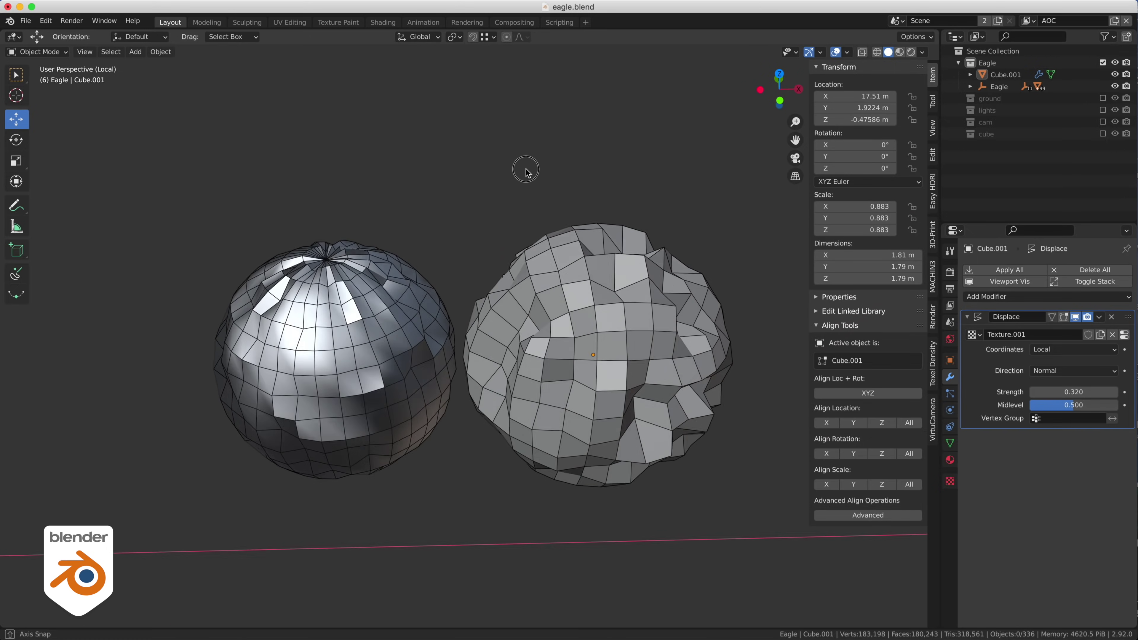
# Add a Subdivision Surface modifier to the grey displaced sphere
pyautogui.moveTo(374, 324); pyautogui.dragTo(292, 306, button='middle')
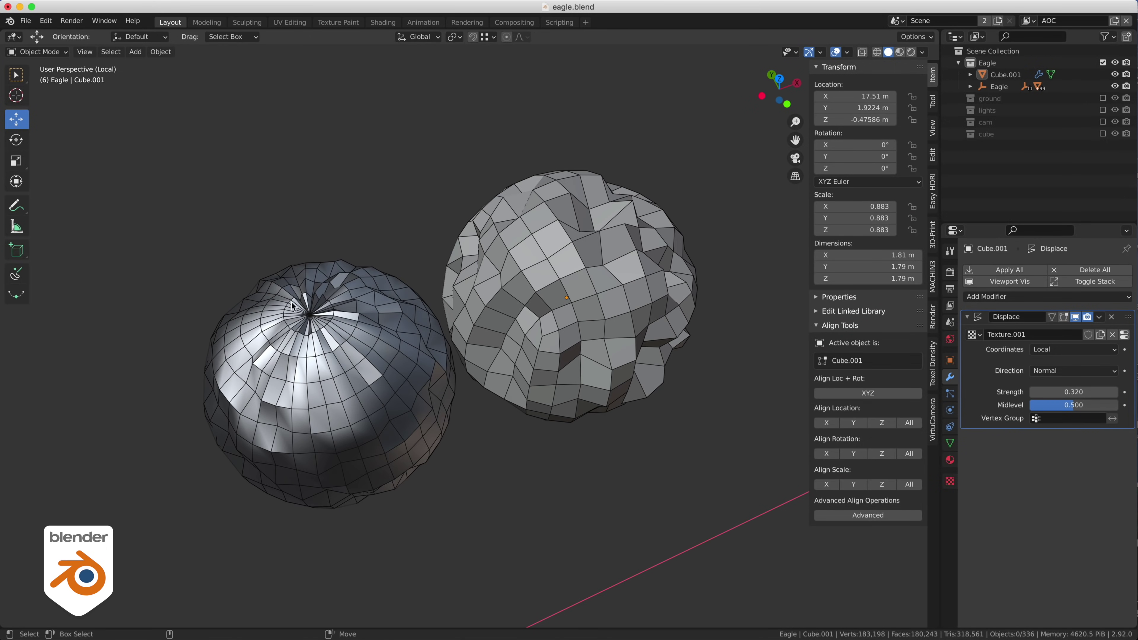
pyautogui.moveTo(563, 282); pyautogui.dragTo(587, 283, button='middle')
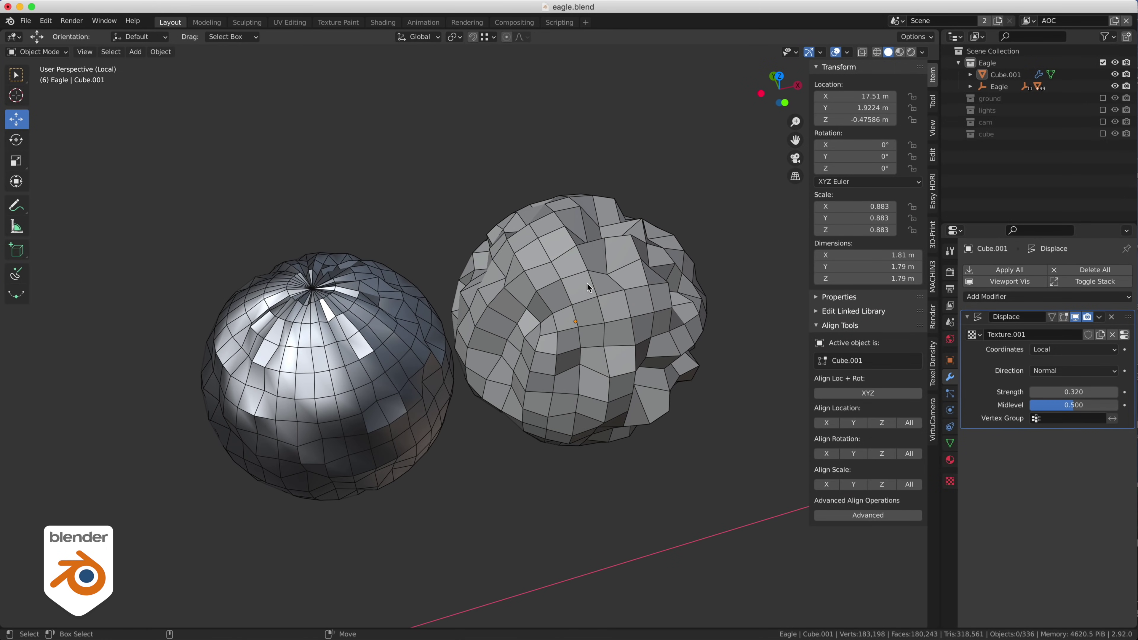
pyautogui.click(586, 283)
pyautogui.click(1000, 297)
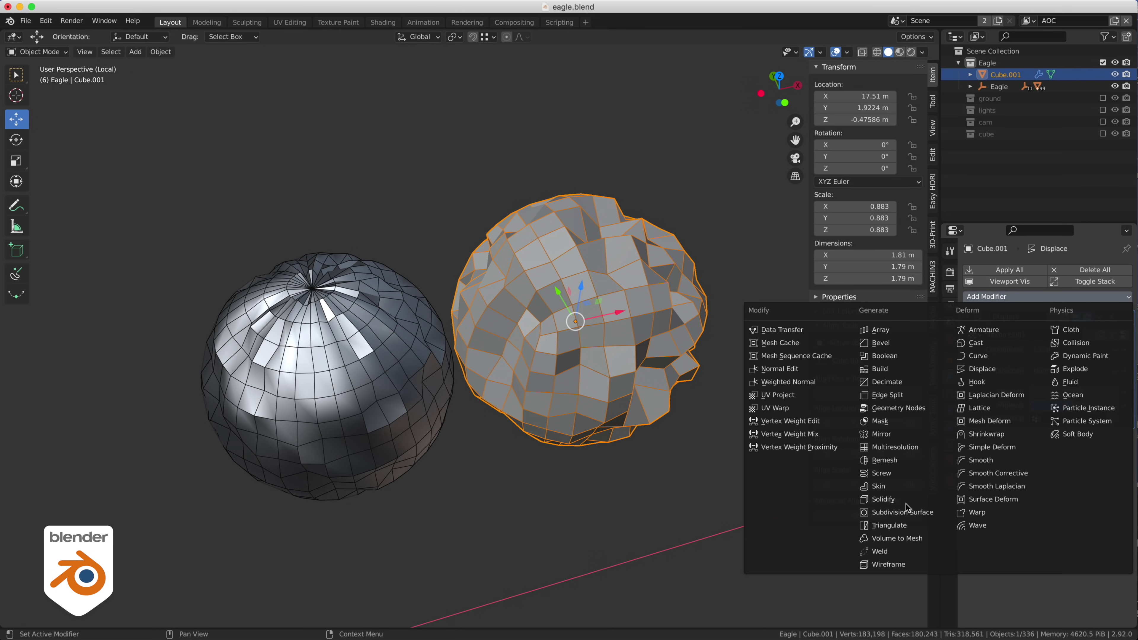
pyautogui.click(909, 514)
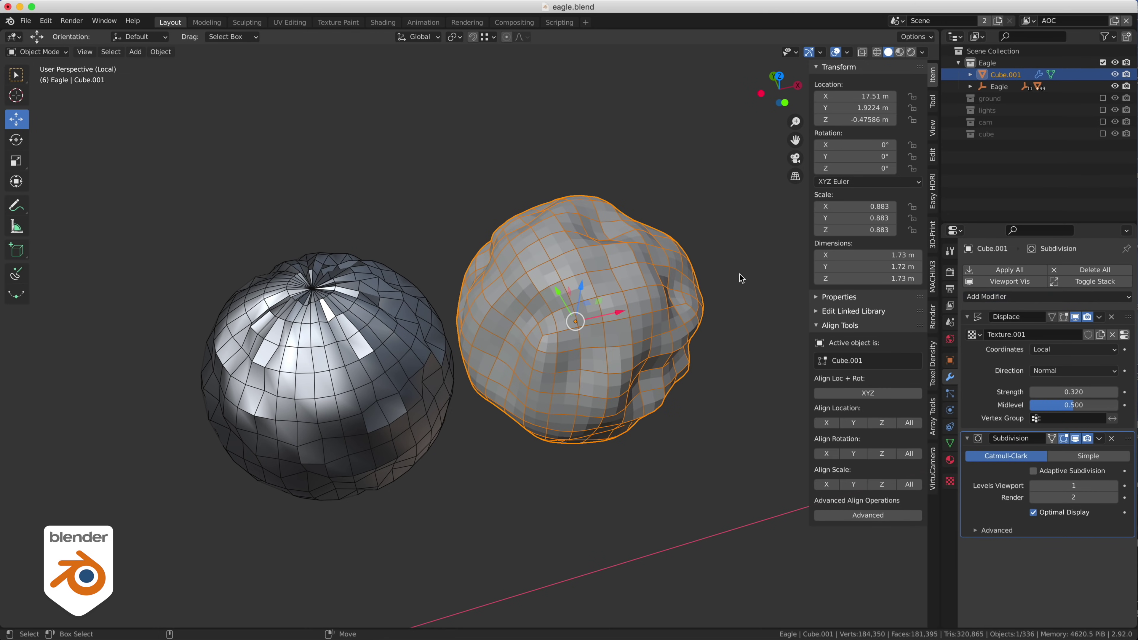
pyautogui.click(526, 202)
pyautogui.moveTo(526, 204); pyautogui.dragTo(557, 257, button='middle')
pyautogui.rightClick(557, 256)
pyautogui.press('Escape')
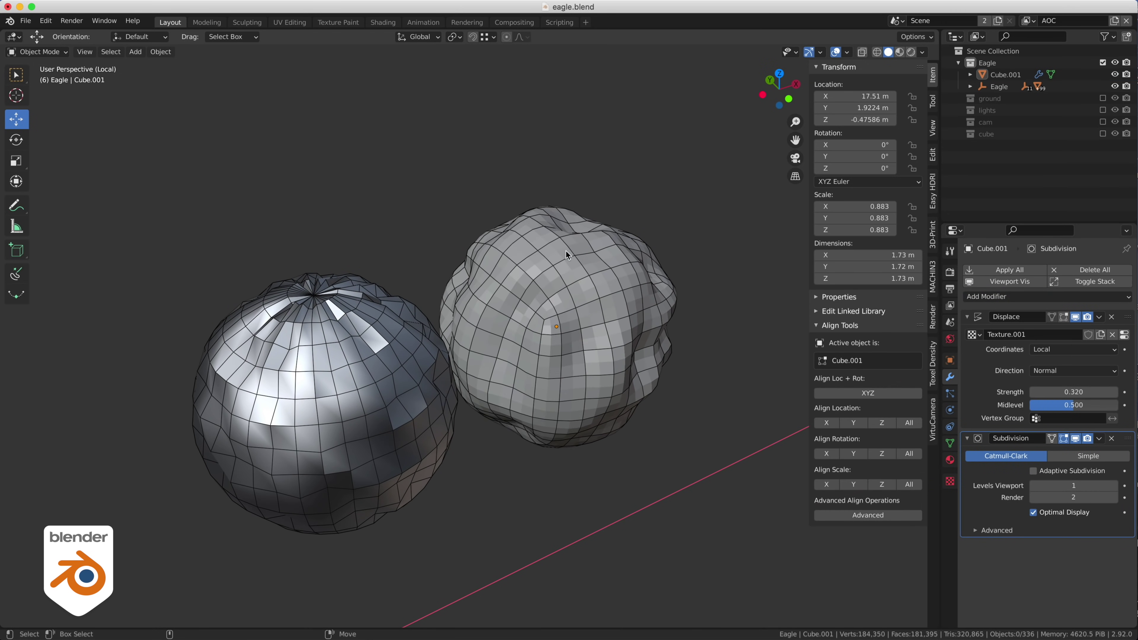
# Apply Shade Smooth to the grey displaced sphere
pyautogui.moveTo(679, 229); pyautogui.dragTo(609, 304, button='middle')
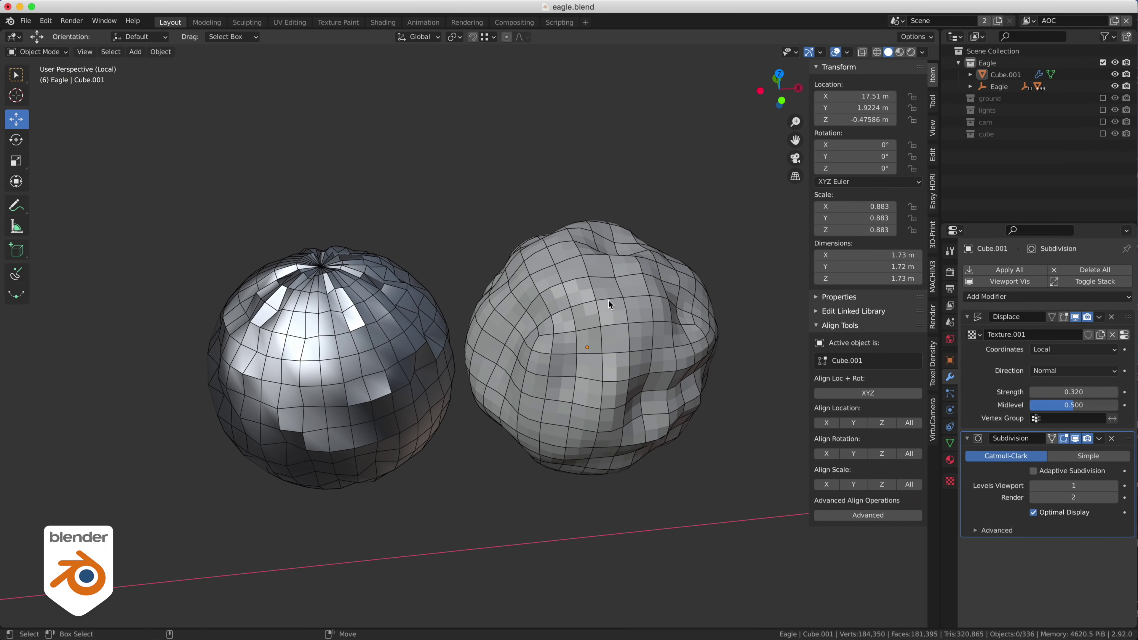
pyautogui.rightClick(612, 335)
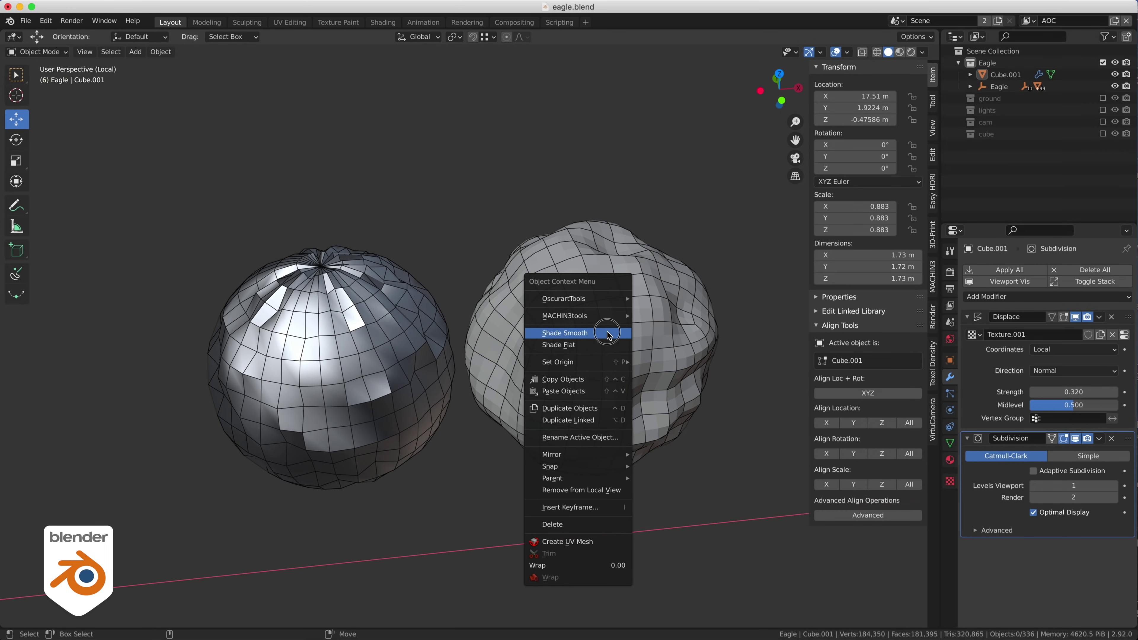
pyautogui.click(608, 334)
pyautogui.click(625, 326)
pyautogui.rightClick(624, 325)
pyautogui.click(622, 325)
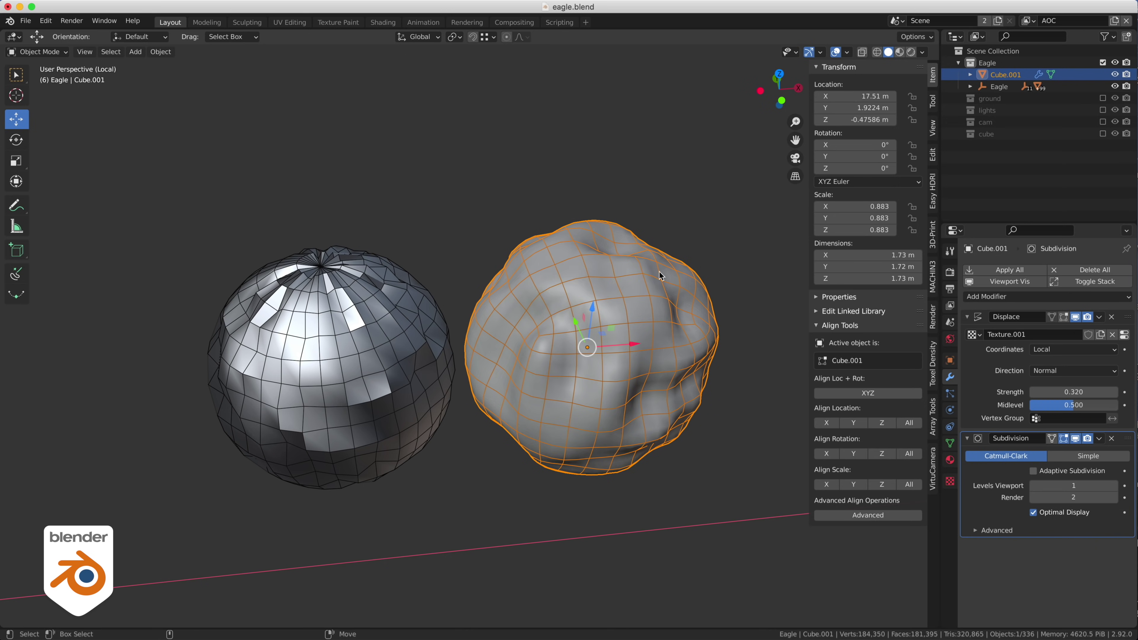
# Apply Shade Smooth to the metallic ball
pyautogui.click(584, 178)
pyautogui.moveTo(584, 178); pyautogui.dragTo(365, 281, button='middle')
pyautogui.click(366, 282)
pyautogui.rightClick(366, 283)
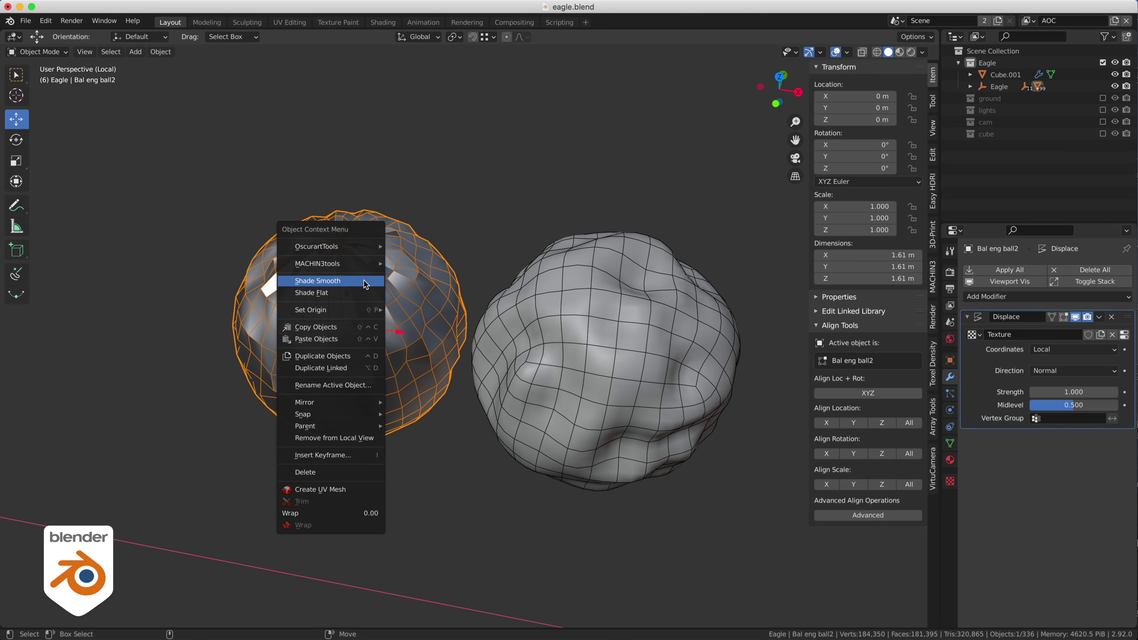
pyautogui.click(365, 282)
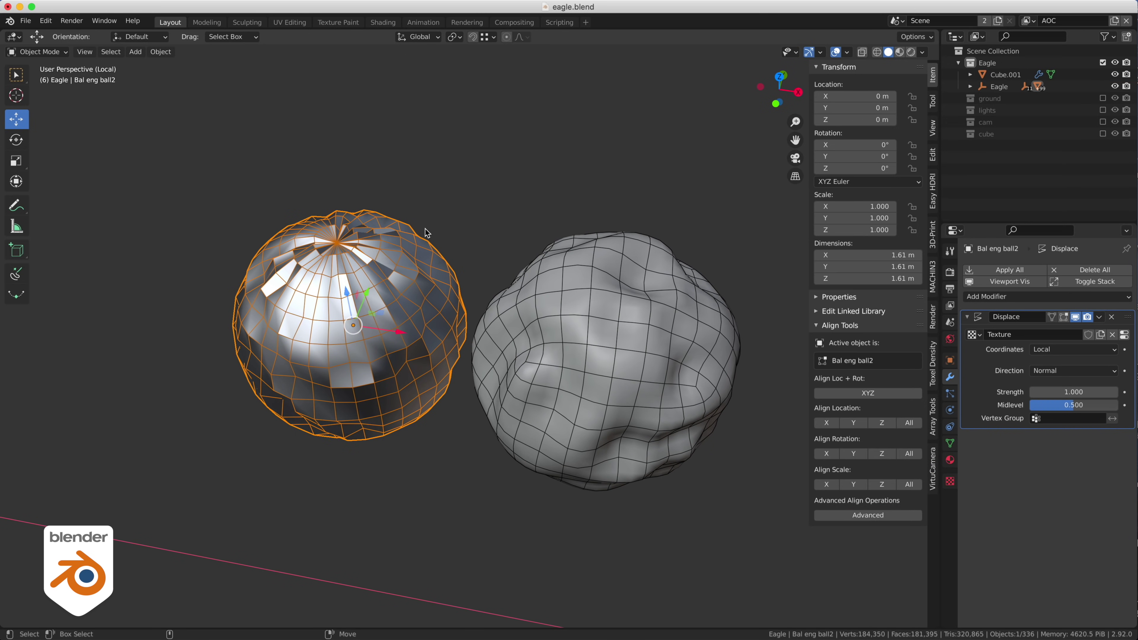
pyautogui.rightClick(376, 264)
pyautogui.click(376, 259)
pyautogui.click(427, 192)
pyautogui.moveTo(428, 191); pyautogui.dragTo(444, 171, button='middle')
# Turn off Auto Smooth in the normals settings of the metallic ball
pyautogui.click(374, 334)
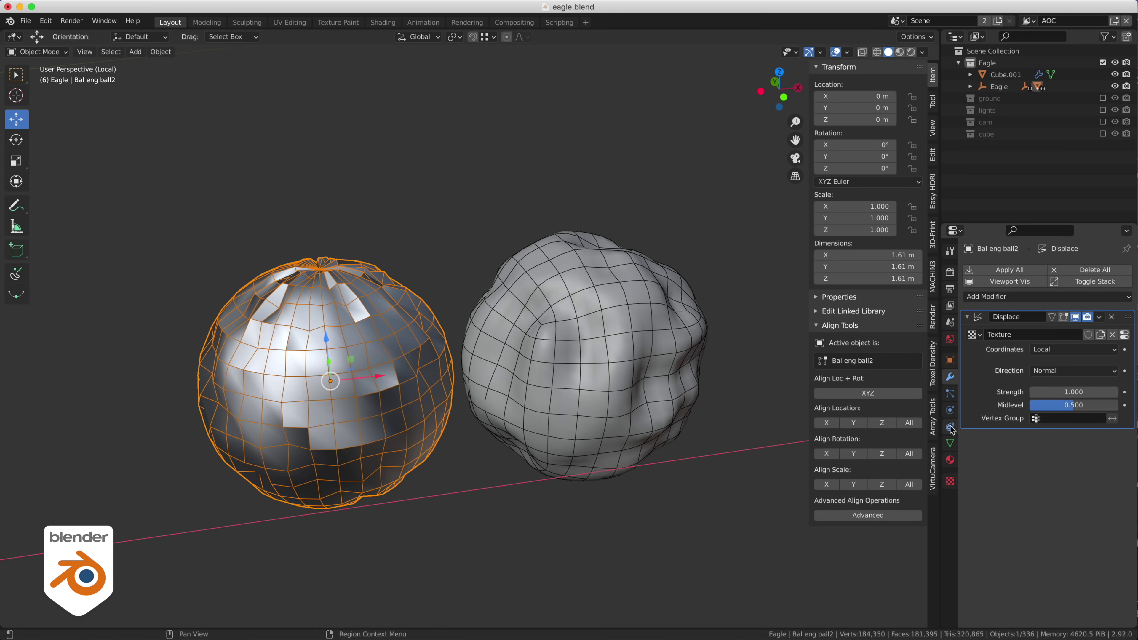
pyautogui.click(949, 443)
pyautogui.click(1033, 491)
pyautogui.click(432, 178)
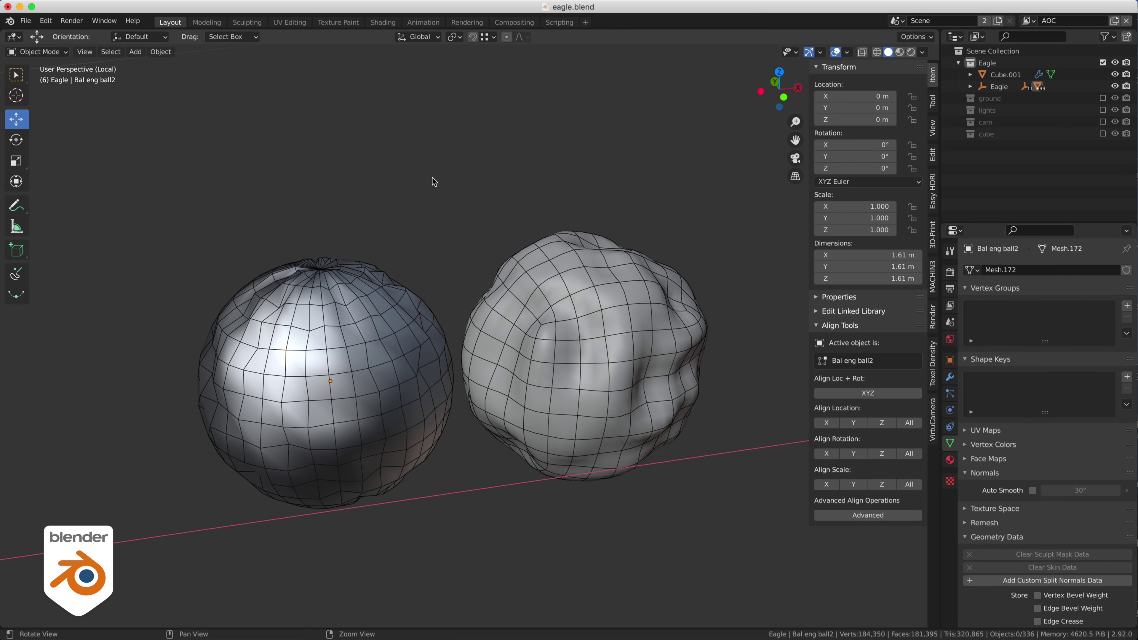
pyautogui.moveTo(432, 178); pyautogui.dragTo(417, 244, button='middle')
pyautogui.press('z')
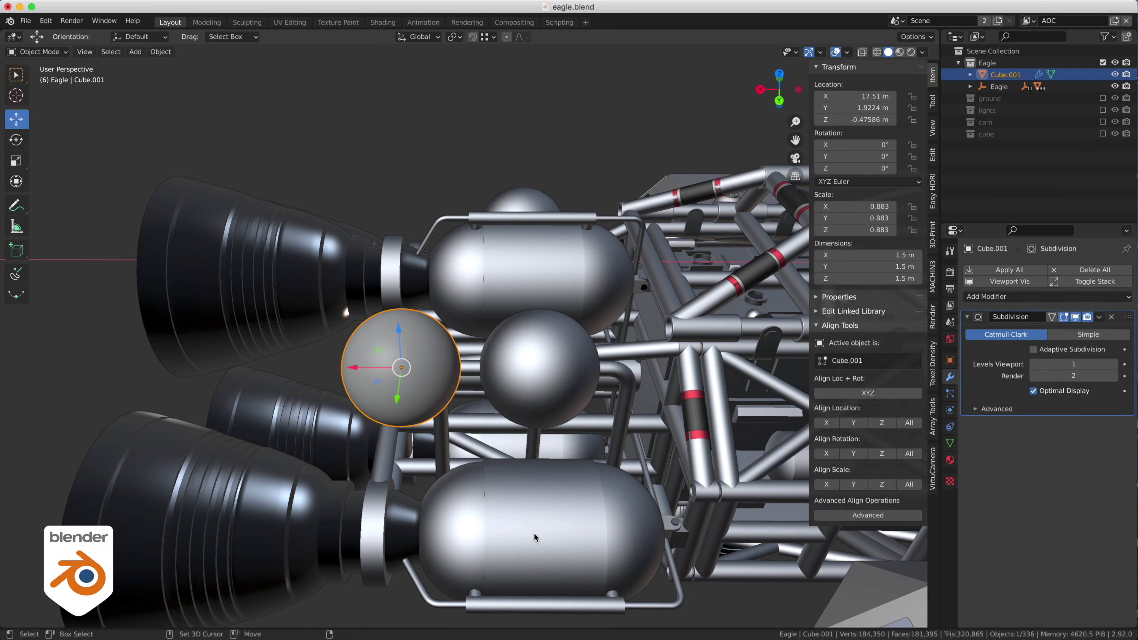
# Isolate the grey sphere and the lower engine tank in local view and look at them from the front
pyautogui.keyDown('shift'); pyautogui.click(531, 530); pyautogui.keyUp('shift')
pyautogui.press('KP_Divide')
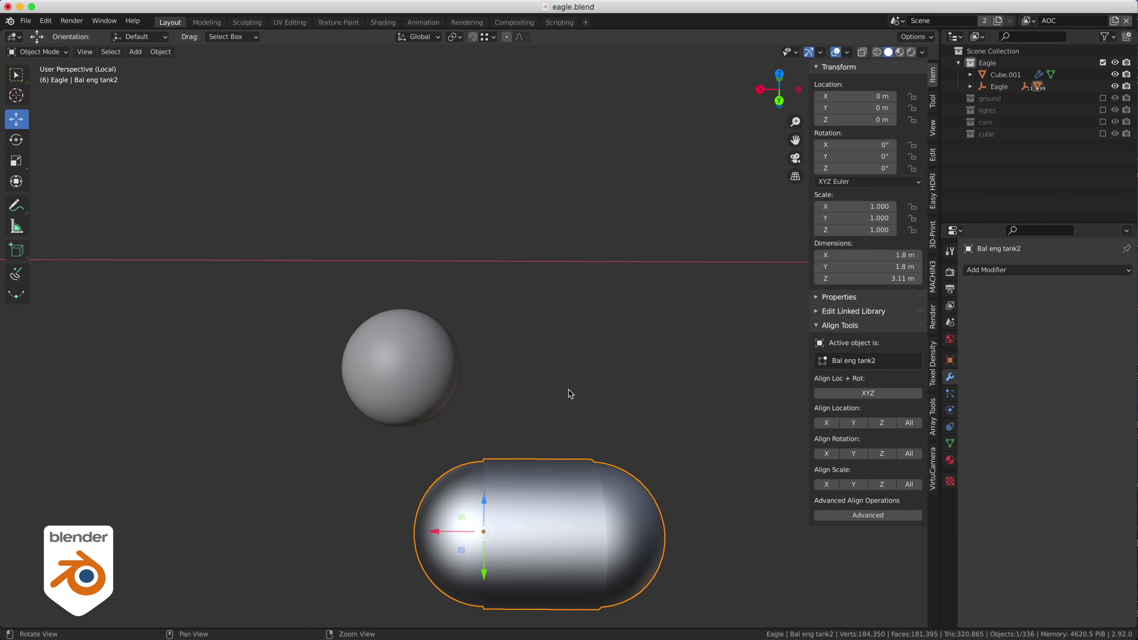
pyautogui.press('KP_3')
pyautogui.press('KP_1')
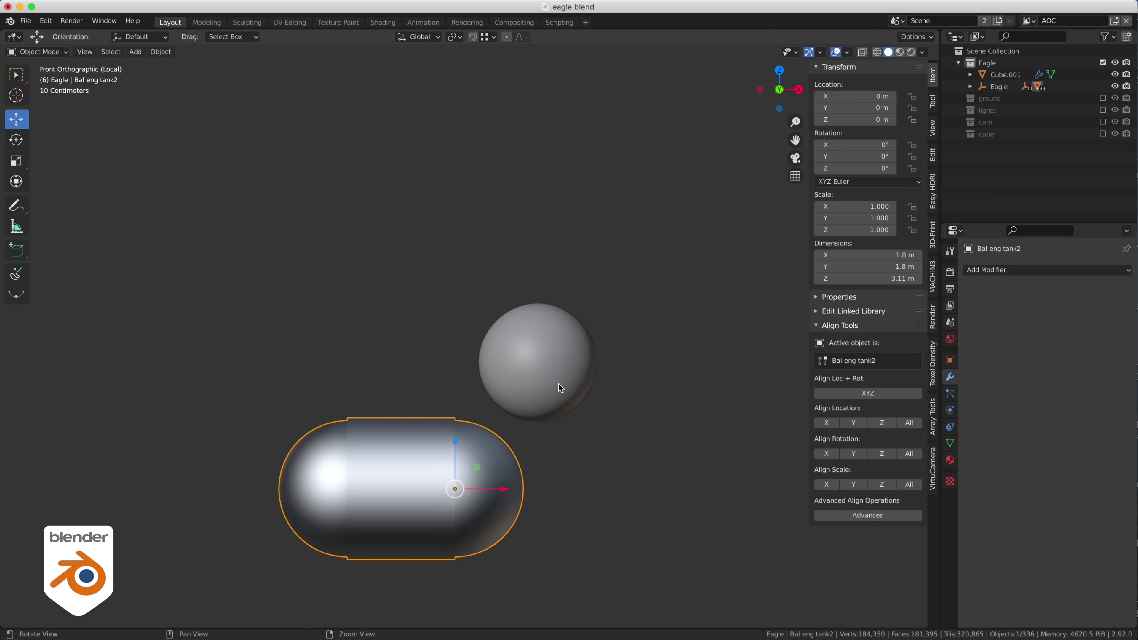
# Edit the grey sphere's mesh in wireframe and select all faces of its negative-X half
pyautogui.click(534, 385)
pyautogui.keyDown('shift'); pyautogui.moveTo(533, 385); pyautogui.dragTo(466, 271, button='middle'); pyautogui.keyUp('shift')
pyautogui.hotkey('shift', 's')
pyautogui.click(539, 279)
pyautogui.press('Tab')
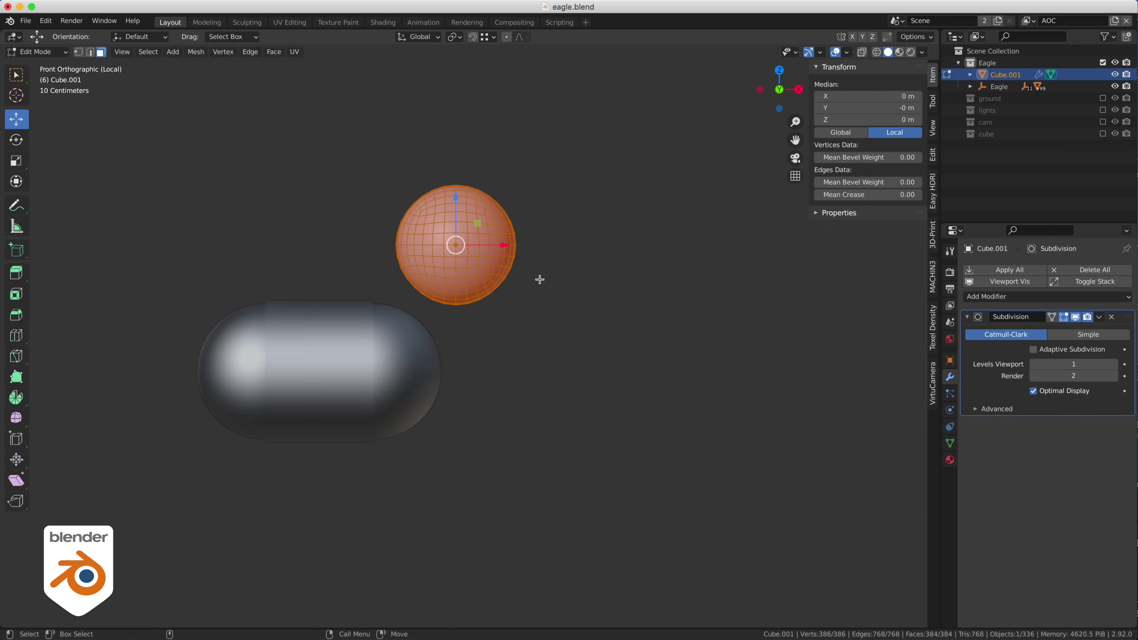
pyautogui.hotkey('shift', 'z')
pyautogui.moveTo(604, 124); pyautogui.dragTo(460, 322)
pyautogui.moveTo(377, 139); pyautogui.dragTo(453, 305)
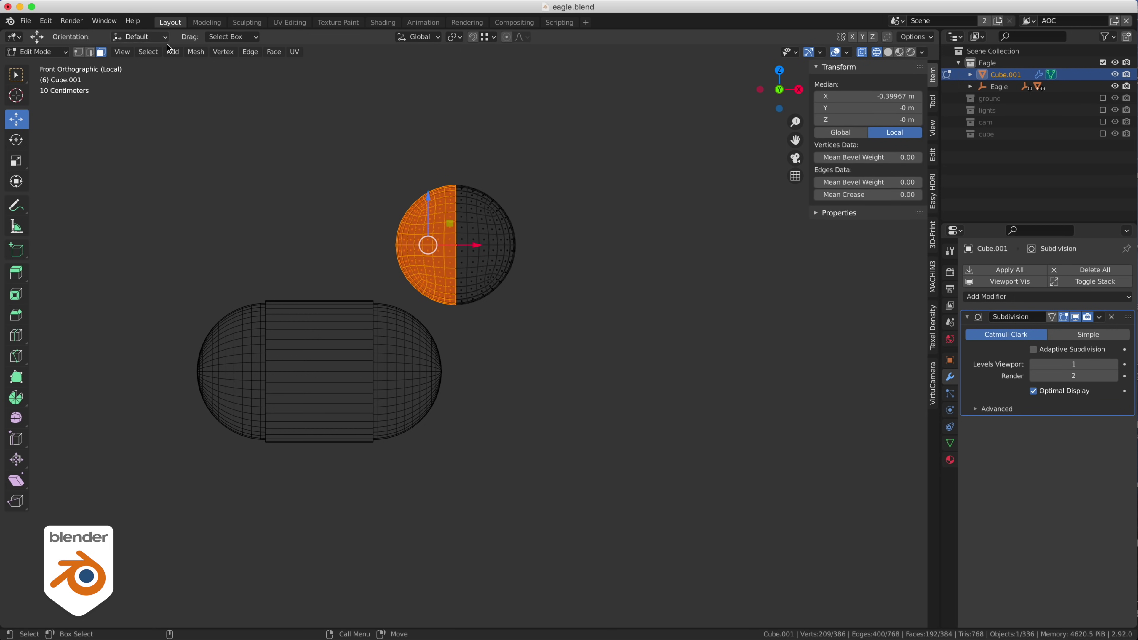
# Try to separate the selected half of the sphere into its own object
pyautogui.click(196, 52)
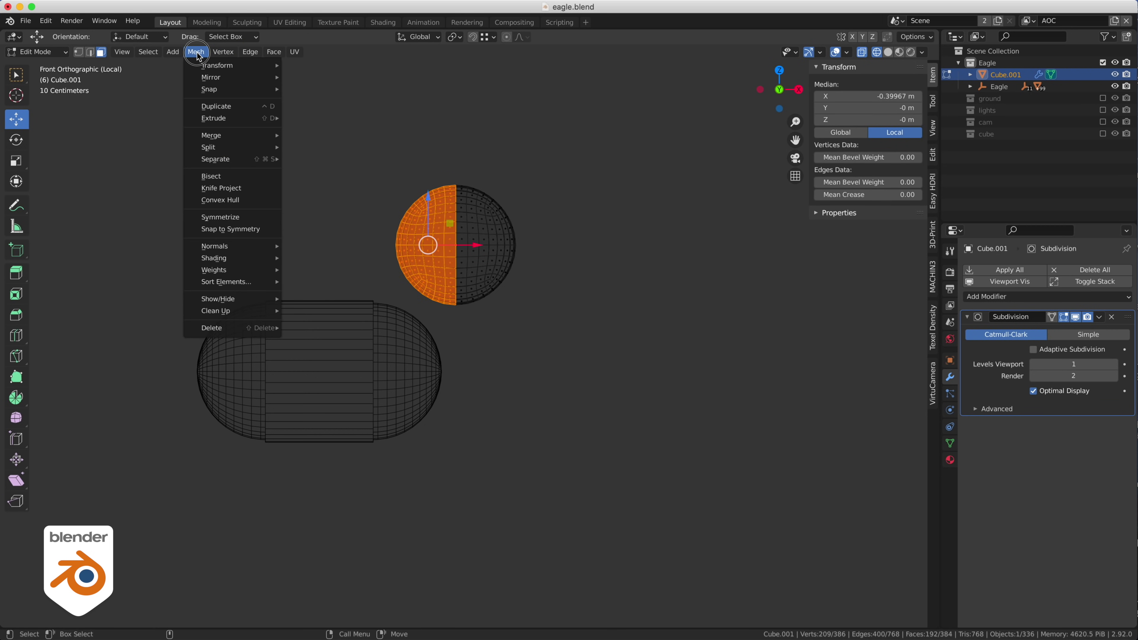
pyautogui.moveTo(203, 163)
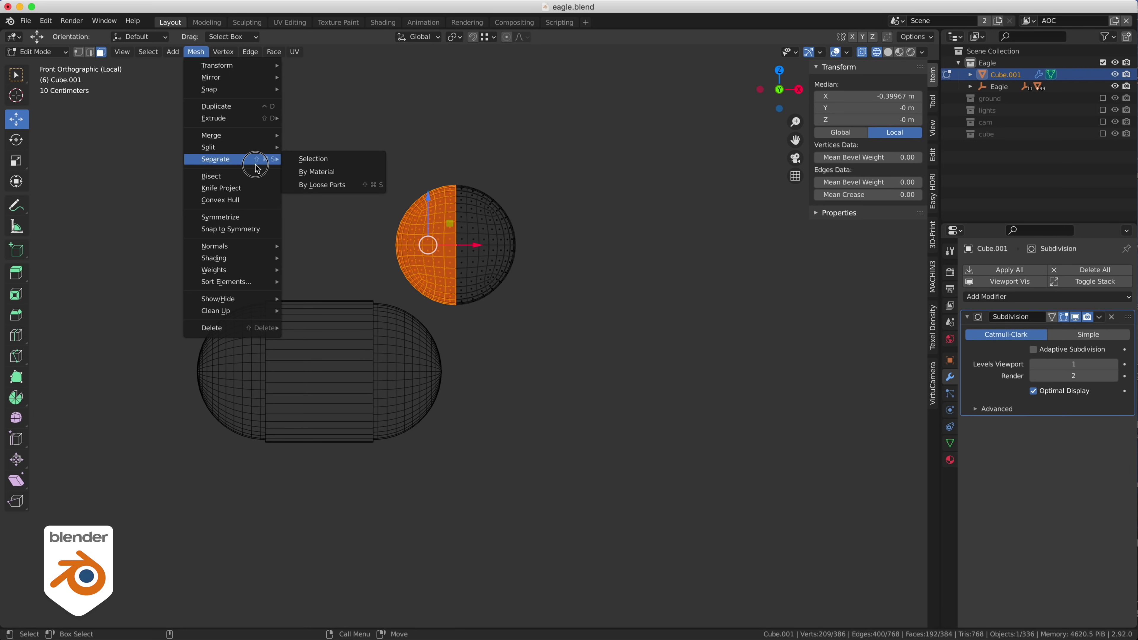
pyautogui.click(313, 160)
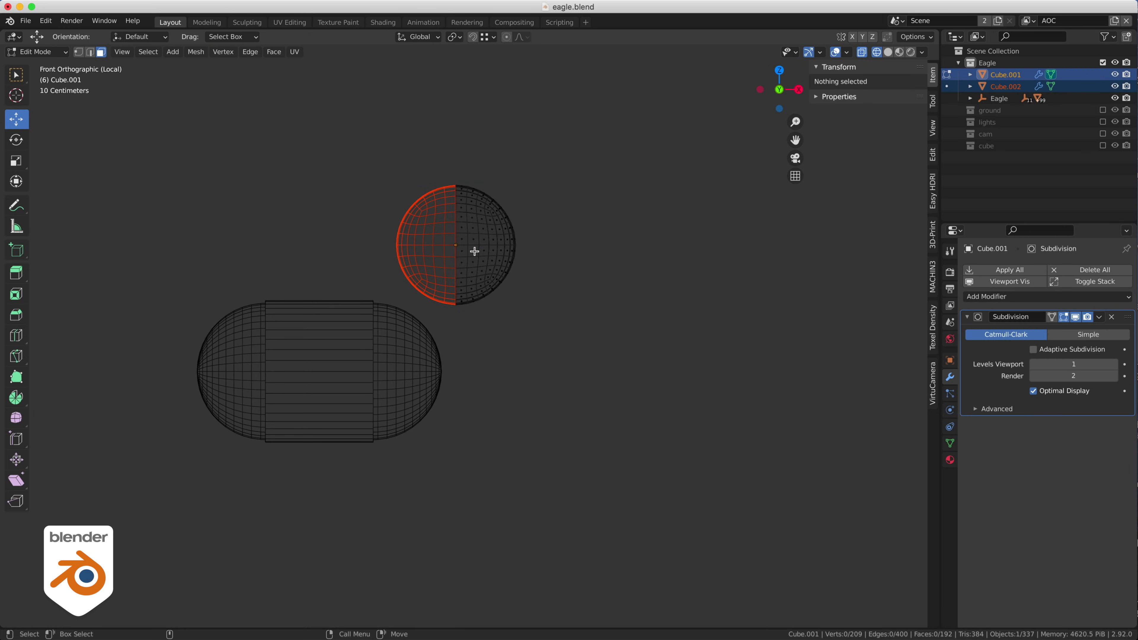
pyautogui.hotkey('ctrl', 'z')
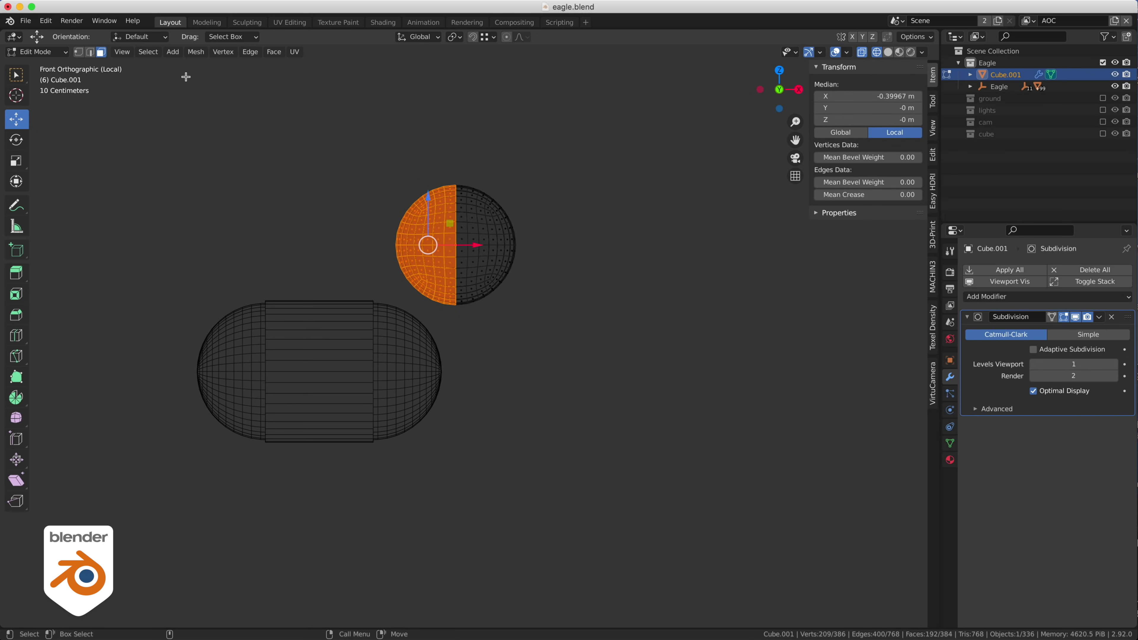
# Split off the selected half within the same mesh and move it about 1.26 m along negative X
pyautogui.moveTo(468, 244); pyautogui.dragTo(379, 242)
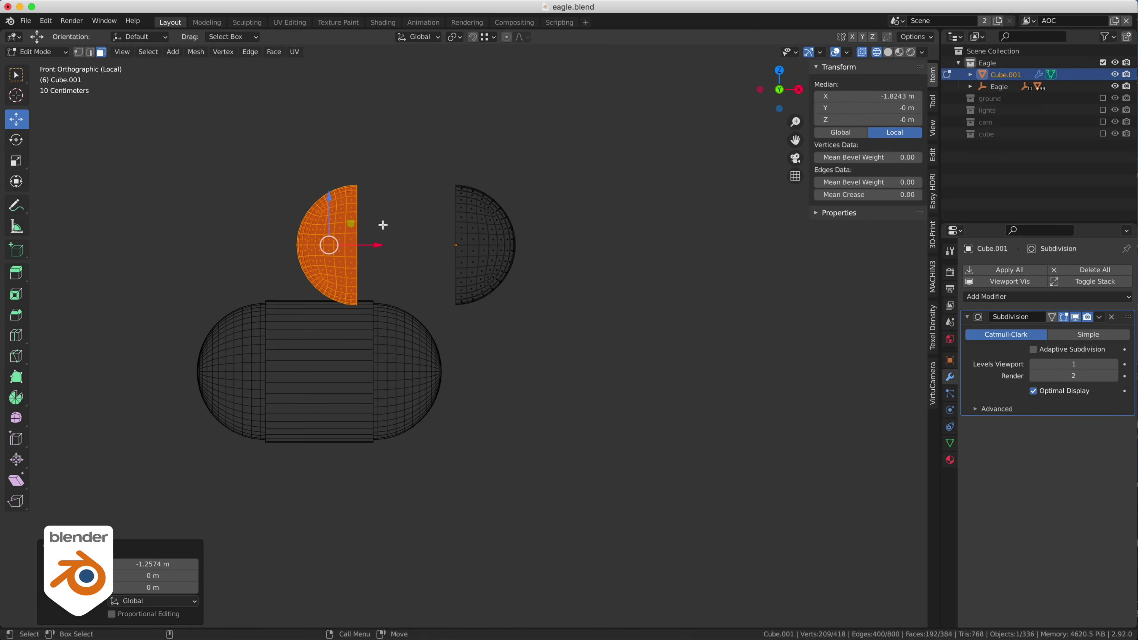
pyautogui.moveTo(380, 224); pyautogui.dragTo(501, 177, button='middle')
# Select the open edge loops of both sphere halves and connect them with Bridge Edge Loops
pyautogui.press('Tab')
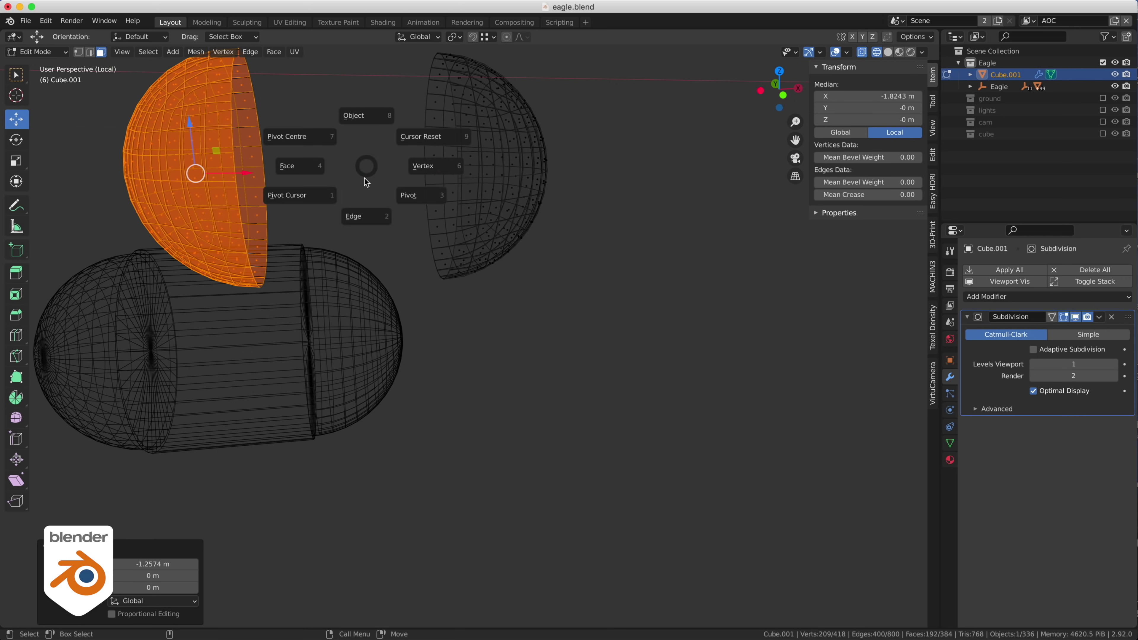
pyautogui.click(366, 212)
pyautogui.click(265, 193)
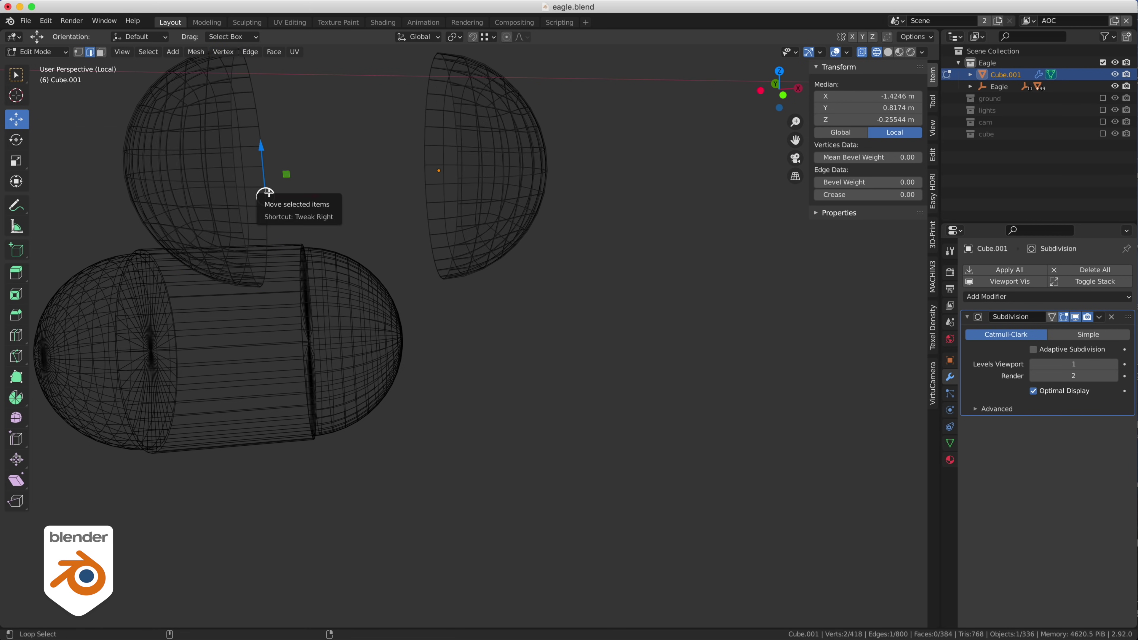
pyautogui.hotkey('alt', 'a')
pyautogui.keyDown('alt'); pyautogui.click(267, 192); pyautogui.keyUp('alt')
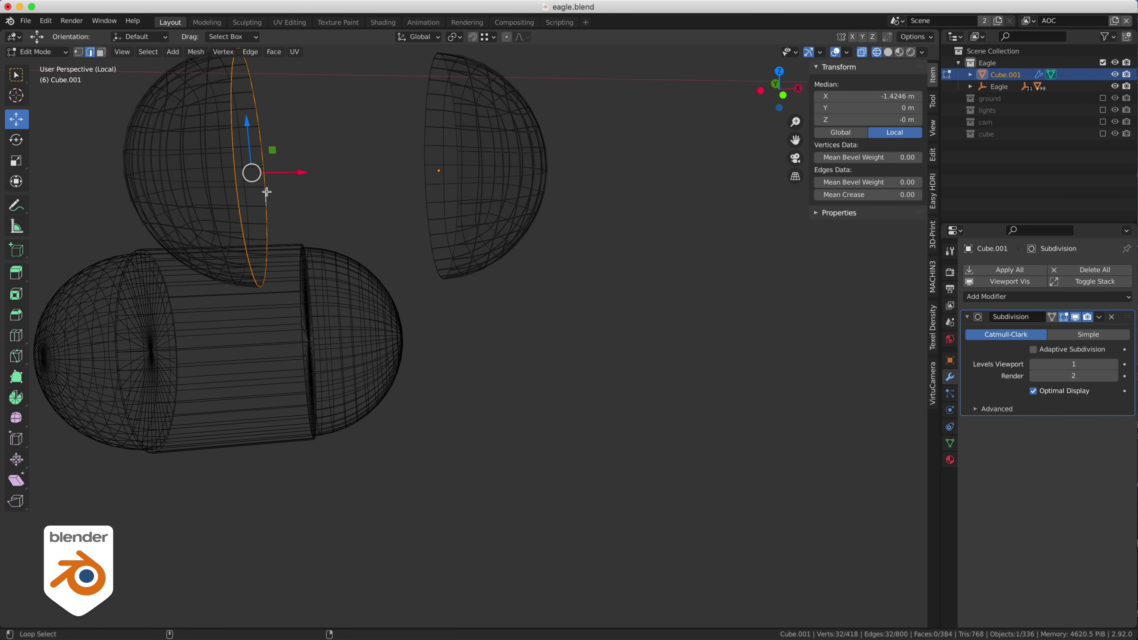
pyautogui.keyDown('alt'); pyautogui.keyDown('shift'); pyautogui.click(426, 194); pyautogui.keyUp('shift'); pyautogui.keyUp('alt')
pyautogui.click(252, 52)
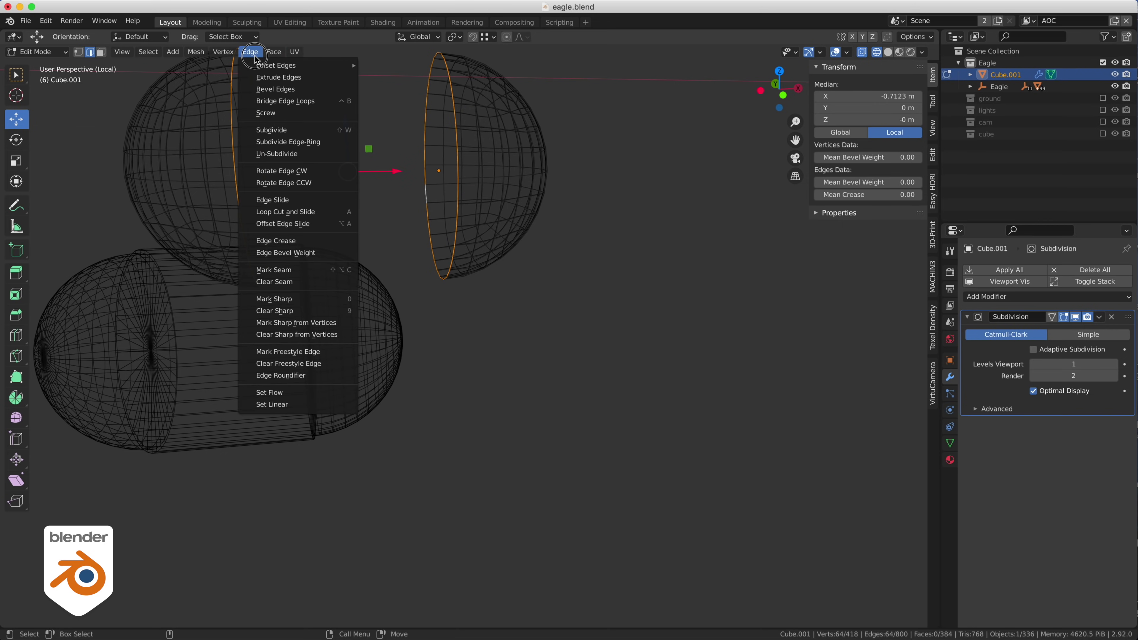
pyautogui.click(264, 102)
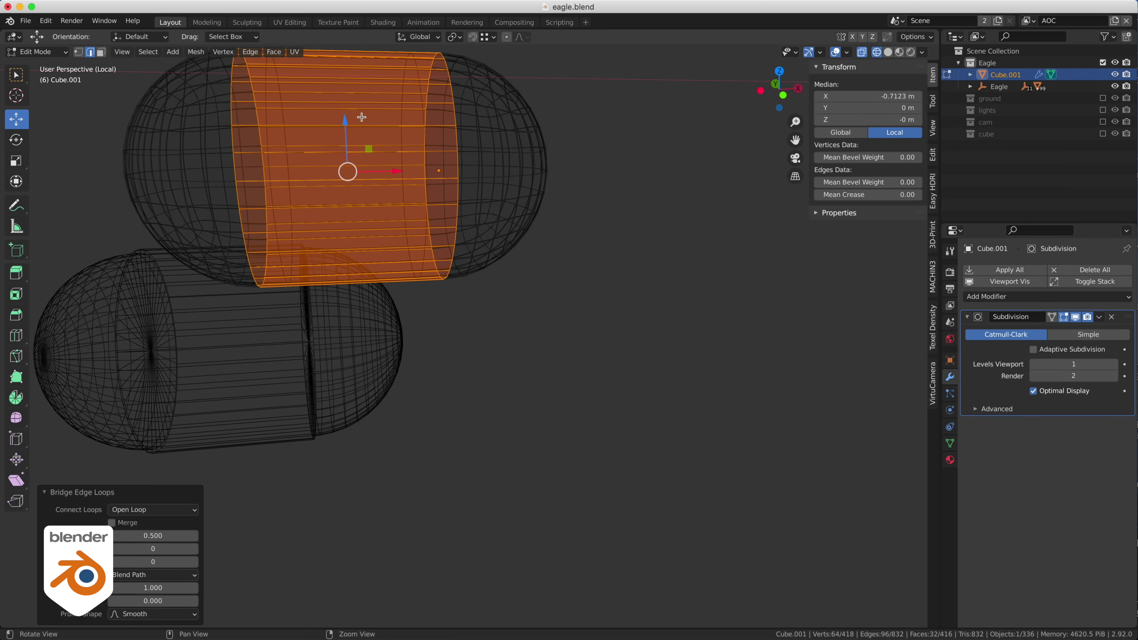
# Extrude the bridging cylinder faces outward along their normals by about 0.085 m
pyautogui.moveTo(361, 117); pyautogui.dragTo(431, 194, button='middle')
pyautogui.press('3')
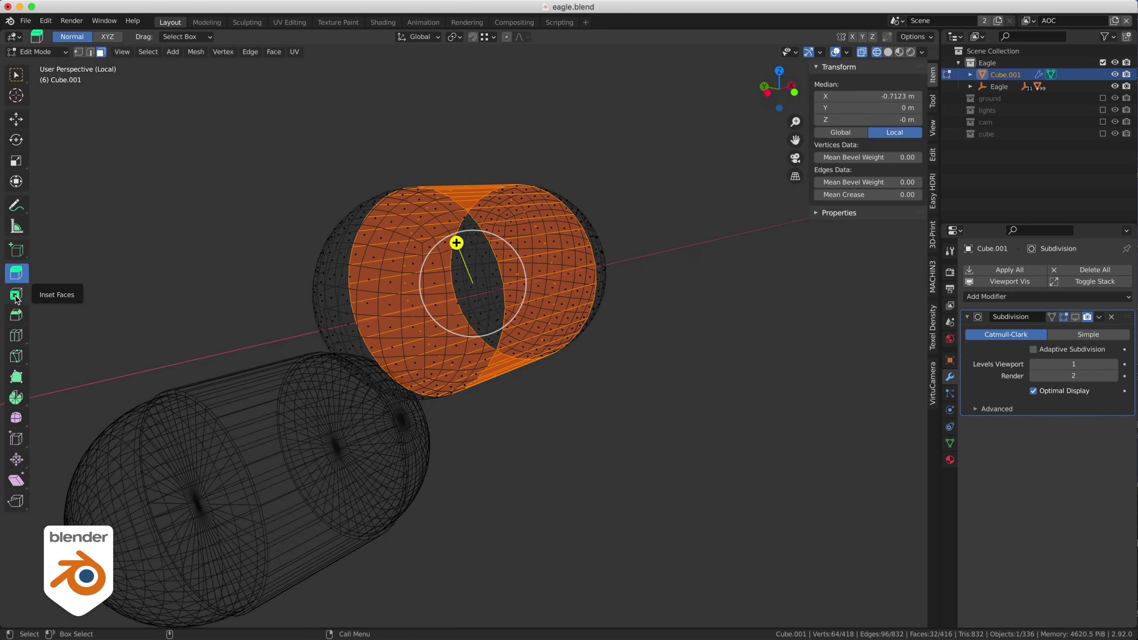
pyautogui.click(15, 274)
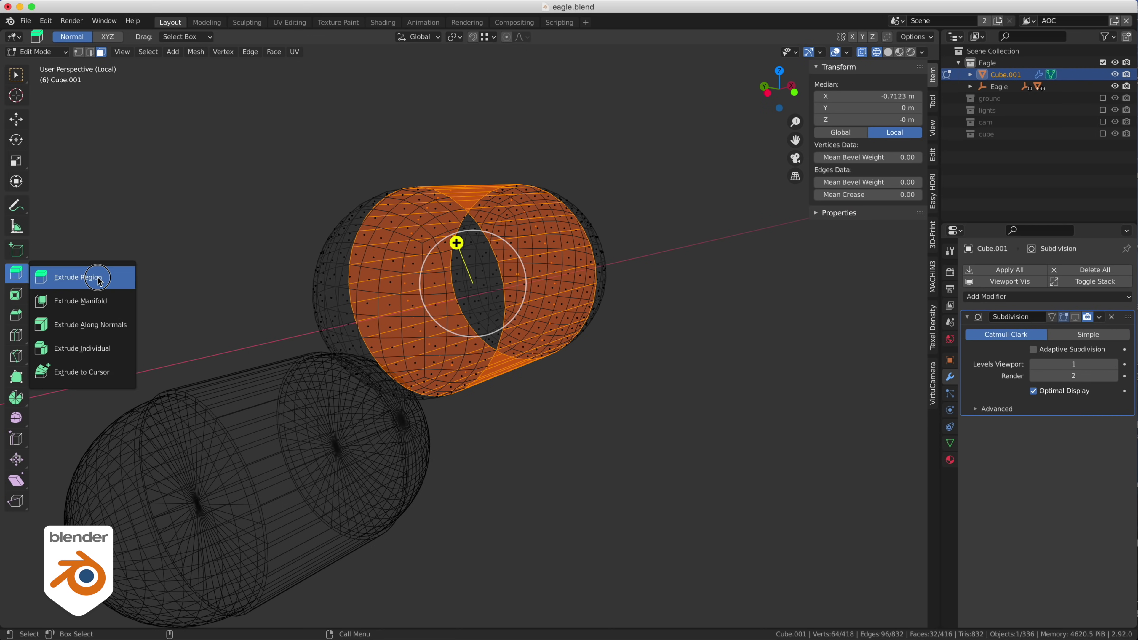
pyautogui.click(89, 324)
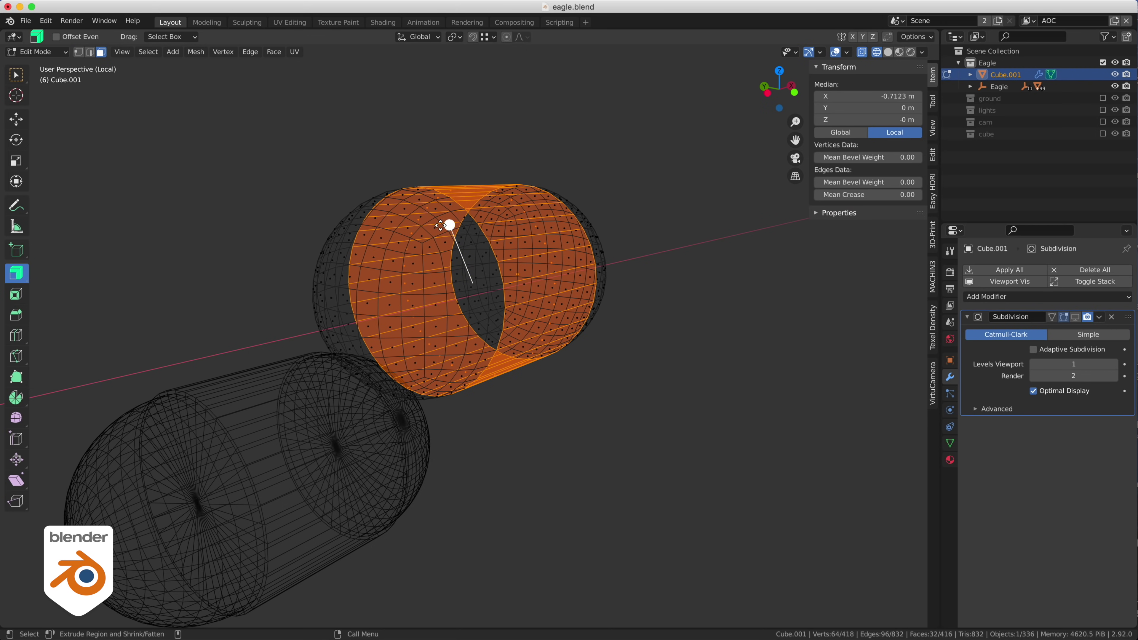
pyautogui.moveTo(441, 225); pyautogui.dragTo(435, 211)
# Return to Object Mode and show the finished capsule with solid shading
pyautogui.press('Tab')
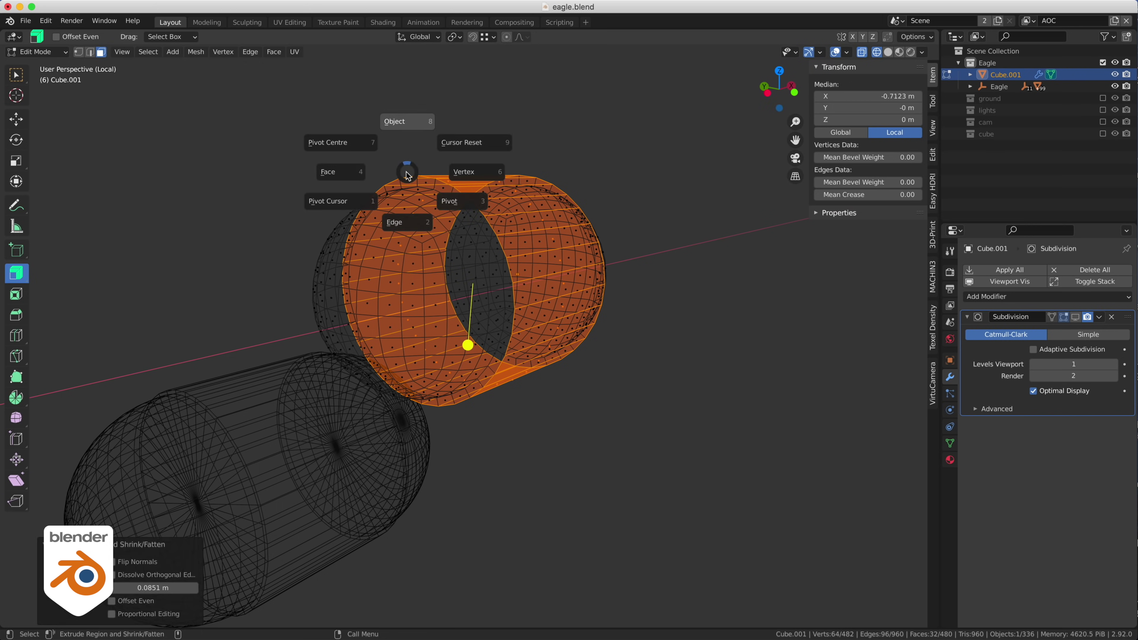
pyautogui.click(406, 123)
pyautogui.click(630, 234)
pyautogui.scroll(-4, 498, 237)
pyautogui.press('z')
pyautogui.click(547, 234)
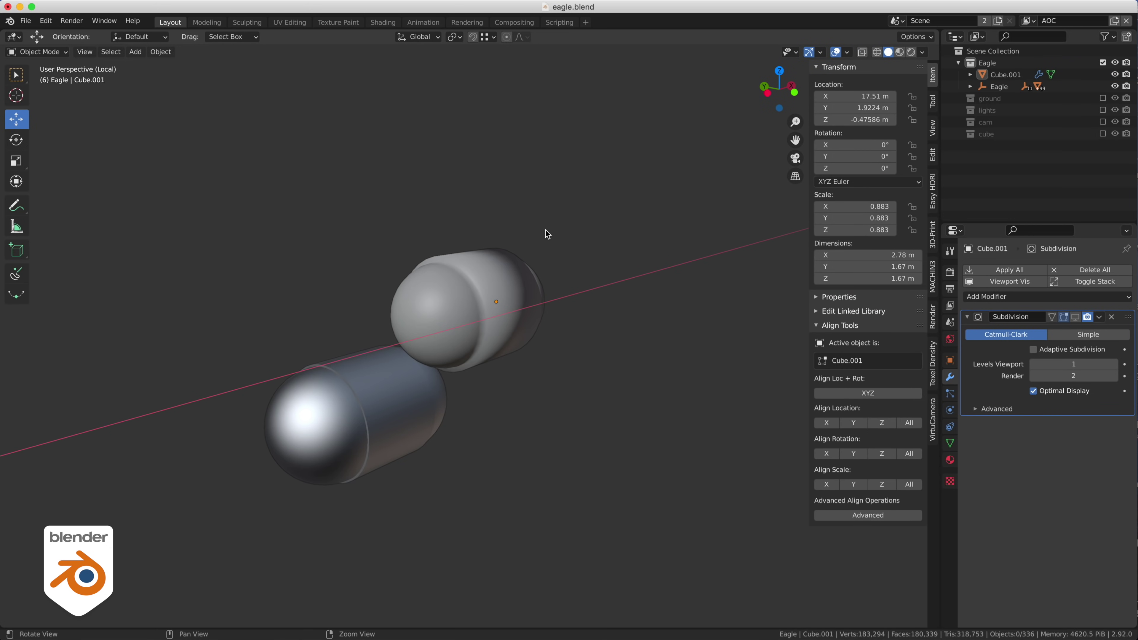
# Enable Auto Smooth in the normals settings of the new grey capsule
pyautogui.moveTo(546, 234)
pyautogui.mouseDown(button='middle')
pyautogui.moveTo(436, 211)
pyautogui.moveTo(501, 227)
pyautogui.moveTo(484, 248)
pyautogui.moveTo(508, 272)
pyautogui.mouseUp(button='middle')
pyautogui.click(508, 272)
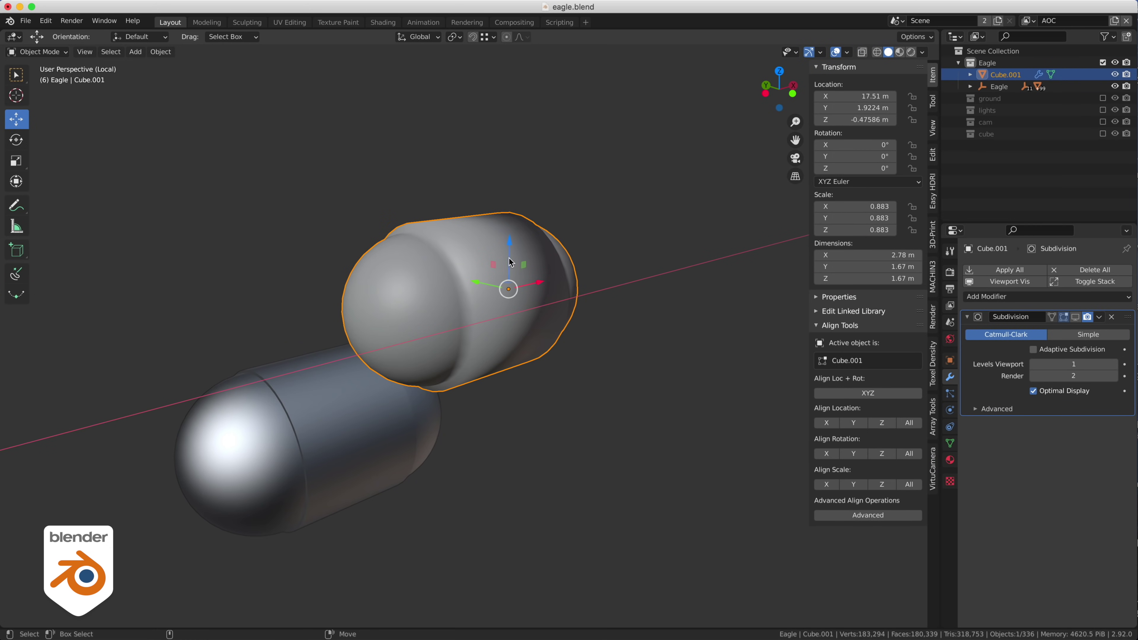
pyautogui.click(950, 443)
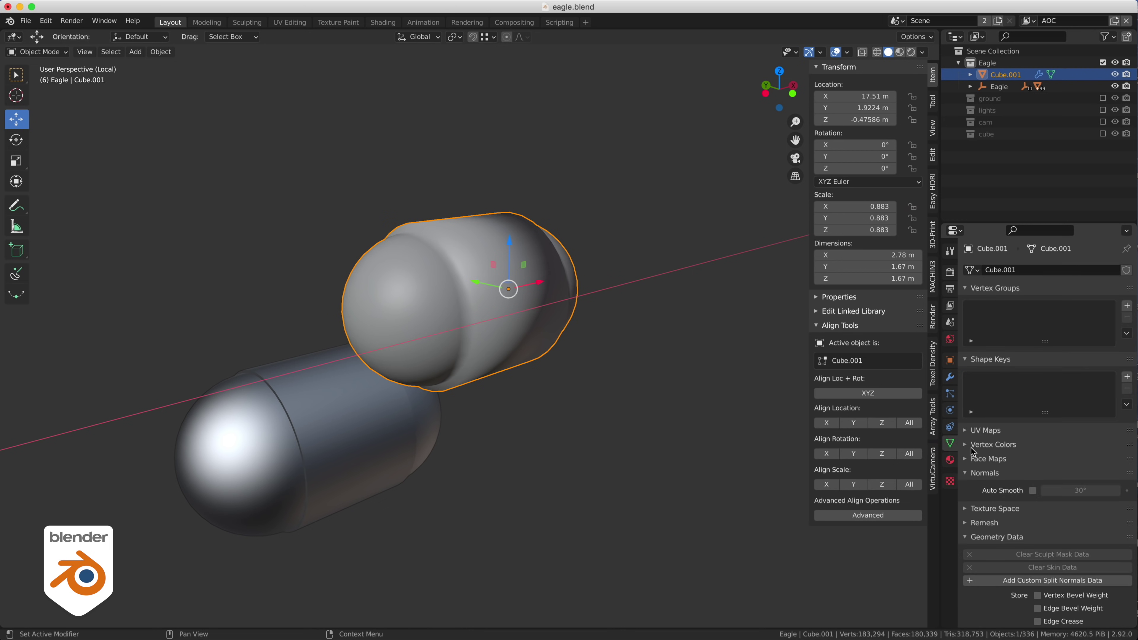
pyautogui.click(1032, 490)
pyautogui.moveTo(475, 193)
pyautogui.mouseDown(button='middle')
pyautogui.moveTo(482, 182)
pyautogui.moveTo(580, 207)
pyautogui.mouseUp(button='middle')
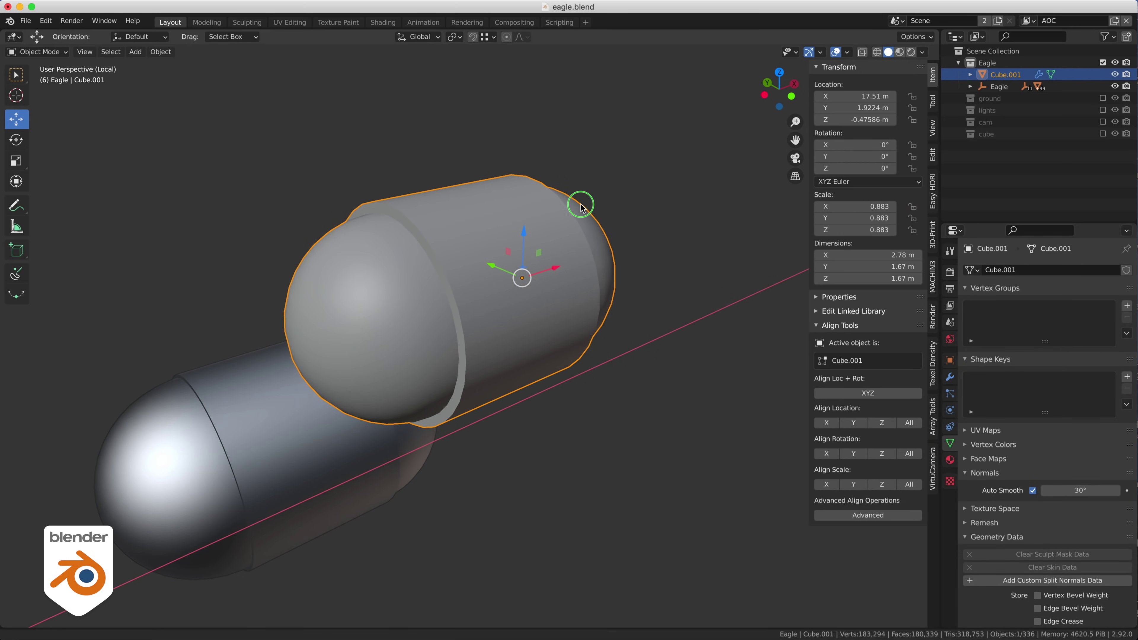
# Add a Bevel modifier to the grey capsule and place it above the Subdivision modifier in the stack
pyautogui.click(950, 377)
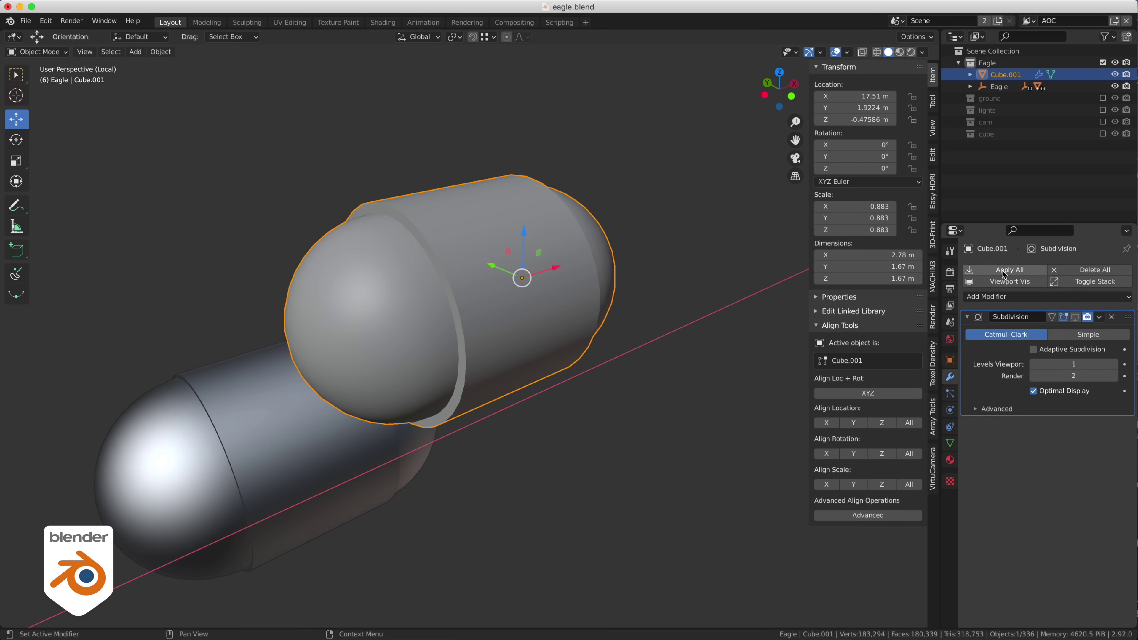
pyautogui.click(996, 296)
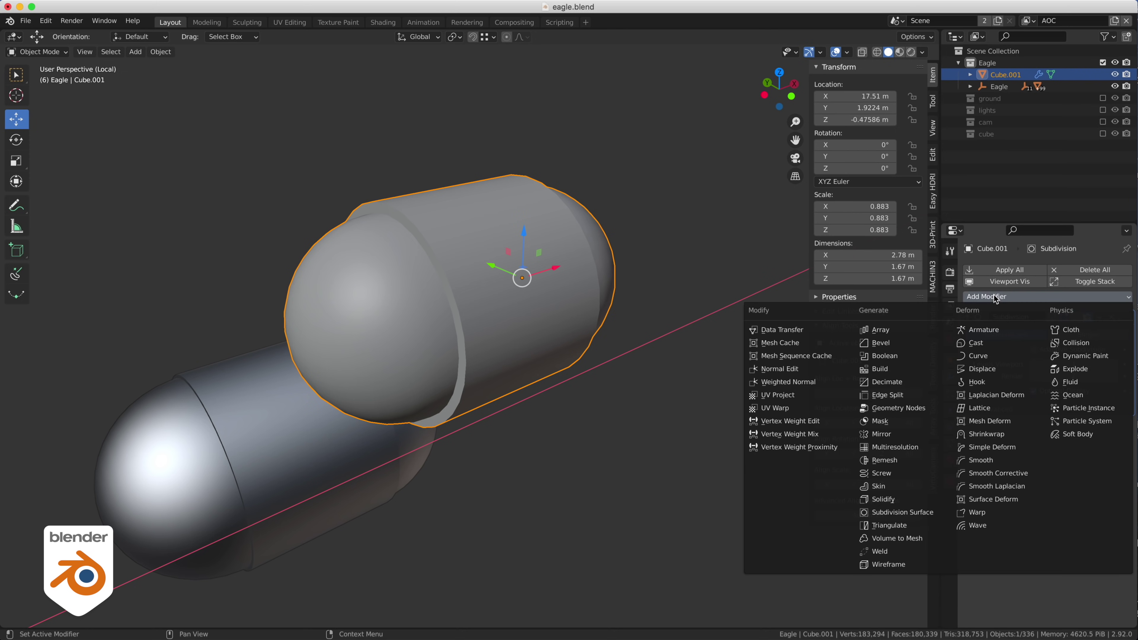
pyautogui.click(893, 347)
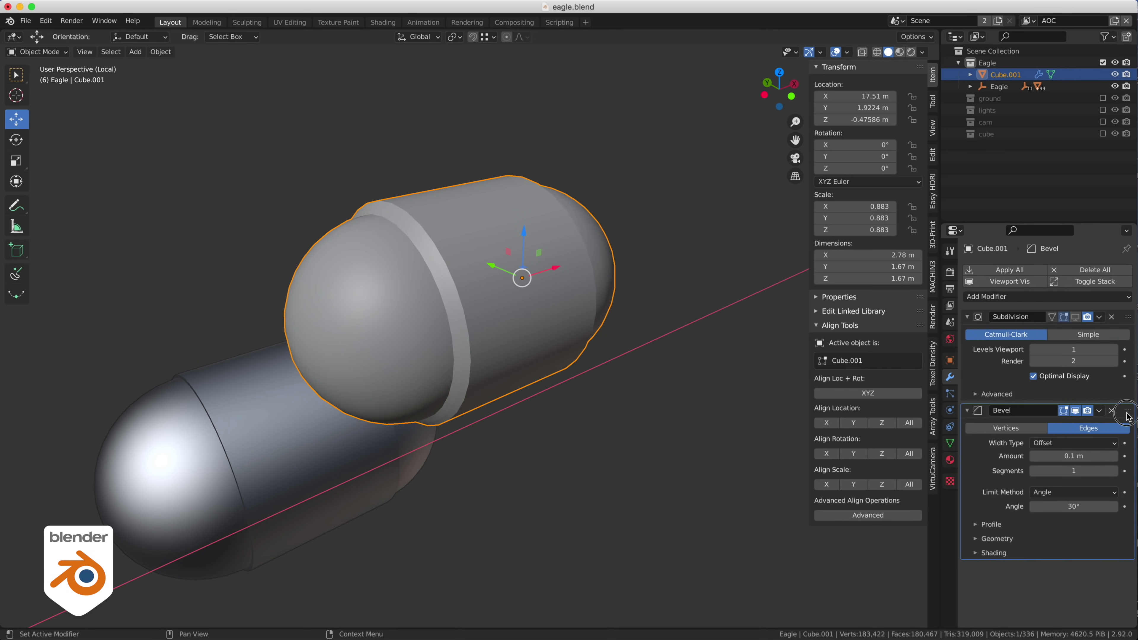
pyautogui.moveTo(1127, 416); pyautogui.dragTo(1127, 317)
# Set the capsule's Bevel modifier to an amount of 0.01 m with 2 segments
pyautogui.moveTo(338, 173); pyautogui.dragTo(452, 224, button='middle')
pyautogui.moveTo(1073, 362); pyautogui.dragTo(1034, 362)
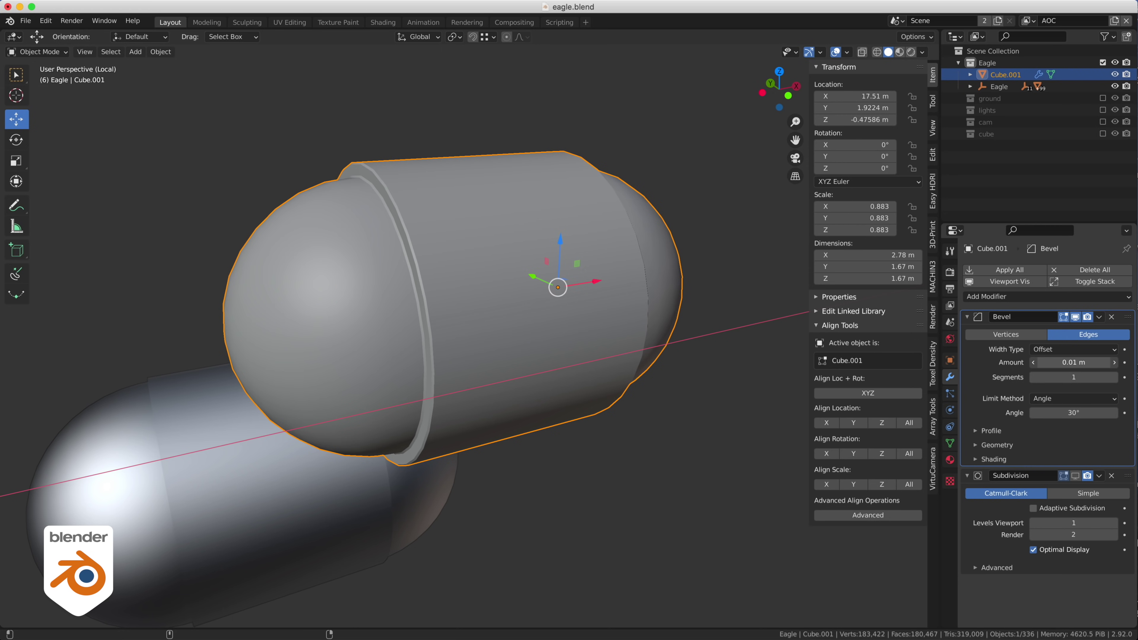
pyautogui.click(1114, 377)
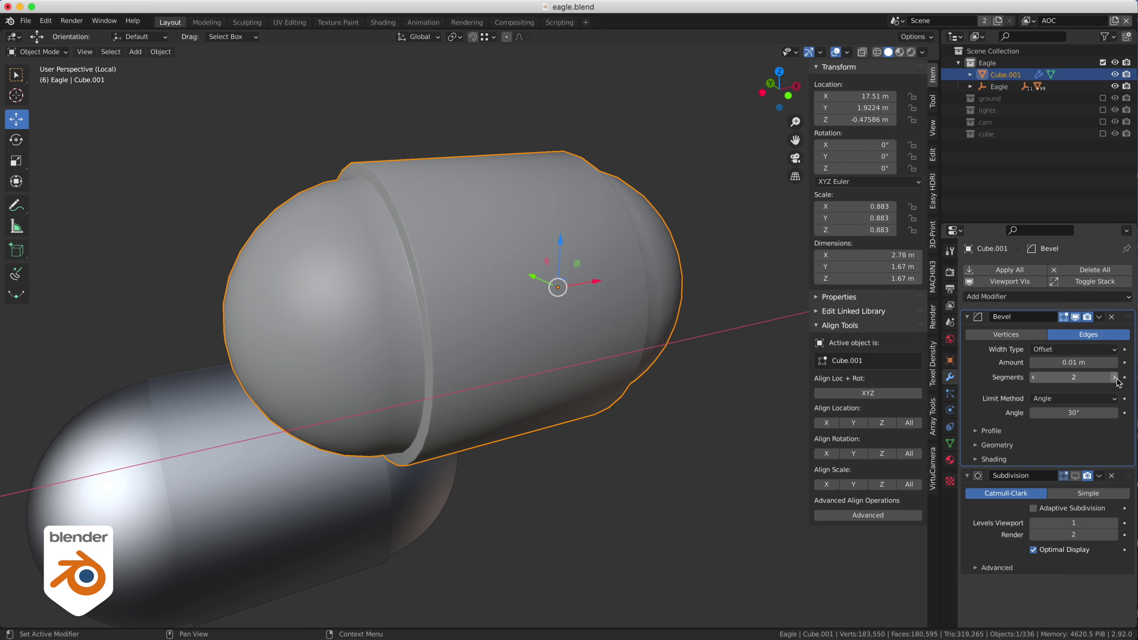
pyautogui.moveTo(716, 337); pyautogui.dragTo(660, 312, button='middle')
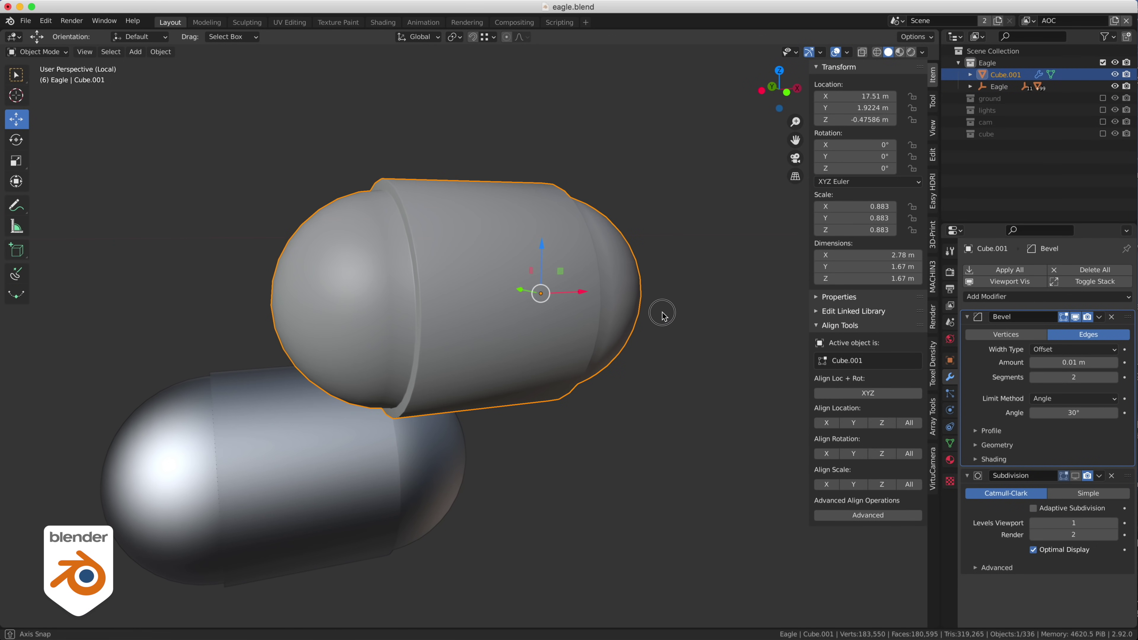
pyautogui.moveTo(494, 315); pyautogui.dragTo(509, 305, button='middle')
# Add a Weighted Normal modifier to the bevelled capsule
pyautogui.click(1020, 298)
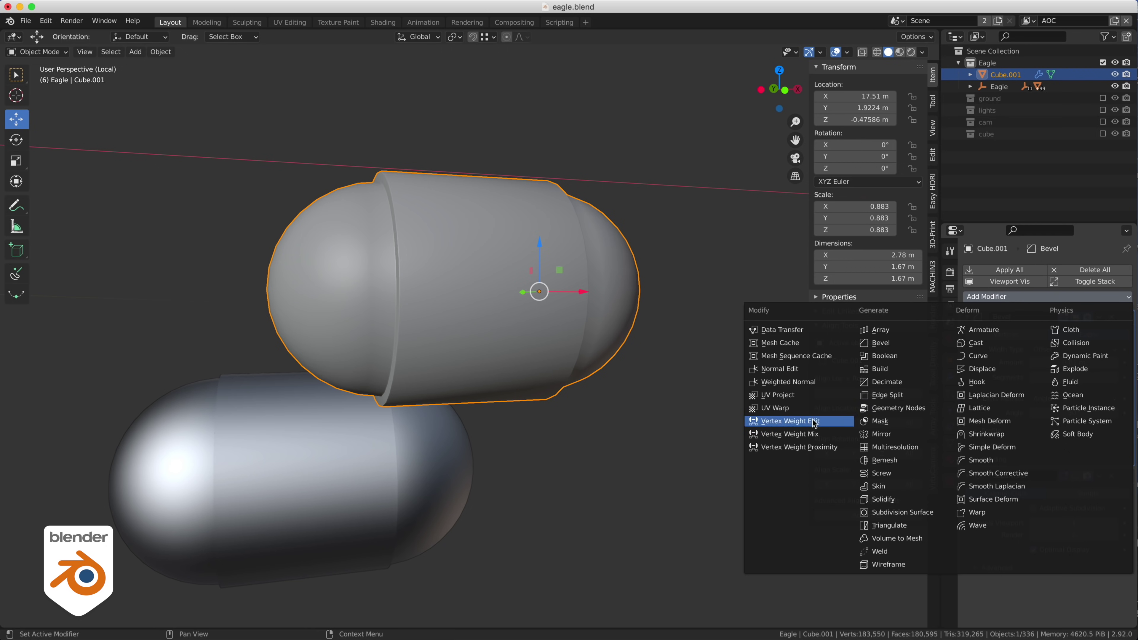
pyautogui.click(789, 382)
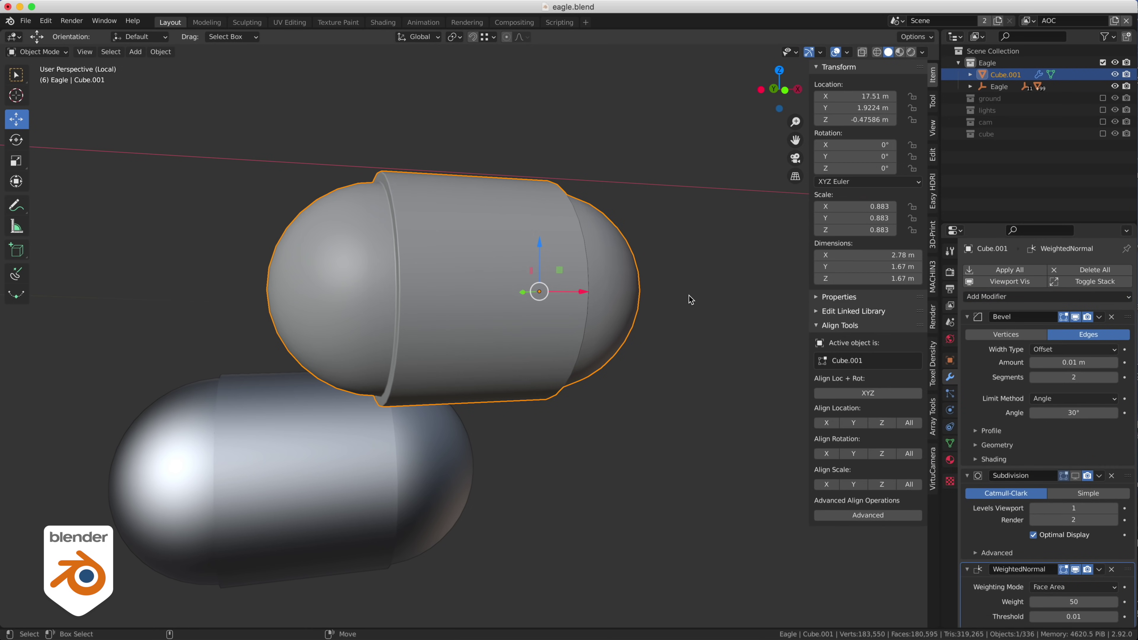
pyautogui.moveTo(689, 296); pyautogui.dragTo(704, 310, button='middle')
# From the front view of the engine pipes, add a torus mesh at the world origin
pyautogui.scroll(-4, 704, 310)
pyautogui.click(581, 325)
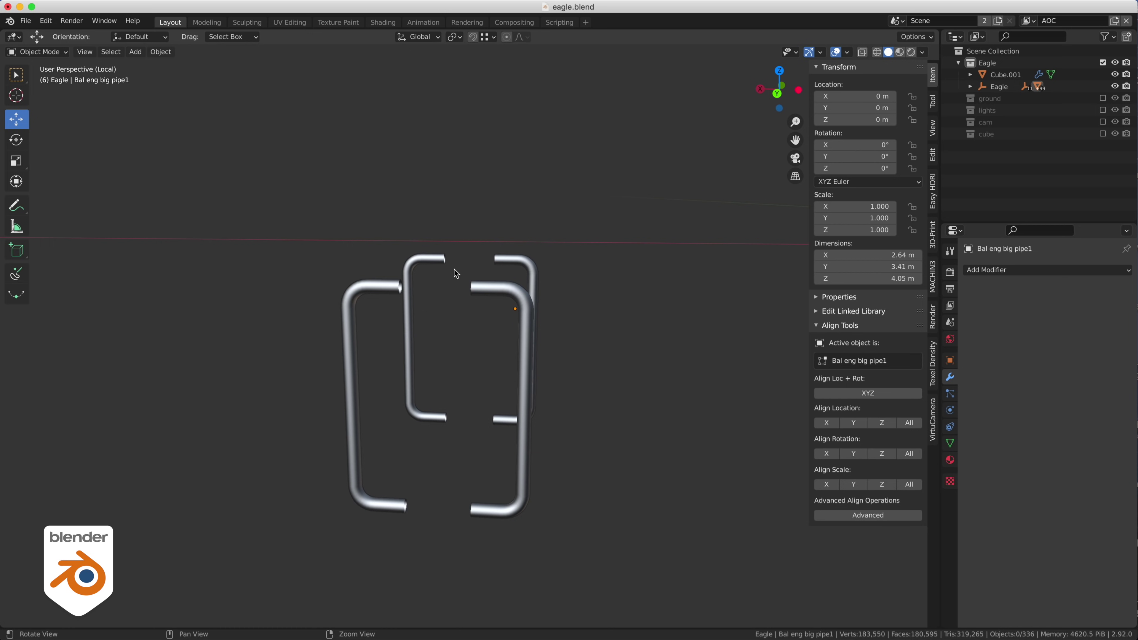
pyautogui.press('KP_1')
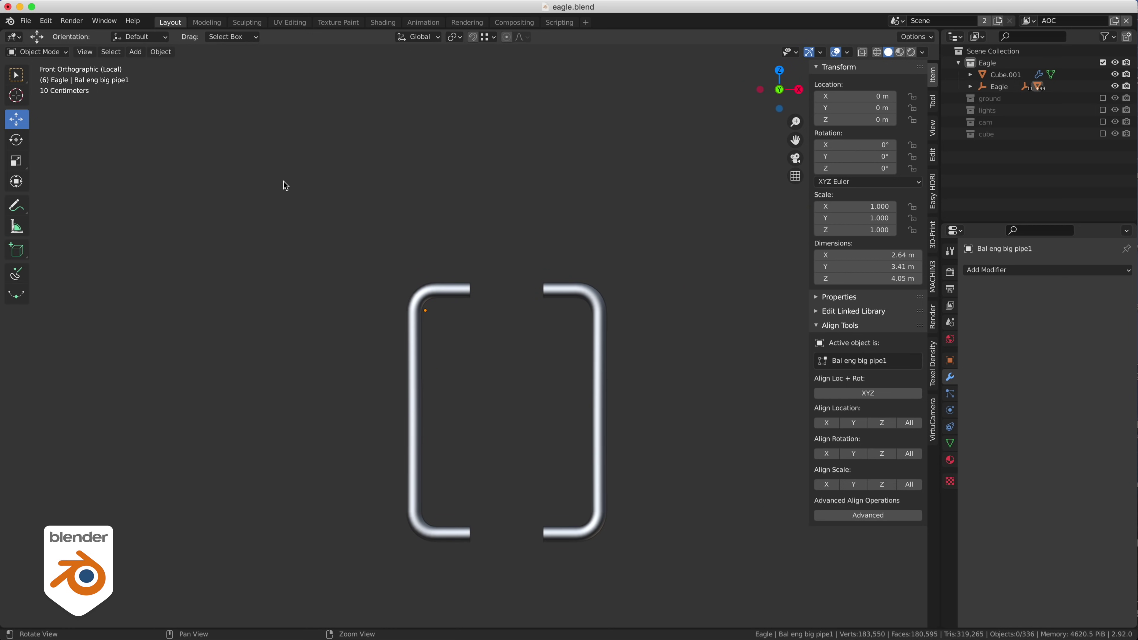
pyautogui.click(135, 51)
pyautogui.moveTo(151, 65)
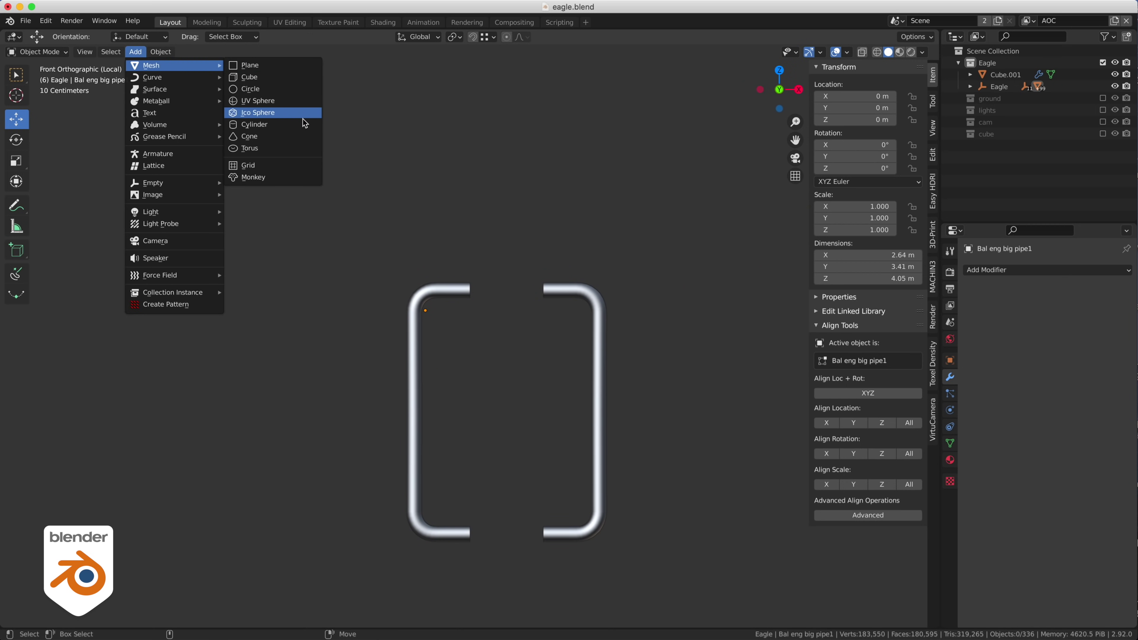
pyautogui.click(264, 148)
pyautogui.scroll(-10, 610, 186)
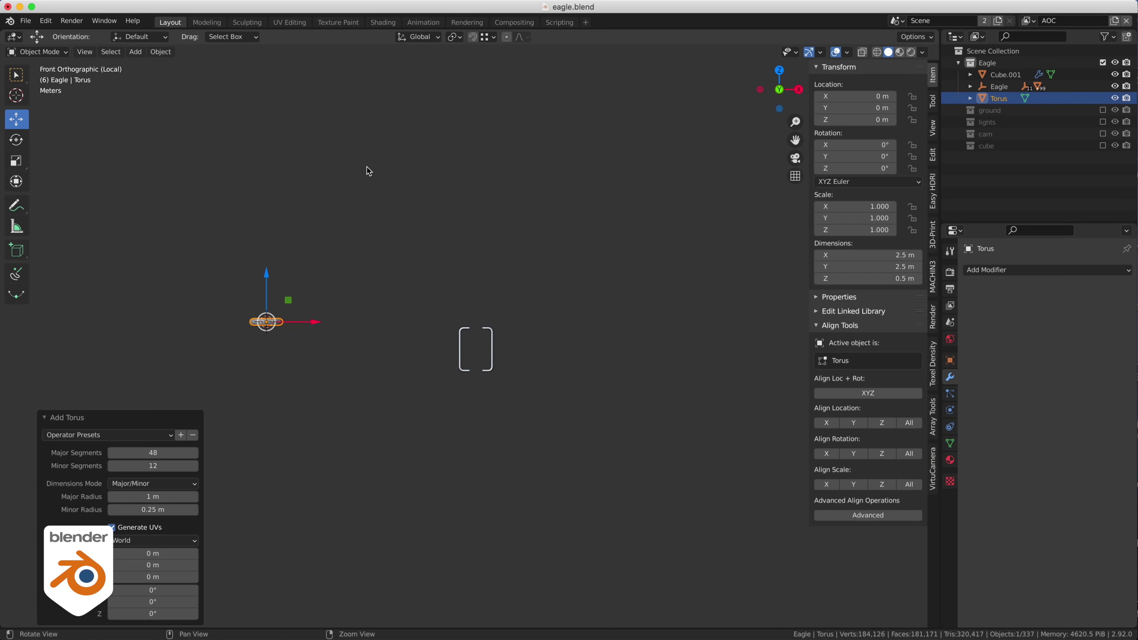
pyautogui.keyDown('shift'); pyautogui.moveTo(365, 269); pyautogui.dragTo(479, 235, button='middle'); pyautogui.keyUp('shift')
pyautogui.moveTo(541, 257); pyautogui.dragTo(518, 424, button='middle')
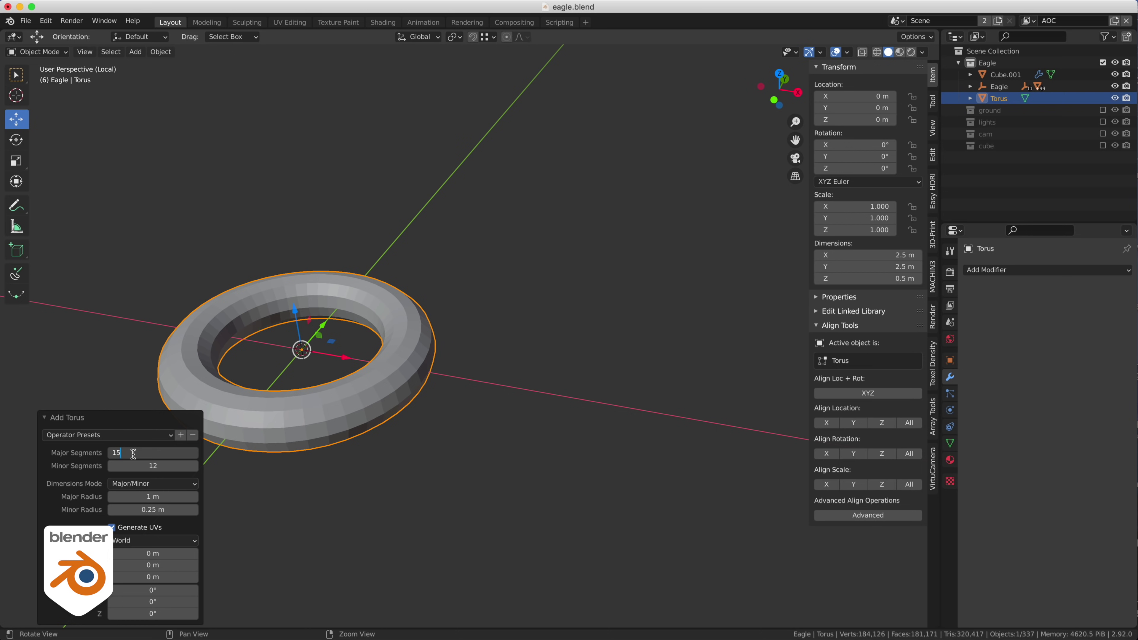
# Set the new torus to 12 major segments and 8 minor segments
pyautogui.click(133, 453)
pyautogui.write('12')
pyautogui.press('Tab')
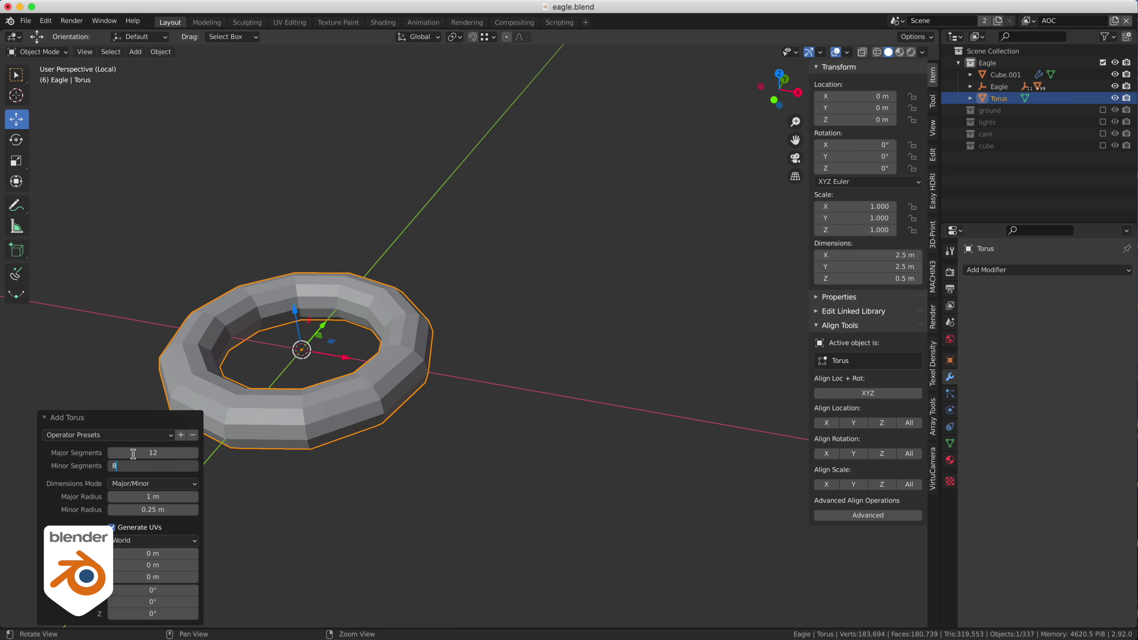
pyautogui.write('8')
pyautogui.press('Return')
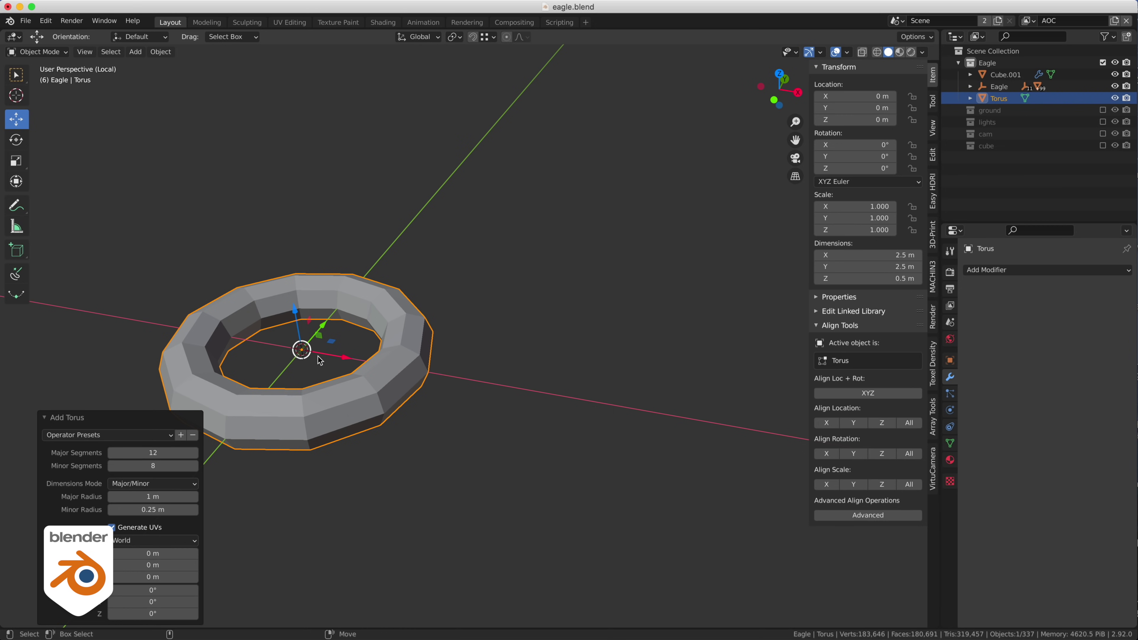
# Stand the torus upright by setting its X rotation to 90°
pyautogui.click(860, 142)
pyautogui.write('90')
pyautogui.press('Return')
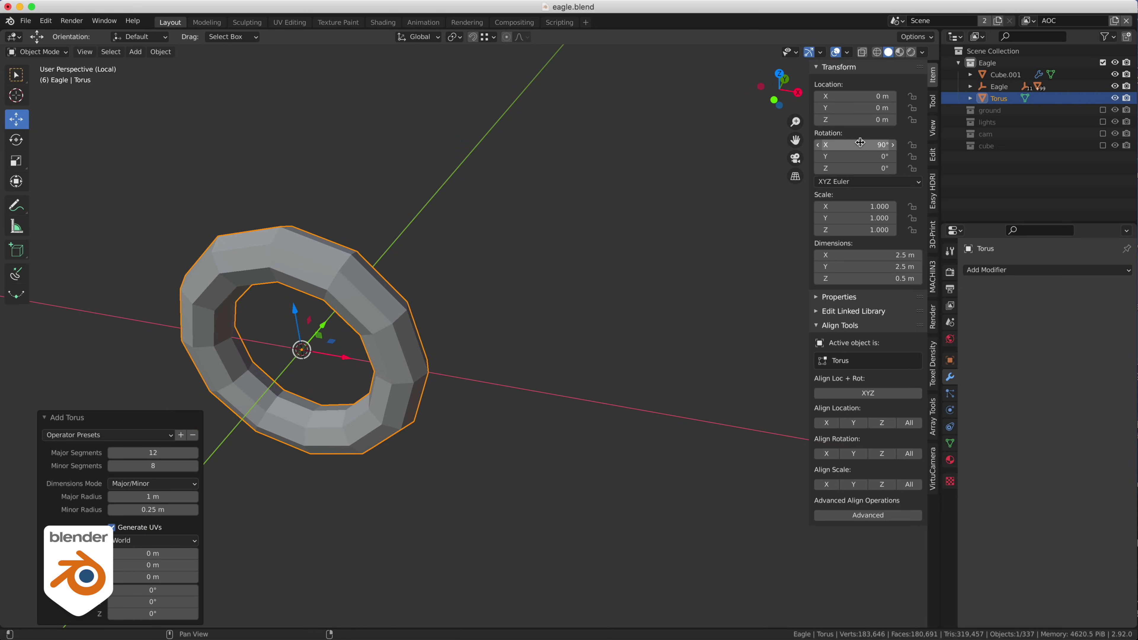
# In the front view, move the torus about 15.207 m along X and 1.0625 m up along Z, just above the existing pipes
pyautogui.scroll(-10, 348, 198)
pyautogui.press('KP_1')
pyautogui.keyDown('shift'); pyautogui.moveTo(467, 221); pyautogui.dragTo(313, 221, button='middle'); pyautogui.keyUp('shift')
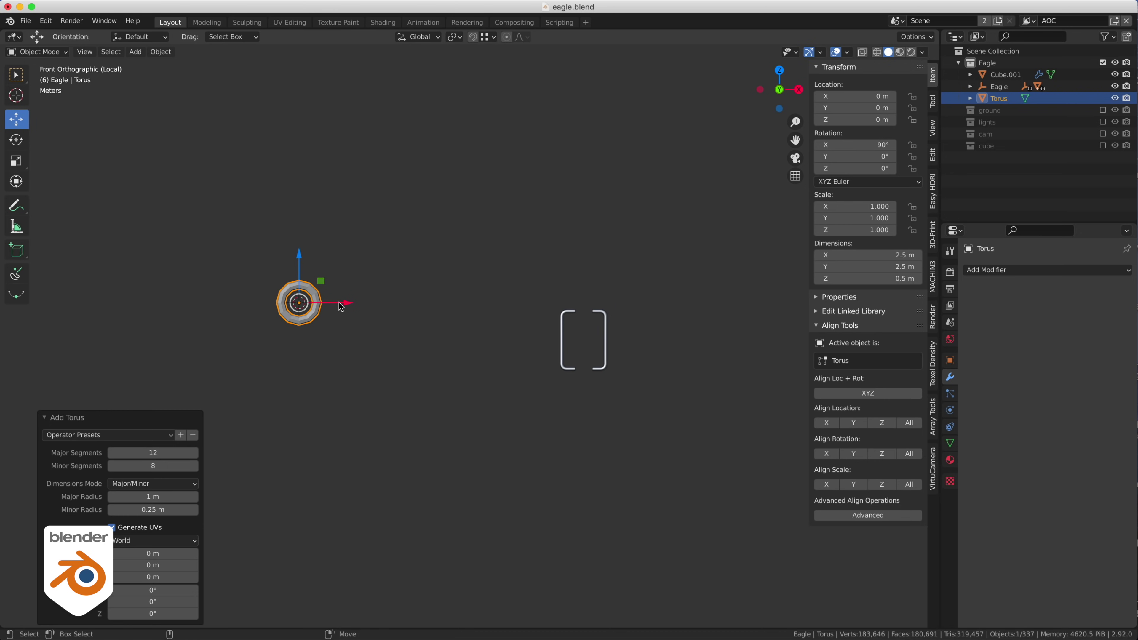
pyautogui.moveTo(340, 307); pyautogui.dragTo(612, 306)
pyautogui.scroll(8, 533, 328)
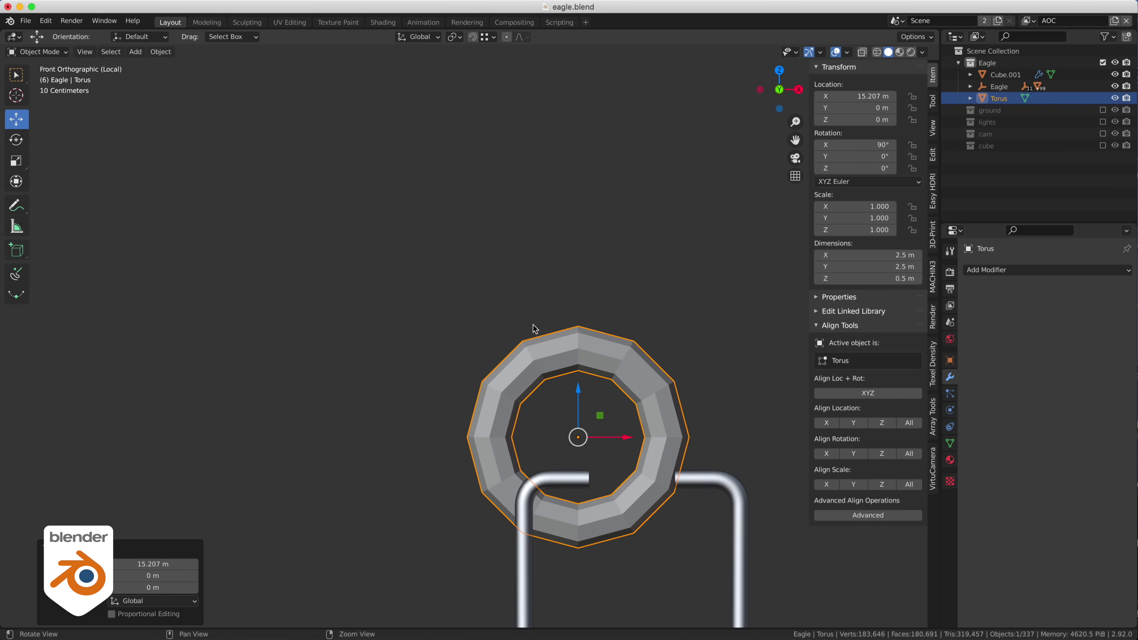
pyautogui.keyDown('alt'); pyautogui.moveTo(532, 324); pyautogui.dragTo(389, 150, button='middle'); pyautogui.keyUp('alt')
pyautogui.keyDown('alt'); pyautogui.moveTo(389, 151); pyautogui.dragTo(419, 170, button='right'); pyautogui.keyUp('alt')
pyautogui.moveTo(431, 216); pyautogui.dragTo(431, 114)
pyautogui.keyDown('alt'); pyautogui.moveTo(552, 138); pyautogui.dragTo(548, 223, button='middle'); pyautogui.keyUp('alt')
# In wireframe face editing, detach the right half of the torus and move it about 3.157 m along X
pyautogui.hotkey('shift', 'z')
pyautogui.hotkey('shift', 's')
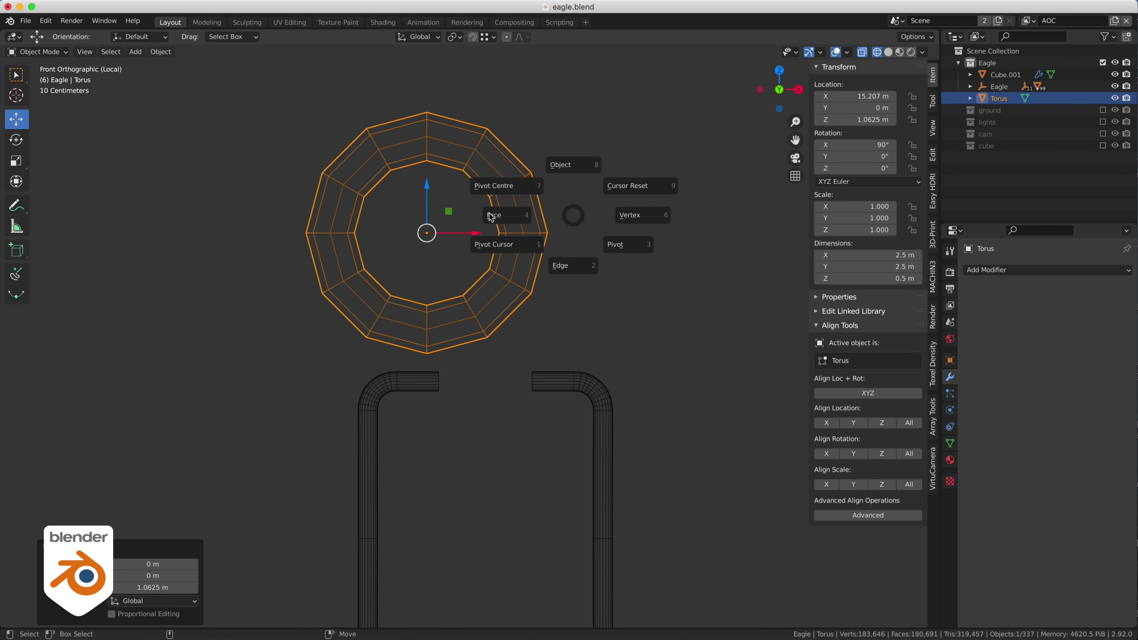
pyautogui.click(395, 214)
pyautogui.moveTo(426, 100); pyautogui.dragTo(586, 424)
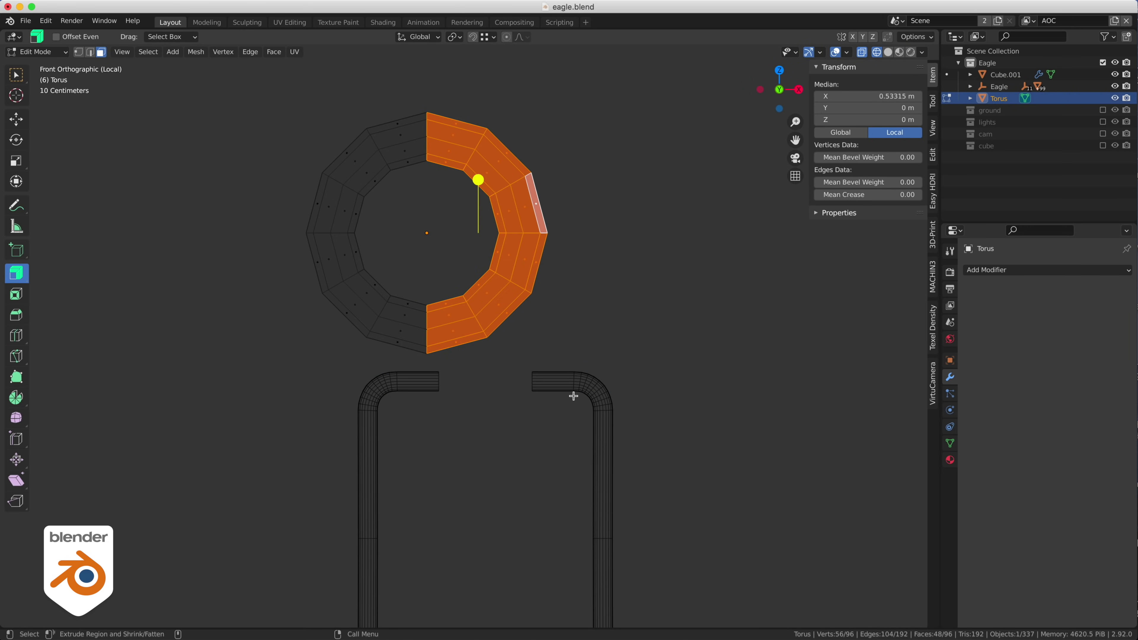
pyautogui.keyDown('shift'); pyautogui.rightClick(521, 281); pyautogui.keyUp('shift')
pyautogui.keyDown('shift'); pyautogui.click(496, 257); pyautogui.keyUp('shift')
pyautogui.keyDown('shift'); pyautogui.rightClick(447, 213); pyautogui.keyUp('shift')
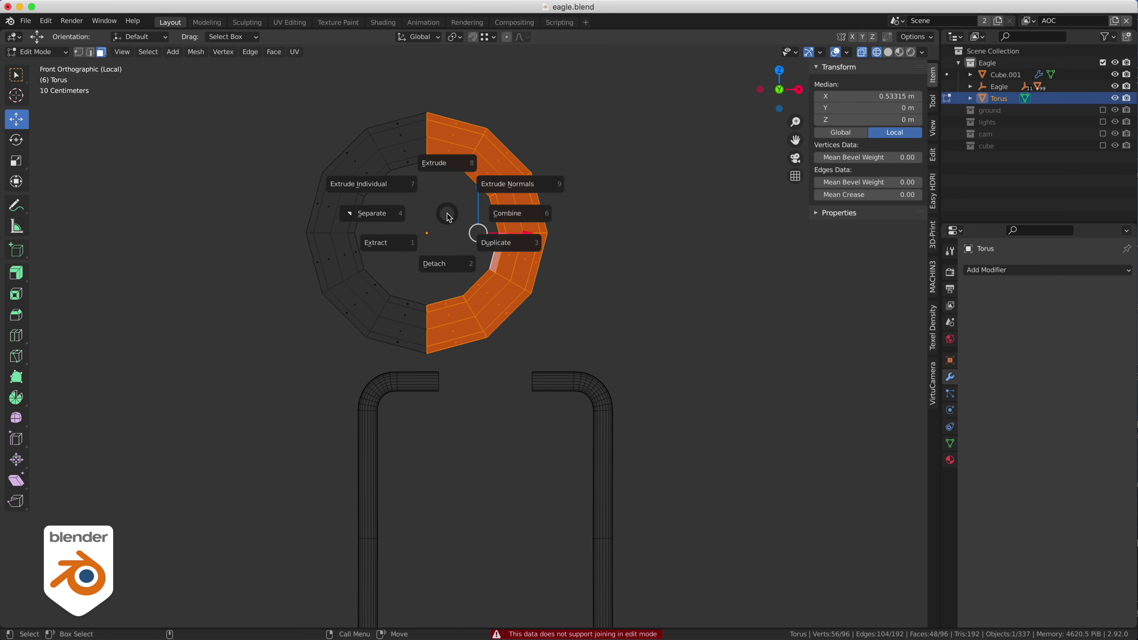
pyautogui.click(447, 258)
pyautogui.click(748, 251)
pyautogui.scroll(-6, 477, 283)
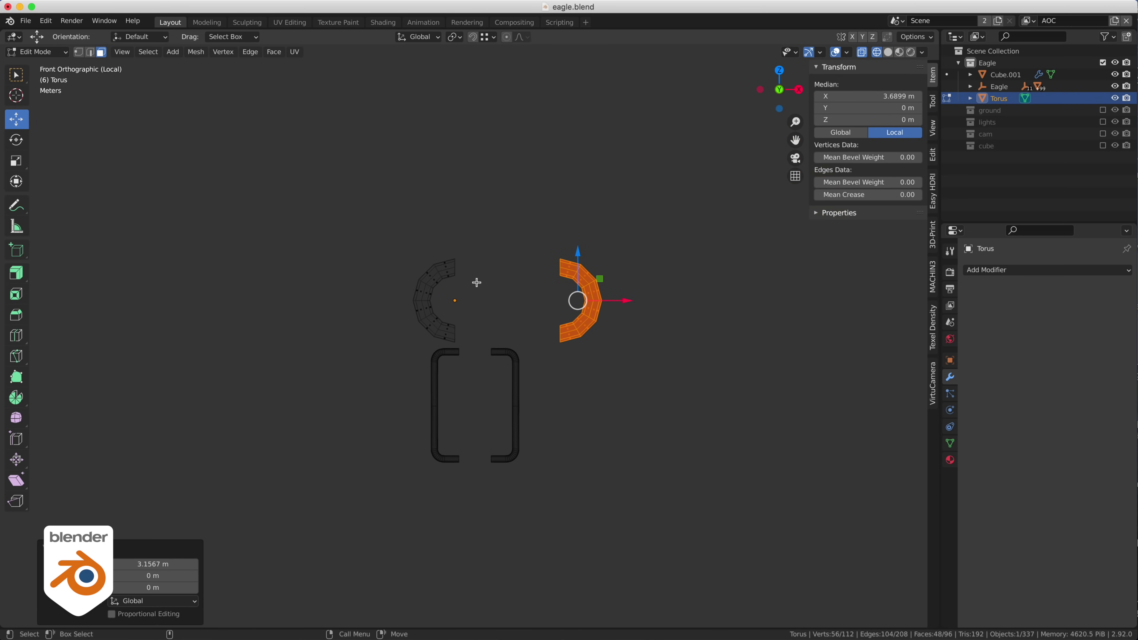
# Detach the lower halves of both torus pieces and move them about 5.707 m down along Z
pyautogui.moveTo(408, 304); pyautogui.dragTo(605, 350)
pyautogui.keyDown('shift'); pyautogui.moveTo(600, 346); pyautogui.dragTo(591, 304, button='middle'); pyautogui.keyUp('shift')
pyautogui.keyDown('shift'); pyautogui.rightClick(602, 355); pyautogui.keyUp('shift')
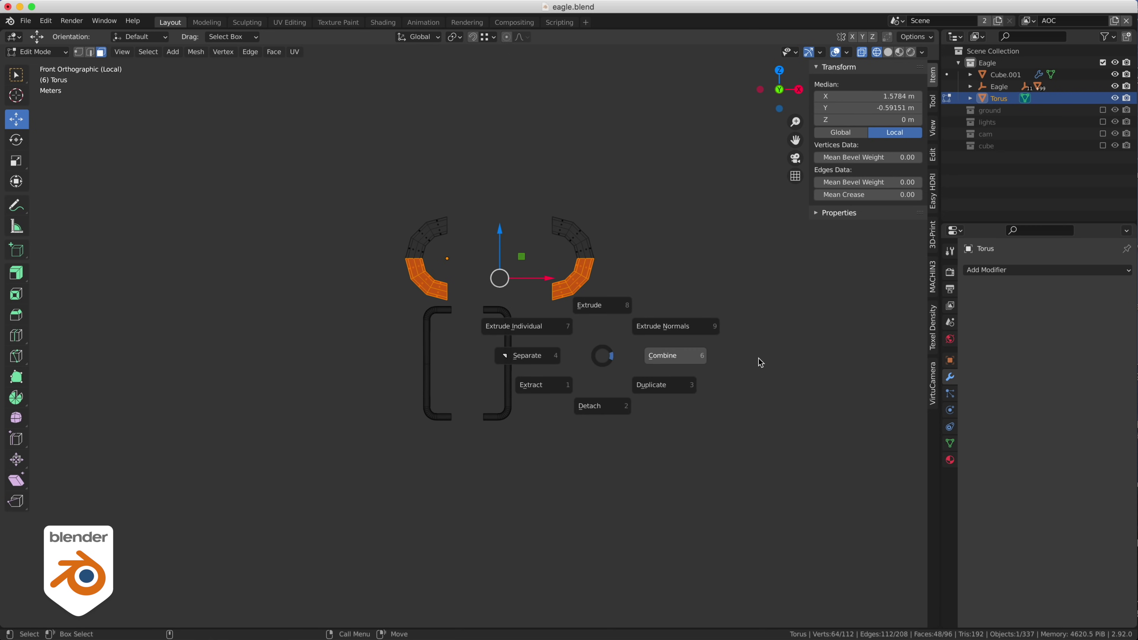
pyautogui.click(603, 404)
pyautogui.moveTo(500, 230); pyautogui.dragTo(528, 437)
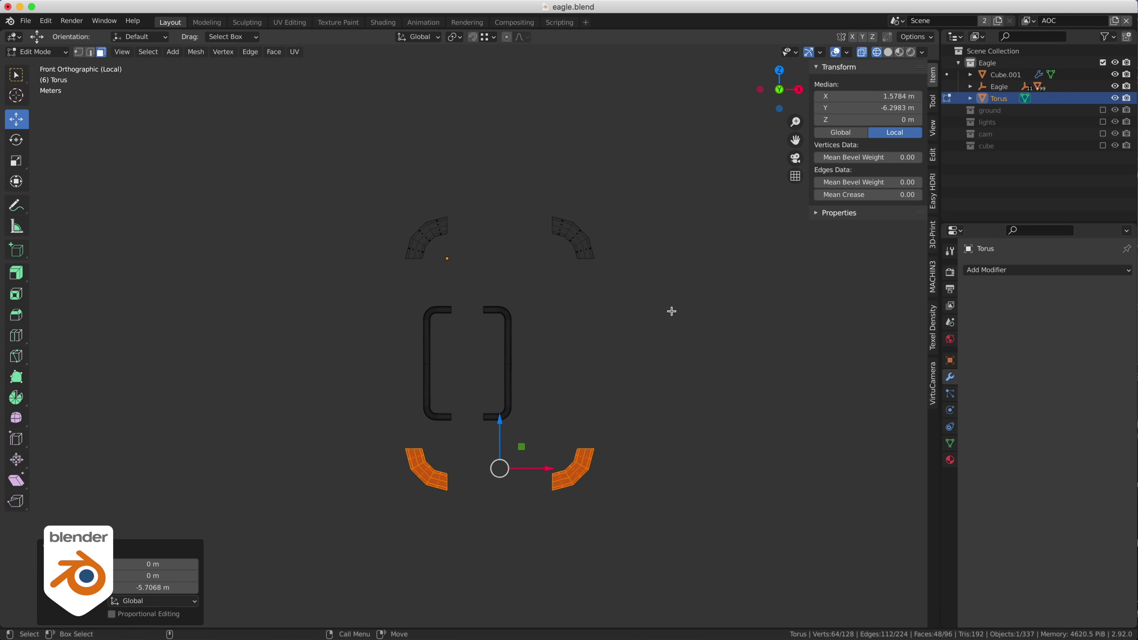
# Bridge the facing open edge loops of the upper and lower bends on both sides to form the vertical pipe sections
pyautogui.moveTo(670, 309); pyautogui.dragTo(628, 310, button='middle')
pyautogui.rightClick(620, 282)
pyautogui.click(627, 354)
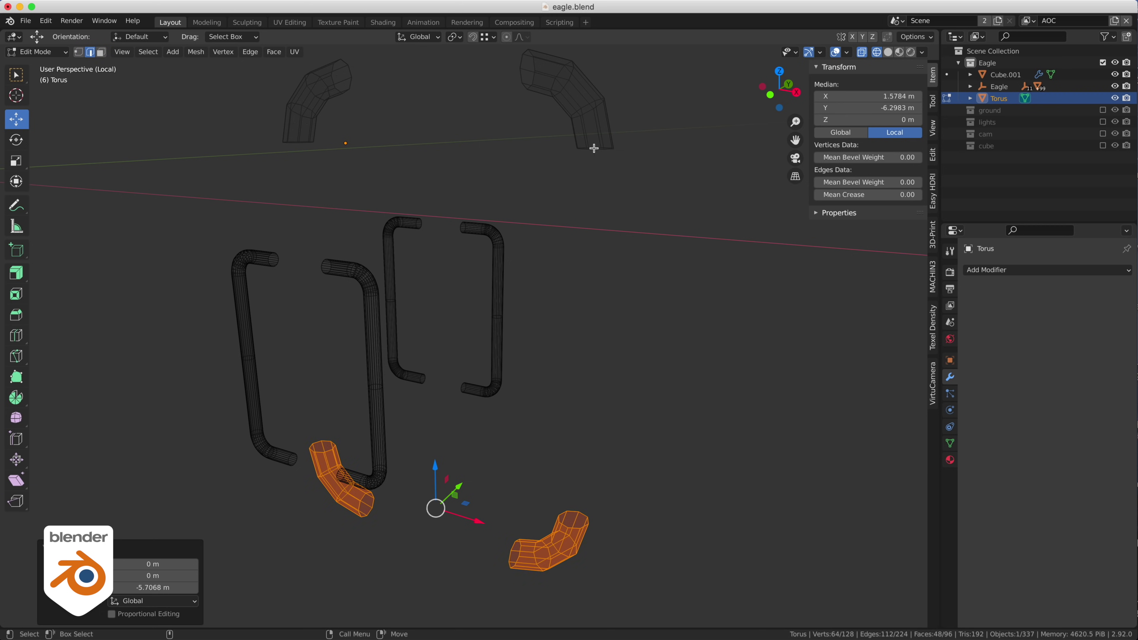
pyautogui.doubleClick(594, 148)
pyautogui.keyDown('alt'); pyautogui.keyDown('shift'); pyautogui.click(575, 510); pyautogui.keyUp('shift'); pyautogui.keyUp('alt')
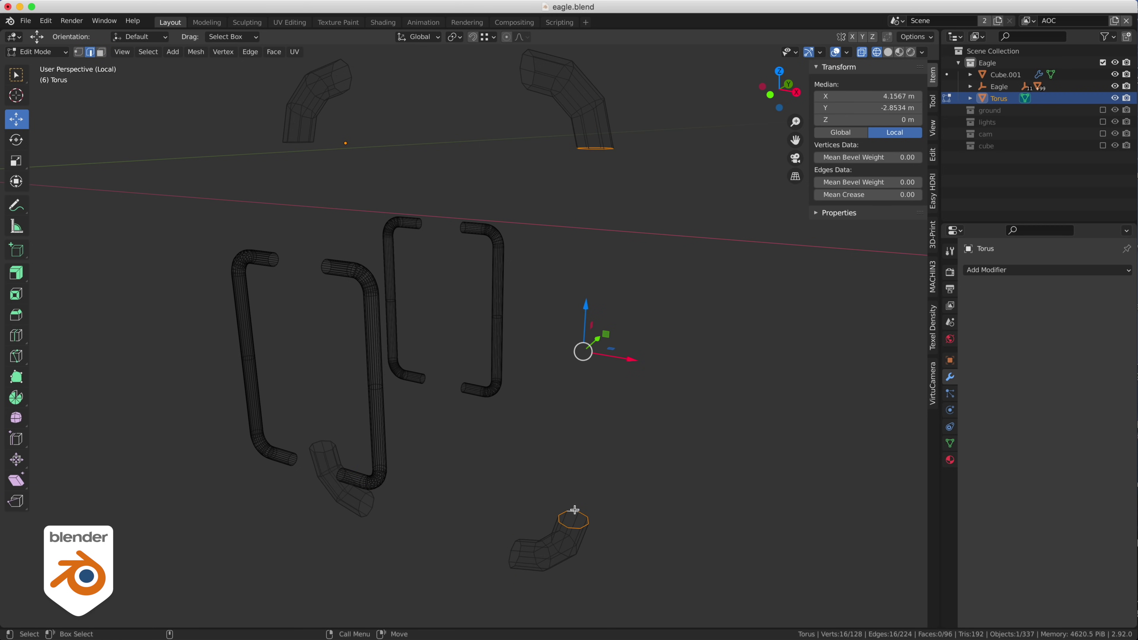
pyautogui.keyDown('shift'); pyautogui.moveTo(575, 510); pyautogui.dragTo(530, 433, button='right'); pyautogui.keyUp('shift')
pyautogui.keyDown('alt'); pyautogui.click(295, 139); pyautogui.keyUp('alt')
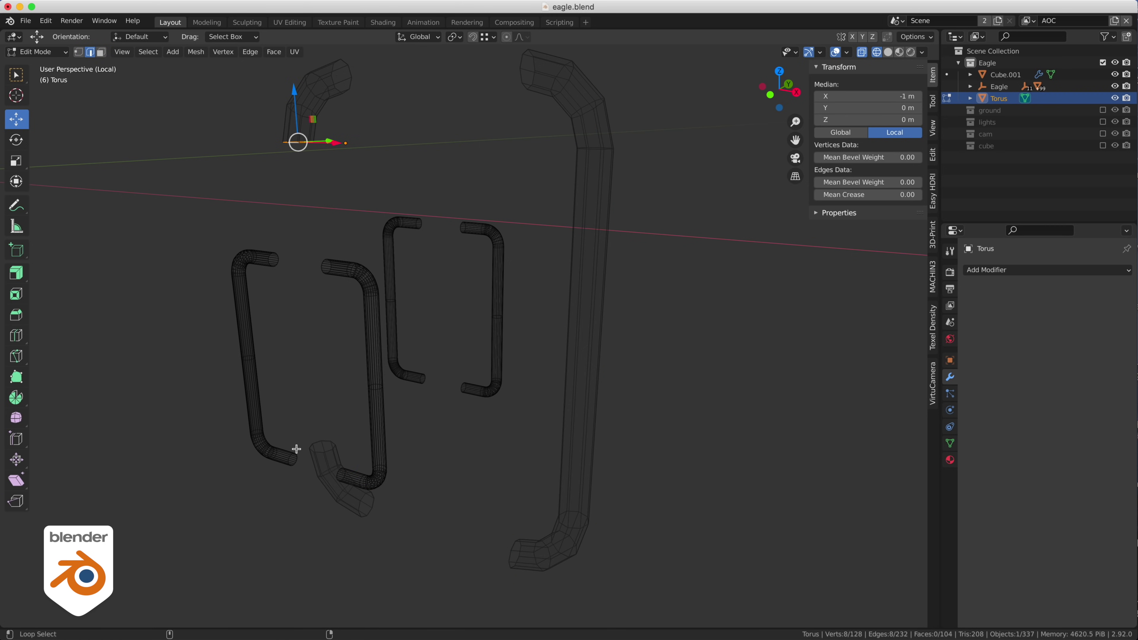
pyautogui.keyDown('alt'); pyautogui.keyDown('shift'); pyautogui.click(323, 441); pyautogui.keyUp('shift'); pyautogui.keyUp('alt')
pyautogui.keyDown('shift'); pyautogui.moveTo(330, 422); pyautogui.dragTo(287, 346, button='right'); pyautogui.keyUp('shift')
pyautogui.hotkey('alt', 'a')
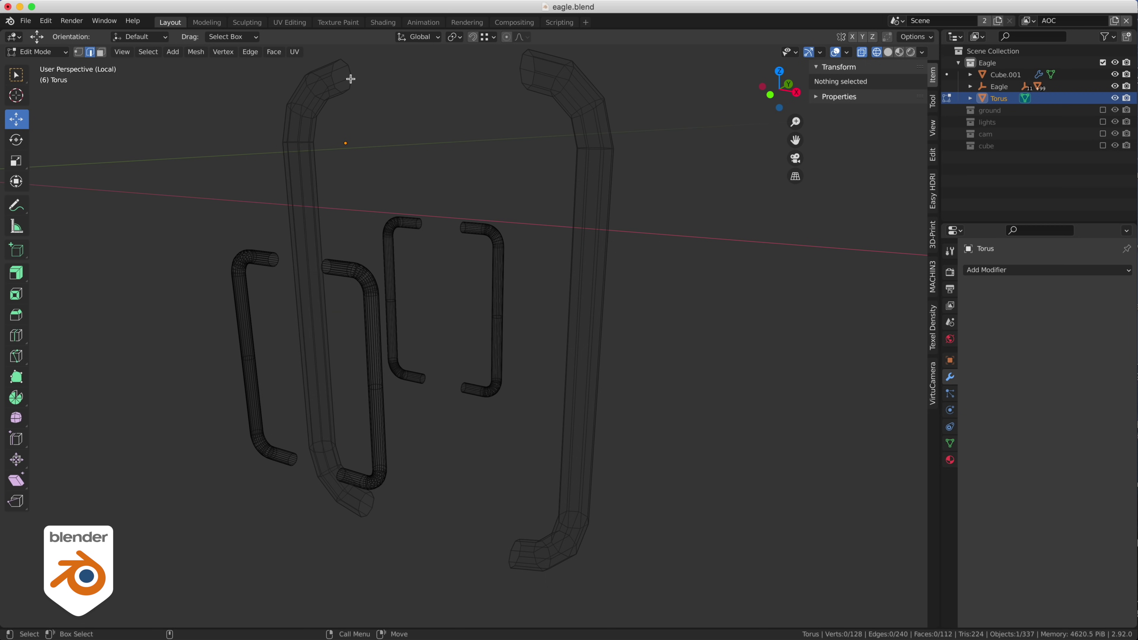
# Bridge the facing open edge loops of the left and right bends at the top and bottom to close the pipe frame
pyautogui.keyDown('alt'); pyautogui.click(367, 71); pyautogui.keyUp('alt')
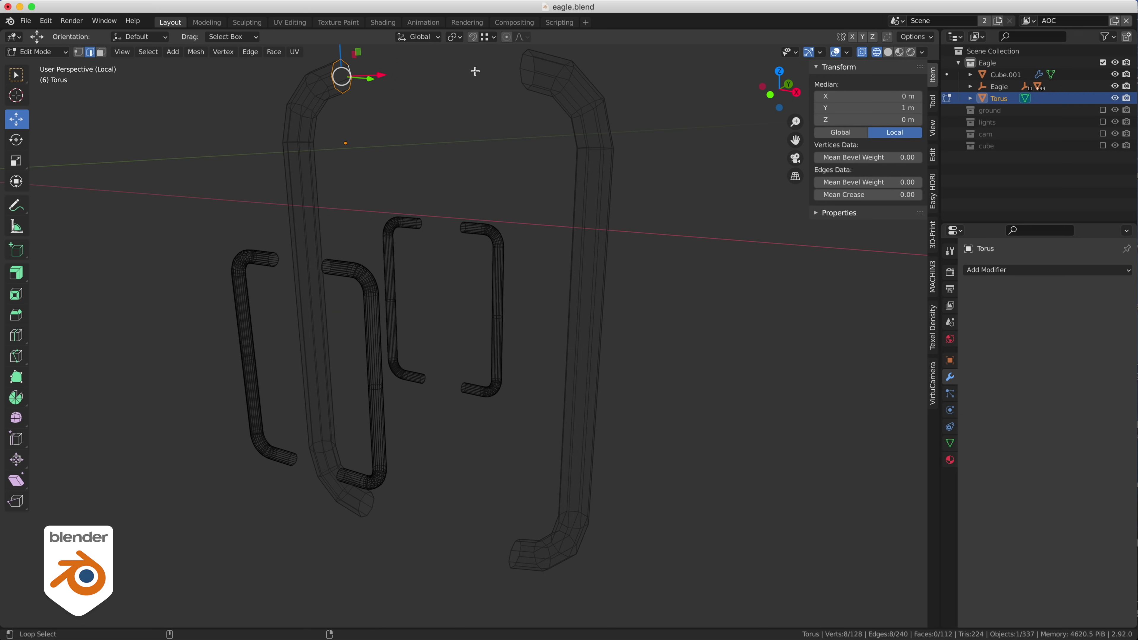
pyautogui.keyDown('alt'); pyautogui.keyDown('shift'); pyautogui.click(526, 63); pyautogui.keyUp('shift'); pyautogui.keyUp('alt')
pyautogui.moveTo(524, 63); pyautogui.dragTo(477, 90, button='right')
pyautogui.click(374, 510)
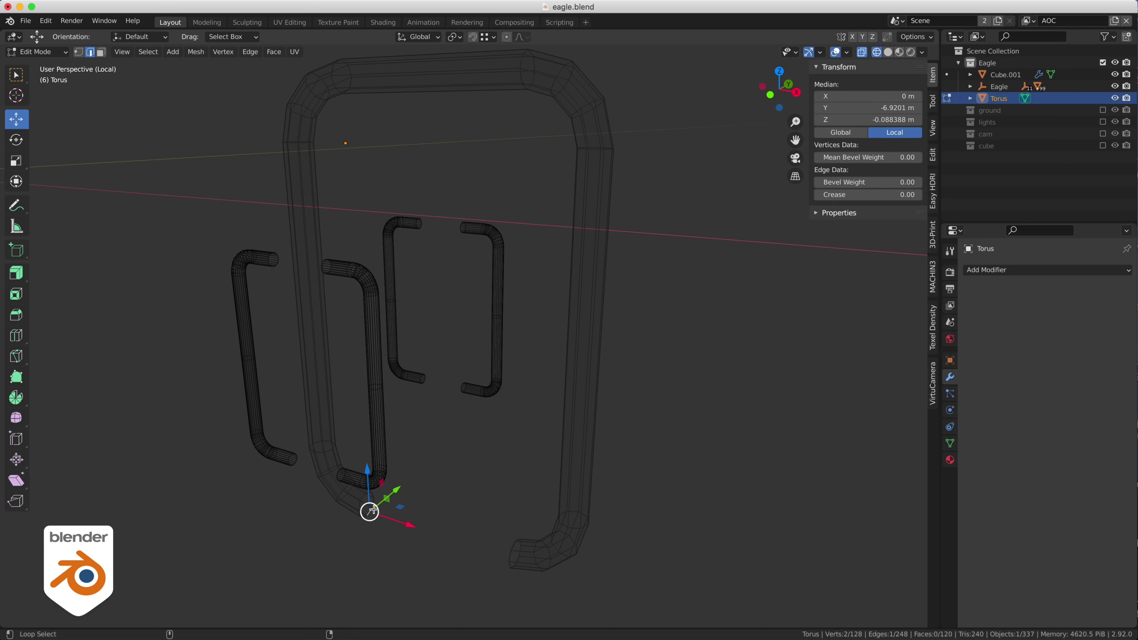
pyautogui.keyDown('alt'); pyautogui.click(374, 511); pyautogui.keyUp('alt')
pyautogui.click(371, 513)
pyautogui.hotkey('alt', 'a')
pyautogui.keyDown('alt'); pyautogui.click(371, 514); pyautogui.keyUp('alt')
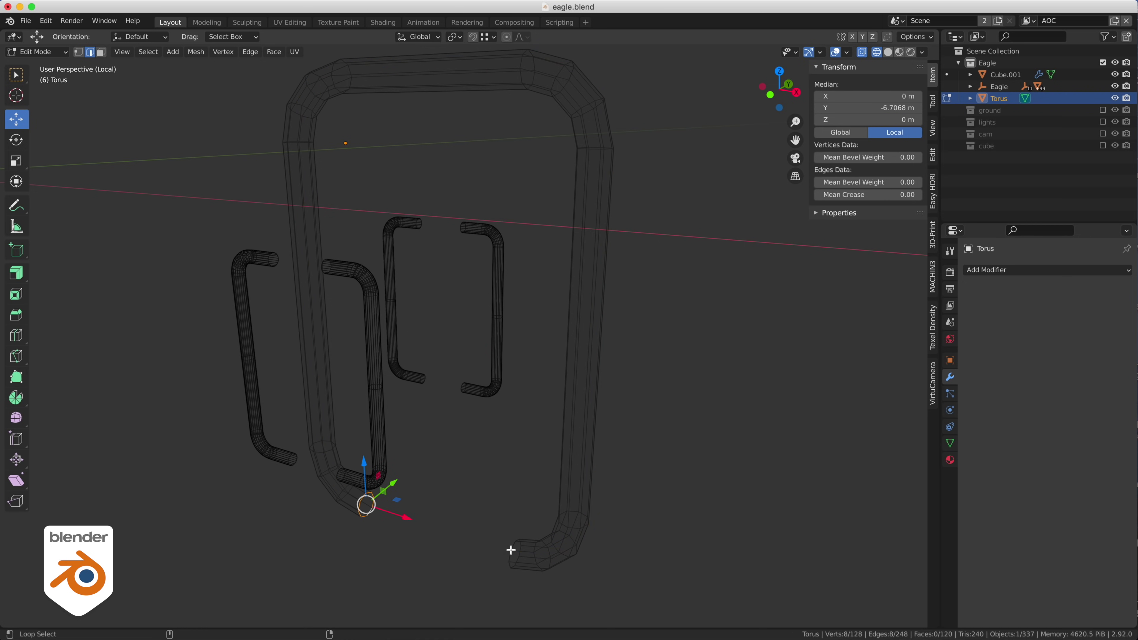
pyautogui.keyDown('alt'); pyautogui.keyDown('shift'); pyautogui.click(510, 550); pyautogui.keyUp('shift'); pyautogui.keyUp('alt')
pyautogui.moveTo(510, 549); pyautogui.dragTo(493, 534, button='right')
pyautogui.hotkey('alt', 'a')
# Cut three edge loops into the top and bottom straight pipe sections and delete the faces of their middle parts
pyautogui.keyDown('alt'); pyautogui.moveTo(548, 314); pyautogui.dragTo(579, 312); pyautogui.keyUp('alt')
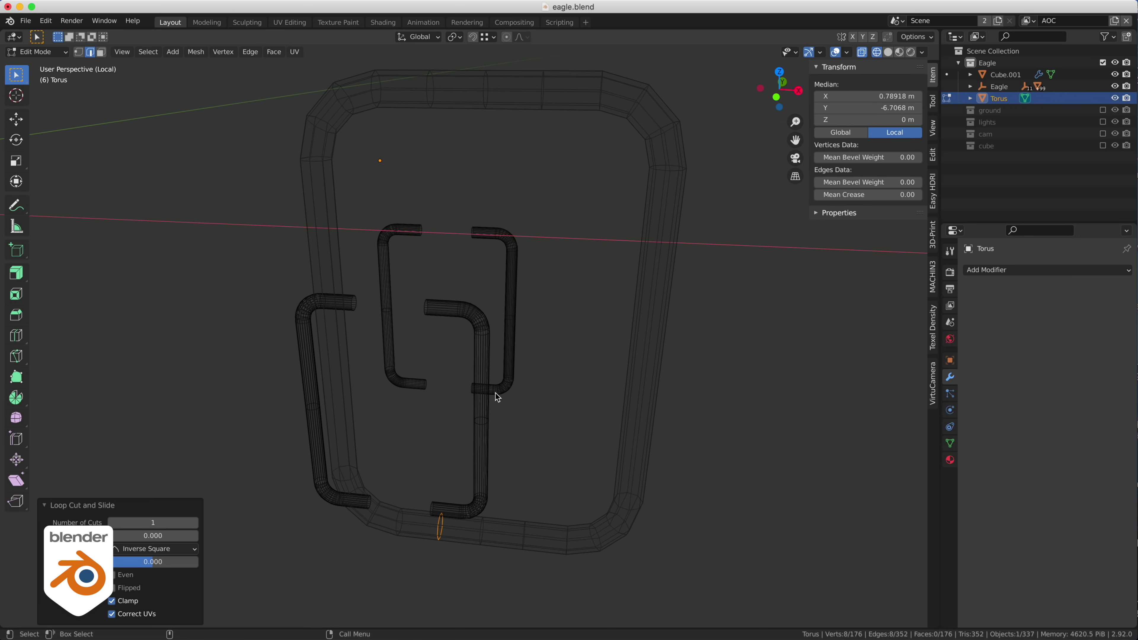
pyautogui.moveTo(495, 394); pyautogui.dragTo(492, 330, button='right')
pyautogui.moveTo(515, 172); pyautogui.dragTo(455, 170, button='right')
pyautogui.moveTo(445, 58); pyautogui.dragTo(536, 144)
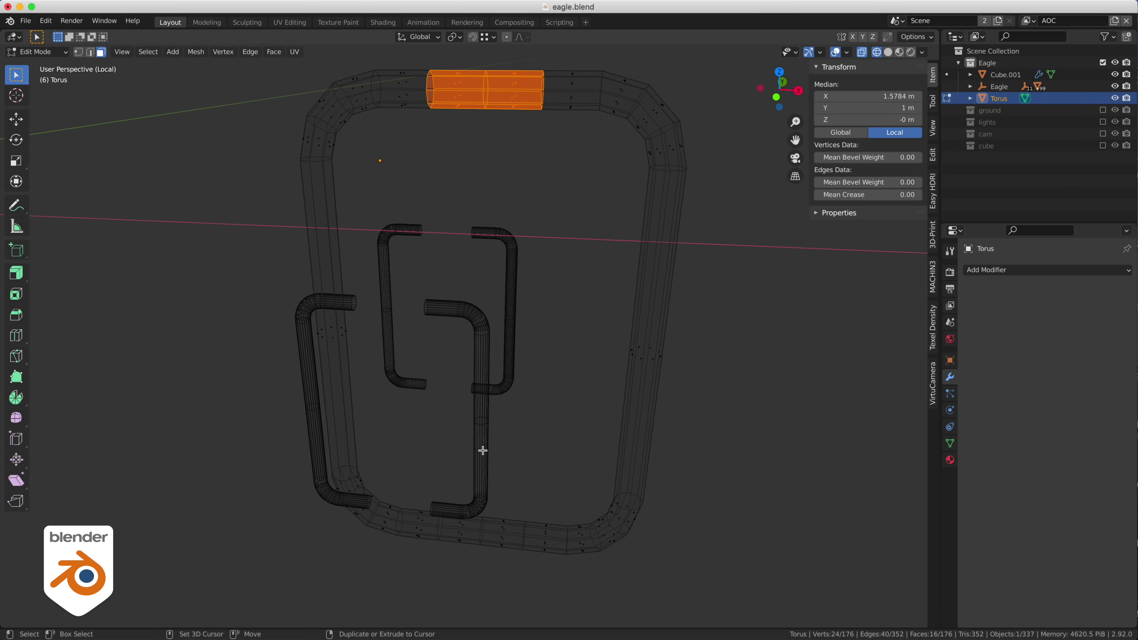
pyautogui.keyDown('shift'); pyautogui.moveTo(448, 481); pyautogui.dragTo(515, 592); pyautogui.keyUp('shift')
pyautogui.hotkey('ctrl', 'x')
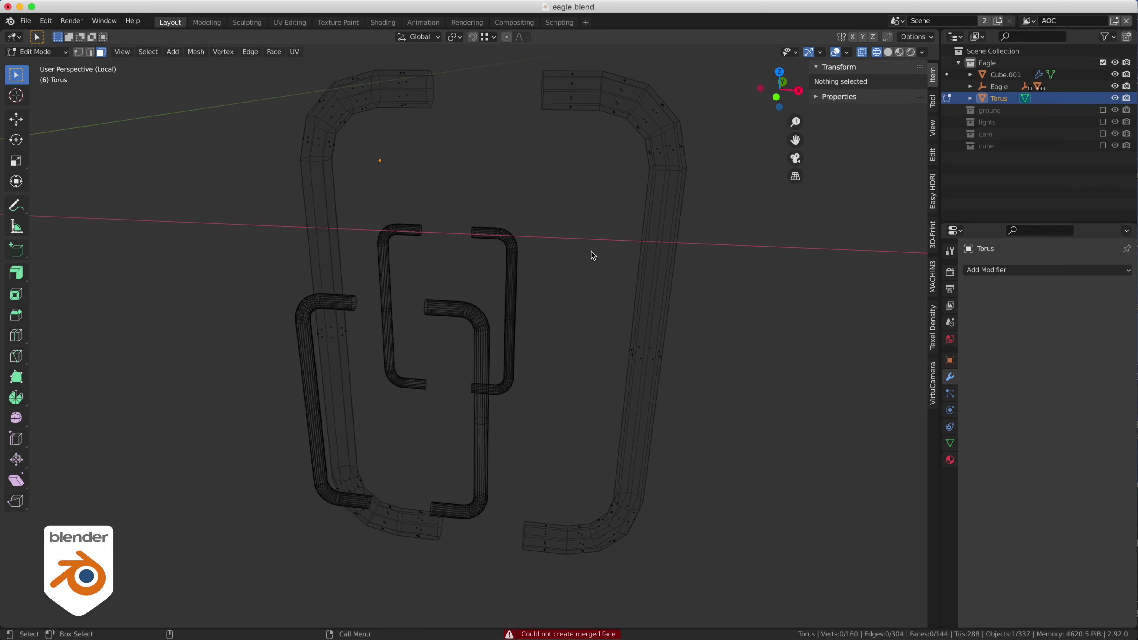
# Add a Subdivision Surface modifier to the torus pipe object
pyautogui.moveTo(581, 274); pyautogui.dragTo(582, 245, button='right')
pyautogui.moveTo(579, 279)
pyautogui.mouseDown(button='middle')
pyautogui.moveTo(615, 266)
pyautogui.moveTo(560, 283)
pyautogui.mouseUp(button='middle')
pyautogui.click(998, 270)
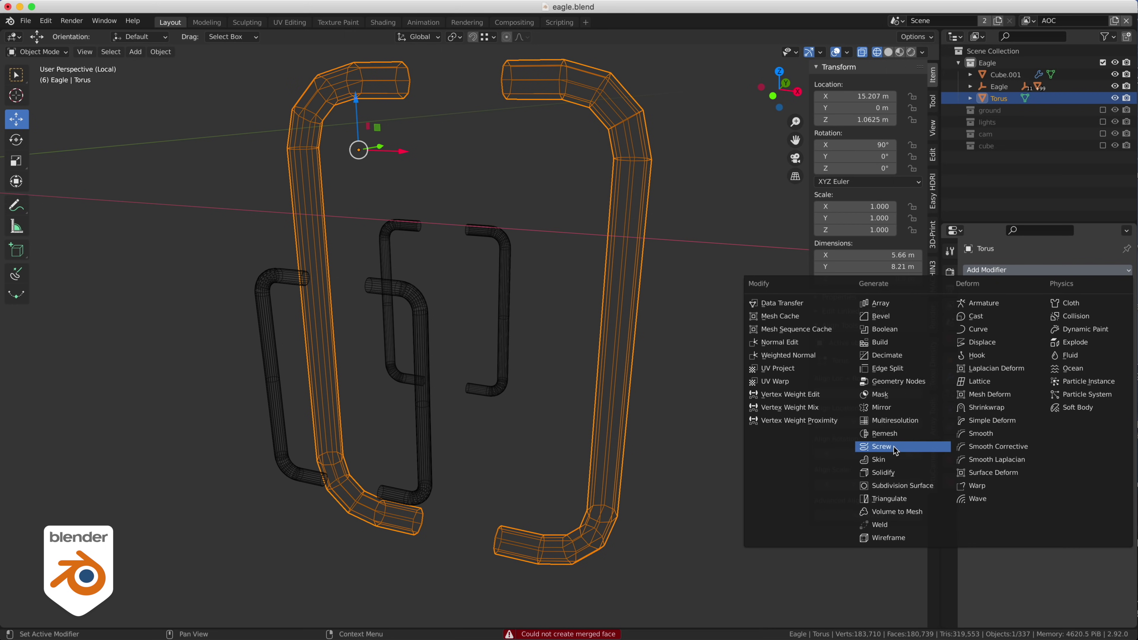
pyautogui.click(888, 485)
# Cut five evenly spaced edge loops into each of the two long vertical pipe sections of the torus
pyautogui.press('KP_1')
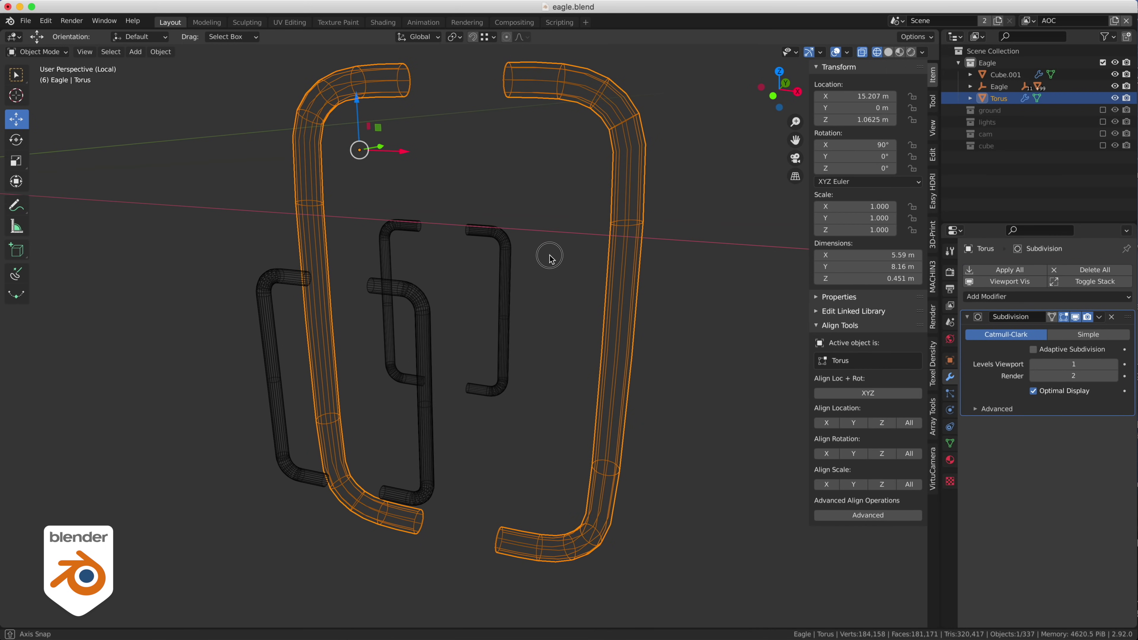
pyautogui.middleClick(594, 284)
pyautogui.press('Tab')
pyautogui.middleClick(593, 277)
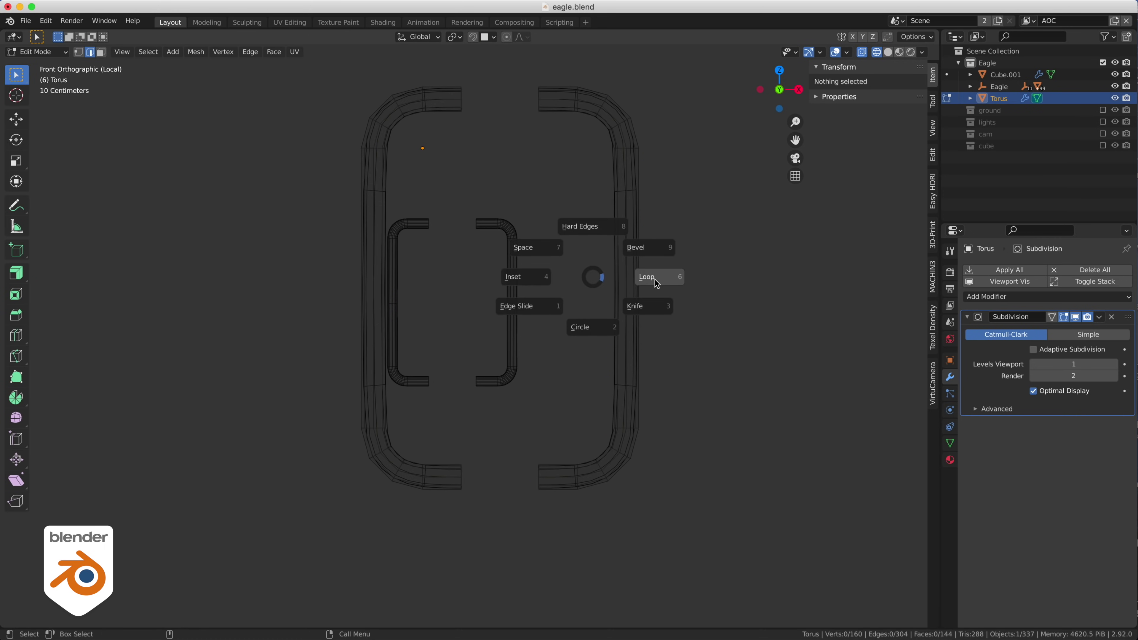
pyautogui.click(655, 280)
pyautogui.press('5')
pyautogui.click(582, 283)
pyautogui.rightClick(582, 283)
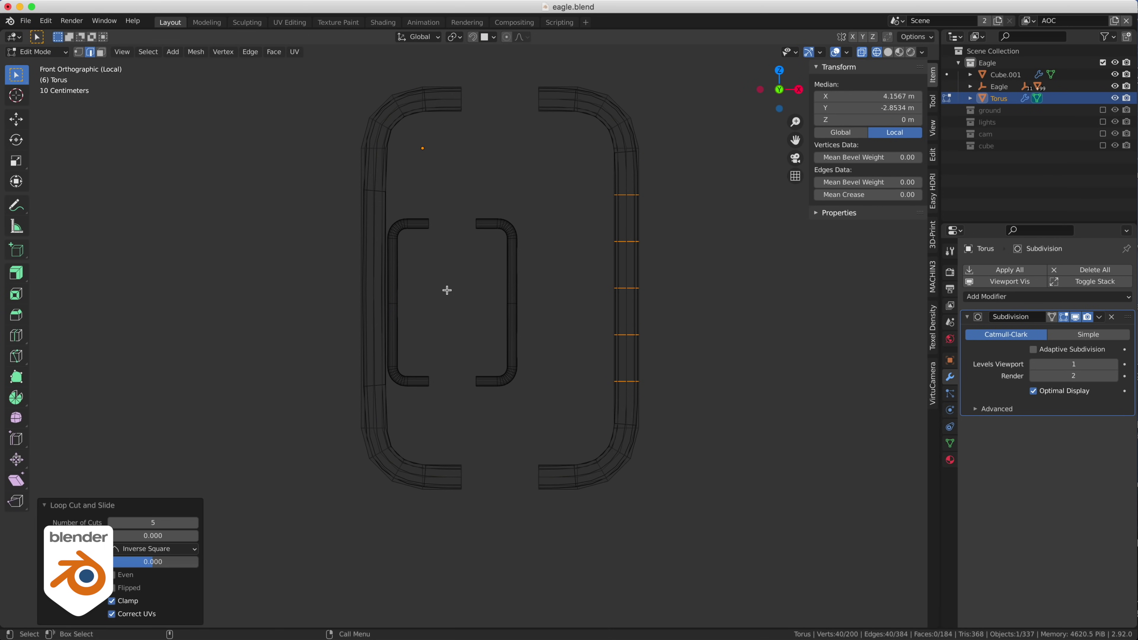
pyautogui.middleClick(405, 289)
pyautogui.click(442, 290)
pyautogui.click(368, 284)
pyautogui.press('Tab')
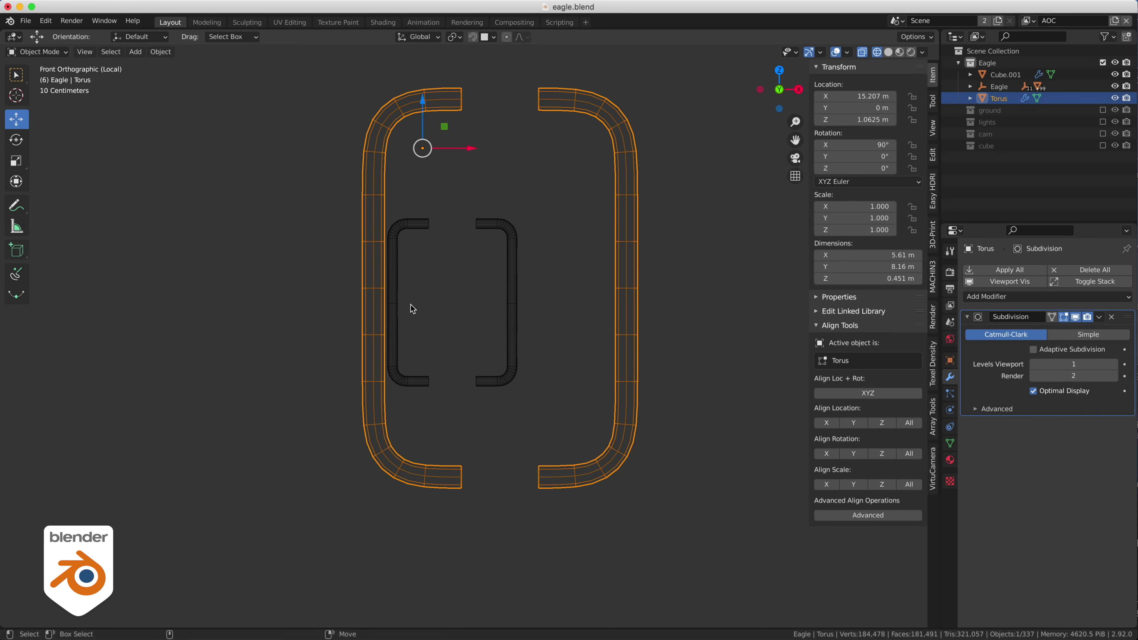
# Cut one supporting edge loop near each of the four open ends of the torus pipes
pyautogui.press('Tab')
pyautogui.middleClick(561, 102)
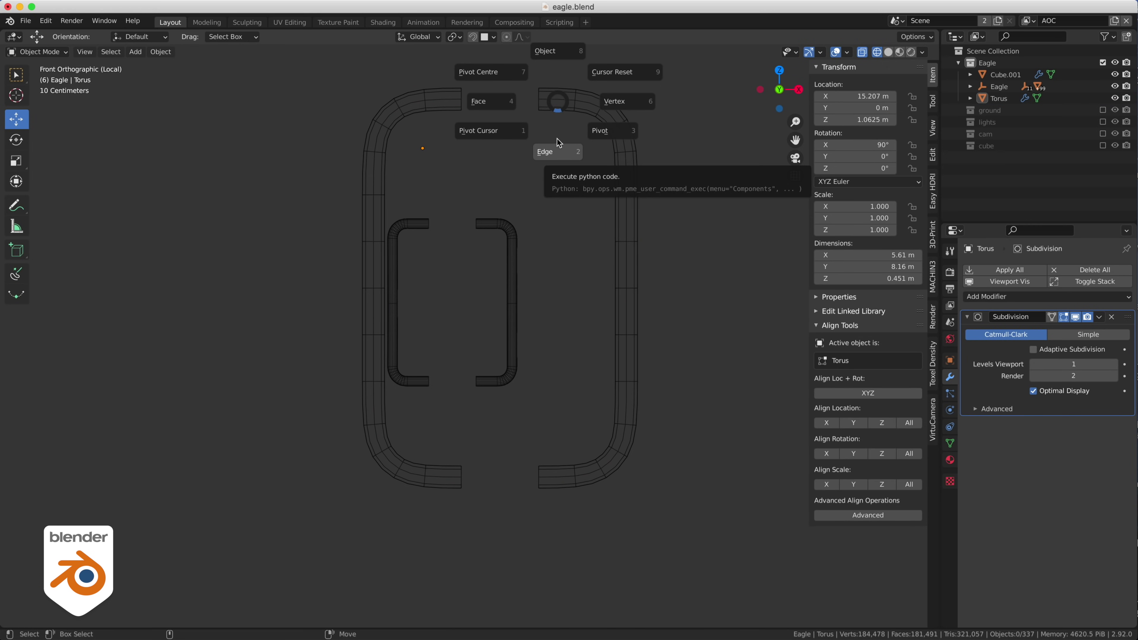
pyautogui.click(559, 113)
pyautogui.hotkey('ctrl', 'e')
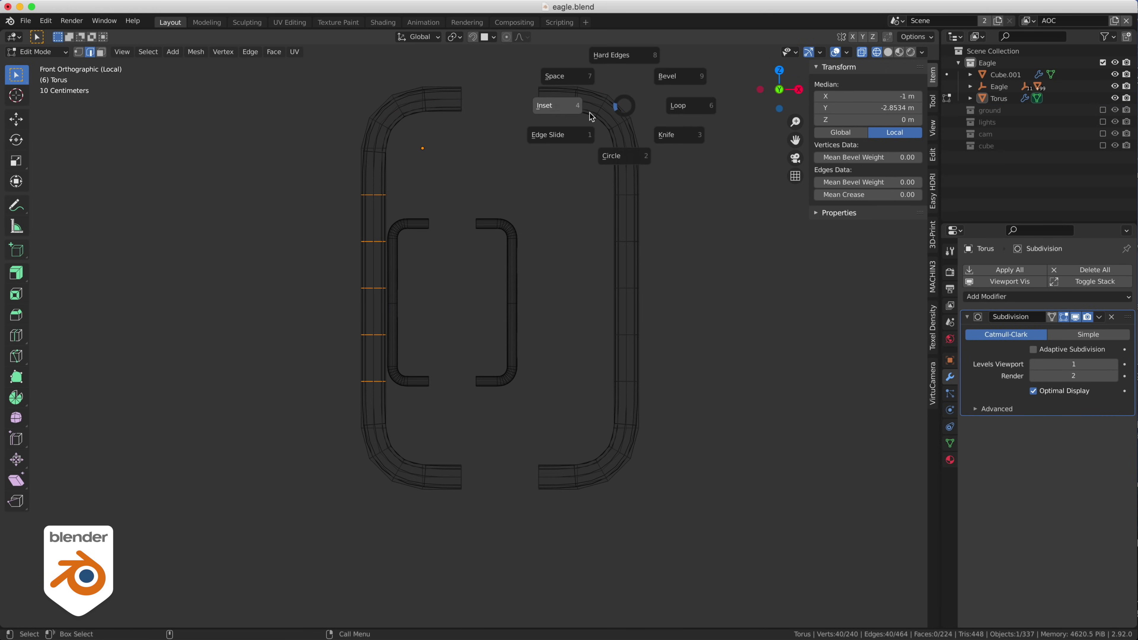
pyautogui.click(667, 106)
pyautogui.click(553, 105)
pyautogui.rightClick(552, 103)
pyautogui.click(492, 111)
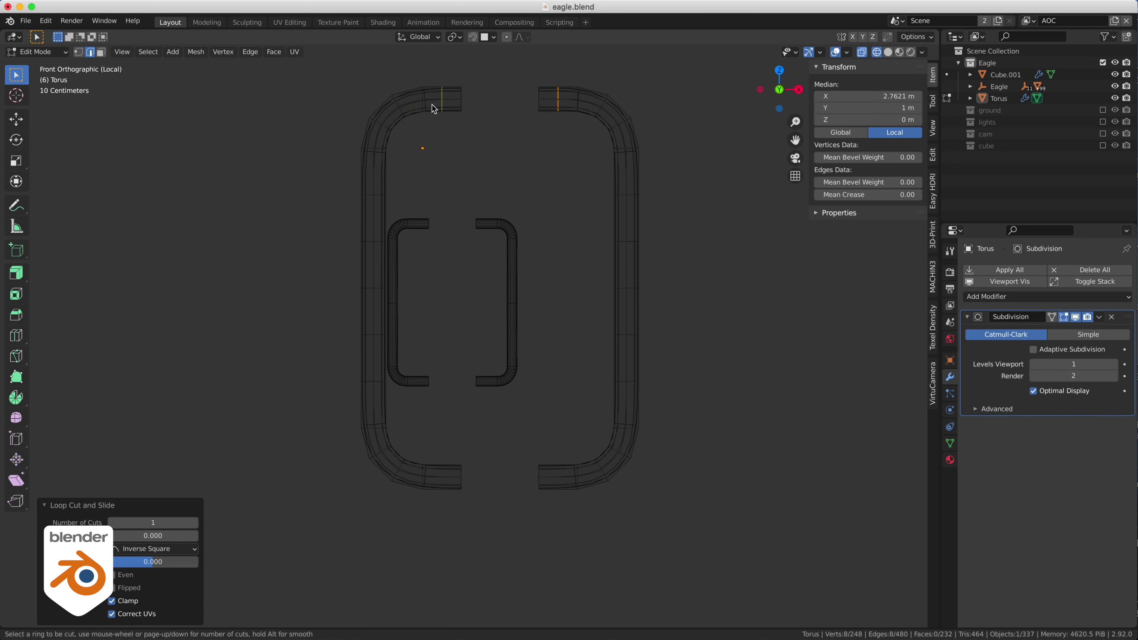
pyautogui.click(435, 109)
pyautogui.rightClick(439, 112)
pyautogui.hotkey('ctrl', 'e')
pyautogui.click(530, 480)
pyautogui.press('Tab')
pyautogui.moveTo(546, 444); pyautogui.dragTo(506, 402, button='middle')
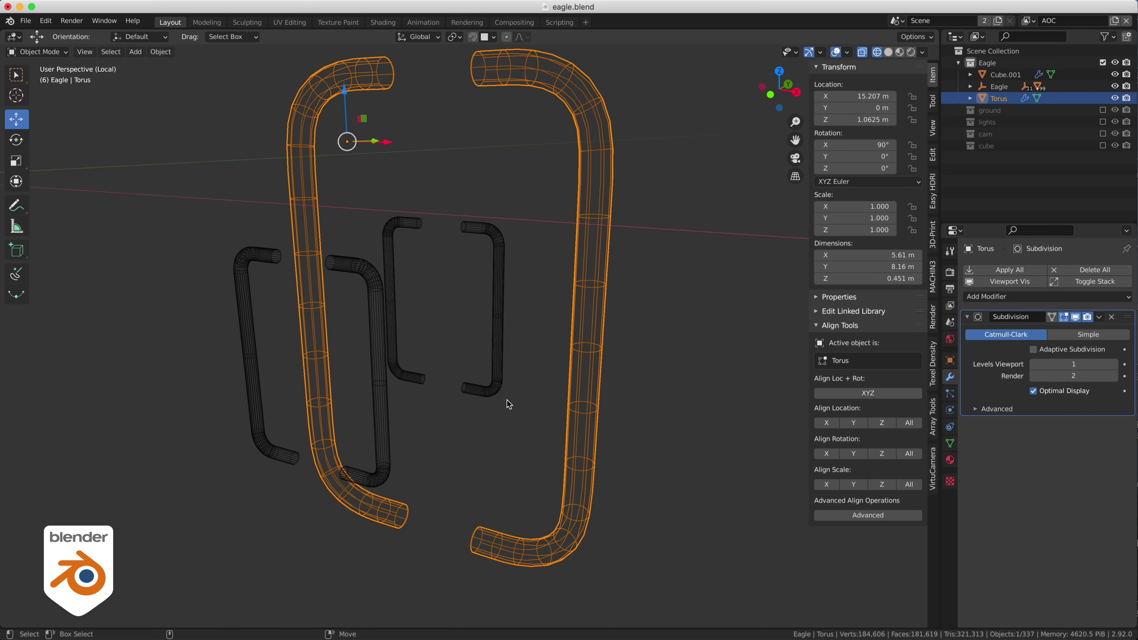
# Shade the torus pipes smooth in solid display and set their Subdivision viewport level to 2
pyautogui.hotkey('shift', 'z')
pyautogui.moveTo(502, 333); pyautogui.dragTo(487, 341, button='middle')
pyautogui.keyDown('shift'); pyautogui.moveTo(462, 104); pyautogui.dragTo(467, 161, button='middle'); pyautogui.keyUp('shift')
pyautogui.rightClick(476, 152)
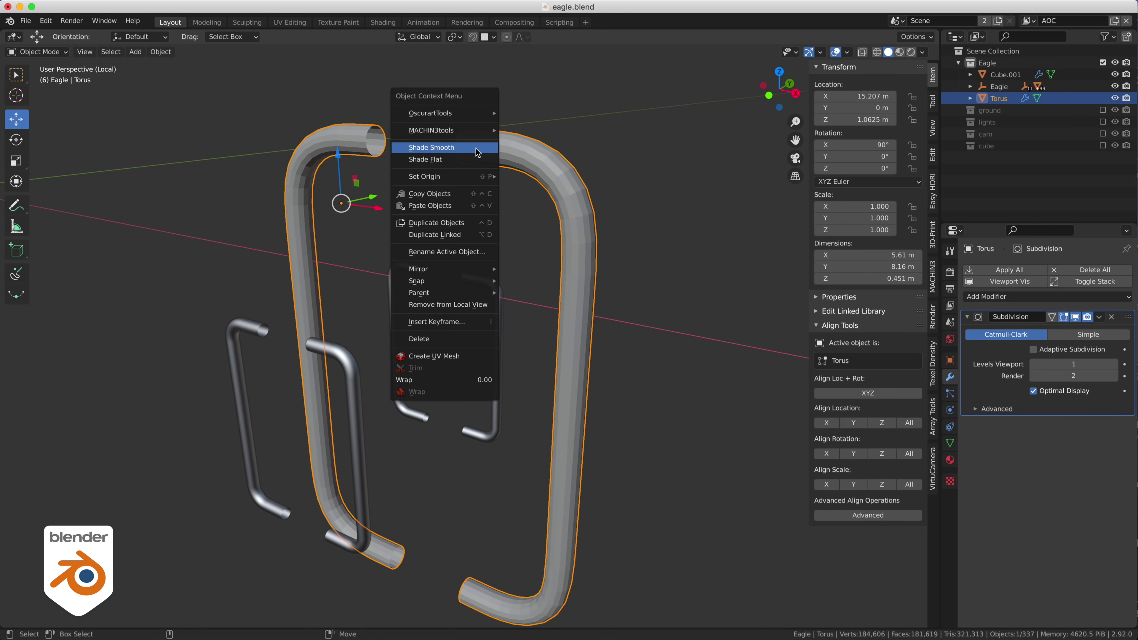
pyautogui.click(468, 154)
pyautogui.moveTo(390, 169); pyautogui.dragTo(421, 168, button='middle')
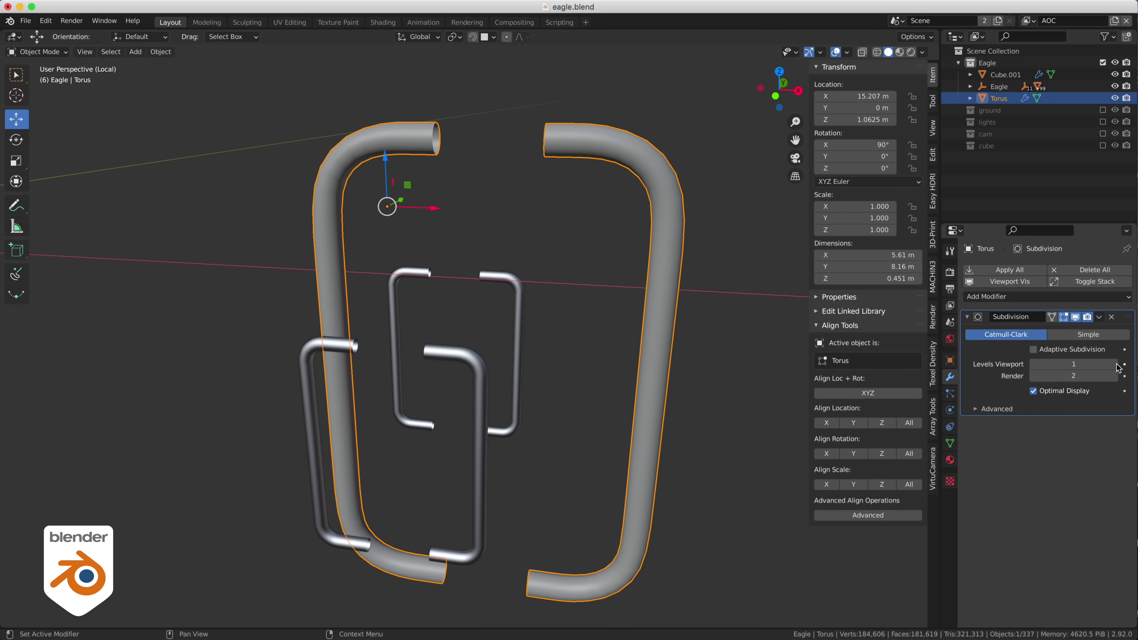
pyautogui.hotkey('ctrl', '2')
pyautogui.moveTo(500, 191); pyautogui.dragTo(439, 186, button='middle')
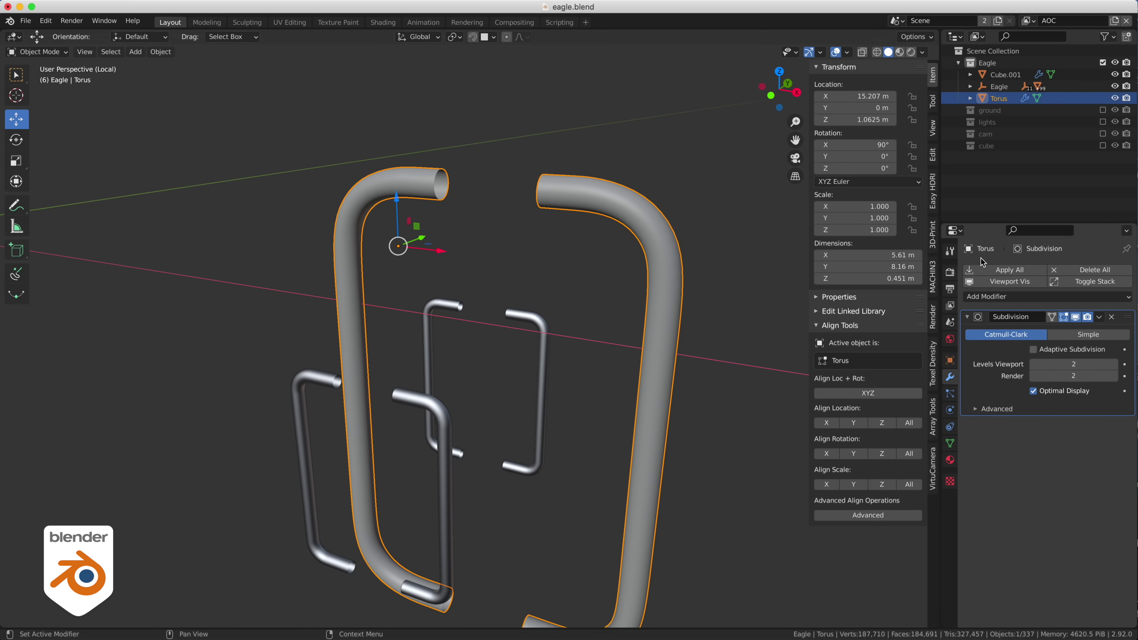
# Add a Solidify modifier to the torus pipes with a thickness of 0.062 m
pyautogui.click(1001, 297)
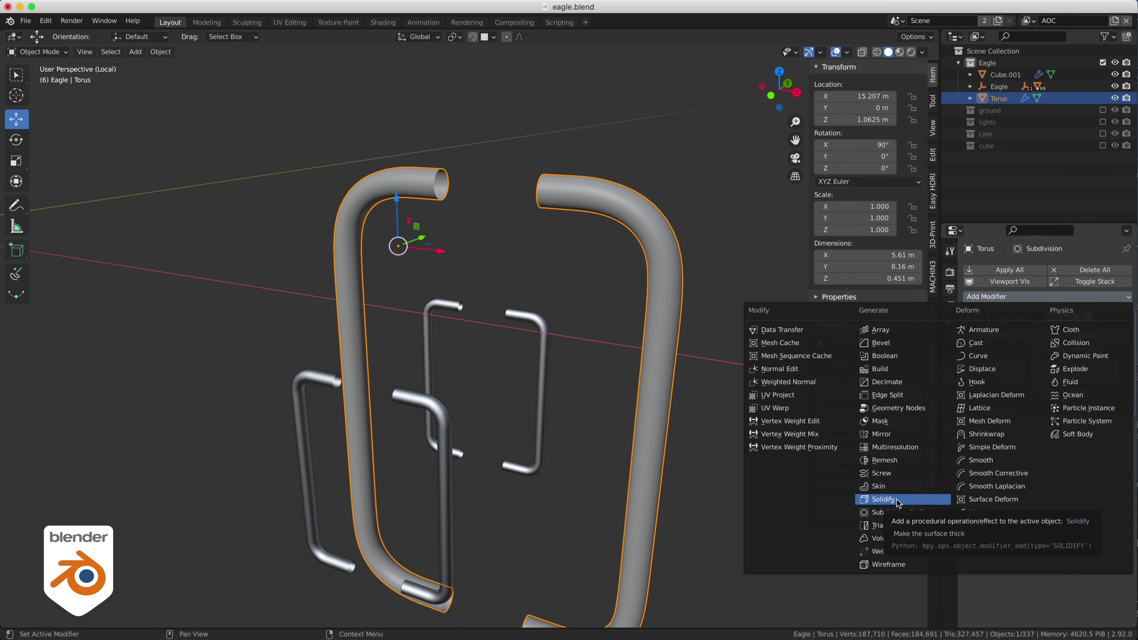
pyautogui.click(889, 499)
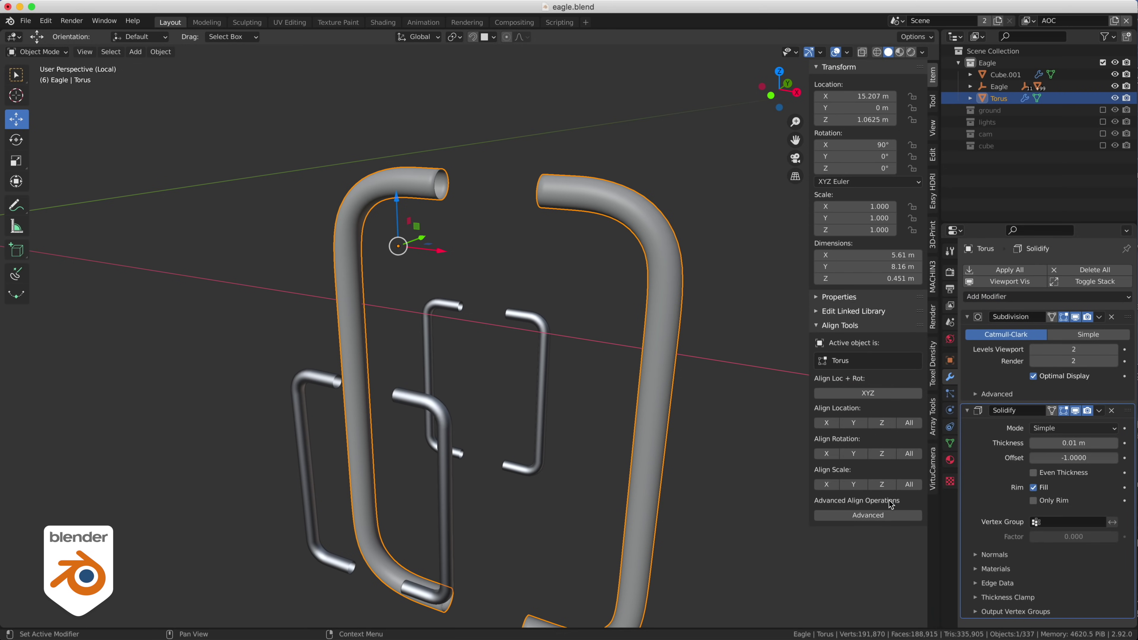
pyautogui.keyDown('shift'); pyautogui.moveTo(403, 218); pyautogui.dragTo(464, 357, button='middle'); pyautogui.keyUp('shift')
pyautogui.scroll(4, 508, 310)
pyautogui.moveTo(508, 310); pyautogui.dragTo(473, 305, button='middle')
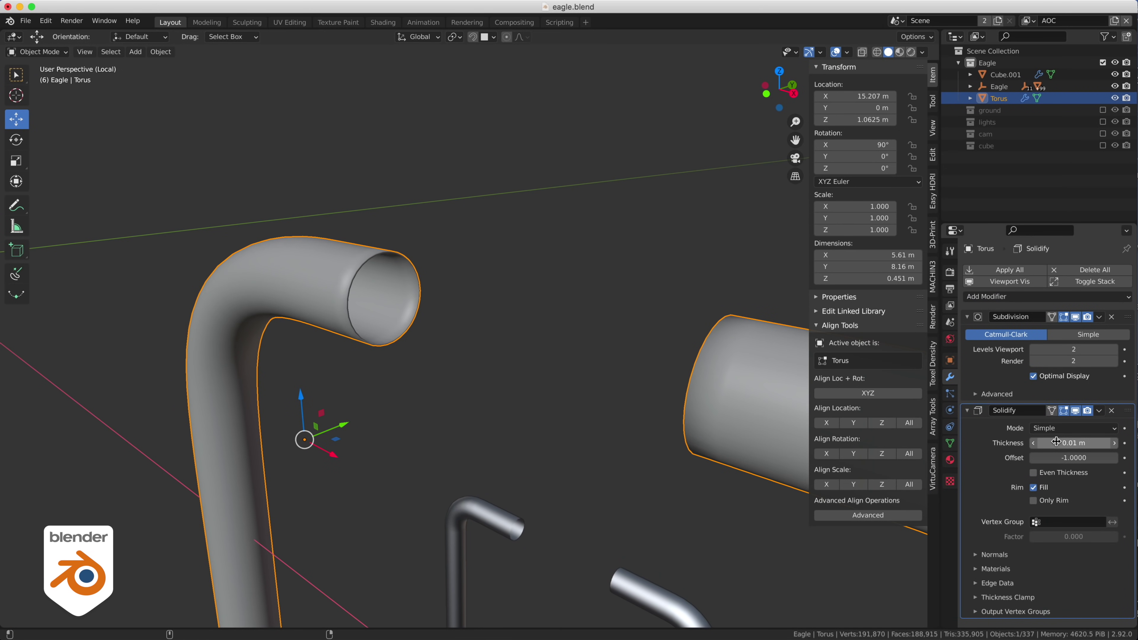
pyautogui.moveTo(1056, 443); pyautogui.dragTo(1076, 443)
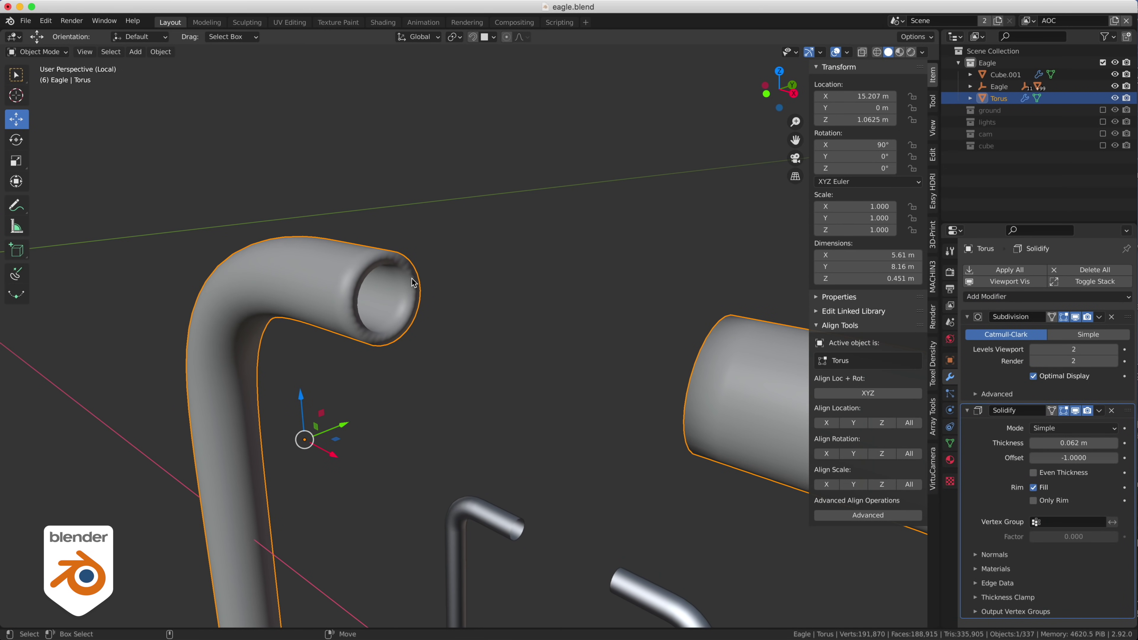
# Enable Auto Smooth at 30° for the torus mesh normals
pyautogui.click(949, 443)
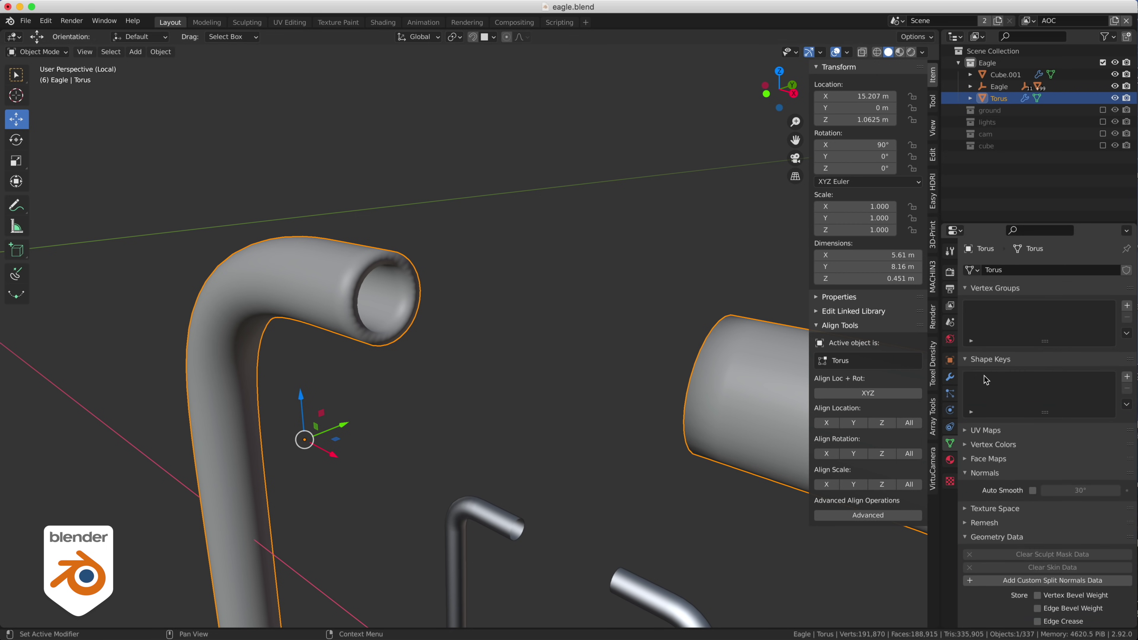
pyautogui.click(1031, 491)
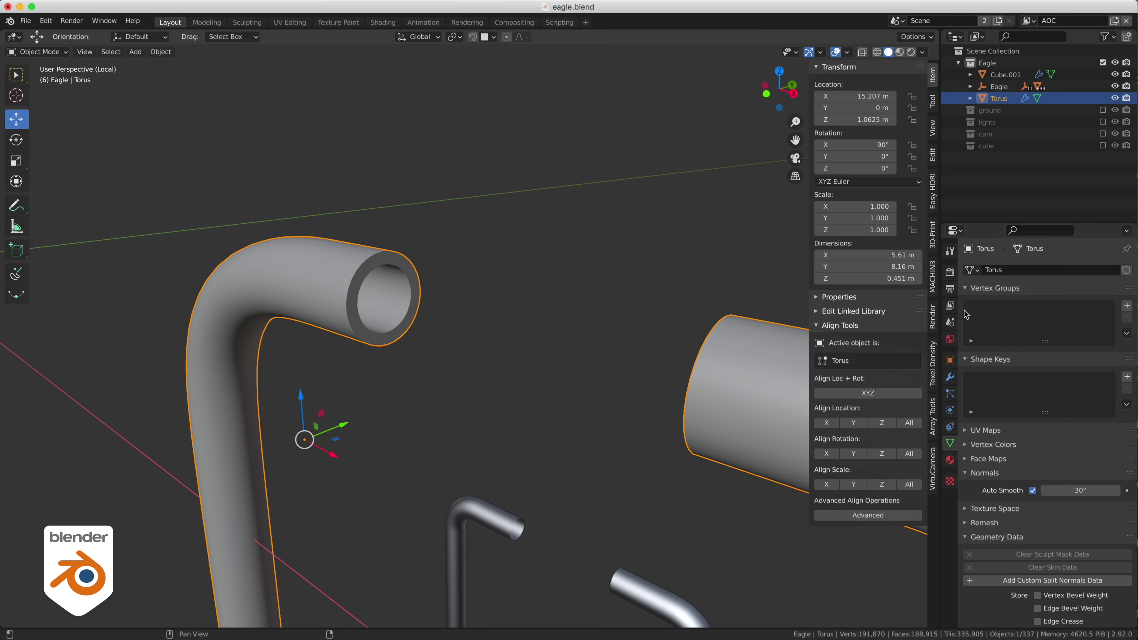
pyautogui.click(949, 377)
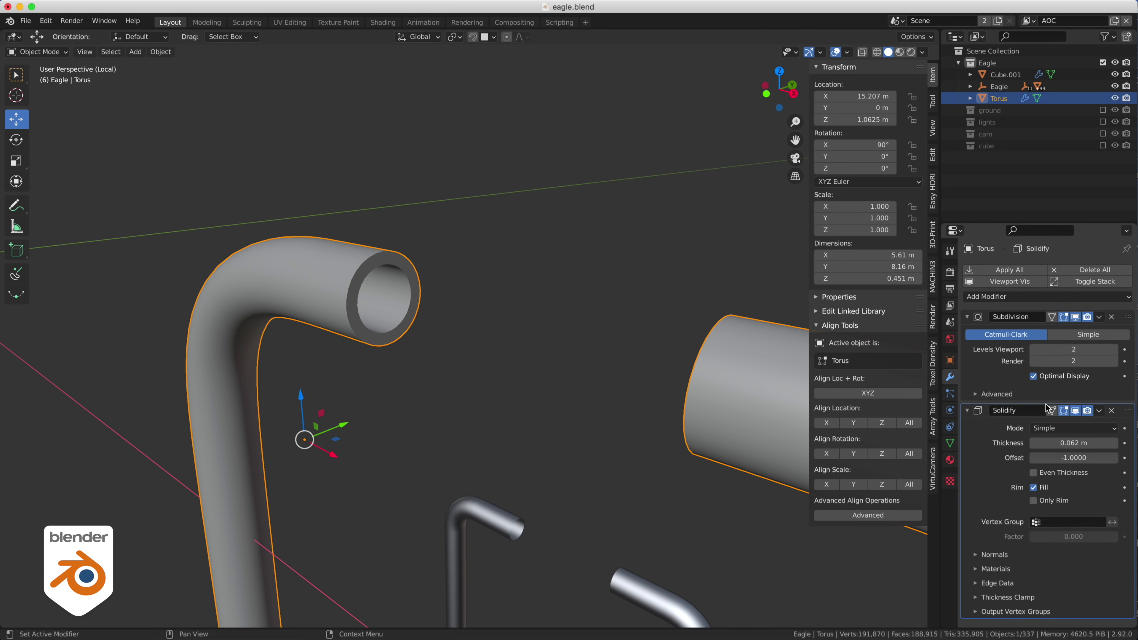
# Try a Solidify thickness of 0.054 m on the pipes and remove the Solidify modifier
pyautogui.moveTo(1073, 443)
pyautogui.mouseDown()
pyautogui.moveTo(1055, 442)
pyautogui.moveTo(1069, 443)
pyautogui.mouseUp()
pyautogui.moveTo(587, 245); pyautogui.dragTo(417, 237, button='middle')
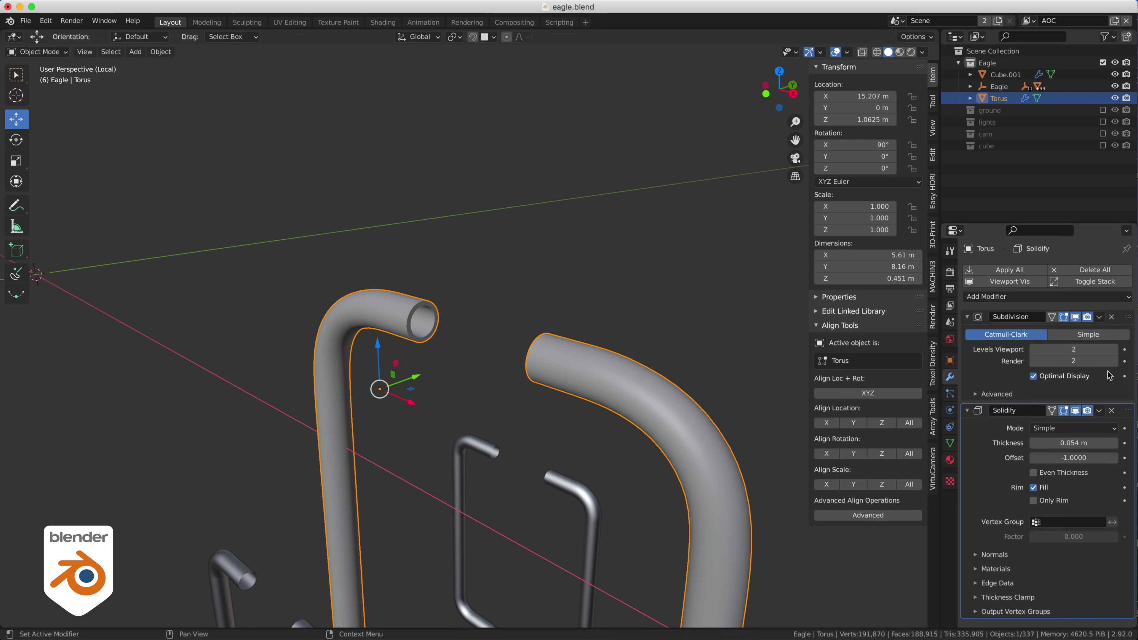
pyautogui.click(1114, 411)
# Isolate the engine bell object Bal eng bell1 in front view and enable the viewport grid overlay
pyautogui.moveTo(586, 252); pyautogui.dragTo(508, 237, button='middle')
pyautogui.scroll(-5, 508, 236)
pyautogui.press('a')
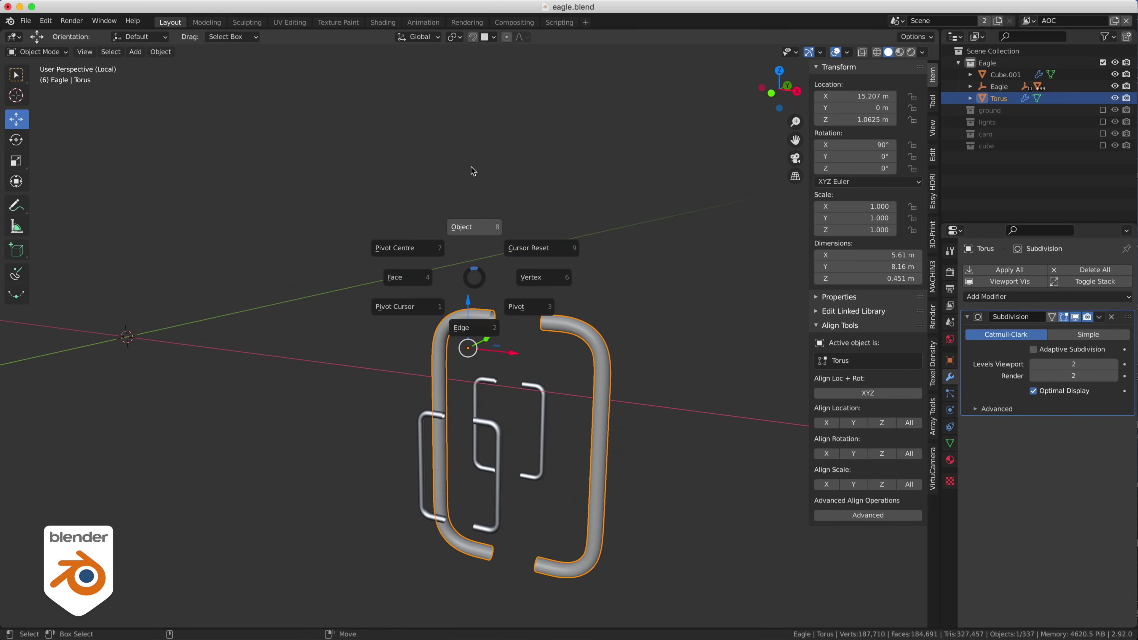
pyautogui.click(475, 270)
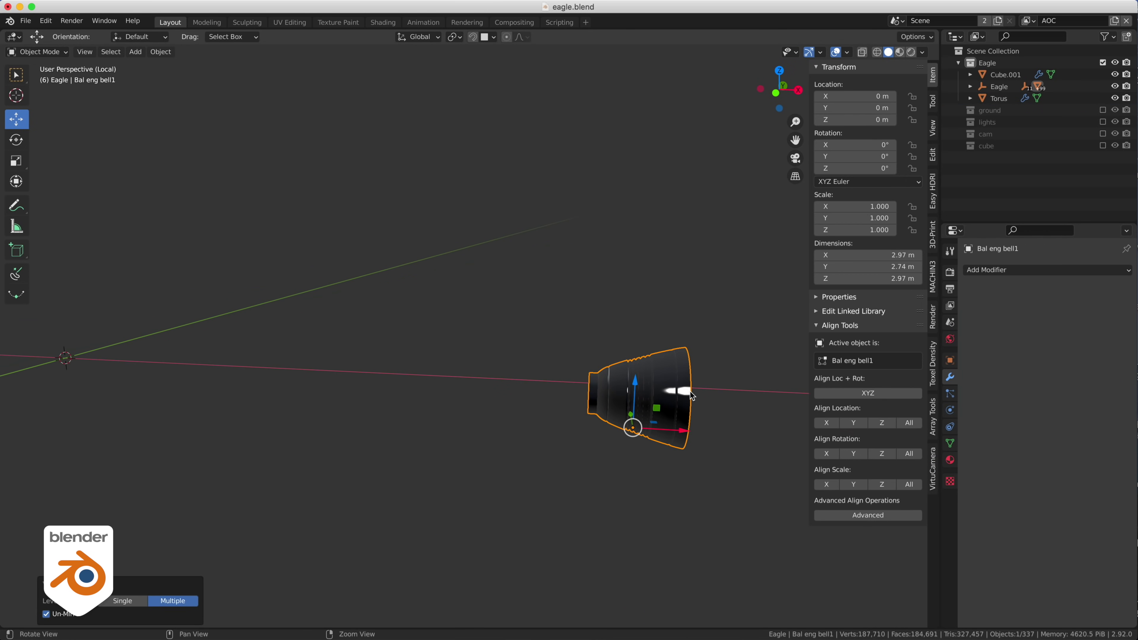
pyautogui.press('KP_1')
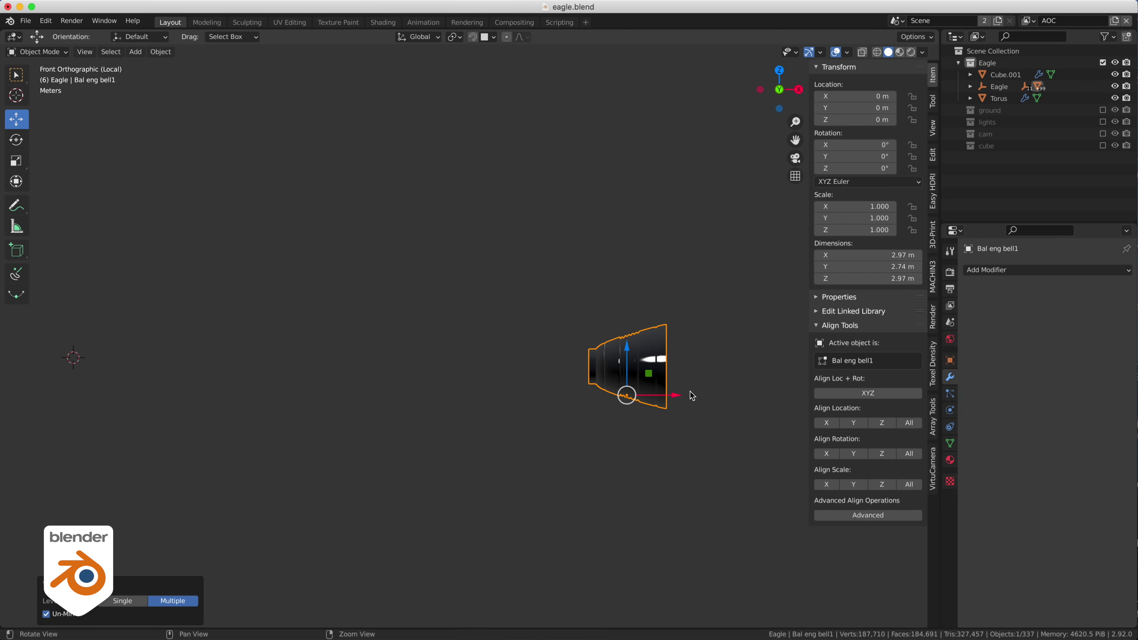
pyautogui.scroll(8, 444, 308)
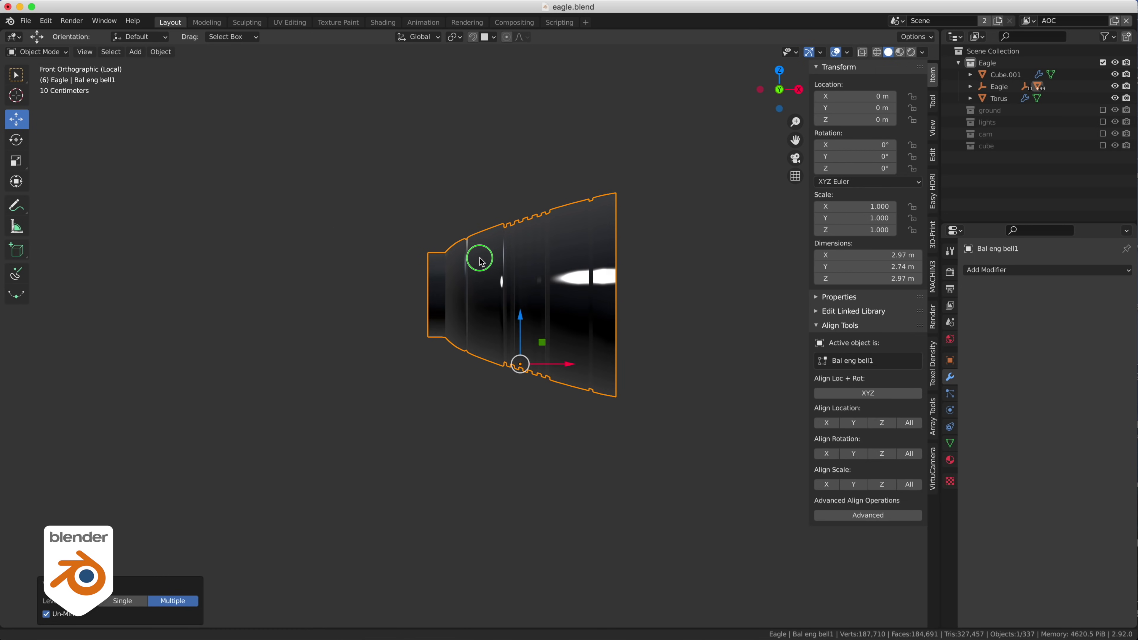
pyautogui.scroll(1, 415, 292)
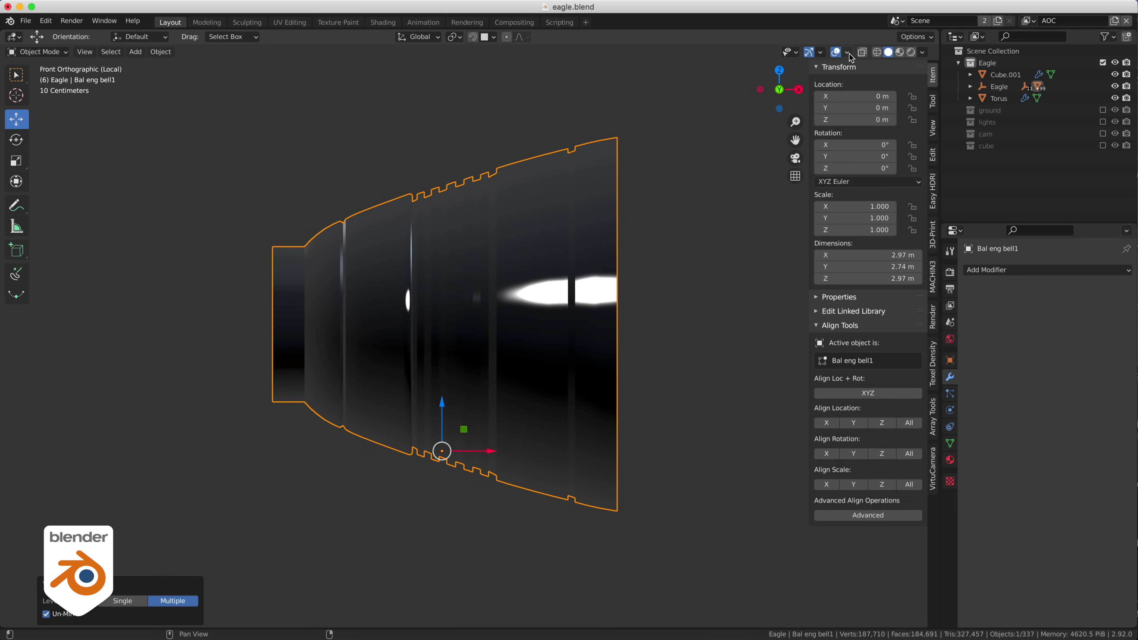
pyautogui.click(849, 52)
pyautogui.click(772, 122)
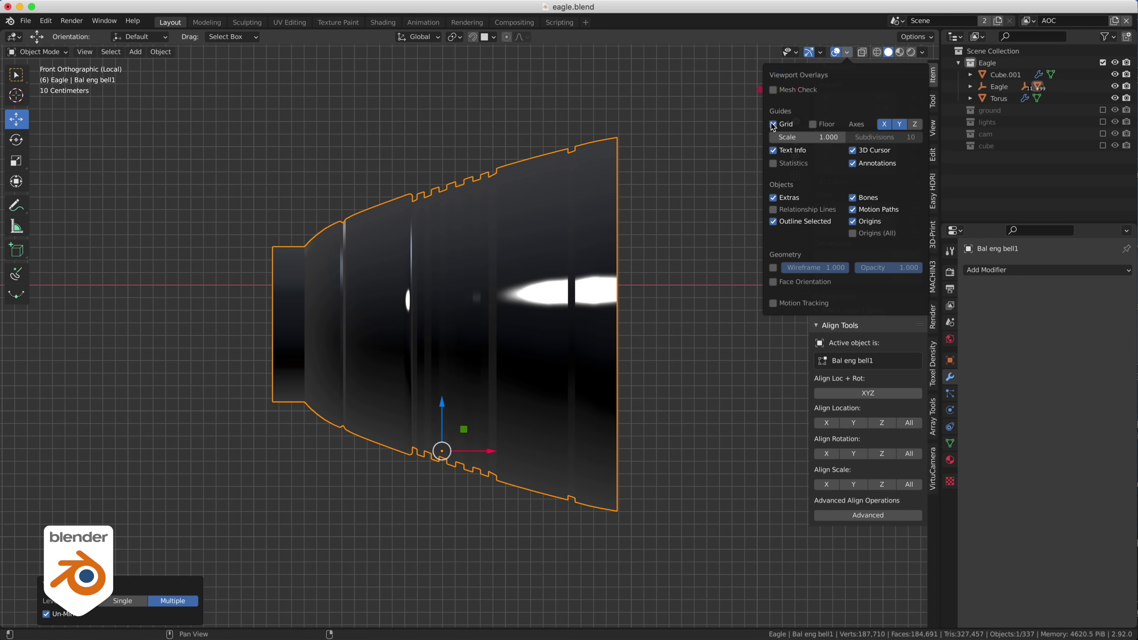
pyautogui.scroll(1, 251, 226)
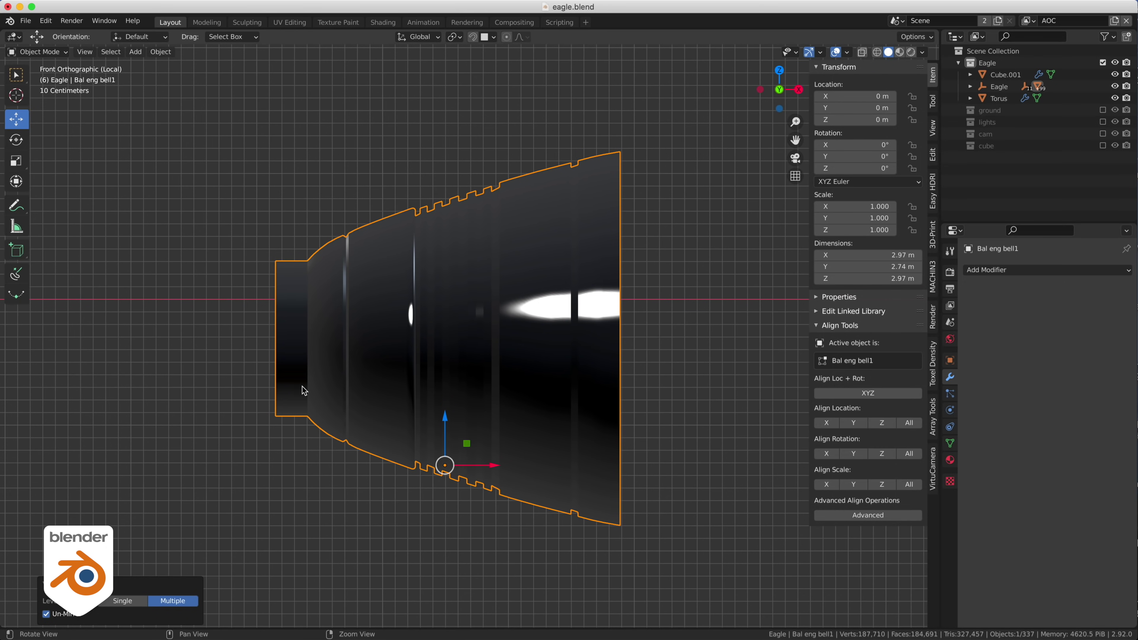
# In wireframe display, select the vertices at mid-height of the bell's narrow end and snap the 3D cursor to them
pyautogui.hotkey('shift', 'z')
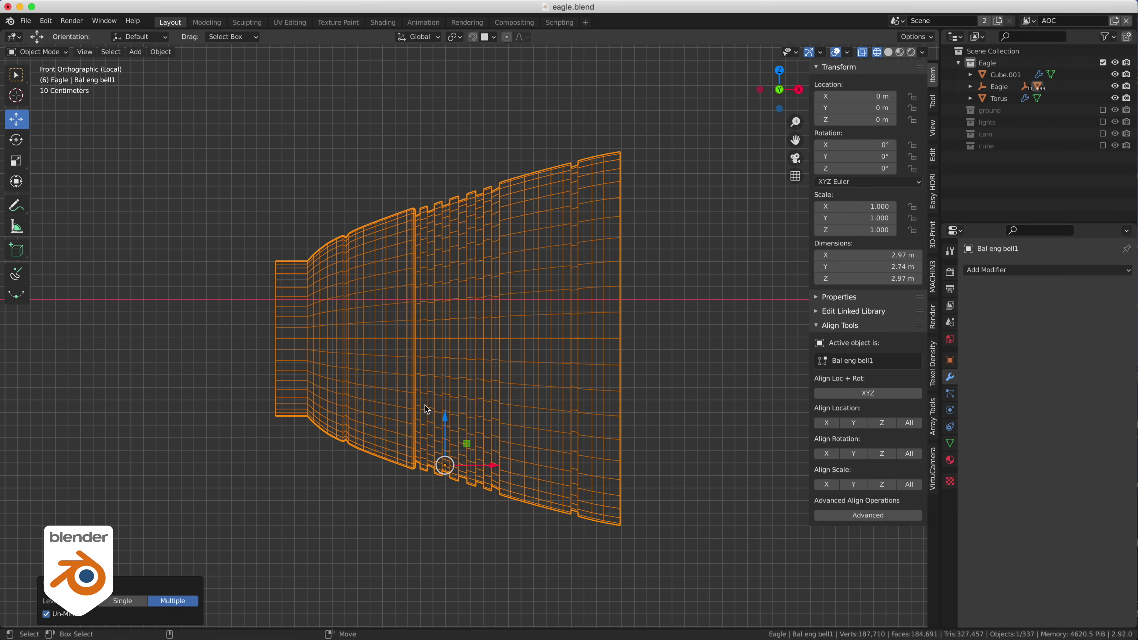
pyautogui.hotkey('ctrl', 'Tab')
pyautogui.click(373, 342)
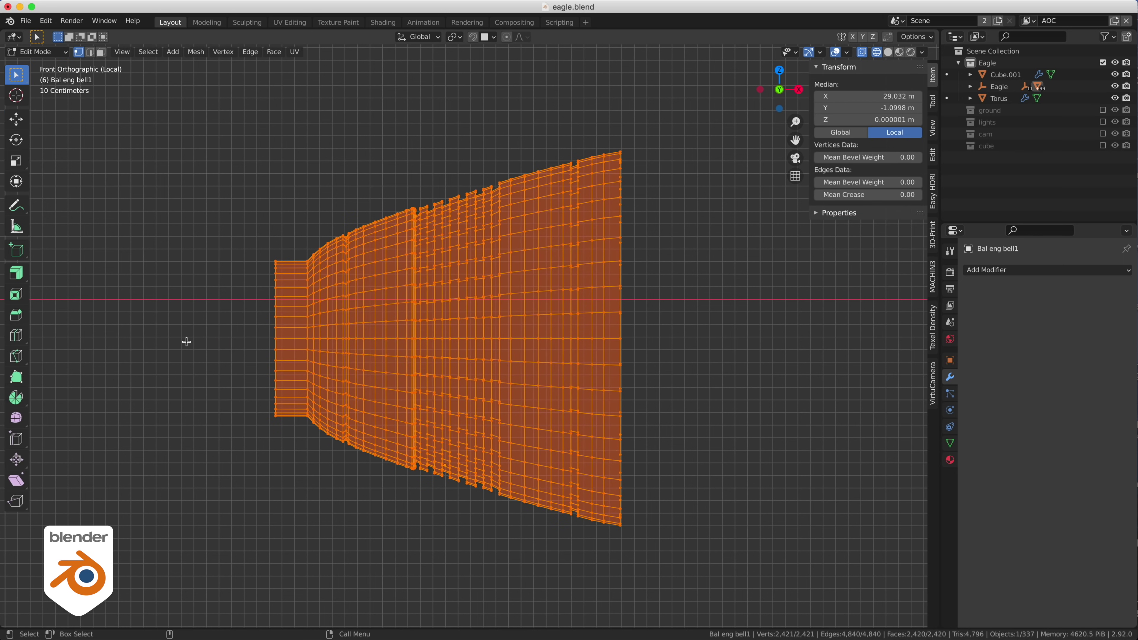
pyautogui.moveTo(266, 333); pyautogui.dragTo(281, 347)
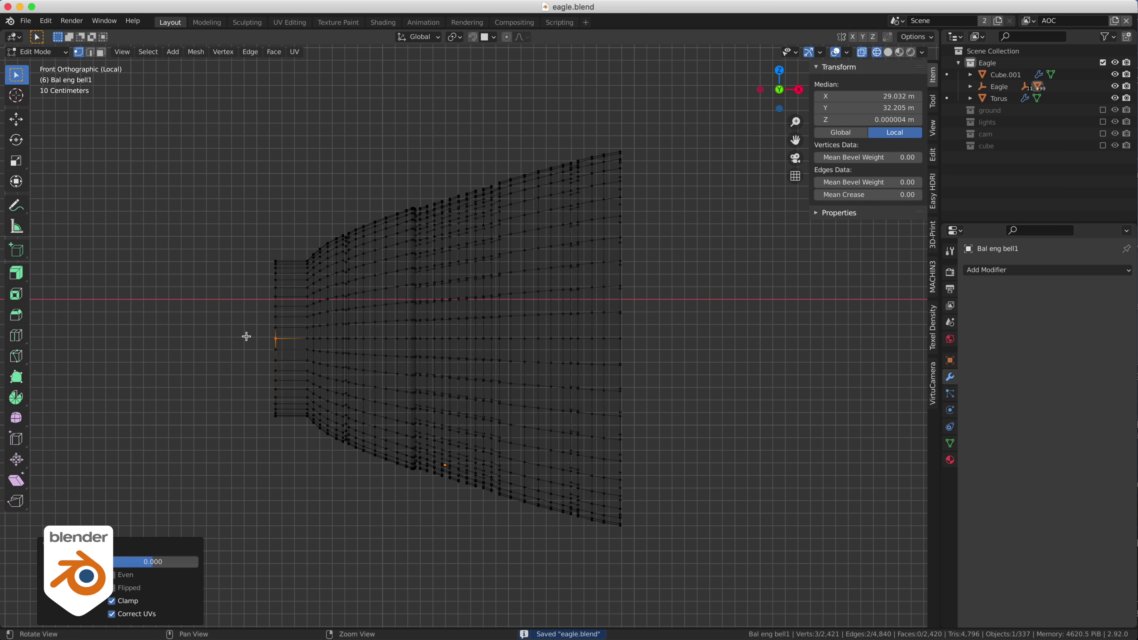
pyautogui.hotkey('shift', 's')
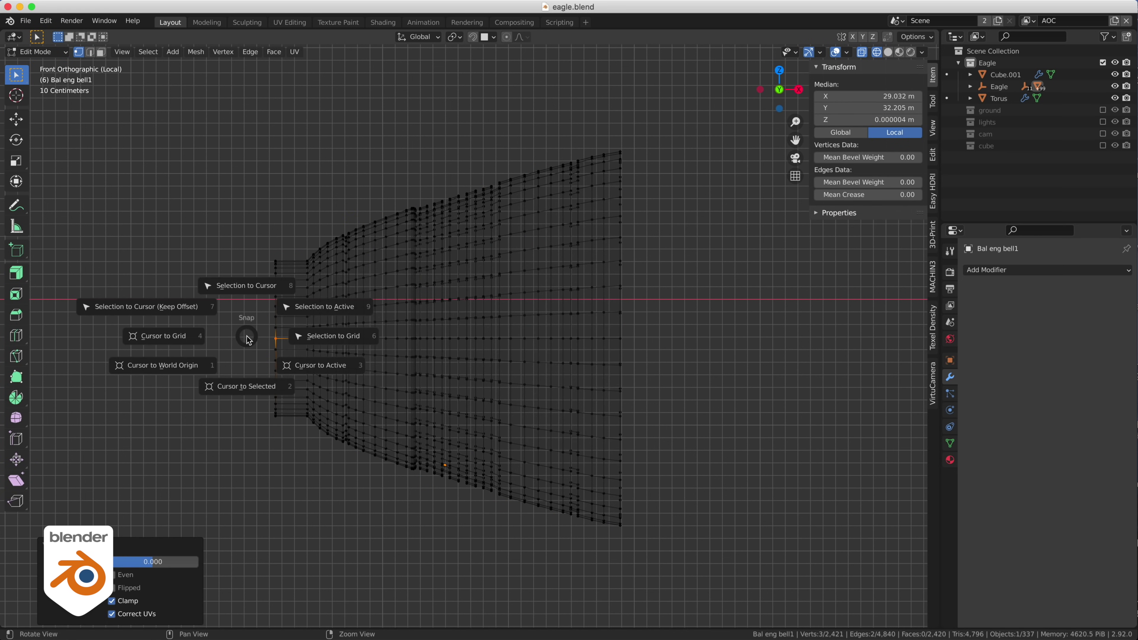
pyautogui.click(249, 387)
# Return to Object Mode and set the engine bell's origin to the 3D cursor
pyautogui.press('Tab')
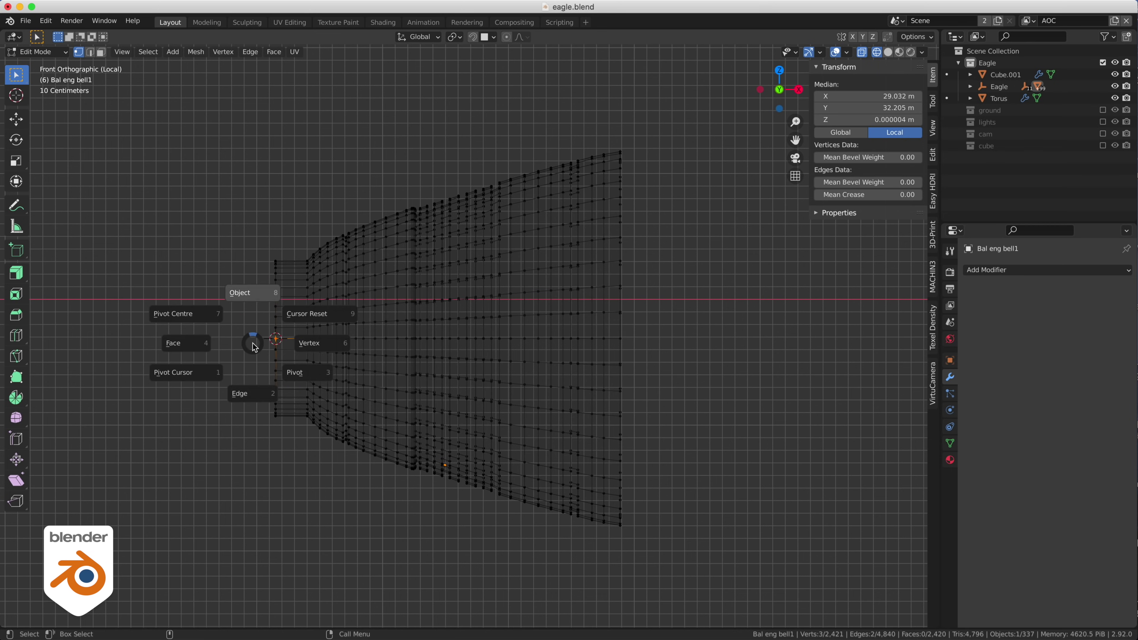
pyautogui.click(252, 342)
pyautogui.press('Tab')
pyautogui.click(241, 293)
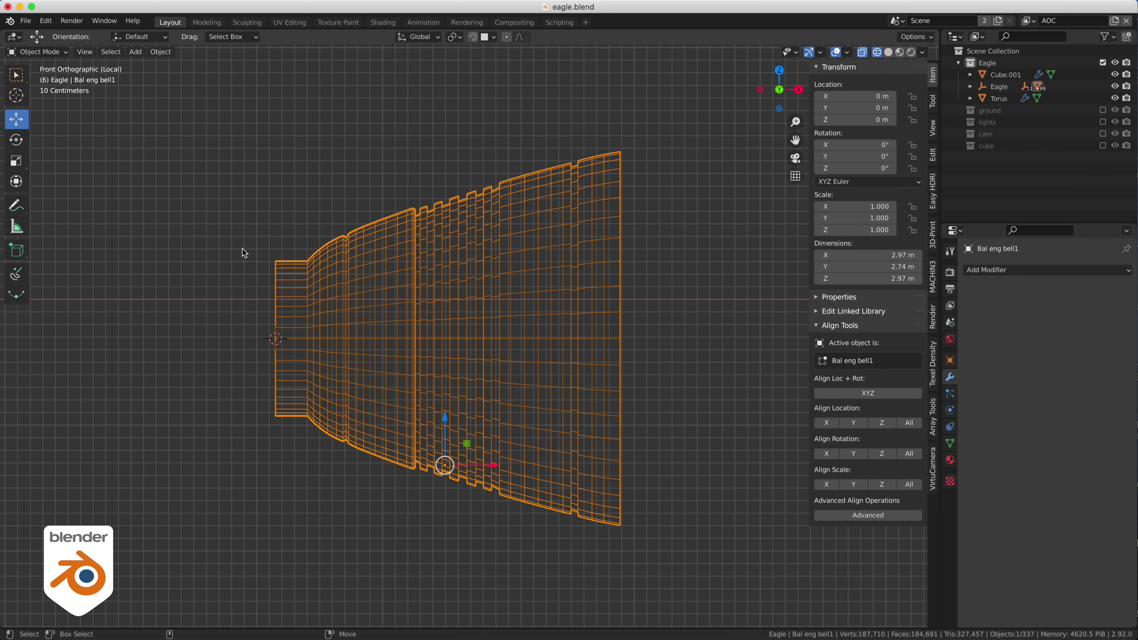
pyautogui.click(167, 54)
pyautogui.moveTo(181, 79)
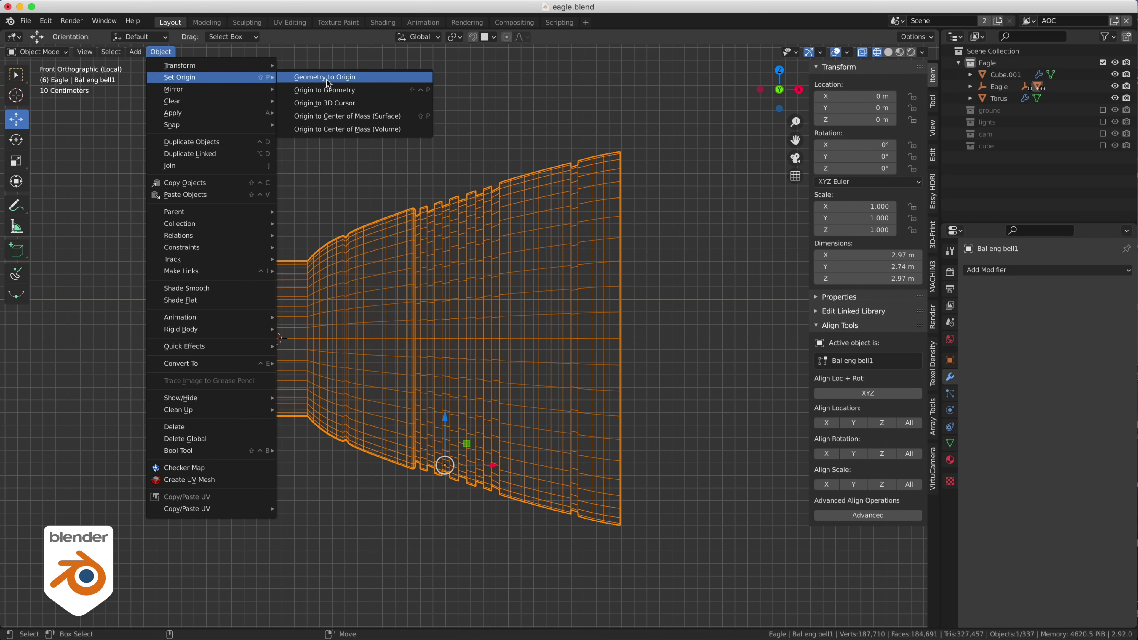
pyautogui.click(337, 104)
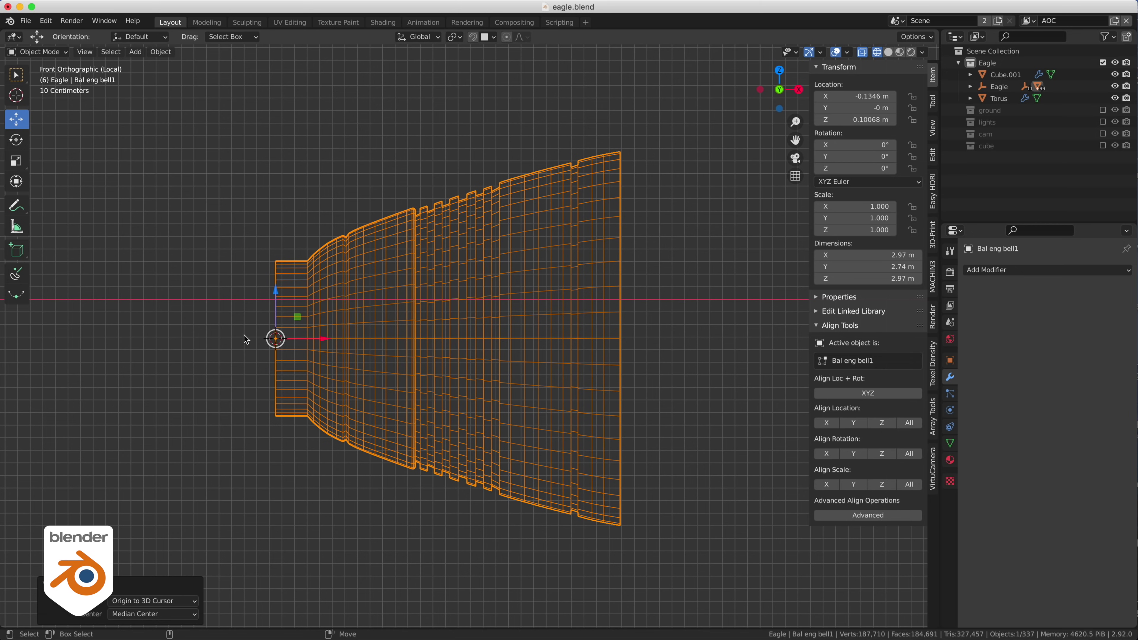
# Turn on increment snapping in Object Mode and move the engine bell up 0.31181 m along Z
pyautogui.press('Tab')
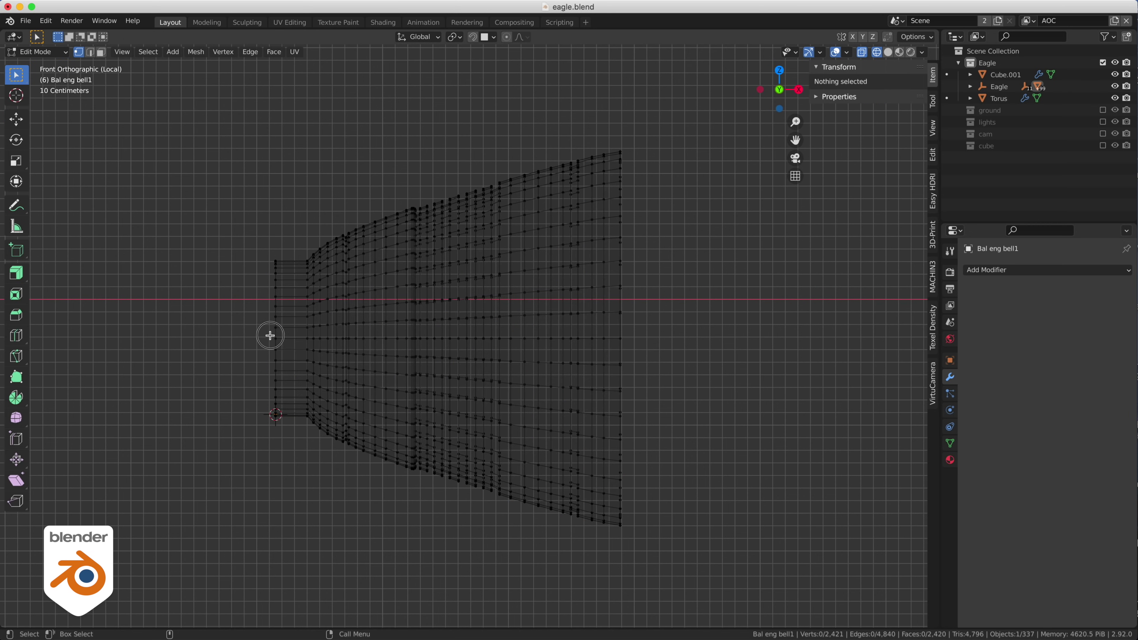
pyautogui.hotkey('ctrl', 'Tab')
pyautogui.click(167, 289)
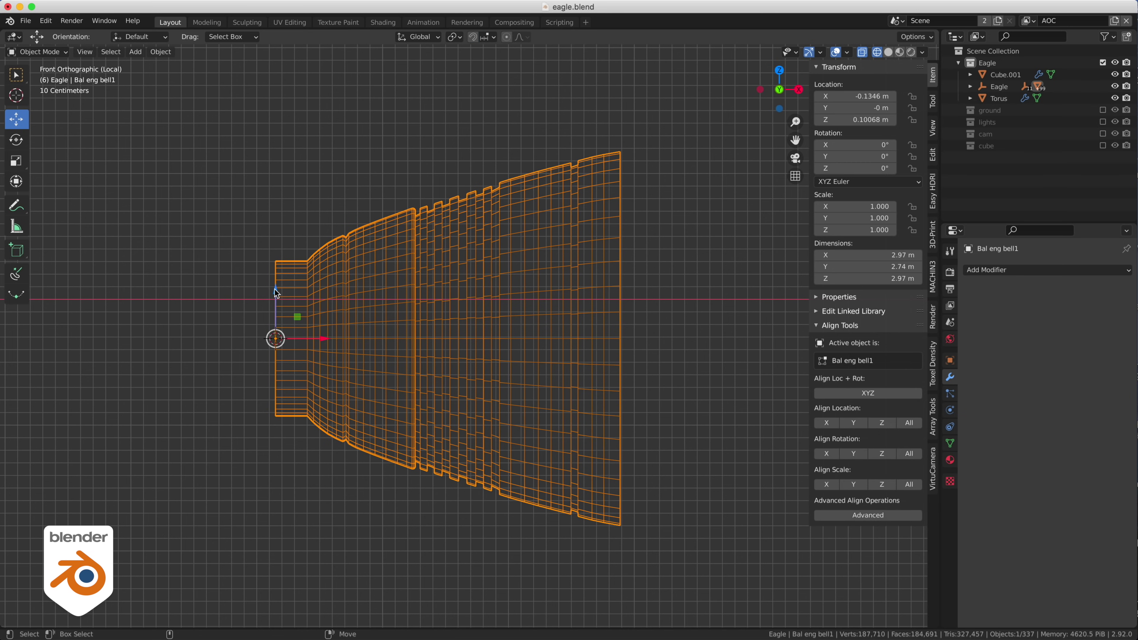
pyautogui.click(473, 37)
pyautogui.click(491, 38)
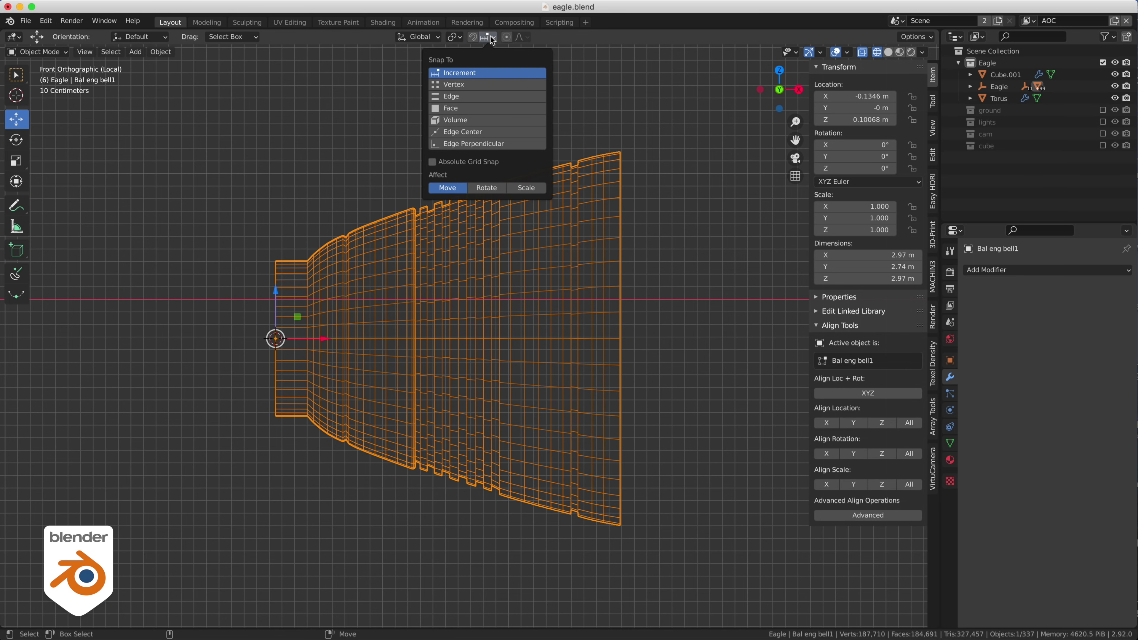
pyautogui.moveTo(278, 294); pyautogui.dragTo(277, 254)
pyautogui.press('KP_7')
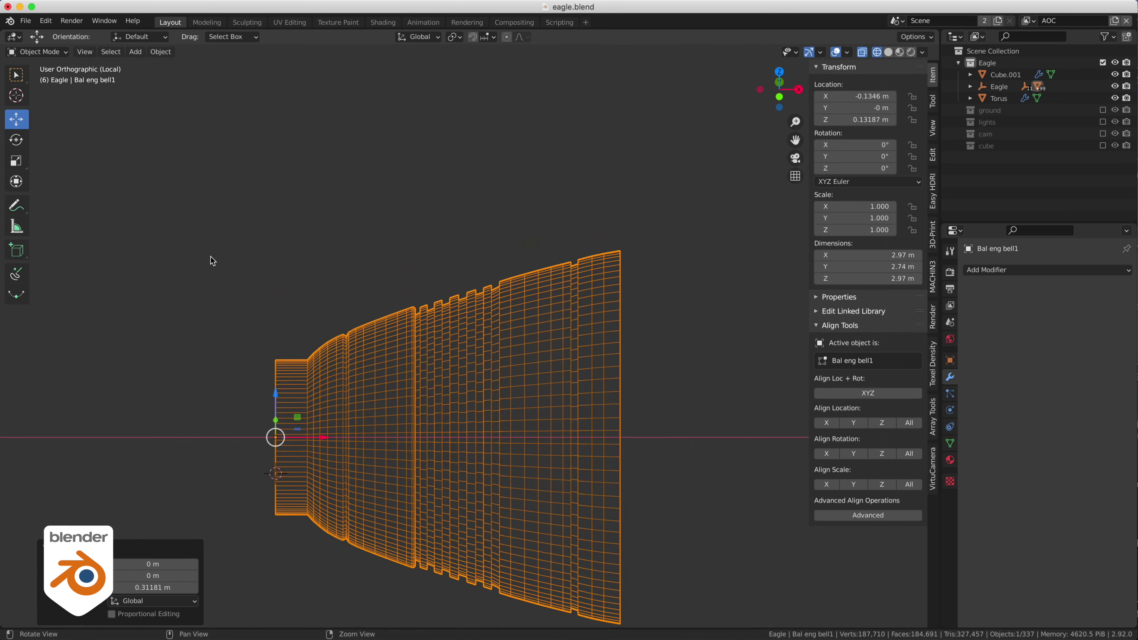
# In top view, add a mesh cylinder at the 3D cursor and rotate it 90° about Y
pyautogui.keyDown('alt'); pyautogui.moveTo(330, 265); pyautogui.dragTo(212, 215, button='middle'); pyautogui.keyUp('alt')
pyautogui.keyDown('alt'); pyautogui.moveTo(213, 215); pyautogui.dragTo(271, 215, button='right'); pyautogui.keyUp('alt')
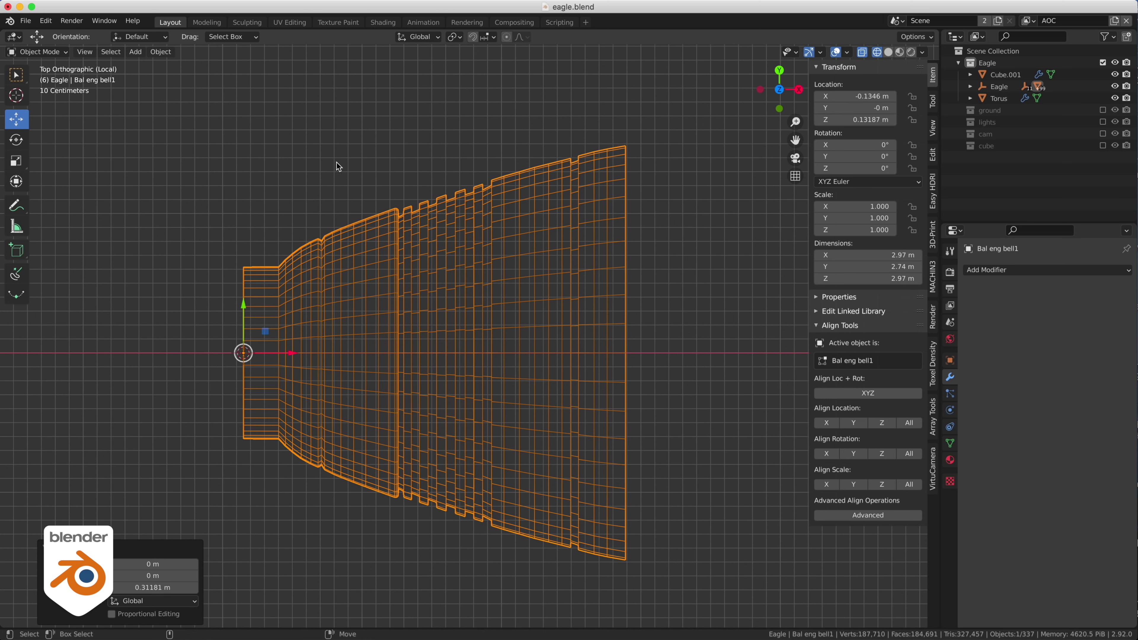
pyautogui.click(135, 51)
pyautogui.moveTo(142, 65)
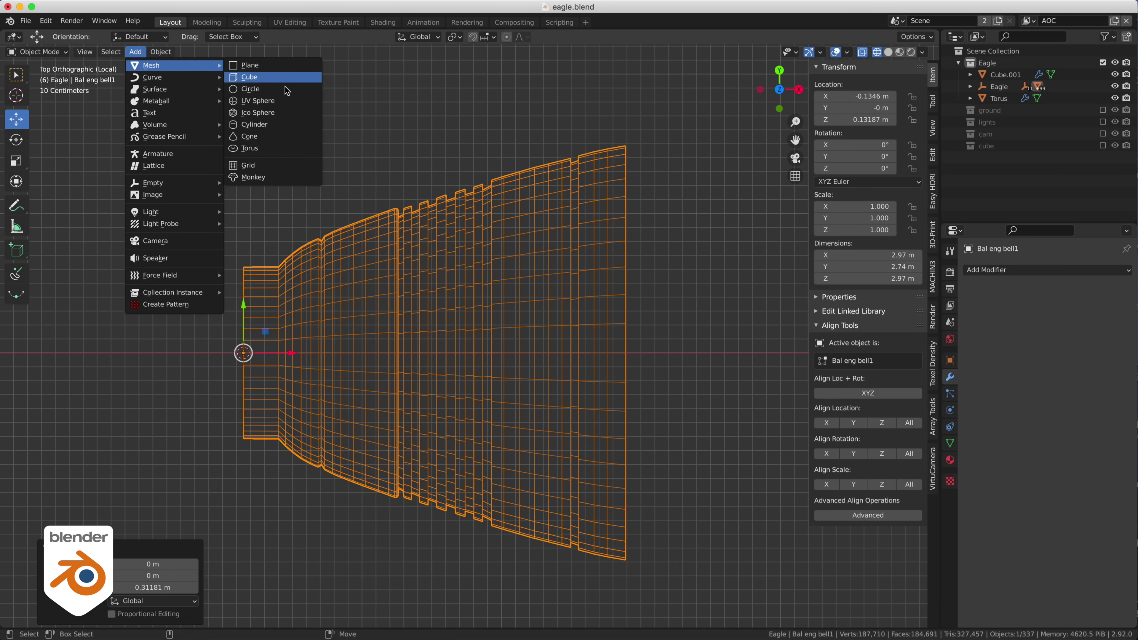
pyautogui.click(271, 127)
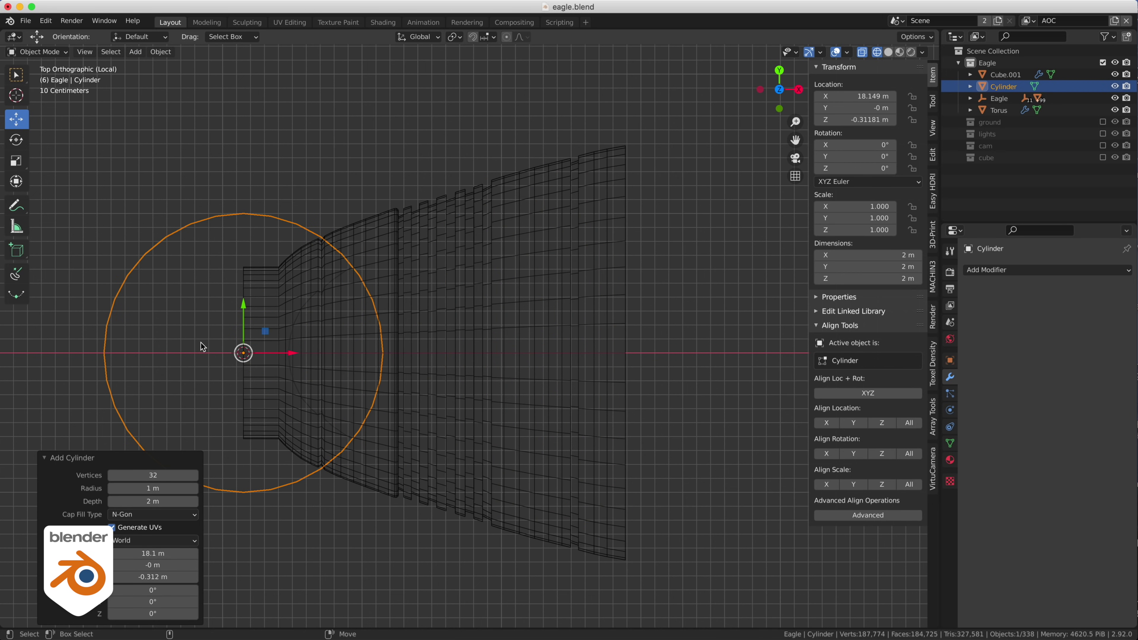
pyautogui.click(870, 156)
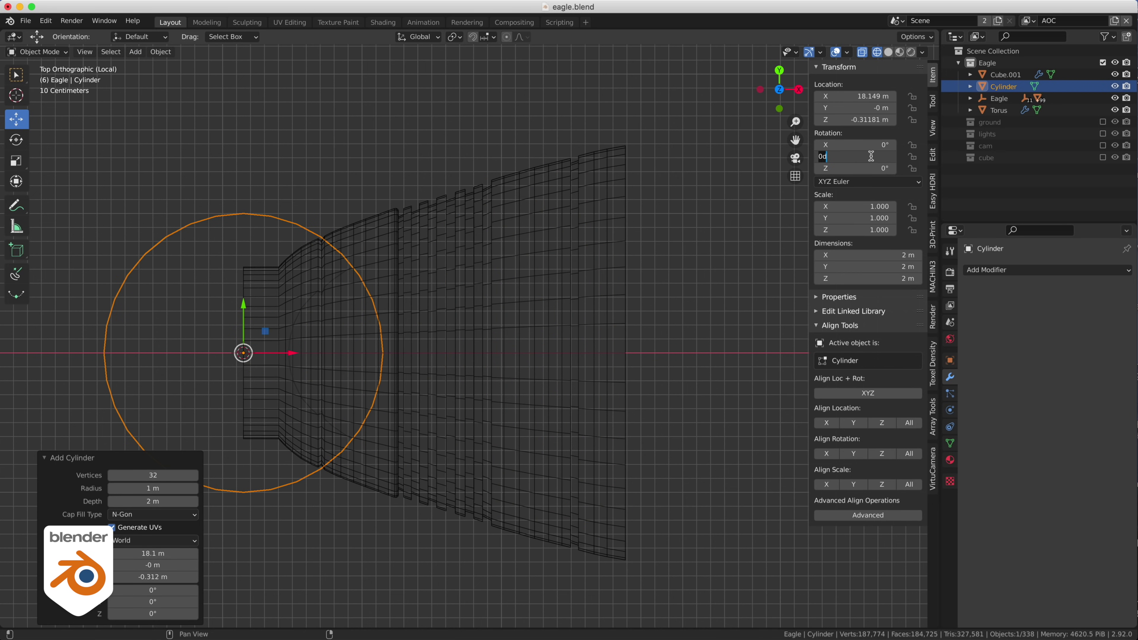
pyautogui.write('90')
pyautogui.press('Return')
# Scale the cylinder down to about 0.608 to match the bell's neck and move it about 0.629 m along X
pyautogui.keyDown('shift'); pyautogui.moveTo(416, 174); pyautogui.dragTo(453, 155, button='middle'); pyautogui.keyUp('shift')
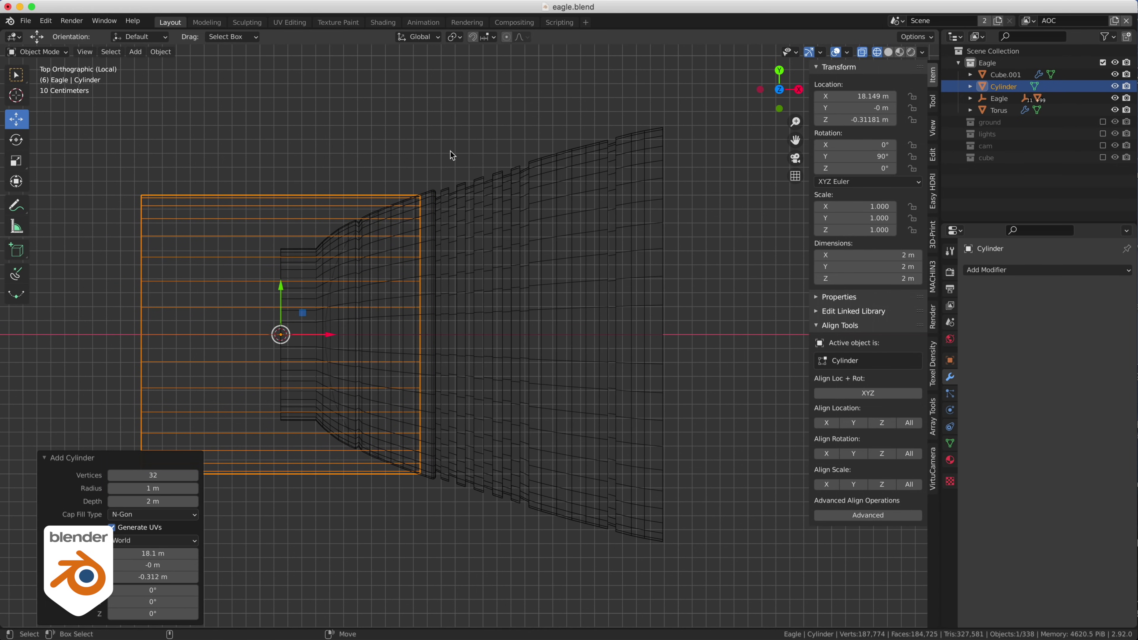
pyautogui.press('s')
pyautogui.press('s')
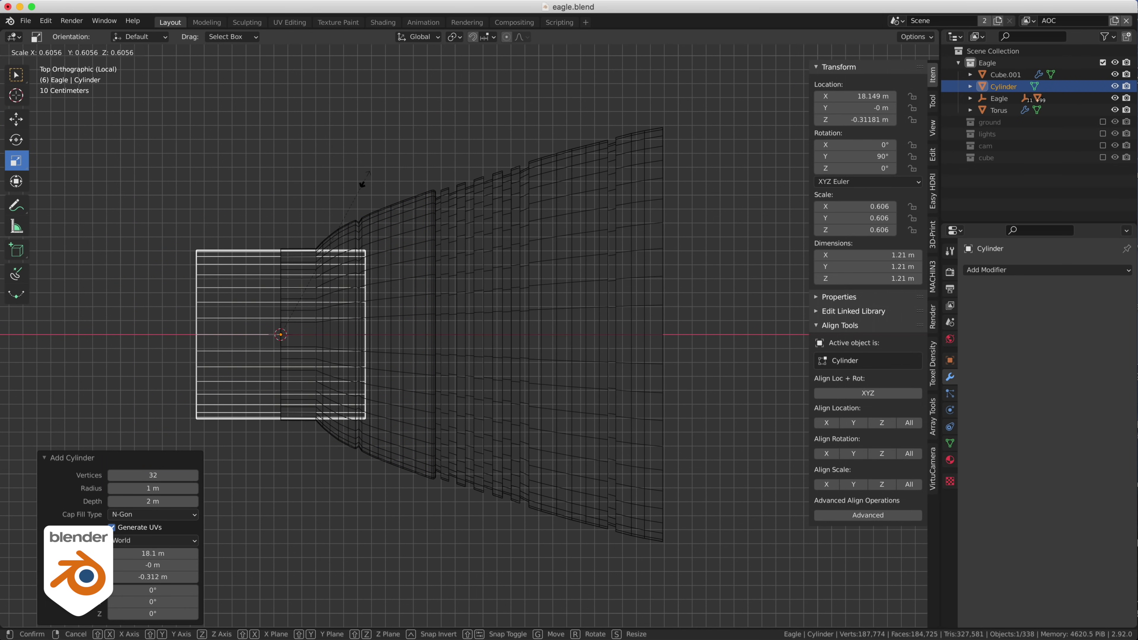
pyautogui.click(361, 183)
pyautogui.press('g')
pyautogui.moveTo(328, 334); pyautogui.dragTo(416, 336)
# In Edit Mode, select the cylinder's outer end vertices and move them along X to the bell's narrow end
pyautogui.keyDown('alt'); pyautogui.moveTo(152, 212); pyautogui.dragTo(267, 188, button='middle'); pyautogui.keyUp('alt')
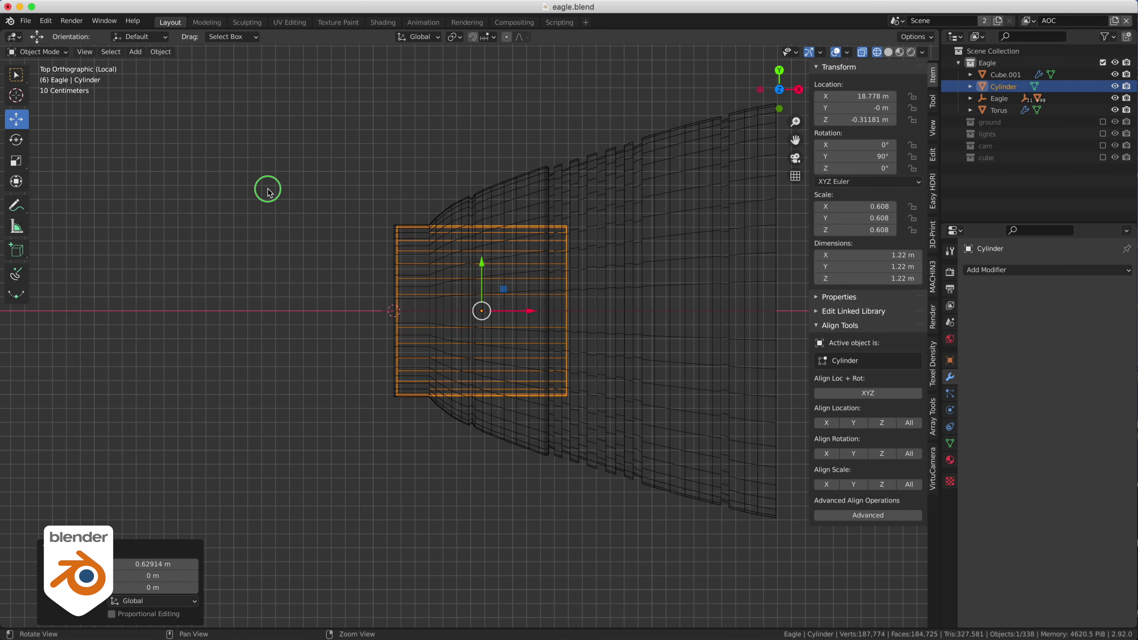
pyautogui.keyDown('alt'); pyautogui.moveTo(267, 188); pyautogui.dragTo(455, 201, button='right'); pyautogui.keyUp('alt')
pyautogui.keyDown('alt'); pyautogui.moveTo(382, 196); pyautogui.dragTo(406, 254, button='middle'); pyautogui.keyUp('alt')
pyautogui.scroll(-1, 406, 258)
pyautogui.click(821, 51)
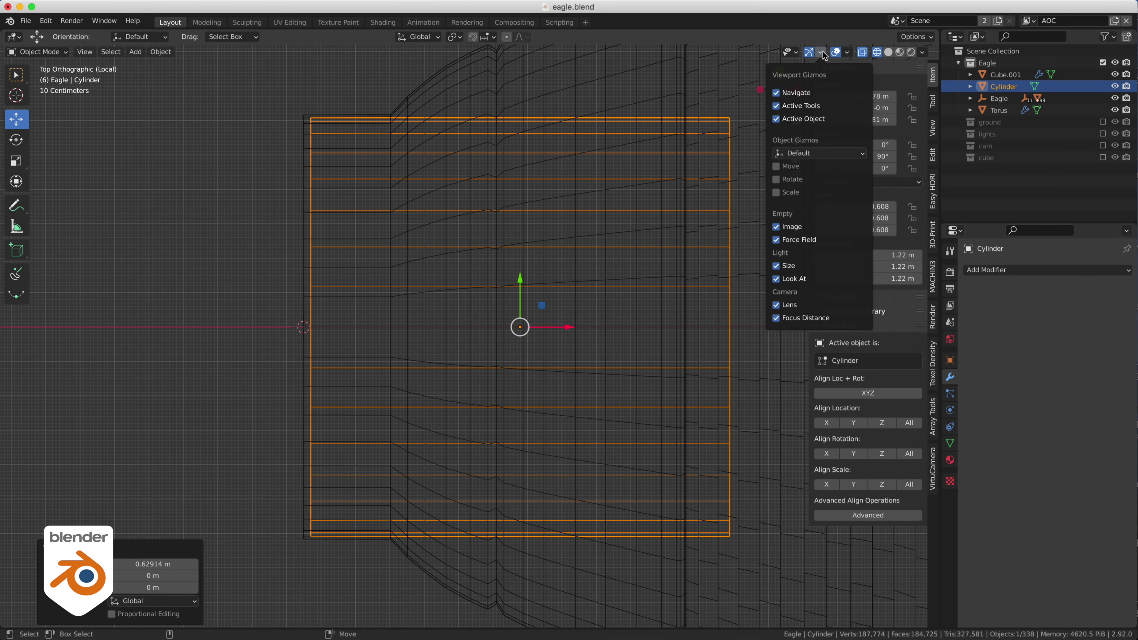
pyautogui.press('Tab')
pyautogui.click(502, 116)
pyautogui.moveTo(263, 84); pyautogui.dragTo(381, 580)
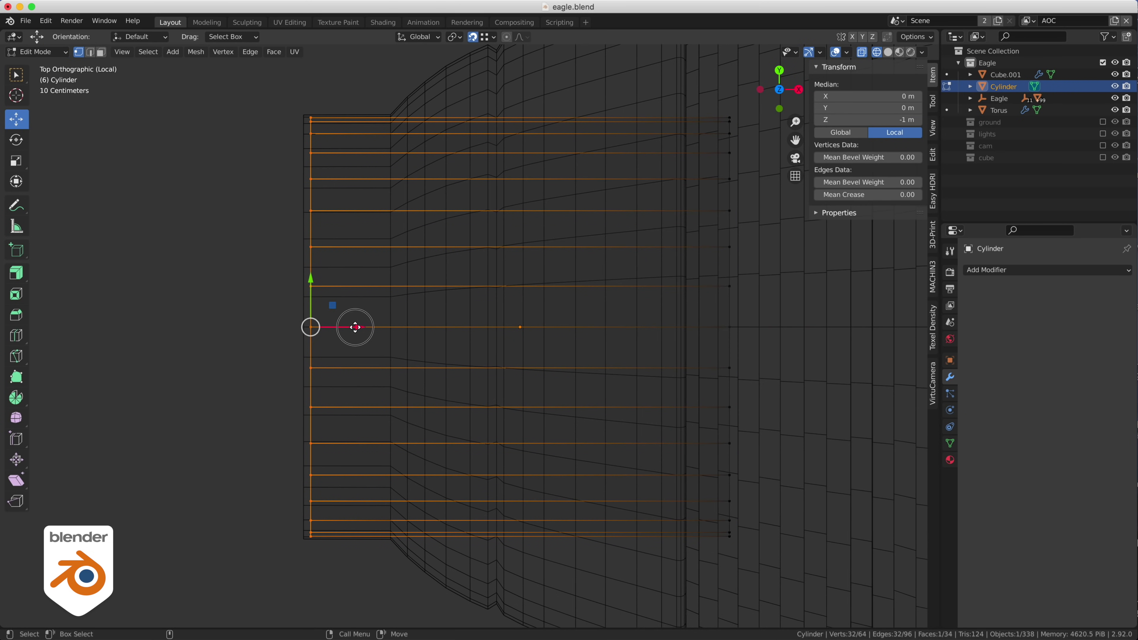
pyautogui.moveTo(355, 327); pyautogui.dragTo(312, 325)
# Select the cylinder's opposite end vertices and move them -0.98463 m along X to where the bell's straight neck ends
pyautogui.moveTo(677, 68); pyautogui.dragTo(789, 613)
pyautogui.hotkey('shift', 'Tab')
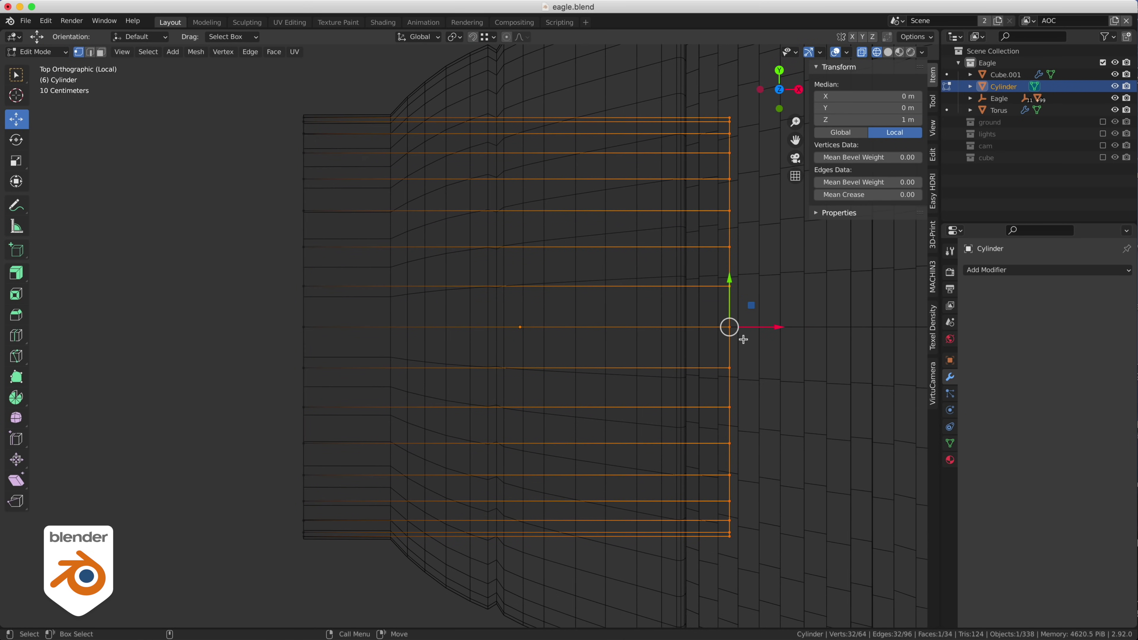
pyautogui.moveTo(779, 327); pyautogui.dragTo(392, 294)
pyautogui.hotkey('shift', 'Tab')
# Return to Object Mode and raise the cylinder 0.31181 m along Z to centre it on the bell
pyautogui.moveTo(500, 207); pyautogui.dragTo(350, 296, button='middle')
pyautogui.press('ctrl+KP_1')
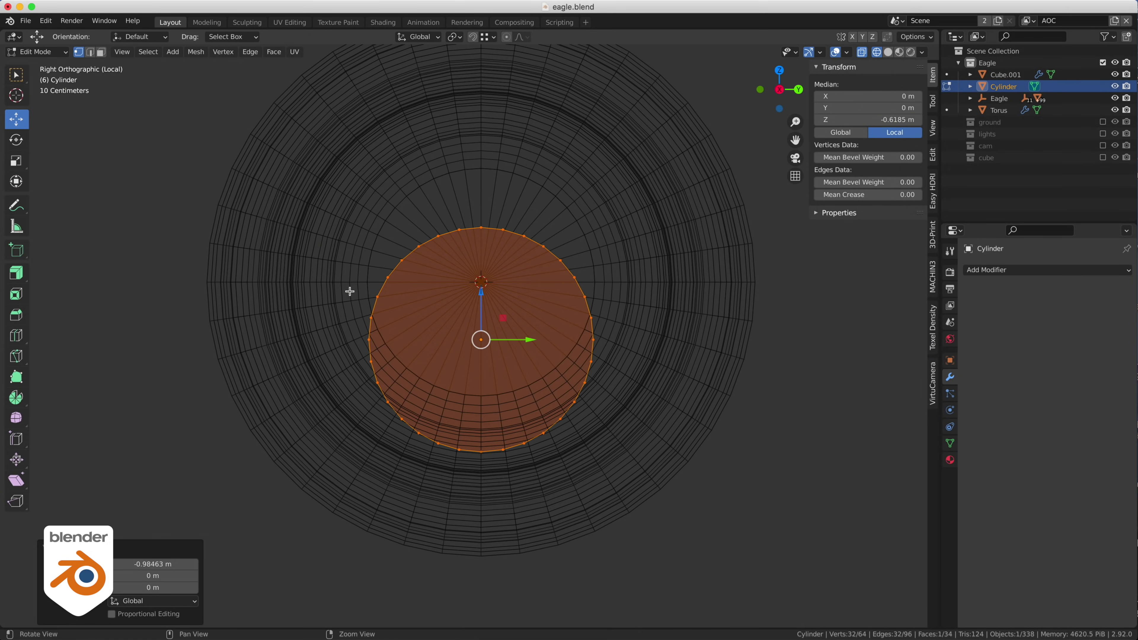
pyautogui.press('Tab')
pyautogui.click(529, 206)
pyautogui.keyDown('alt'); pyautogui.moveTo(651, 405); pyautogui.dragTo(489, 420, button='middle'); pyautogui.keyUp('alt')
pyautogui.keyDown('alt'); pyautogui.moveTo(489, 420); pyautogui.dragTo(596, 425, button='right'); pyautogui.keyUp('alt')
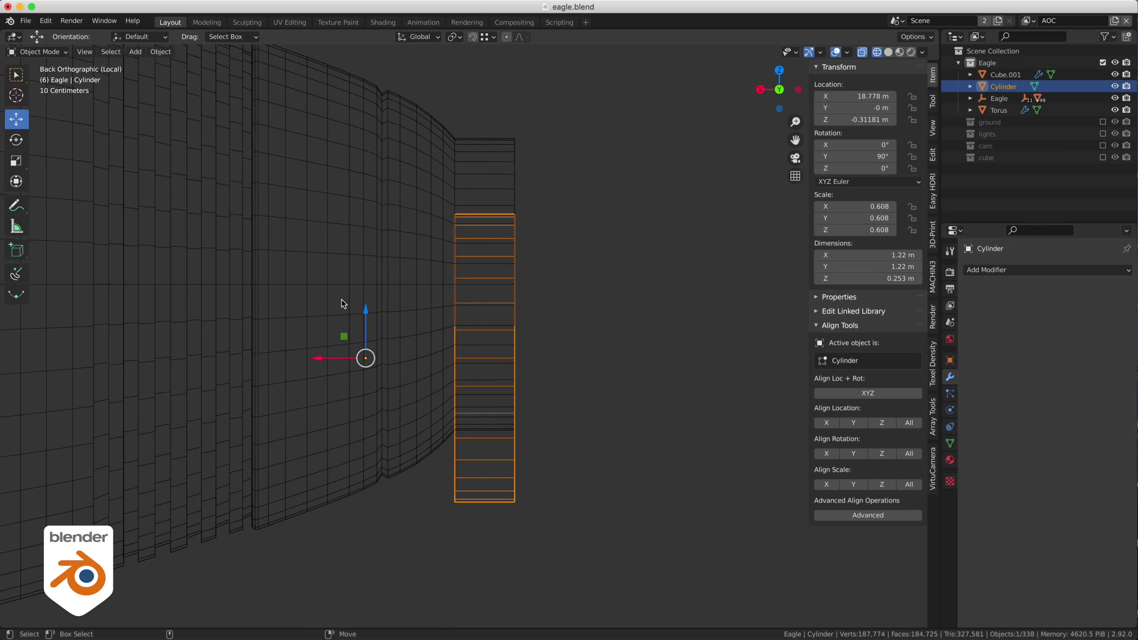
pyautogui.moveTo(367, 311); pyautogui.dragTo(529, 225)
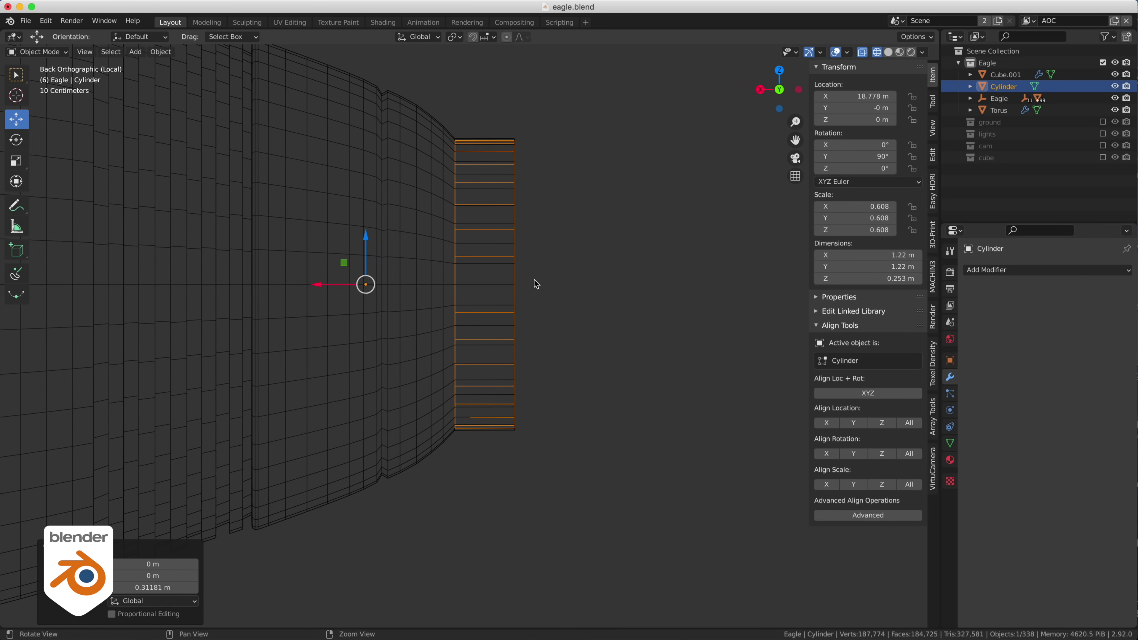
# Select the cylinder's inner end face and extrude it along the axis to the bell's wide opening
pyautogui.keyDown('alt'); pyautogui.moveTo(534, 280); pyautogui.dragTo(645, 313); pyautogui.keyUp('alt')
pyautogui.keyDown('alt'); pyautogui.moveTo(434, 299); pyautogui.dragTo(354, 330); pyautogui.keyUp('alt')
pyautogui.press('Tab')
pyautogui.click(402, 291)
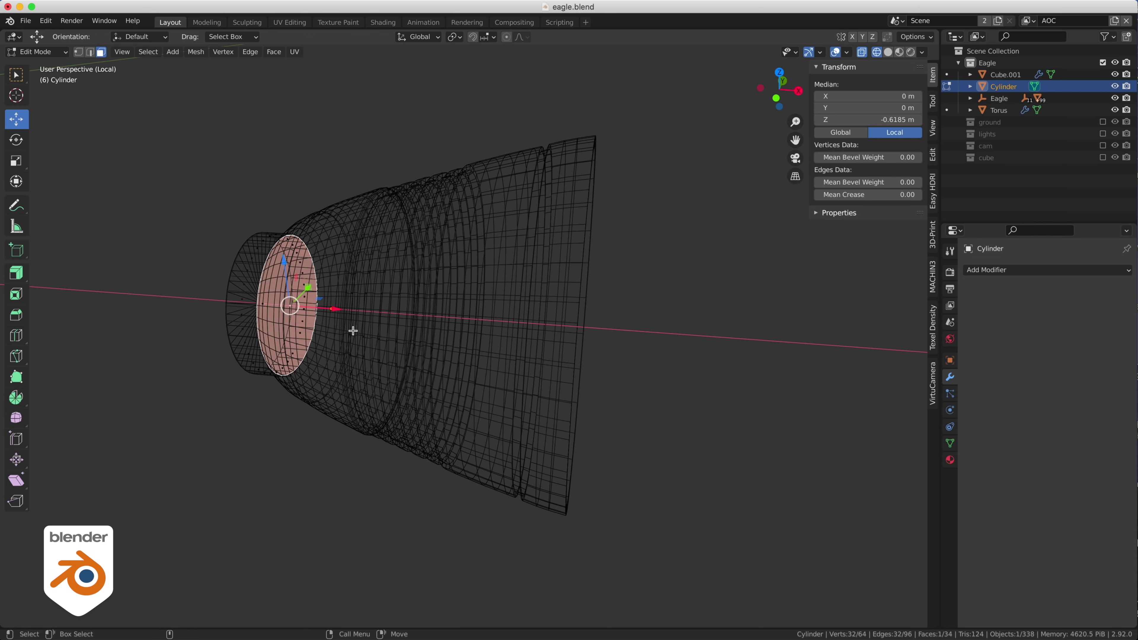
pyautogui.press('e')
pyautogui.click(360, 279)
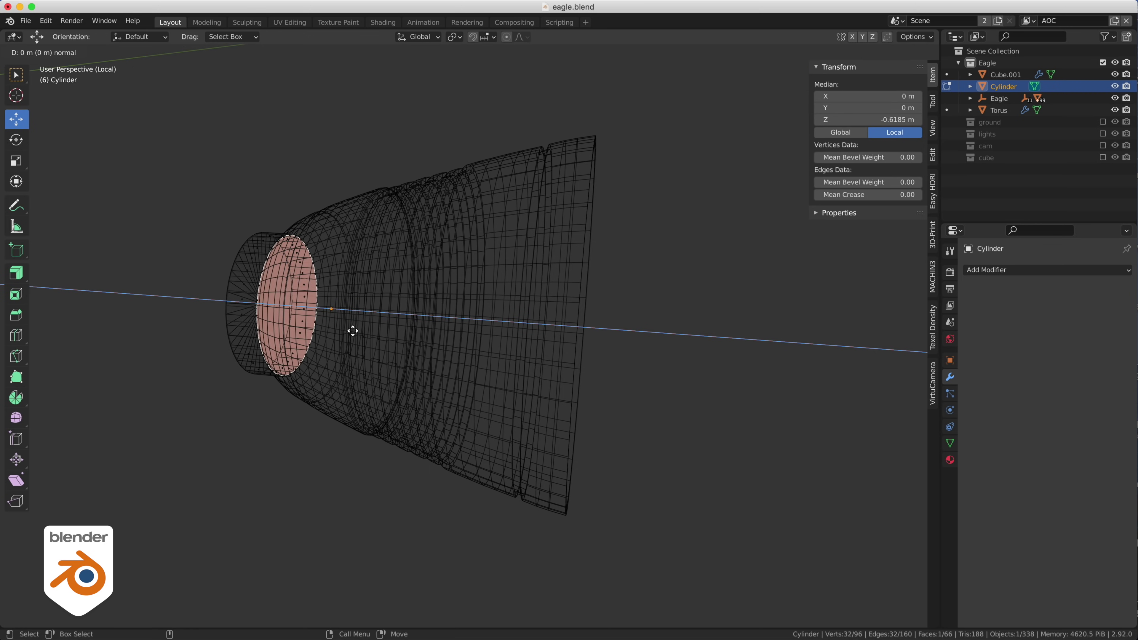
pyautogui.click(643, 352)
pyautogui.press('KP_5')
pyautogui.press('KP_1')
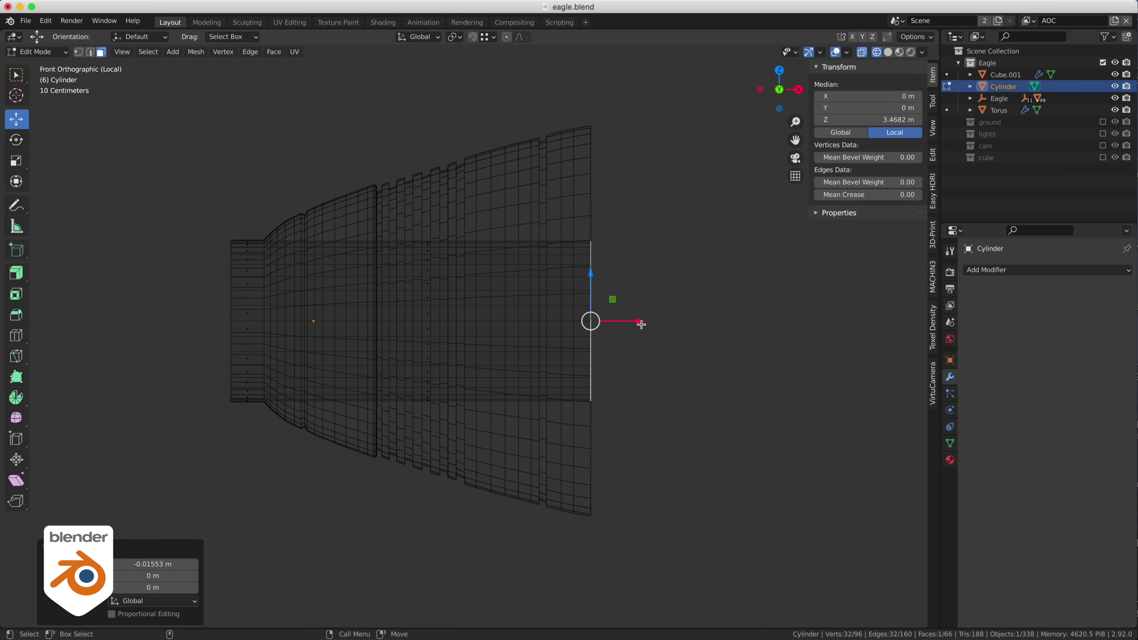
# Scale the extruded end face by 2.438 to match the bell's wide rim
pyautogui.hotkey('shift', 'space')
pyautogui.press('s')
pyautogui.press('s')
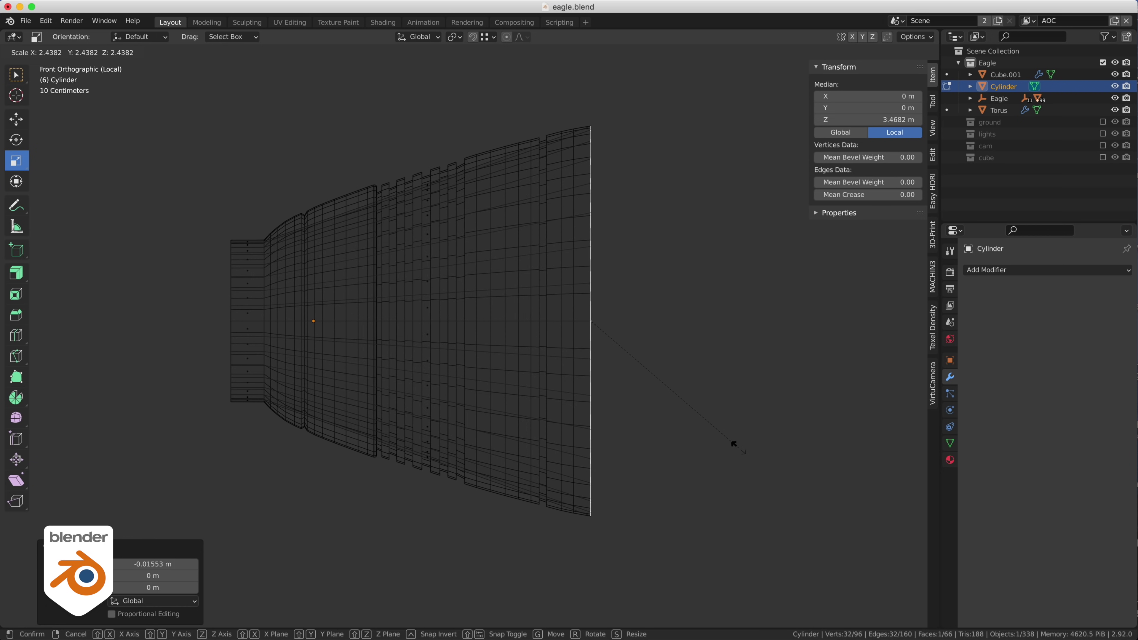
pyautogui.click(734, 443)
# Switch to edge selection and add five evenly spaced loop cuts around the cylinder's flared section
pyautogui.hscroll(-3, 394, 165)
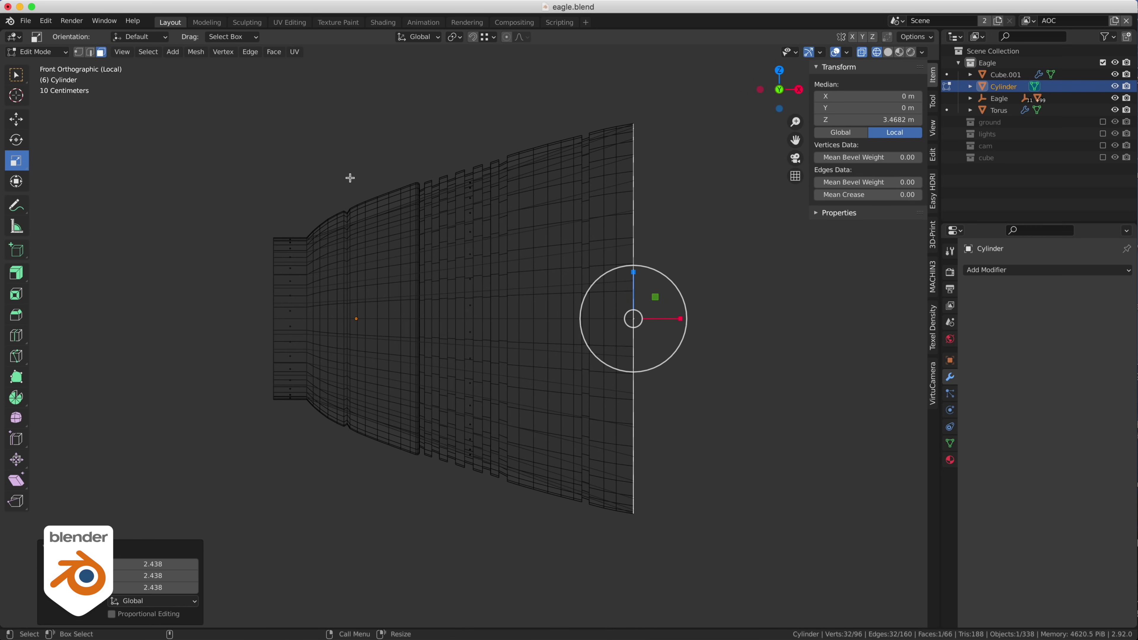
pyautogui.hotkey('shift', 's')
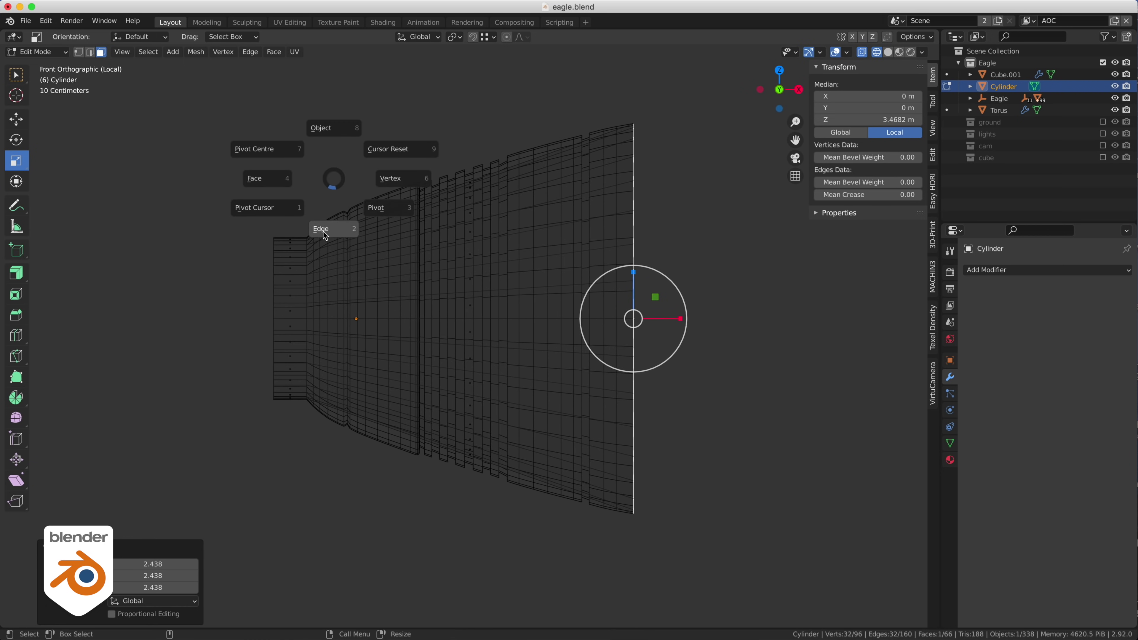
pyautogui.click(348, 230)
pyautogui.click(426, 188)
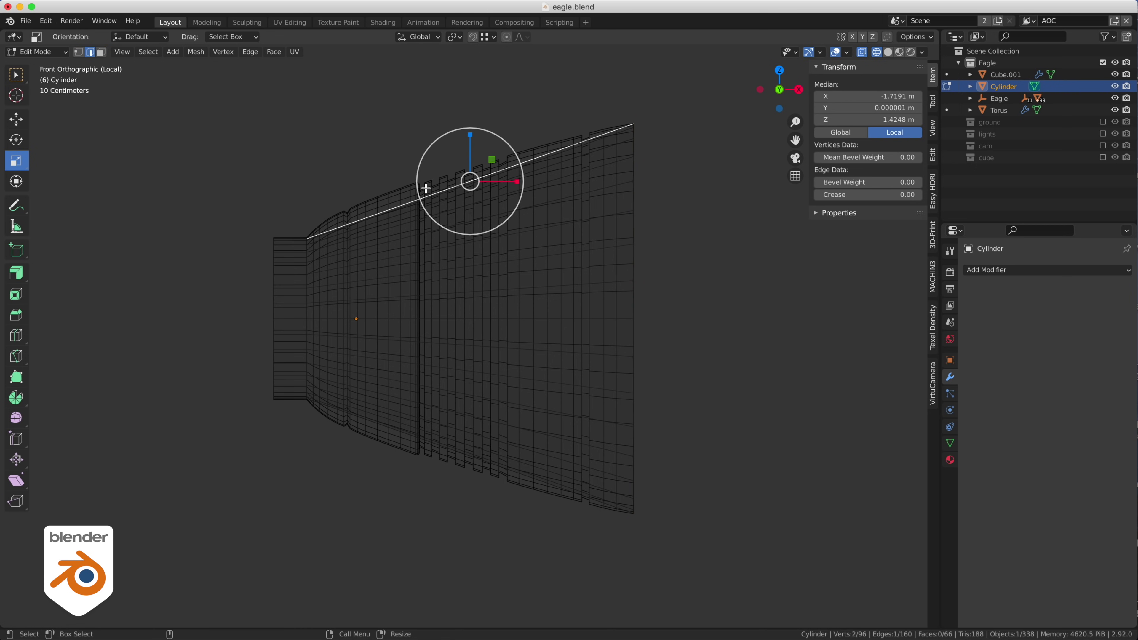
pyautogui.hotkey('shift', 's')
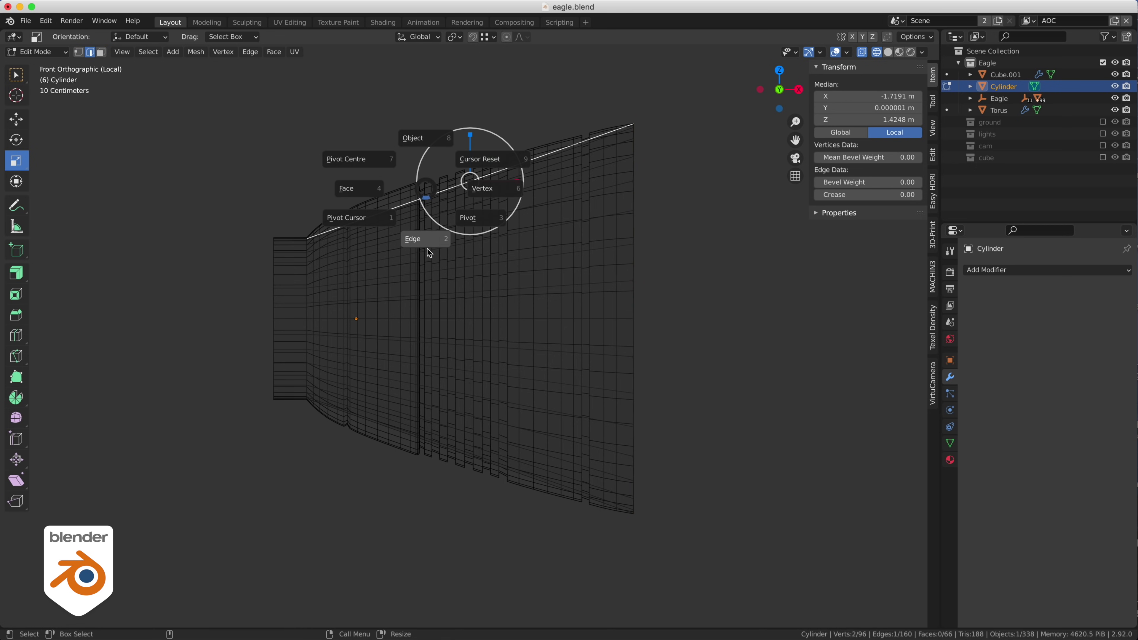
pyautogui.click(425, 246)
pyautogui.rightClick(426, 189)
pyautogui.click(491, 197)
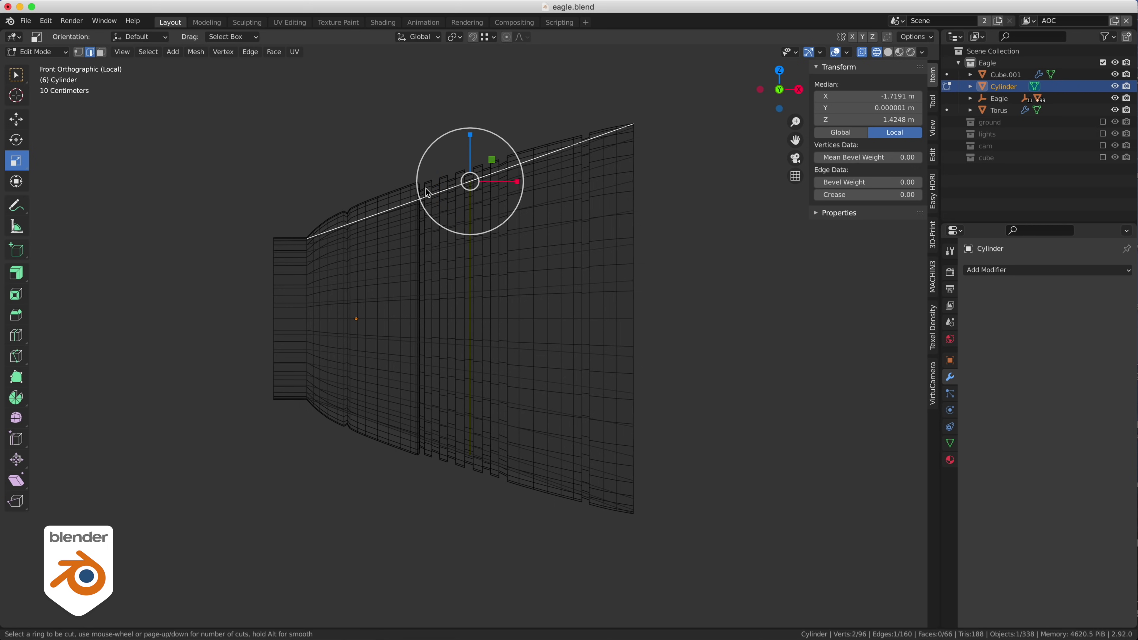
pyautogui.scroll(4, 426, 192)
pyautogui.click(426, 191)
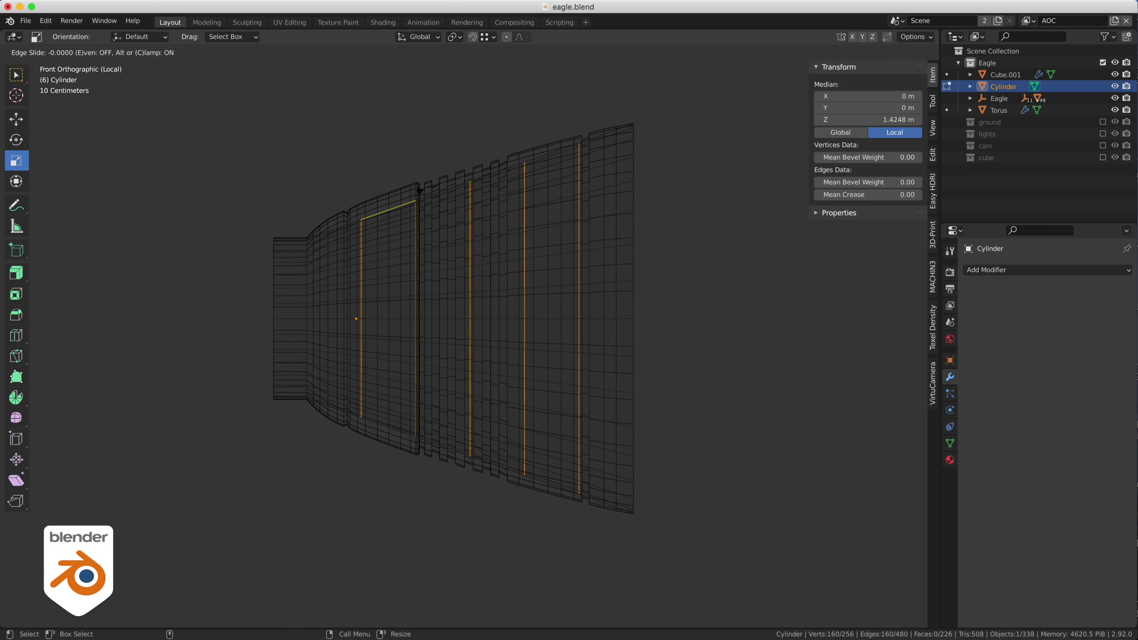
pyautogui.click(420, 191)
# Select the new edge loop nearest the neck and scale it outward to follow the bell's curved profile
pyautogui.scroll(5, 280, 89)
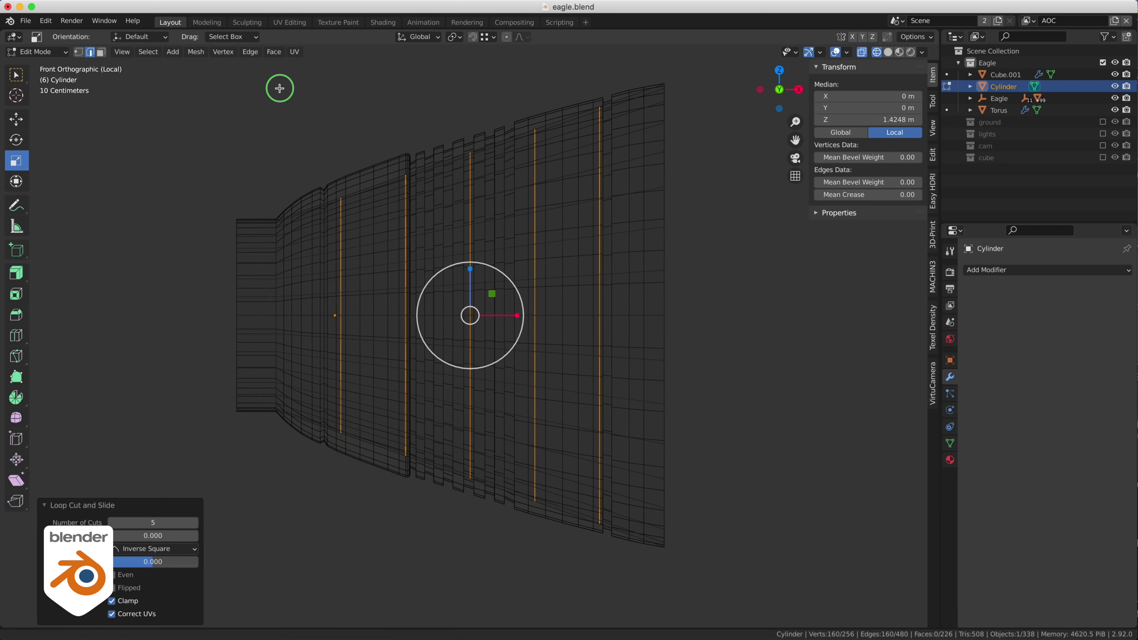
pyautogui.moveTo(325, 227); pyautogui.dragTo(327, 277, button='right')
pyautogui.keyDown('alt'); pyautogui.click(344, 257); pyautogui.keyUp('alt')
pyautogui.press('s')
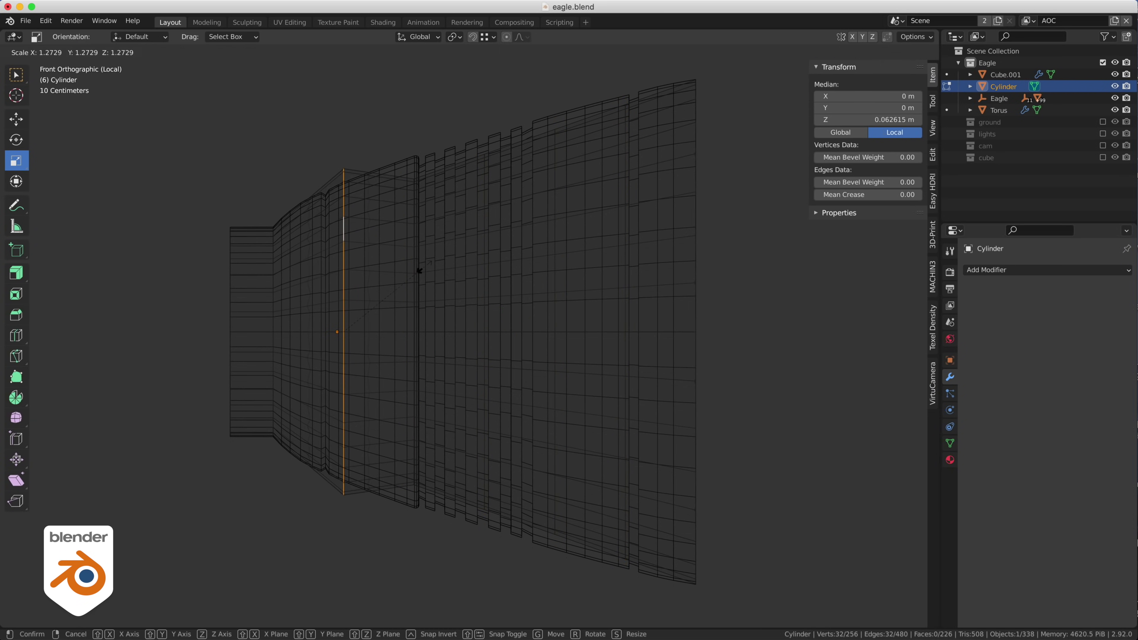
pyautogui.click(416, 244)
pyautogui.click(414, 256)
pyautogui.click(644, 112)
pyautogui.hotkey('ctrl', 'l')
# Scale the second and third edge loops from the neck outward to match the bell's profile
pyautogui.keyDown('alt'); pyautogui.click(416, 224); pyautogui.keyUp('alt')
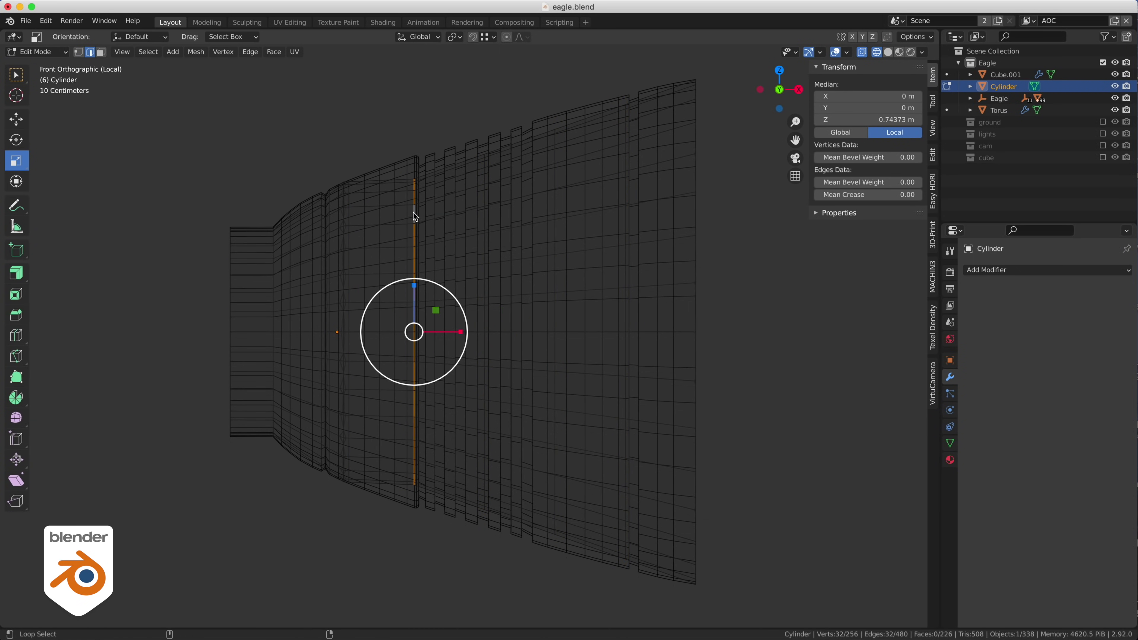
pyautogui.press('s')
pyautogui.click(490, 275)
pyautogui.keyDown('alt'); pyautogui.click(485, 274); pyautogui.keyUp('alt')
pyautogui.press('s')
pyautogui.click(537, 230)
# Scale the fourth and fifth edge loops outward to the bell's profile, the fifth by 1.041
pyautogui.keyDown('alt'); pyautogui.click(555, 219); pyautogui.keyUp('alt')
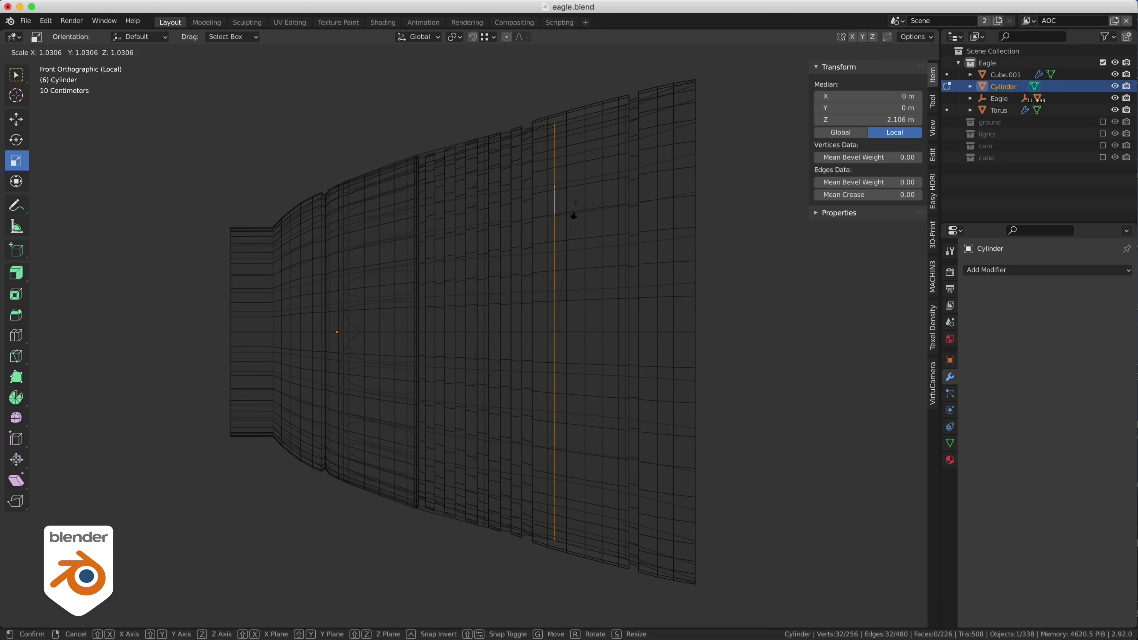
pyautogui.press('s')
pyautogui.click(653, 165)
pyautogui.keyDown('alt'); pyautogui.click(640, 168); pyautogui.keyUp('alt')
pyautogui.press('s')
pyautogui.click(644, 159)
# Edge Slide the fifth loop by -0.052 toward the groove near the bell's wide end
pyautogui.keyDown('alt'); pyautogui.moveTo(534, 182); pyautogui.dragTo(392, 260, button='middle'); pyautogui.keyUp('alt')
pyautogui.keyDown('alt'); pyautogui.moveTo(392, 260); pyautogui.dragTo(552, 249, button='right'); pyautogui.keyUp('alt')
pyautogui.keyDown('alt'); pyautogui.moveTo(513, 223); pyautogui.dragTo(530, 328, button='middle'); pyautogui.keyUp('alt')
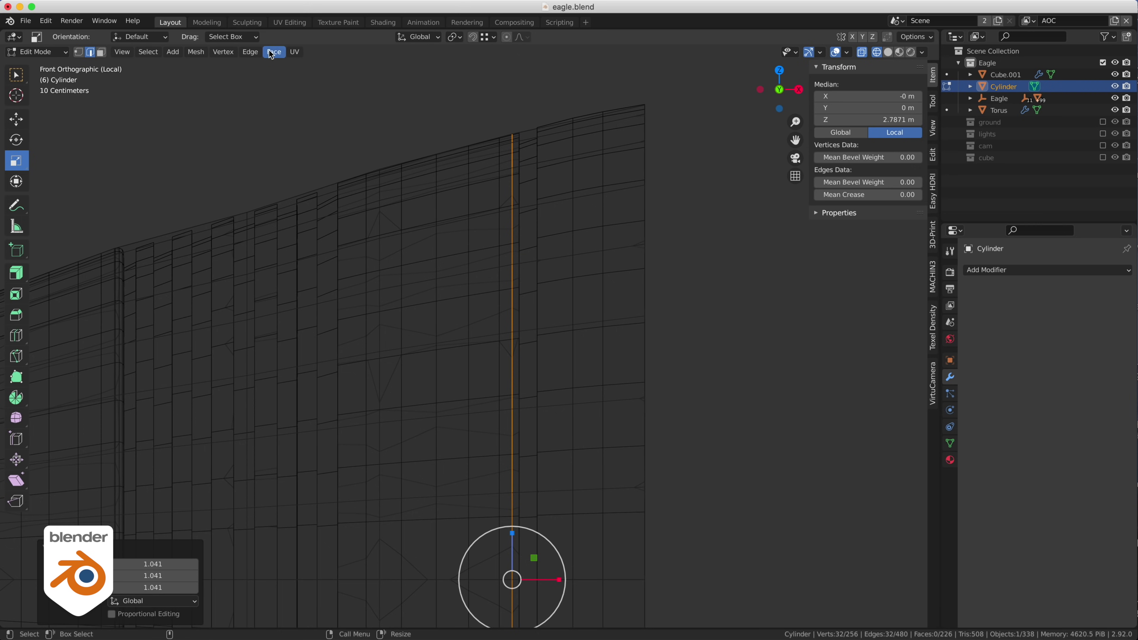
pyautogui.click(251, 52)
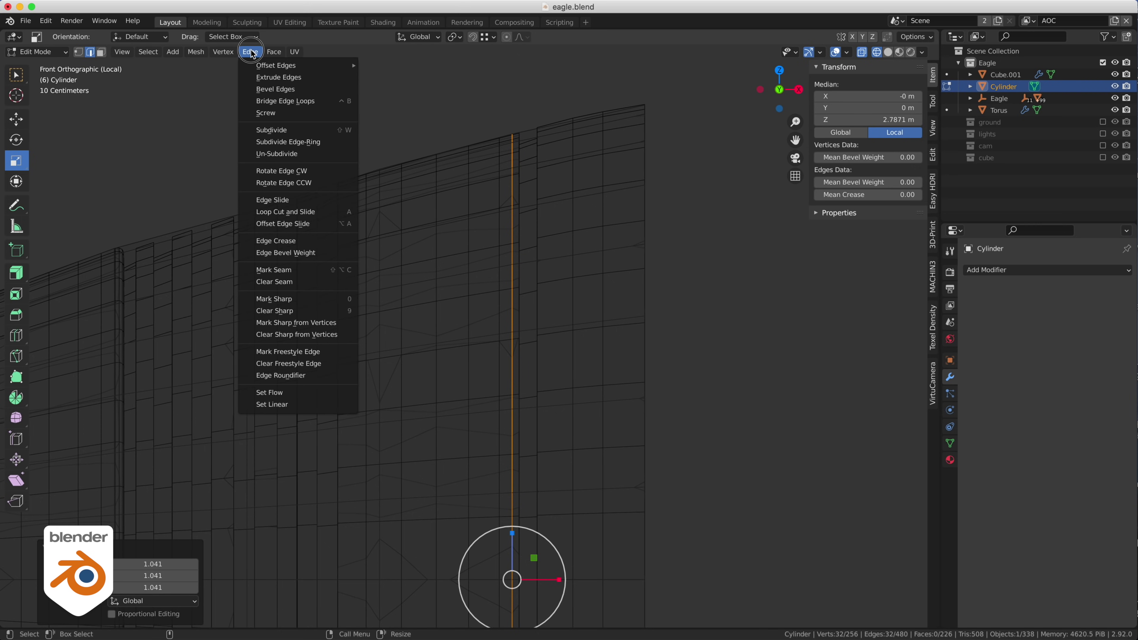
pyautogui.click(272, 200)
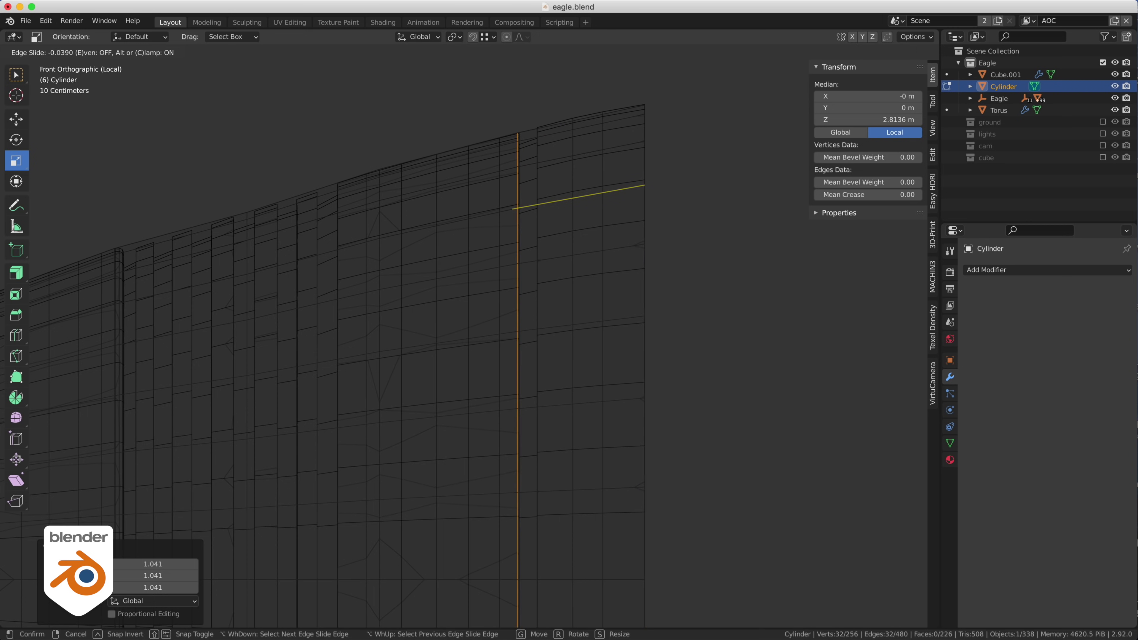
pyautogui.click(293, 228)
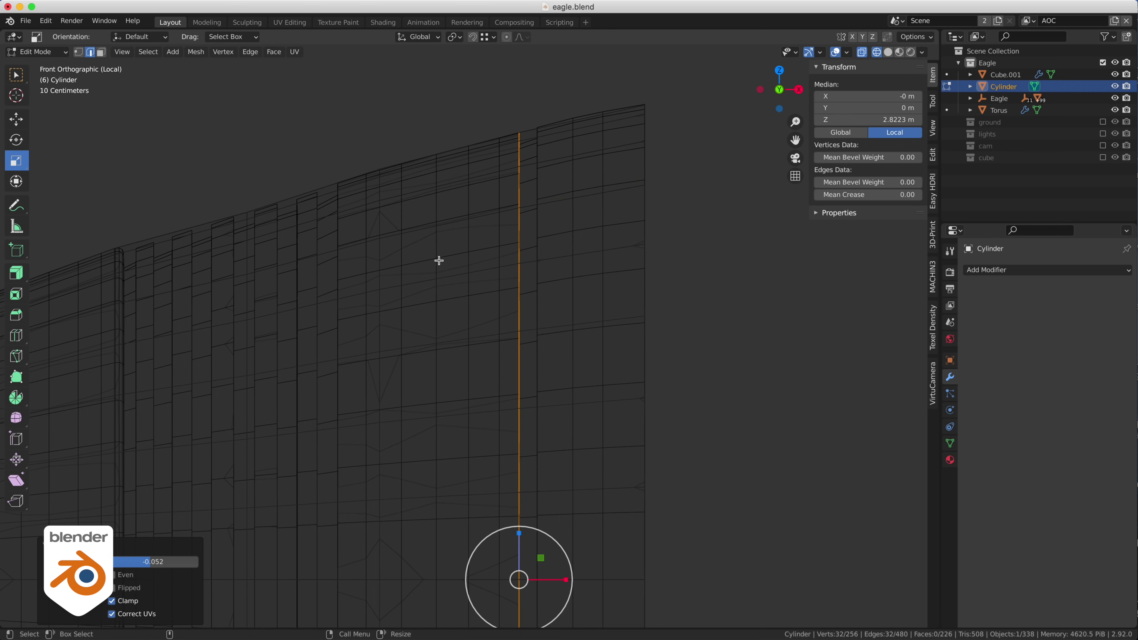
# Add loop cuts matching the original bell's rings from the wide-end groove to mid-bell, sliding the mid-bell loop by a factor of 0.351
pyautogui.rightClick(465, 279)
pyautogui.click(538, 286)
pyautogui.click(537, 274)
pyautogui.rightClick(348, 226)
pyautogui.click(404, 226)
pyautogui.click(327, 223)
pyautogui.click(338, 223)
# Add the remaining loop cuts at the original's ring edges through the ribbed section toward the neck
pyautogui.rightClick(297, 222)
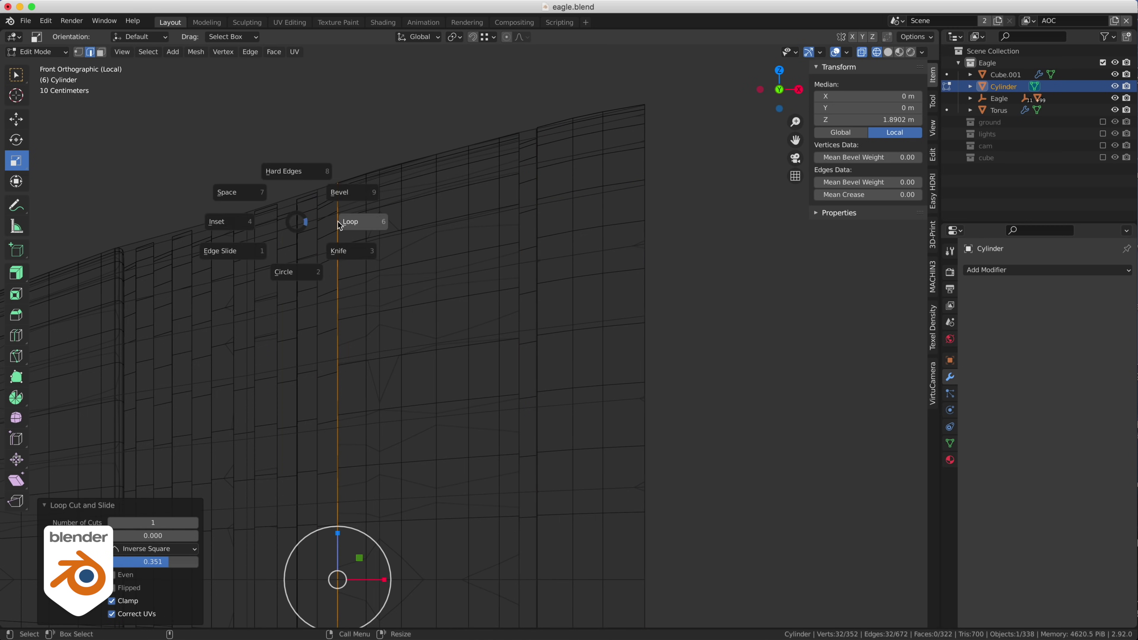
pyautogui.click(339, 222)
pyautogui.click(264, 232)
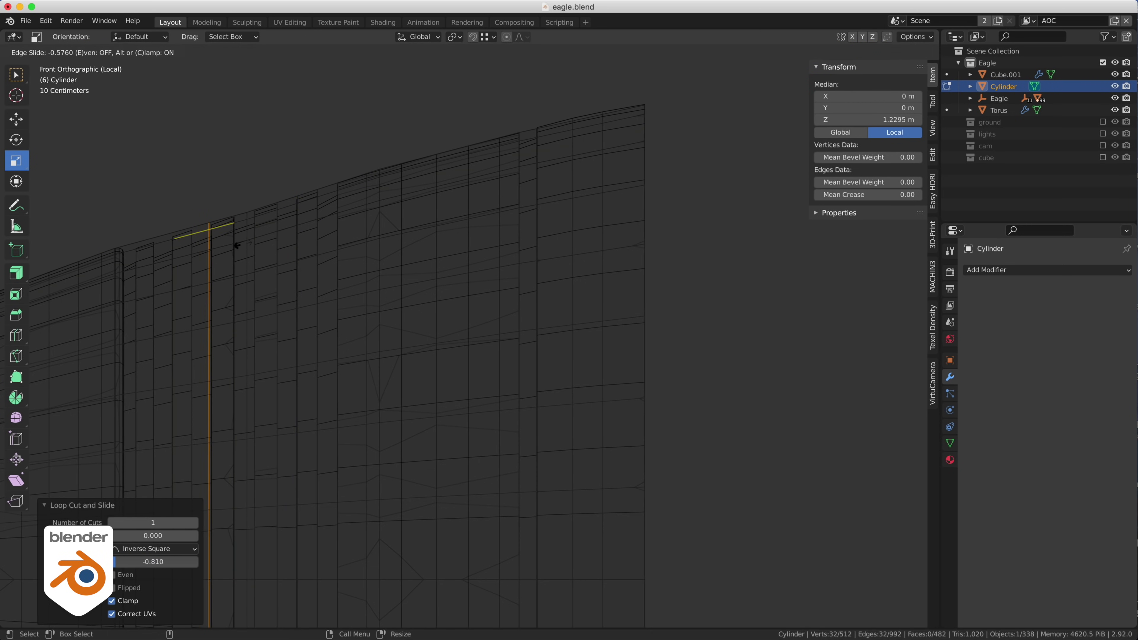
pyautogui.click(165, 254)
# Select six alternating face loops along the bell's ribbed section and extrude them along their normals
pyautogui.scroll(-3, 269, 242)
pyautogui.keyDown('alt'); pyautogui.click(389, 230); pyautogui.keyUp('alt')
pyautogui.keyDown('alt'); pyautogui.keyDown('shift'); pyautogui.click(437, 220); pyautogui.keyUp('shift'); pyautogui.keyUp('alt')
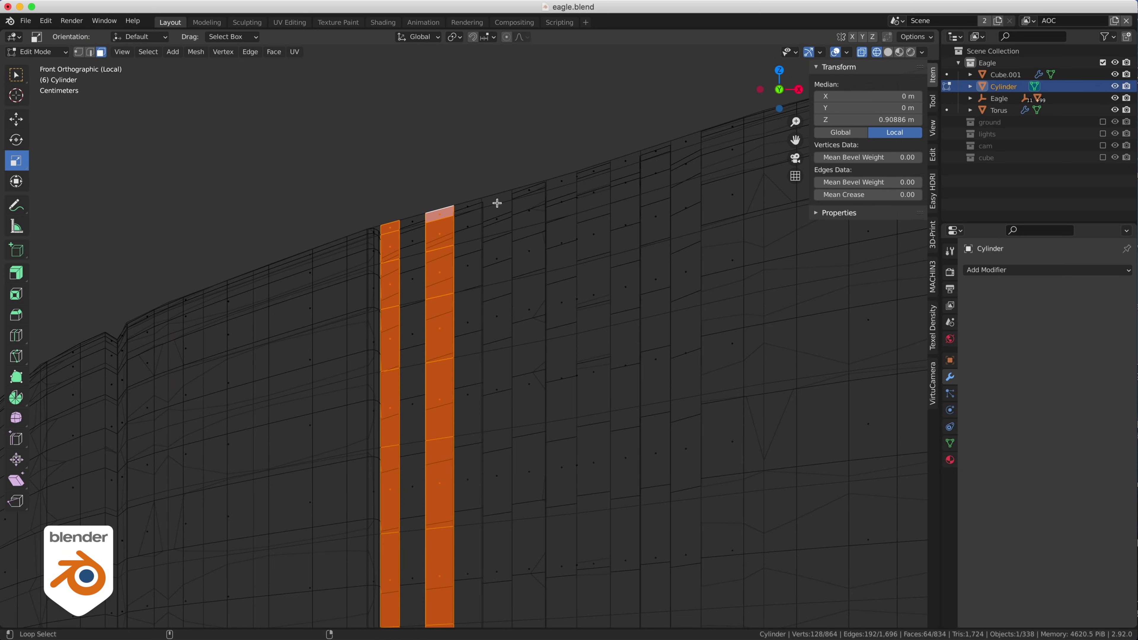
pyautogui.keyDown('alt'); pyautogui.keyDown('shift'); pyautogui.click(497, 203); pyautogui.keyUp('shift'); pyautogui.keyUp('alt')
pyautogui.keyDown('alt'); pyautogui.keyDown('shift'); pyautogui.click(562, 188); pyautogui.keyUp('shift'); pyautogui.keyUp('alt')
pyautogui.keyDown('alt'); pyautogui.keyDown('shift'); pyautogui.click(625, 167); pyautogui.keyUp('shift'); pyautogui.keyUp('alt')
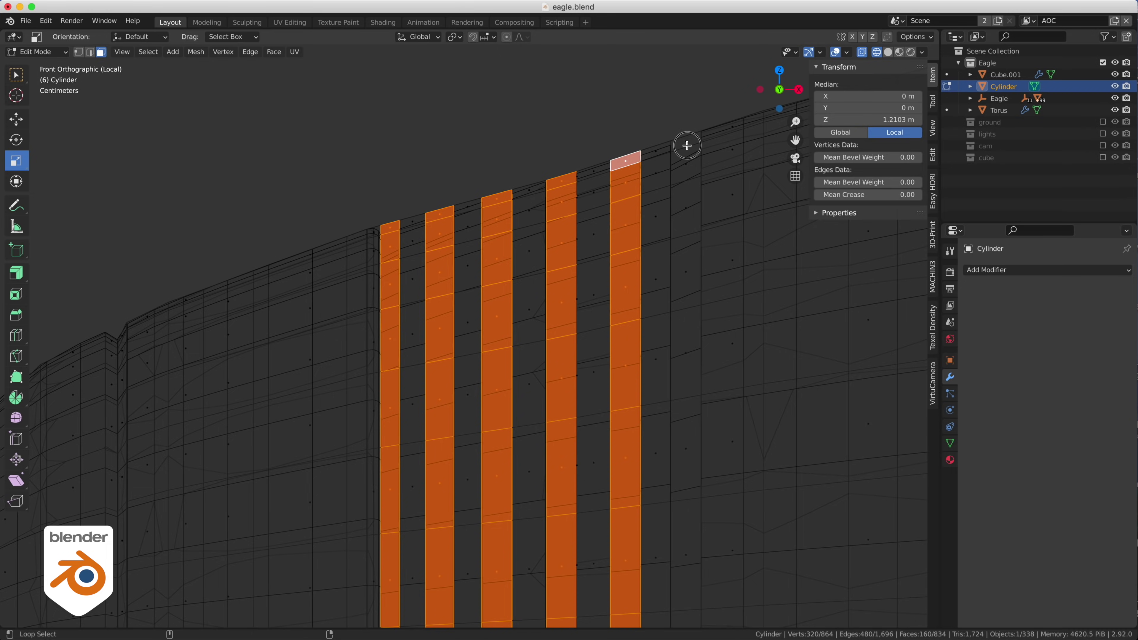
pyautogui.keyDown('alt'); pyautogui.keyDown('shift'); pyautogui.click(687, 146); pyautogui.keyUp('shift'); pyautogui.keyUp('alt')
pyautogui.moveTo(584, 254)
pyautogui.mouseDown(button='middle')
pyautogui.moveTo(254, 259)
pyautogui.moveTo(291, 277)
pyautogui.moveTo(304, 254)
pyautogui.moveTo(349, 278)
pyautogui.mouseUp(button='middle')
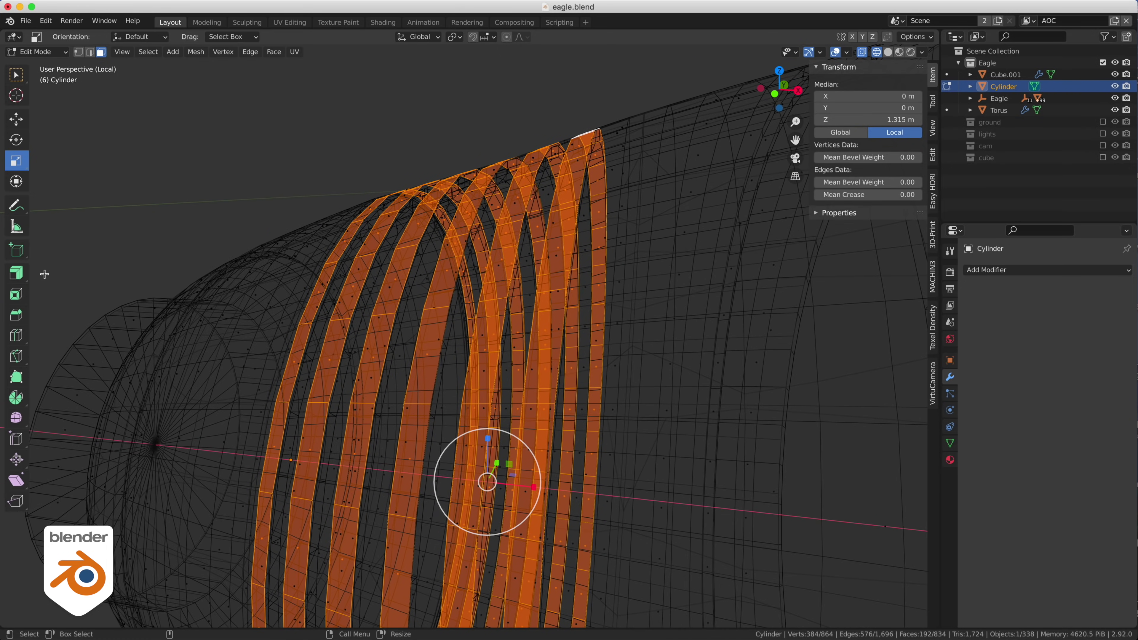
pyautogui.click(16, 277)
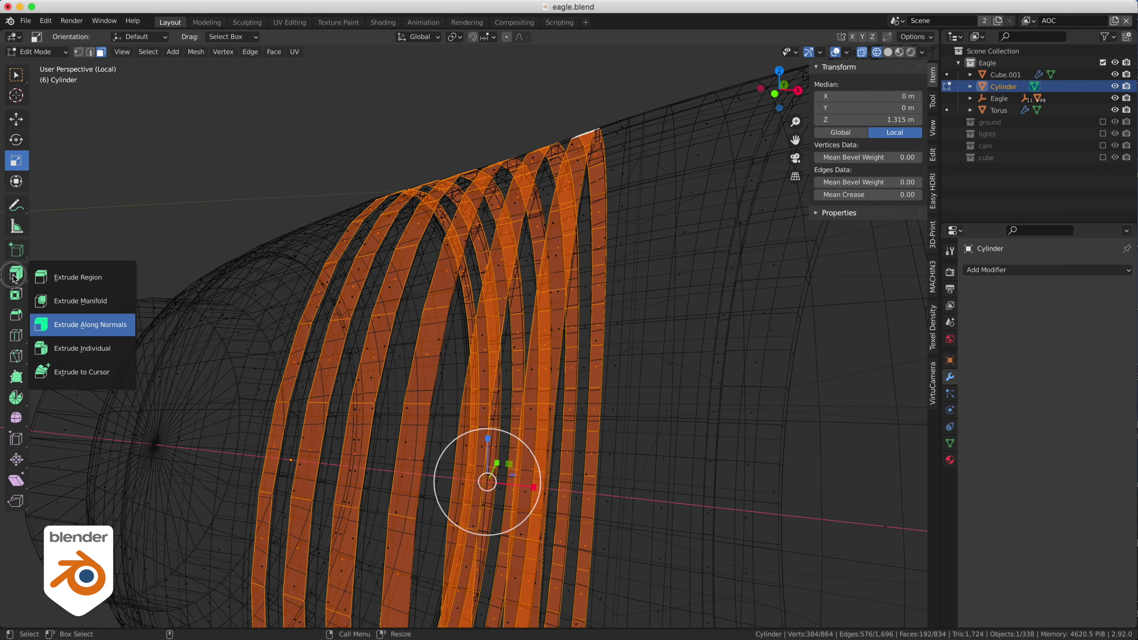
pyautogui.click(109, 319)
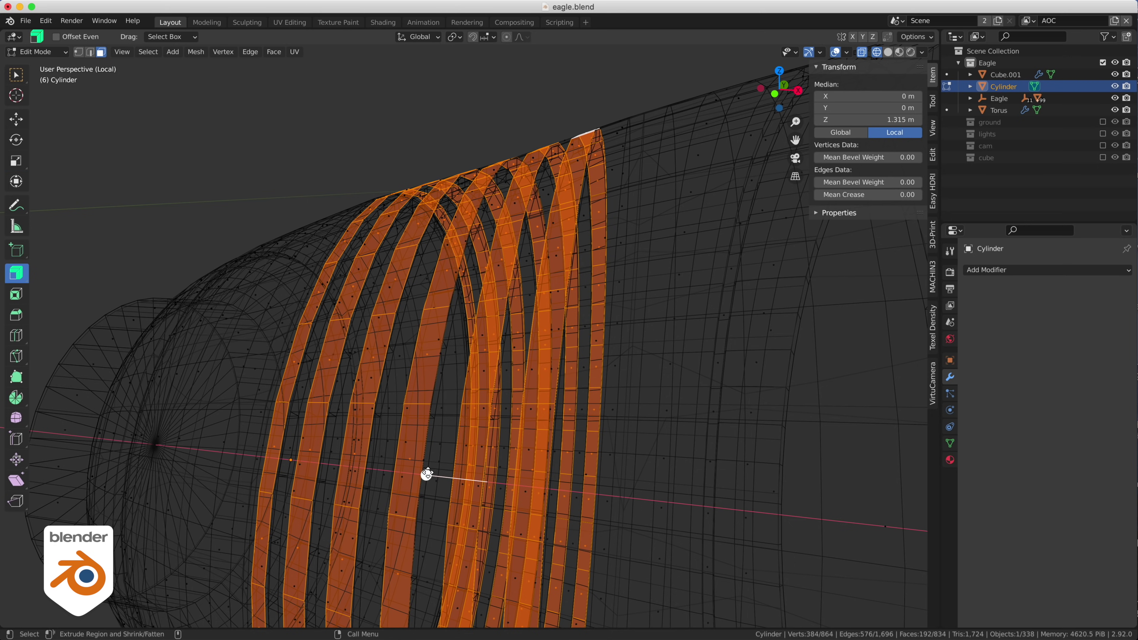
pyautogui.moveTo(426, 475)
pyautogui.mouseDown()
pyautogui.moveTo(430, 452)
pyautogui.moveTo(445, 474)
pyautogui.mouseUp()
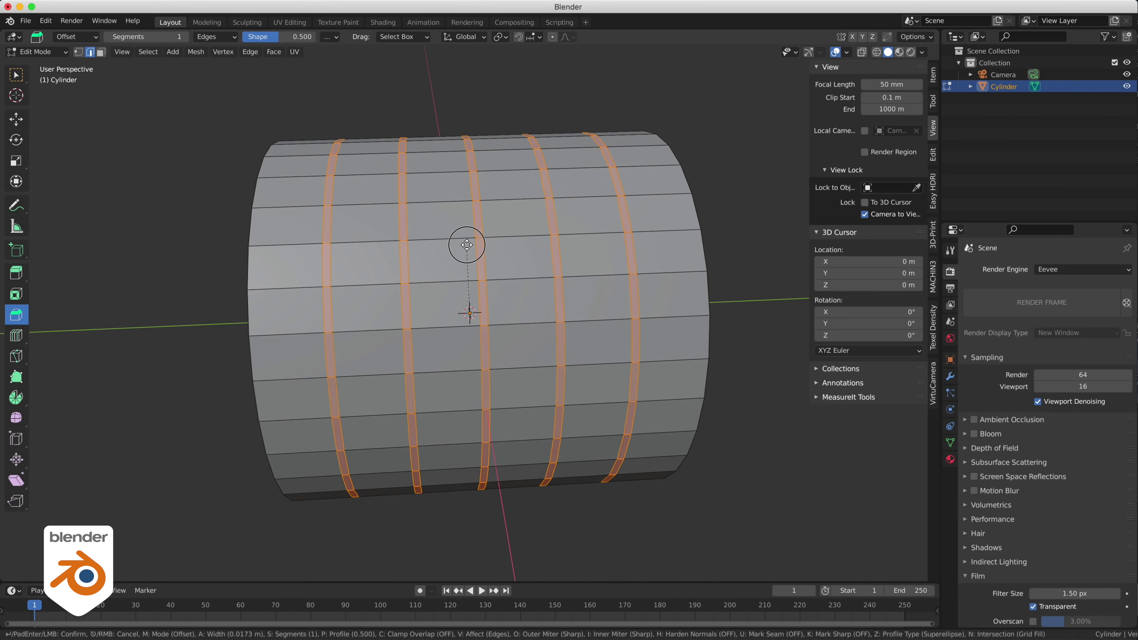
# On the plain demonstration cylinder, bevel the five edge loops into narrow bands and extrude the bands inward along their normals
pyautogui.moveTo(467, 245); pyautogui.dragTo(466, 245)
pyautogui.press('e')
pyautogui.click(509, 222)
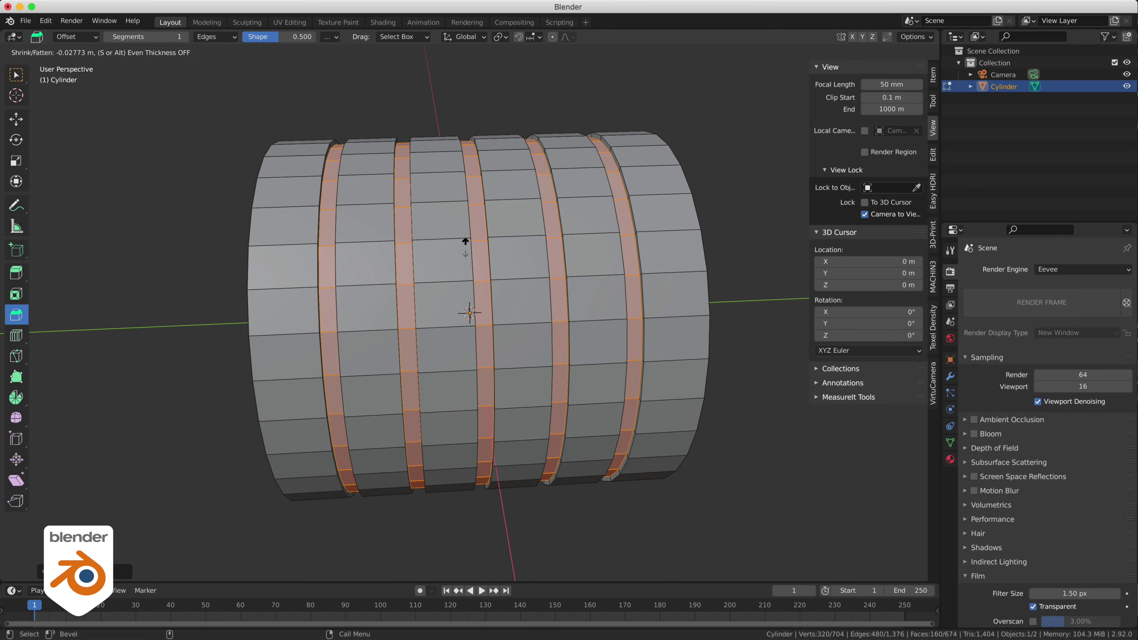
pyautogui.click(468, 249)
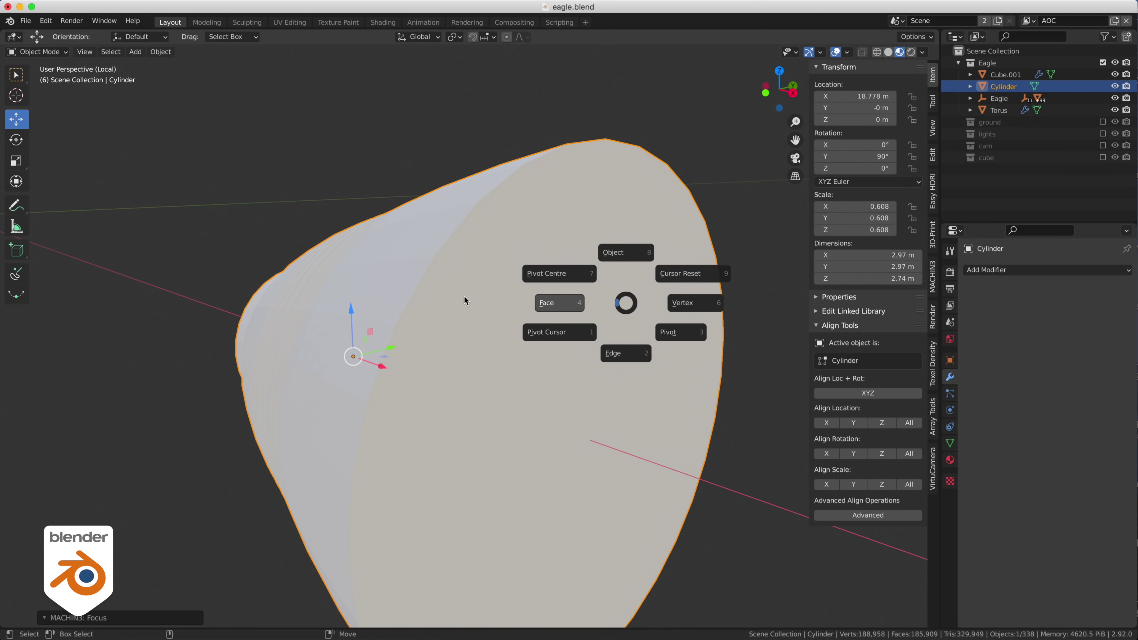
# Back in eagle.blend, delete the bell's wide end face to open it and return to Object Mode
pyautogui.click(464, 301)
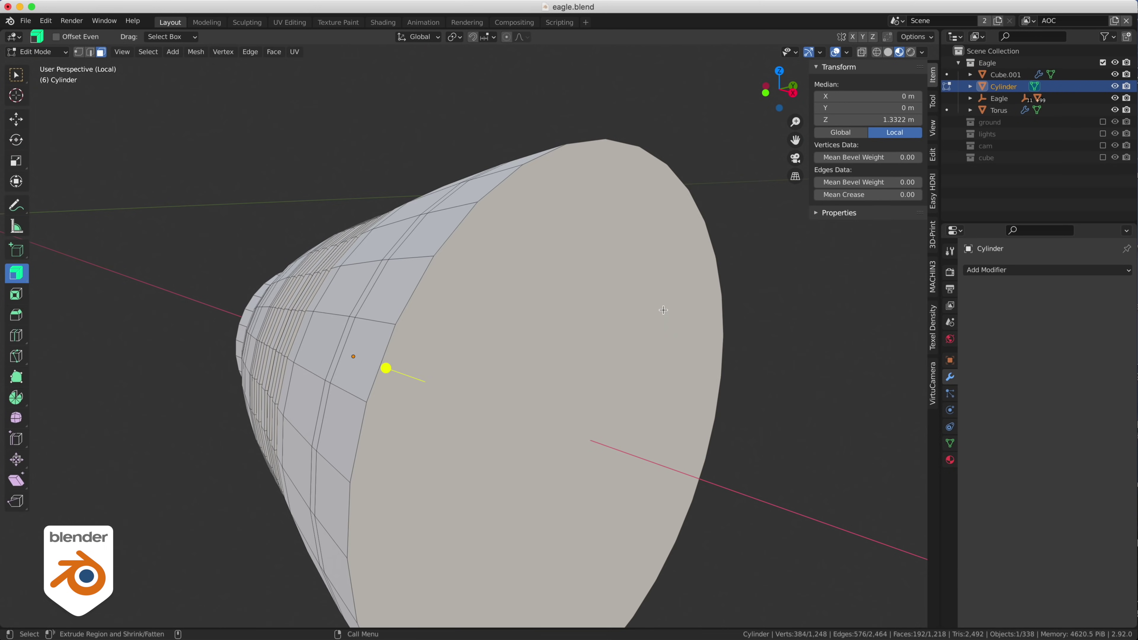
pyautogui.click(612, 325)
pyautogui.hotkey('ctrl', 'x')
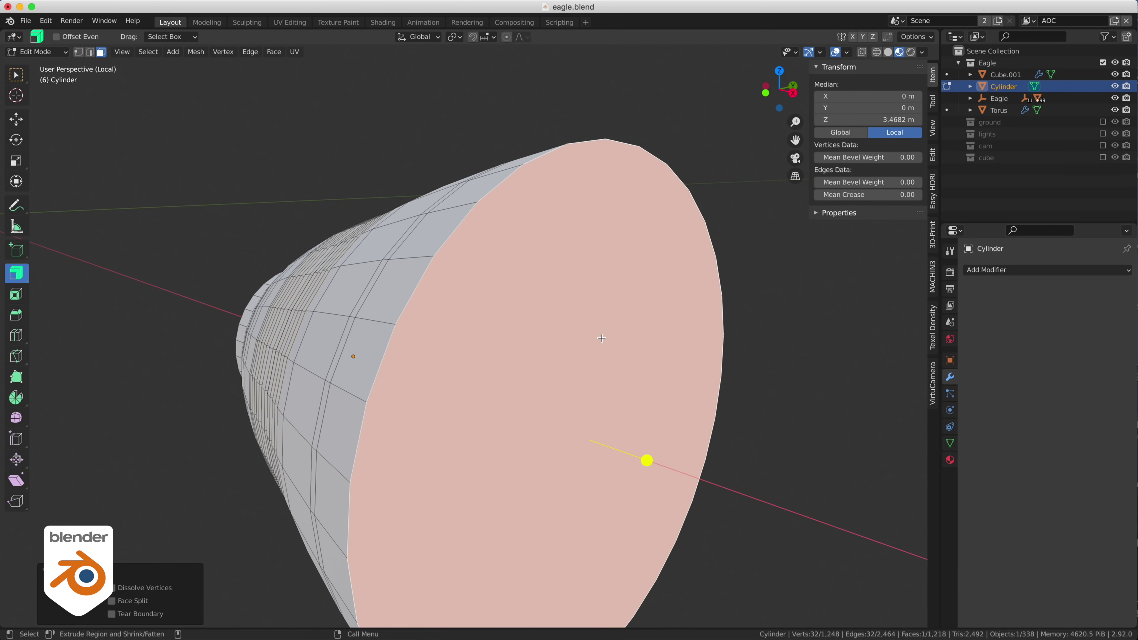
pyautogui.press('x')
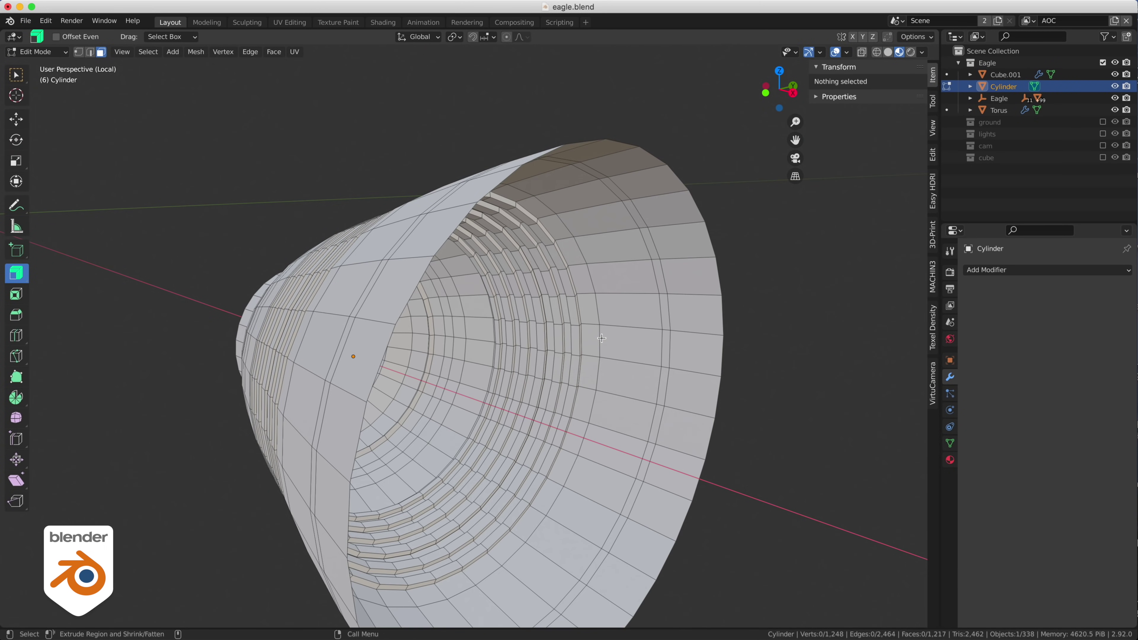
pyautogui.keyDown('ctrl'); pyautogui.moveTo(601, 338); pyautogui.dragTo(547, 317, button='middle'); pyautogui.keyUp('ctrl')
pyautogui.press('Tab')
pyautogui.click(566, 216)
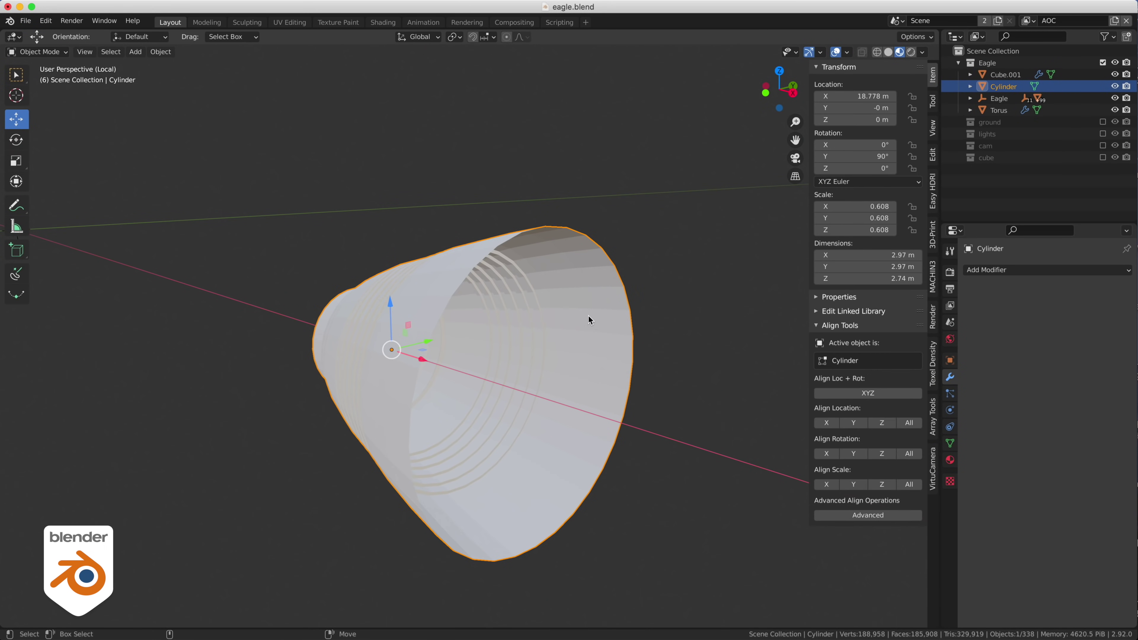
# Add a Solidify modifier to the bell with a thickness of 0.13 m
pyautogui.click(1010, 270)
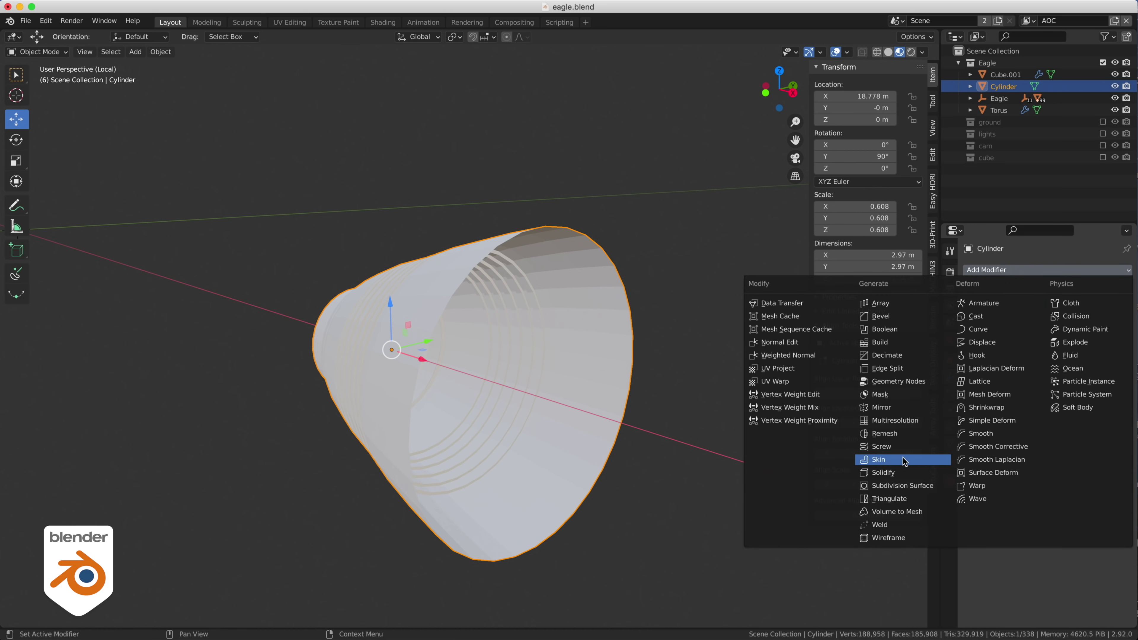
pyautogui.click(896, 473)
pyautogui.moveTo(1061, 349)
pyautogui.mouseDown()
pyautogui.moveTo(1042, 349)
pyautogui.moveTo(1075, 348)
pyautogui.mouseUp()
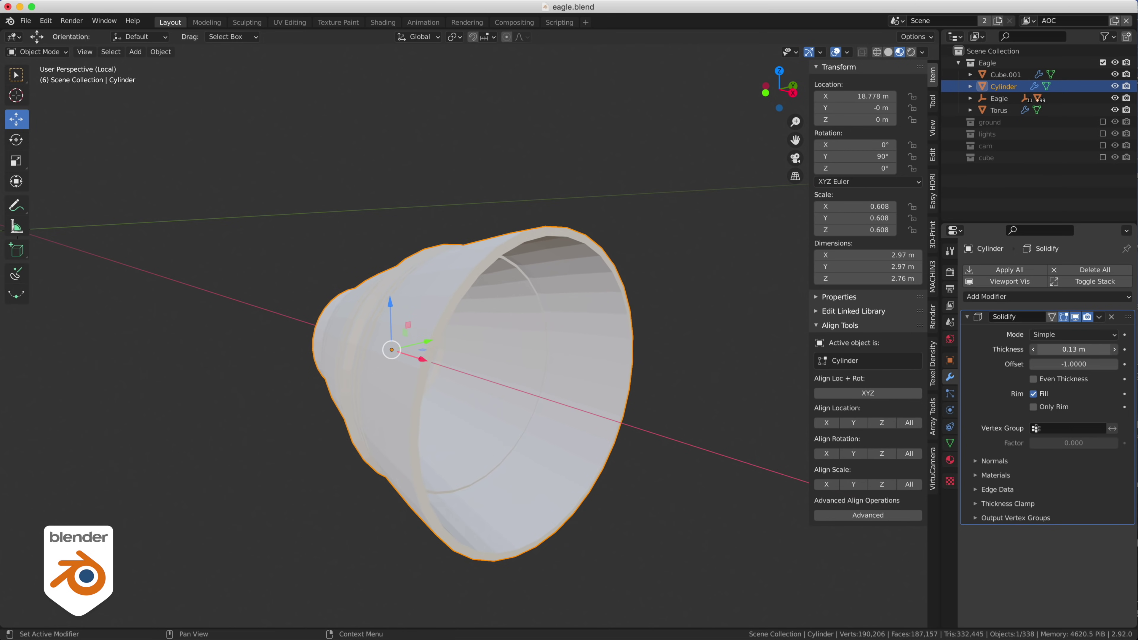
pyautogui.moveTo(627, 148); pyautogui.dragTo(524, 152, button='middle')
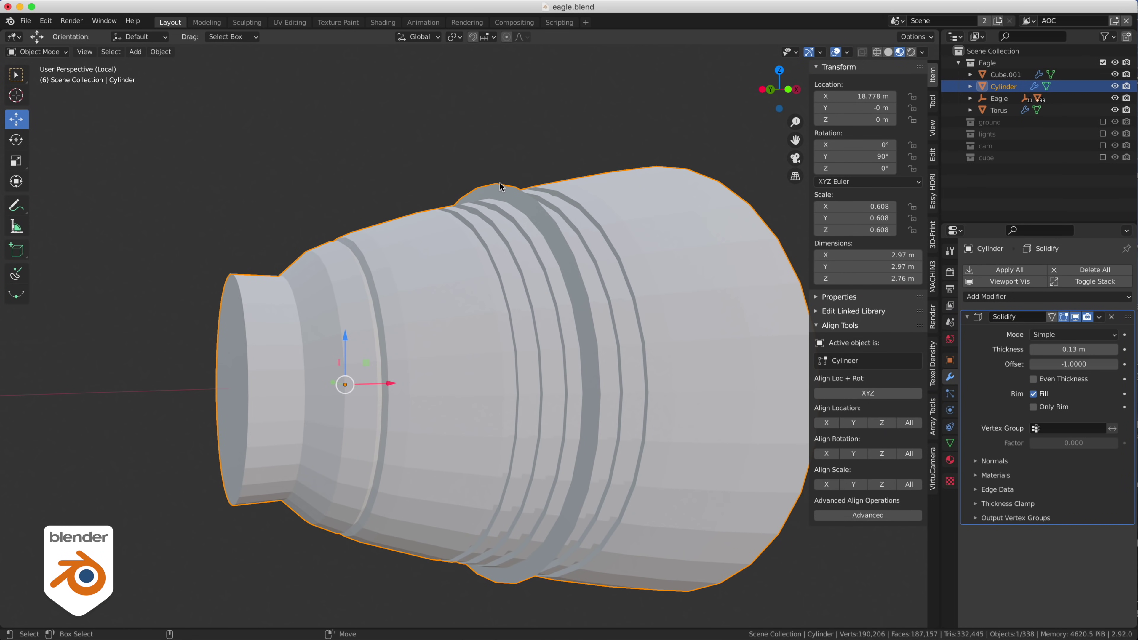
# Pull one vertex of the overlapping edge loop away from its groove edge with the Move tool
pyautogui.hotkey('shift', 's')
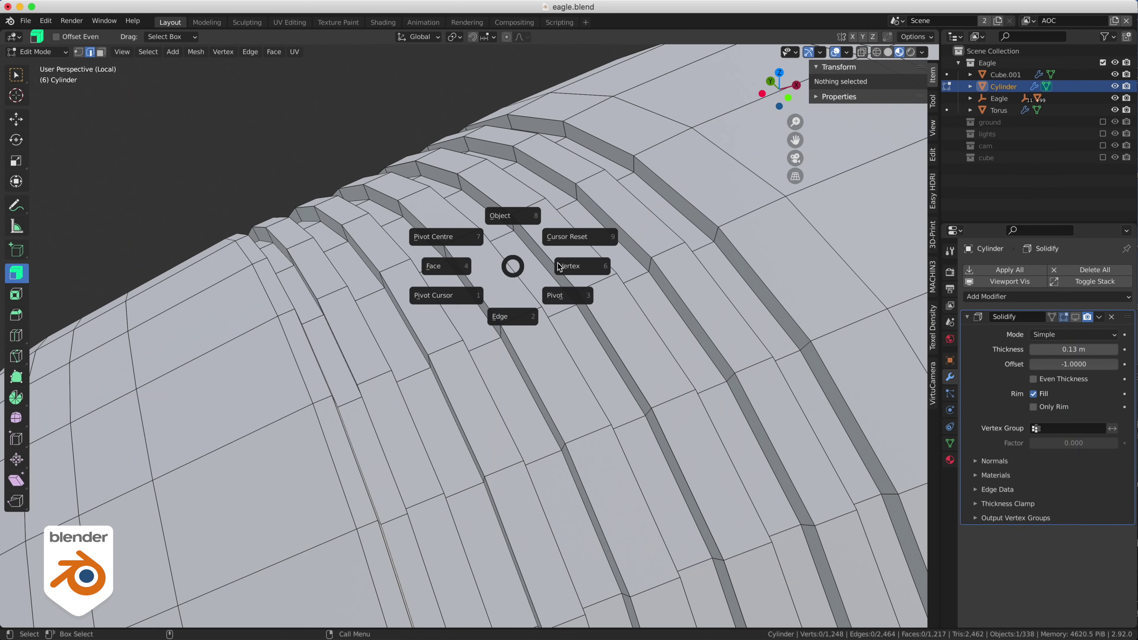
pyautogui.press('Escape')
pyautogui.click(502, 238)
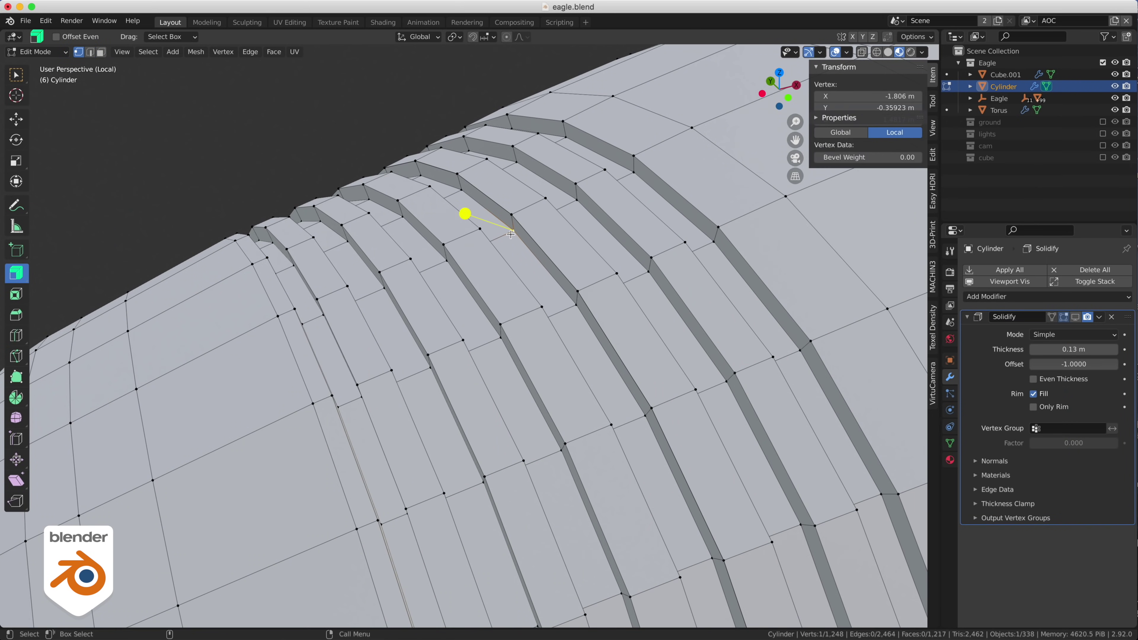
pyautogui.hotkey('shift', 'space')
pyautogui.press('g')
pyautogui.moveTo(512, 231); pyautogui.dragTo(542, 195)
pyautogui.moveTo(542, 195); pyautogui.dragTo(483, 204, button='middle')
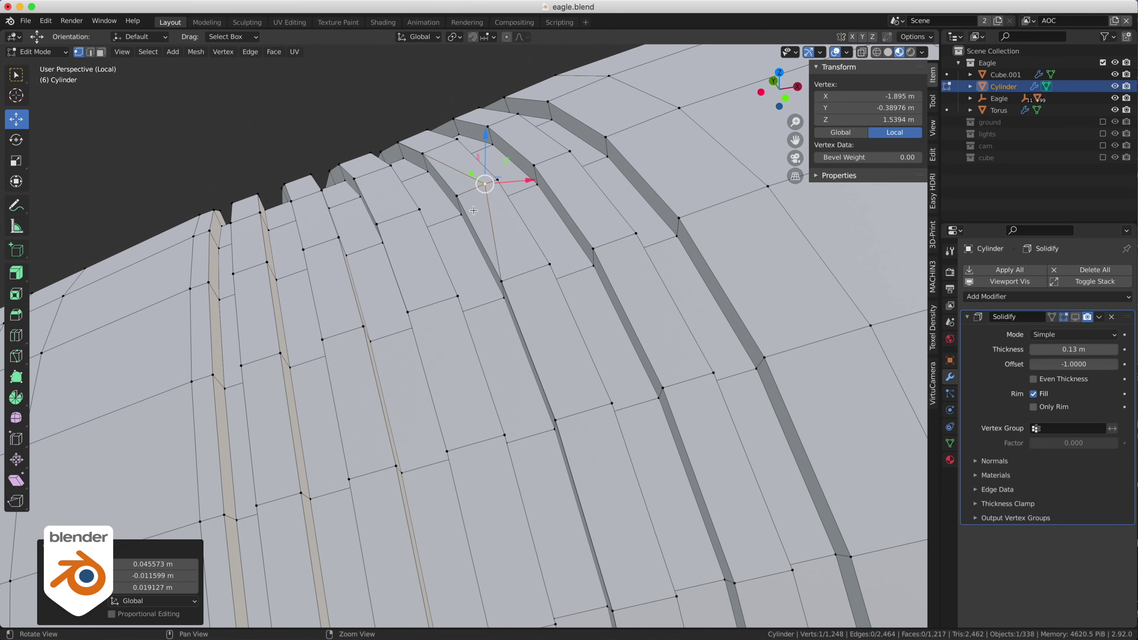
# Select the overlapping edge loop at the groove and dissolve it together with its vertices
pyautogui.click(490, 214)
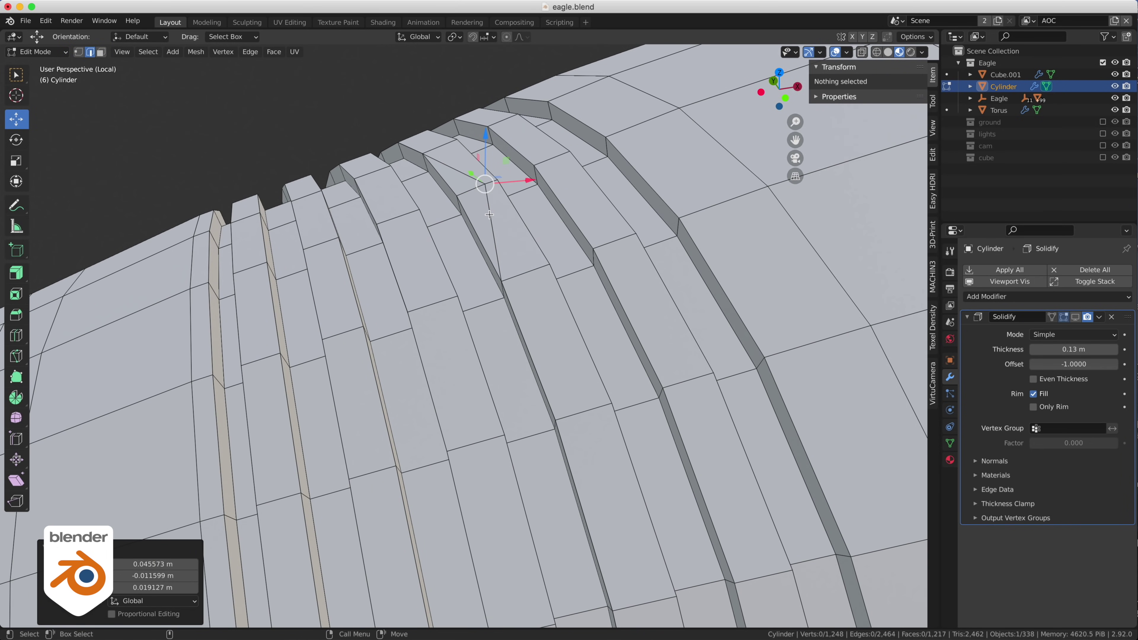
pyautogui.keyDown('alt'); pyautogui.click(490, 214); pyautogui.keyUp('alt')
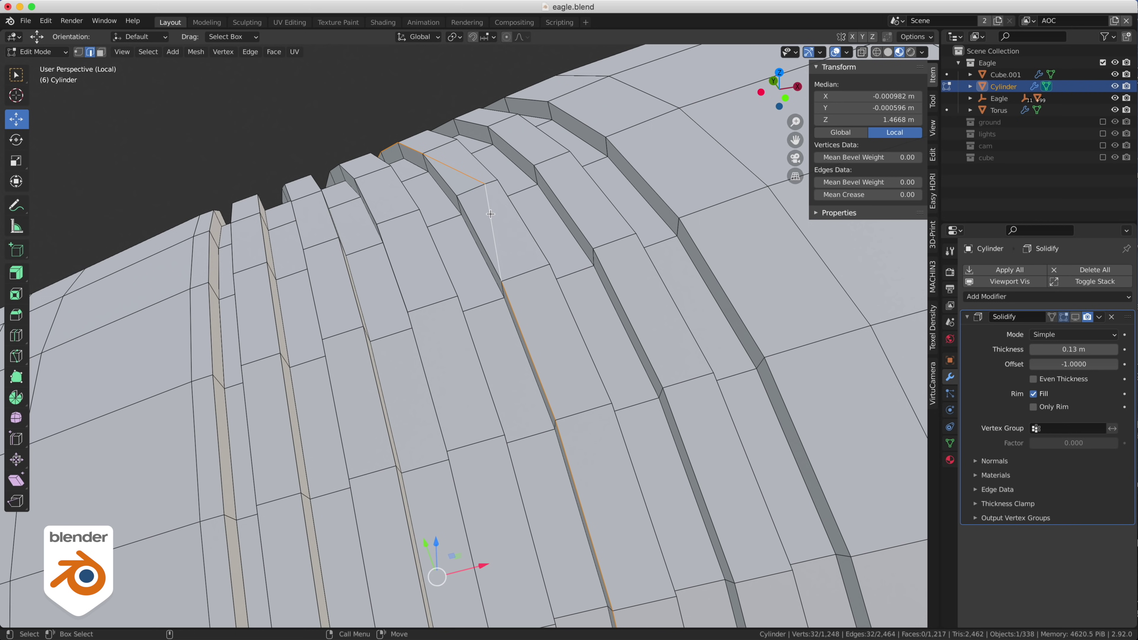
pyautogui.hotkey('ctrl', 'x')
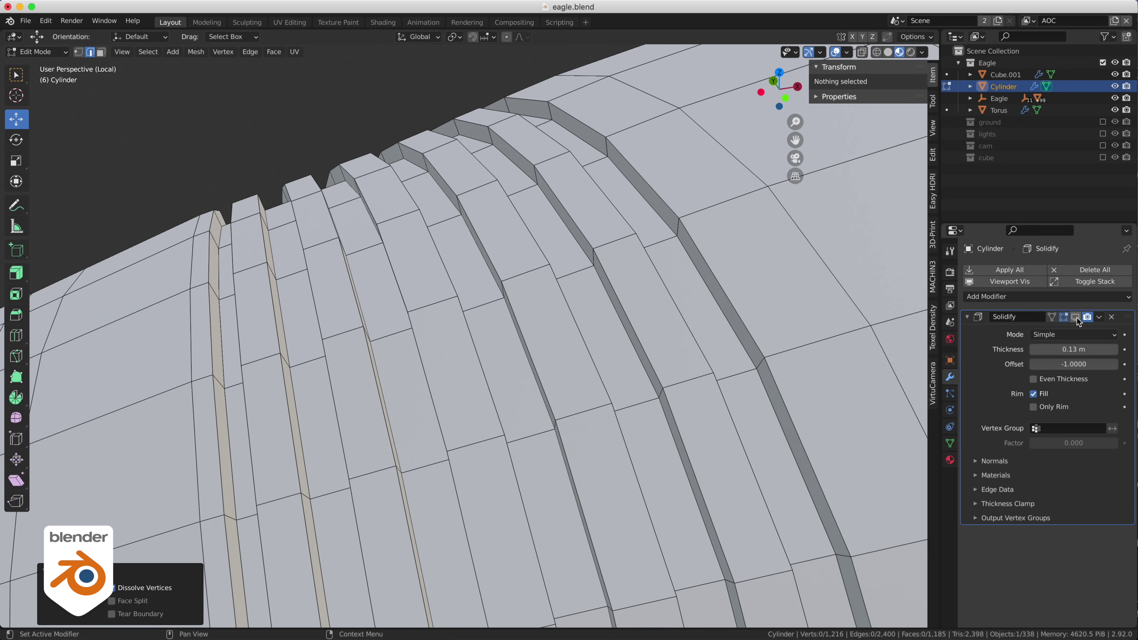
pyautogui.scroll(-5, 432, 216)
pyautogui.moveTo(432, 216); pyautogui.dragTo(277, 211, button='middle')
# Shade the bell smooth in Object Mode with Auto Smooth at 30°
pyautogui.press('Tab')
pyautogui.rightClick(498, 255)
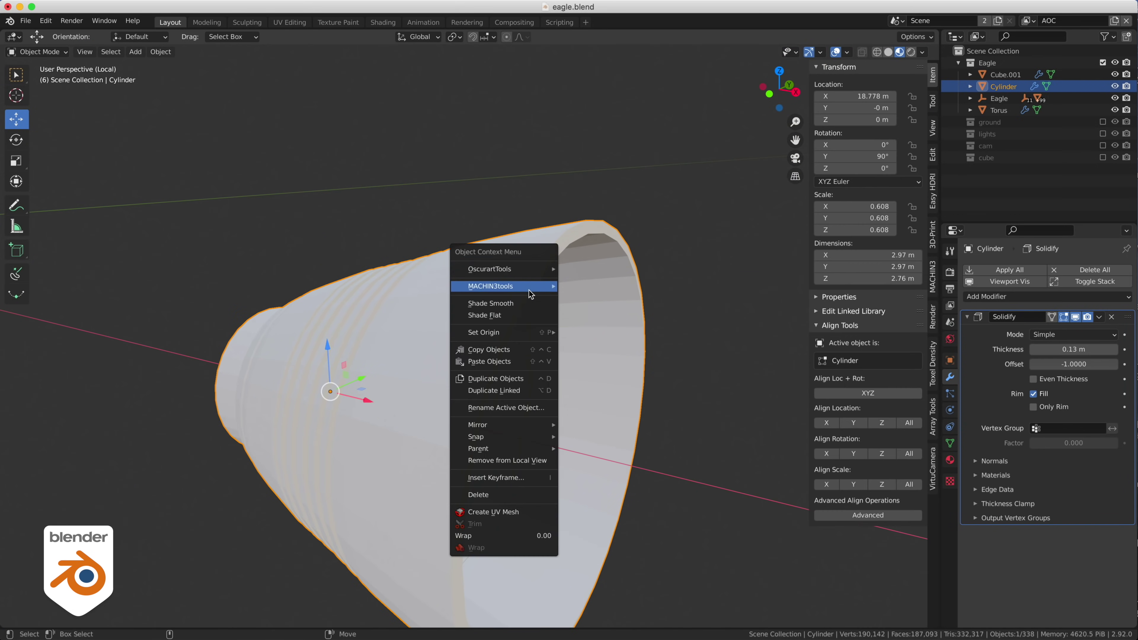
pyautogui.click(949, 443)
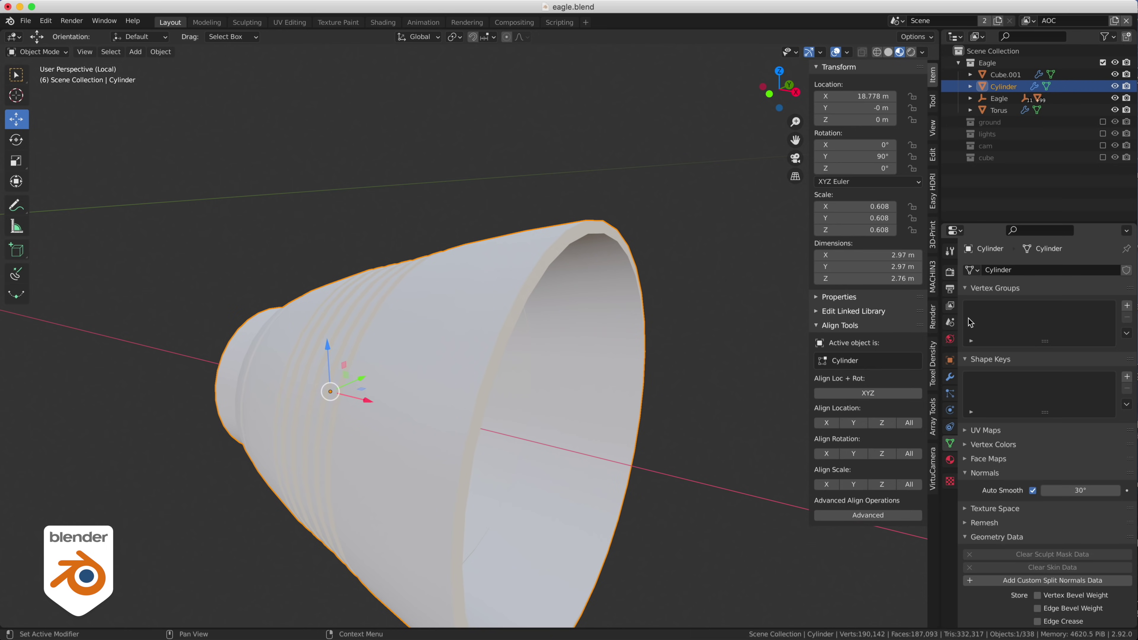
# Add a Bevel modifier to the bell after the Solidify modifier
pyautogui.click(949, 377)
pyautogui.click(1047, 296)
pyautogui.click(874, 343)
pyautogui.moveTo(528, 314); pyautogui.dragTo(503, 322, button='middle')
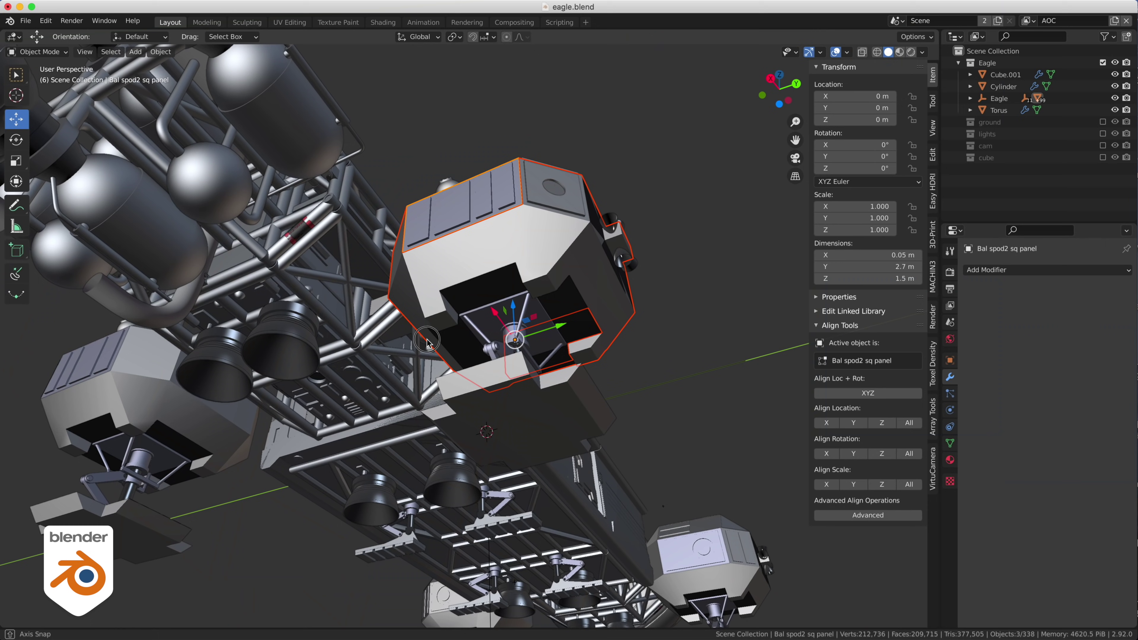
# Add another pod part to the selection, isolate the selected pod parts in local view and show them from the top
pyautogui.keyDown('shift'); pyautogui.click(469, 297); pyautogui.keyUp('shift')
pyautogui.press('KP_Divide')
pyautogui.moveTo(558, 437); pyautogui.dragTo(658, 467, button='middle')
pyautogui.press('KP_7')
pyautogui.scroll(-2, 462, 459)
# Add a cube mesh and move it over the isolated pod in the top view
pyautogui.click(135, 51)
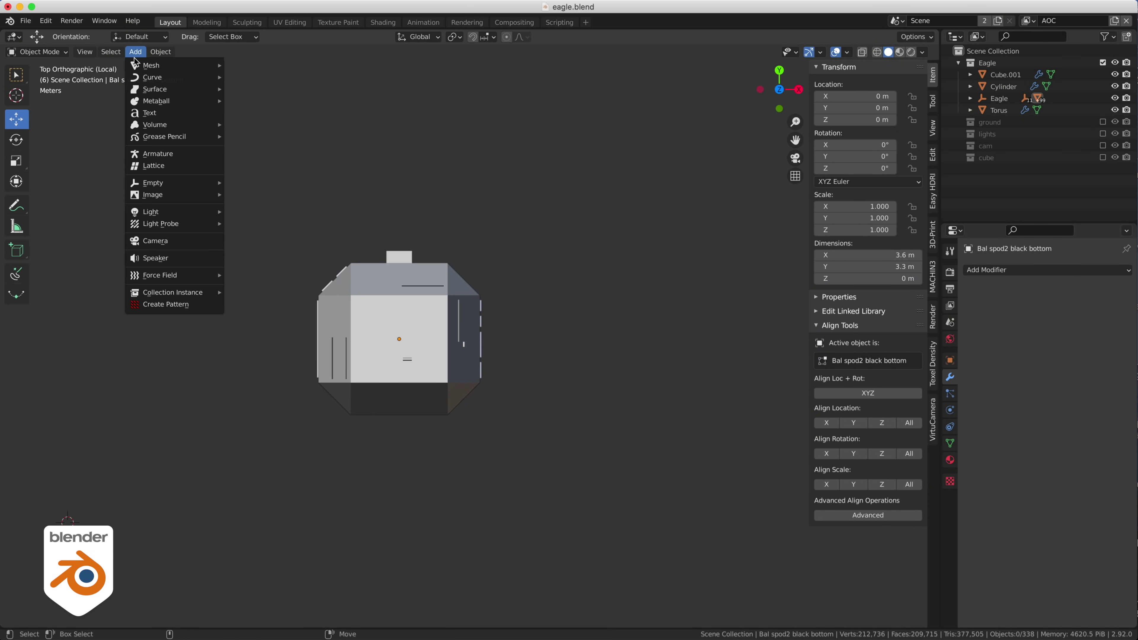
pyautogui.moveTo(148, 63)
pyautogui.click(251, 80)
pyautogui.scroll(-4, 295, 202)
pyautogui.moveTo(350, 380); pyautogui.dragTo(470, 311)
# Scale the cube by 3.202 so it encloses the pod, and display the scene in wireframe
pyautogui.hotkey('shift', 'space')
pyautogui.press('s')
pyautogui.moveTo(497, 308); pyautogui.dragTo(608, 250)
pyautogui.hotkey('shift', 'z')
pyautogui.press('KP_Decimal')
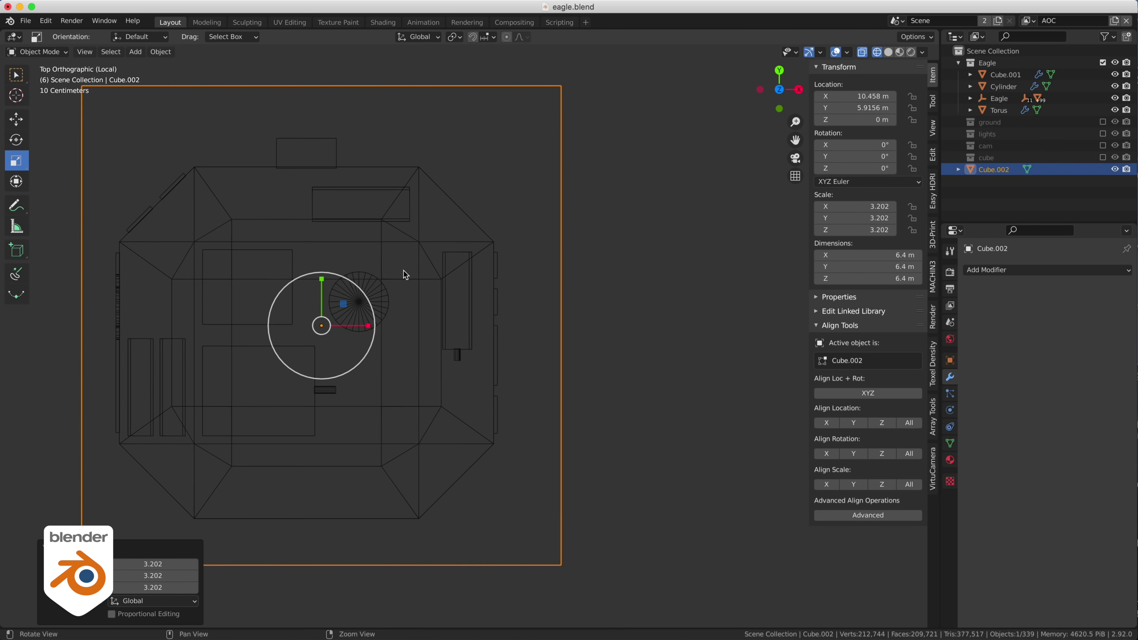
# Snap the cube's +X side vertices to the pod's outer edge, and its back side to the pod's back edge, -1.0819 m in Y
pyautogui.scroll(-2, 402, 272)
pyautogui.hotkey('shift', 's')
pyautogui.click(590, 175)
pyautogui.moveTo(610, 104); pyautogui.dragTo(716, 549)
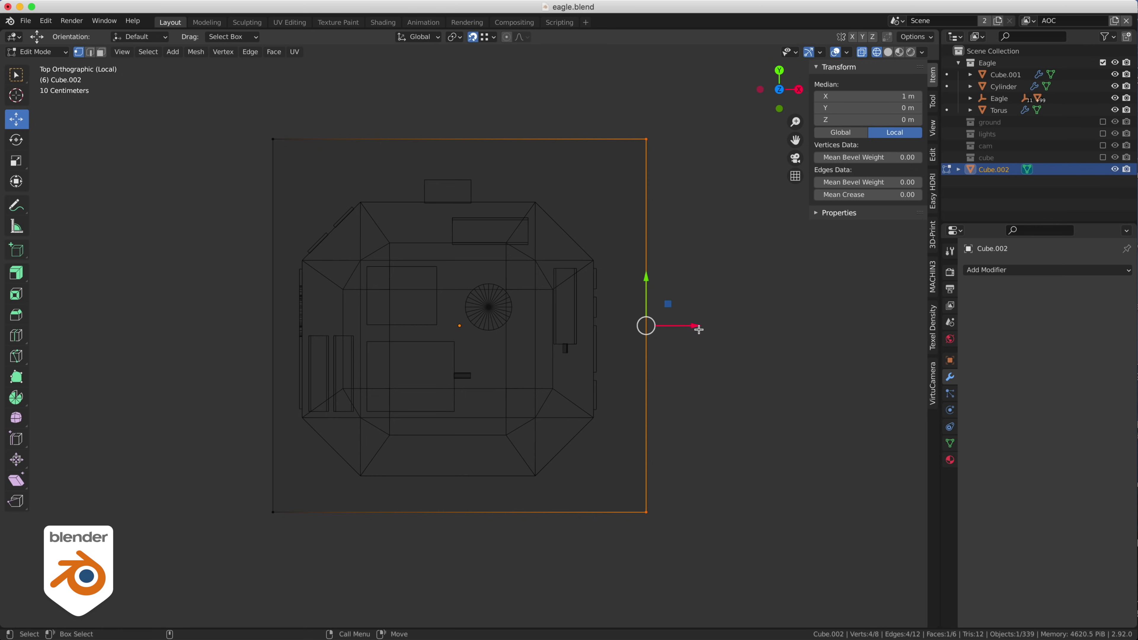
pyautogui.moveTo(698, 329); pyautogui.dragTo(595, 251)
pyautogui.moveTo(242, 112); pyautogui.dragTo(702, 166)
pyautogui.moveTo(434, 90); pyautogui.dragTo(360, 200)
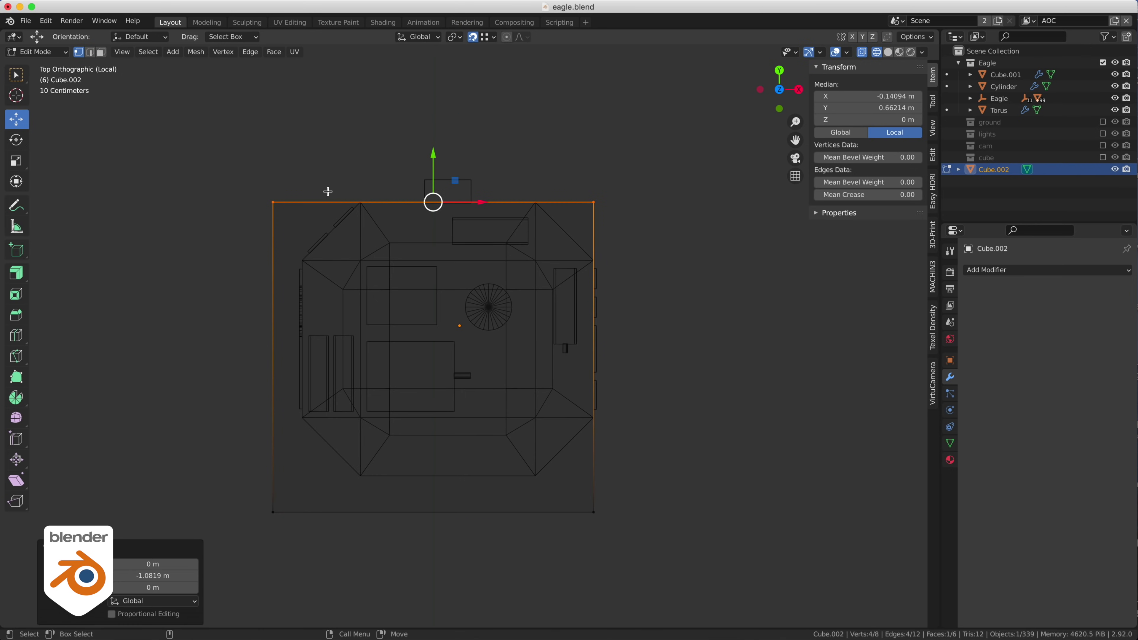
# Snap the cube's -X side vertices to the pod's outermost -X edge
pyautogui.moveTo(206, 167); pyautogui.dragTo(306, 549)
pyautogui.moveTo(317, 358); pyautogui.dragTo(238, 453)
pyautogui.click(238, 453)
pyautogui.hotkey('ctrl', 'z')
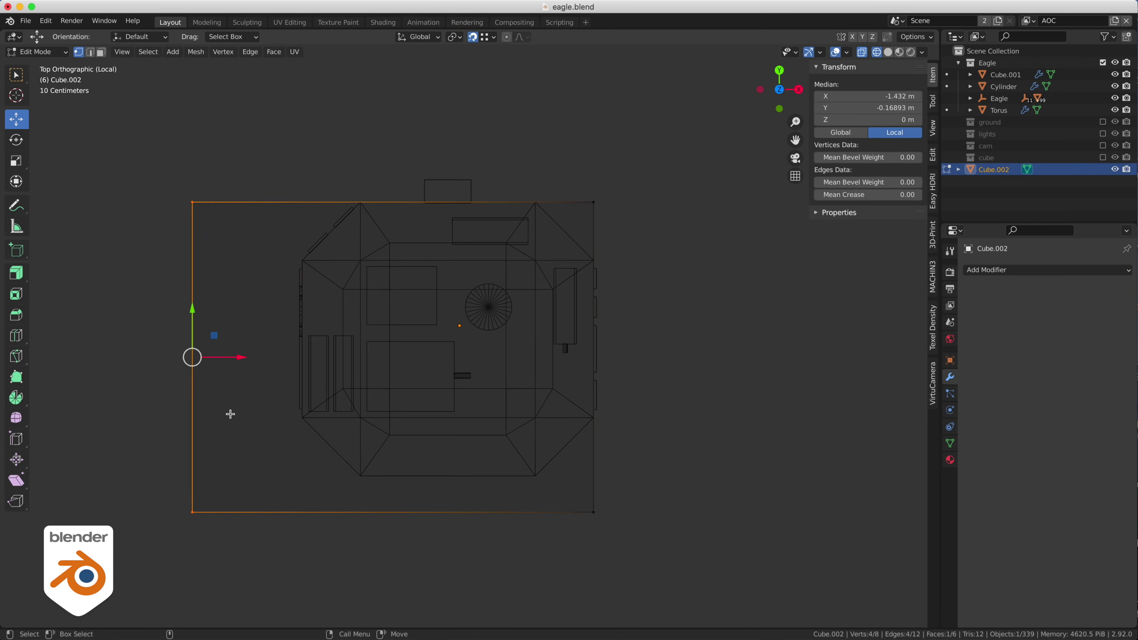
pyautogui.press('g')
pyautogui.click(279, 393)
pyautogui.moveTo(322, 357); pyautogui.dragTo(303, 417)
pyautogui.hotkey('shift', 'Tab')
# Select the cube's front (-Y) vertices and snap them back to the pod's front edge
pyautogui.moveTo(265, 481); pyautogui.dragTo(626, 548)
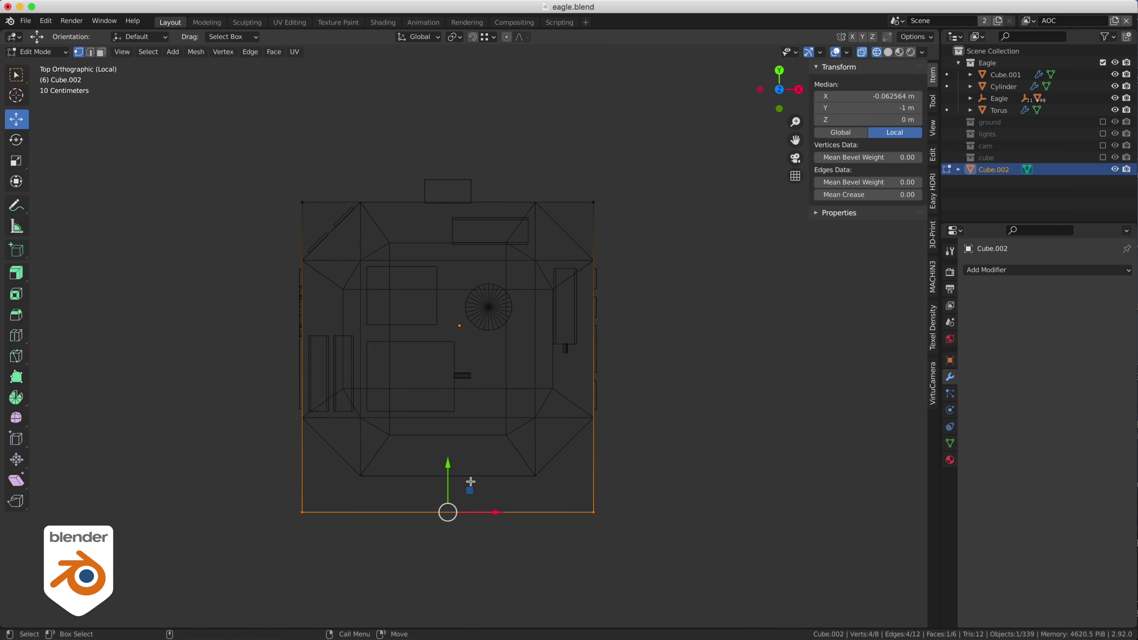
pyautogui.moveTo(448, 467); pyautogui.dragTo(536, 477)
pyautogui.hotkey('shift', 'Tab')
# In the front view, snap the cube's bottom vertices to the pod's lower side corners, moving them -0.73575 m in Z
pyautogui.press('F1')
pyautogui.keyDown('alt'); pyautogui.moveTo(630, 464); pyautogui.dragTo(643, 507, button='middle'); pyautogui.keyUp('alt')
pyautogui.moveTo(234, 343); pyautogui.dragTo(636, 430)
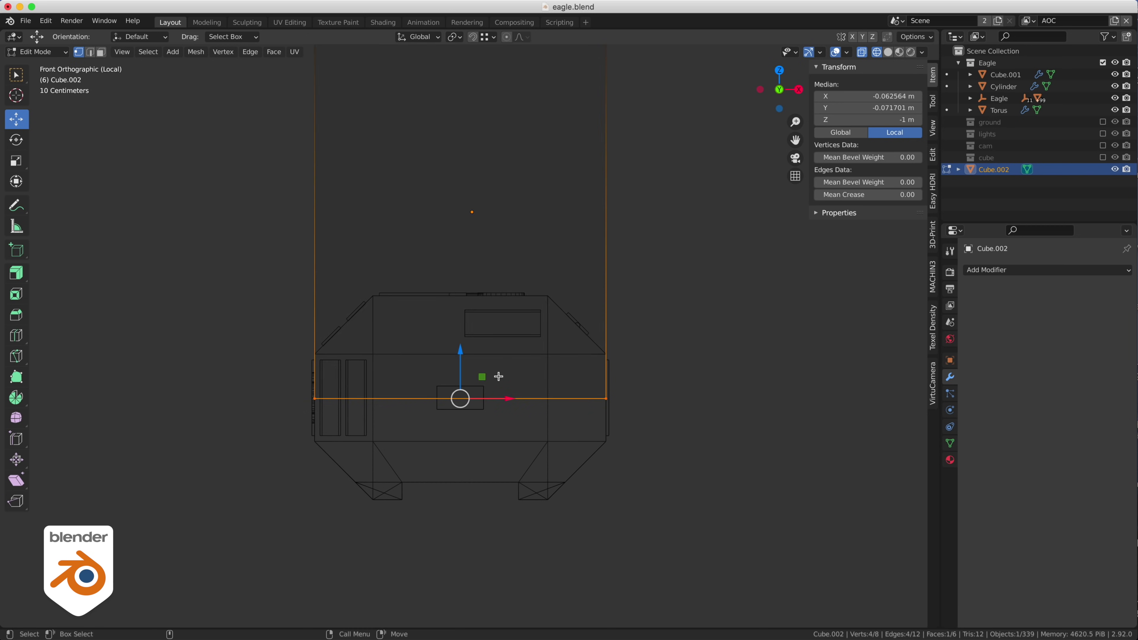
pyautogui.moveTo(460, 353); pyautogui.dragTo(550, 437)
pyautogui.press('x')
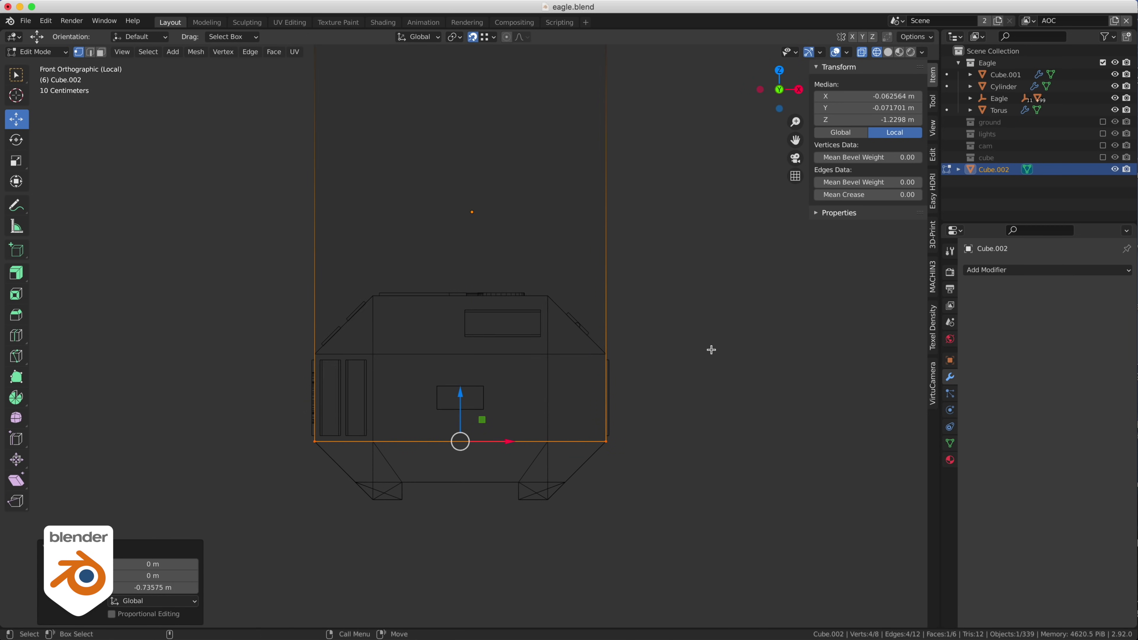
# Snap the cube's top vertices down to the pod's upper side corners, moving them -2.5762 m in Z
pyautogui.keyDown('alt'); pyautogui.moveTo(711, 350); pyautogui.dragTo(717, 312, button='right'); pyautogui.keyUp('alt')
pyautogui.moveTo(309, 62); pyautogui.dragTo(682, 150)
pyautogui.moveTo(470, 67); pyautogui.dragTo(600, 356)
pyautogui.keyDown('alt'); pyautogui.moveTo(599, 357); pyautogui.dragTo(643, 364, button='right'); pyautogui.keyUp('alt')
pyautogui.keyDown('alt'); pyautogui.moveTo(642, 363); pyautogui.dragTo(648, 357); pyautogui.keyUp('alt')
pyautogui.press('Tab')
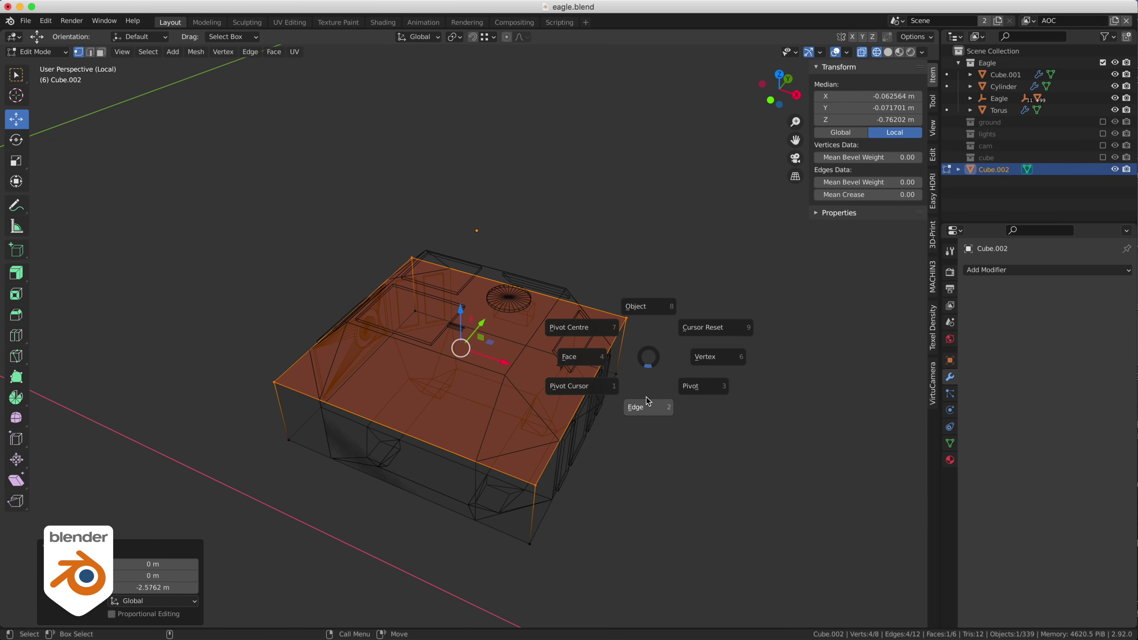
# Select the cube's four vertical corner edges as an edge ring
pyautogui.click(647, 404)
pyautogui.click(624, 342)
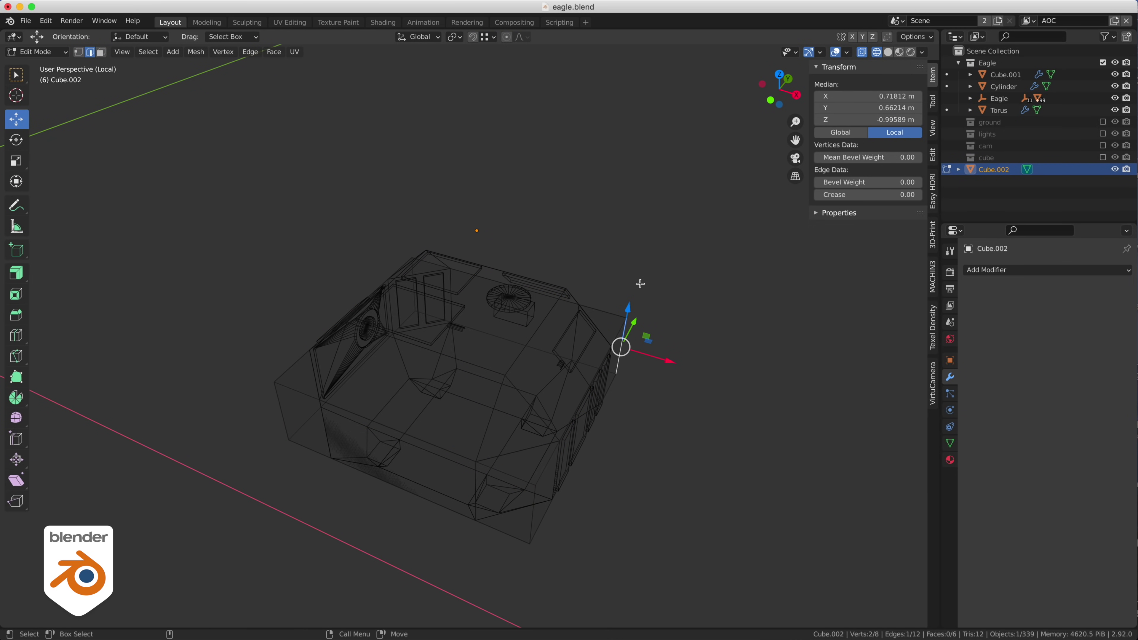
pyautogui.keyDown('shift'); pyautogui.click(535, 507); pyautogui.keyUp('shift')
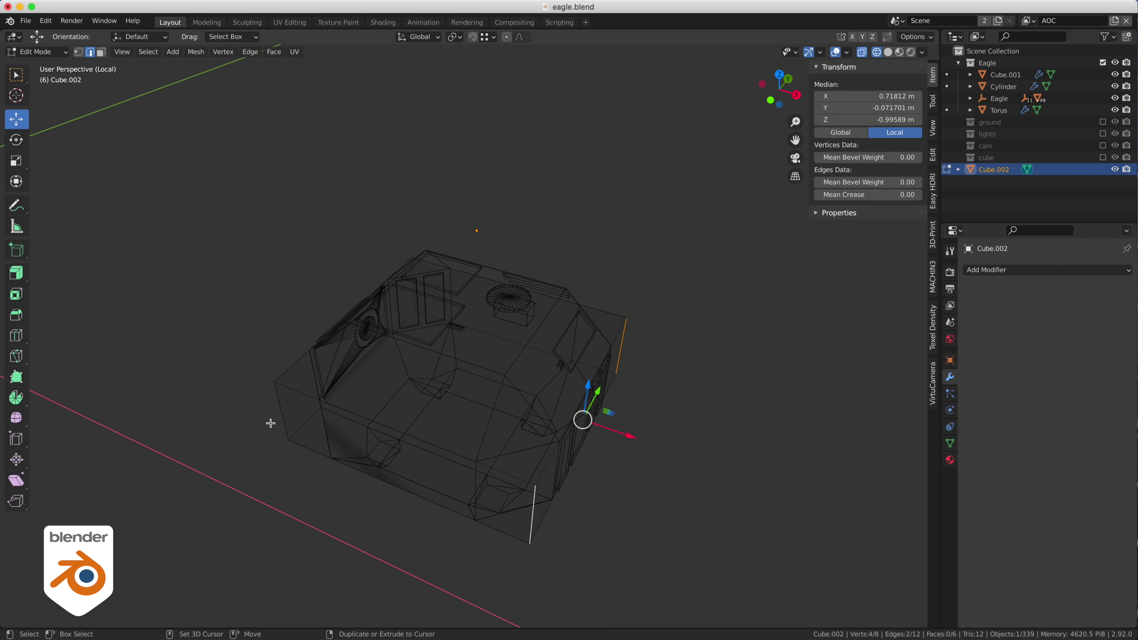
pyautogui.click(671, 343)
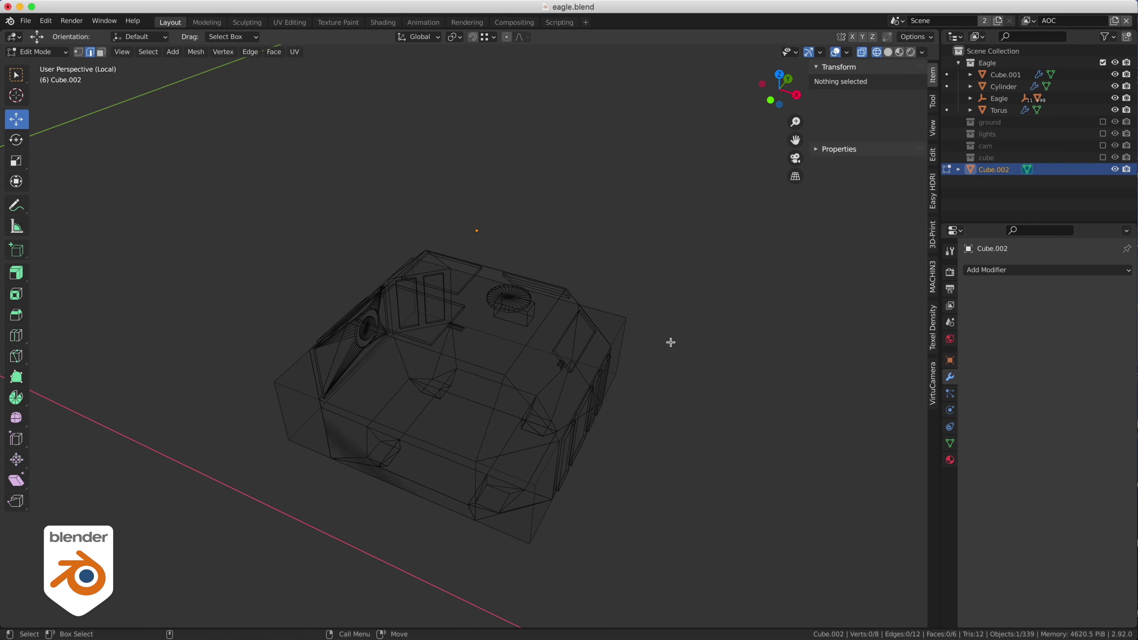
pyautogui.click(620, 338)
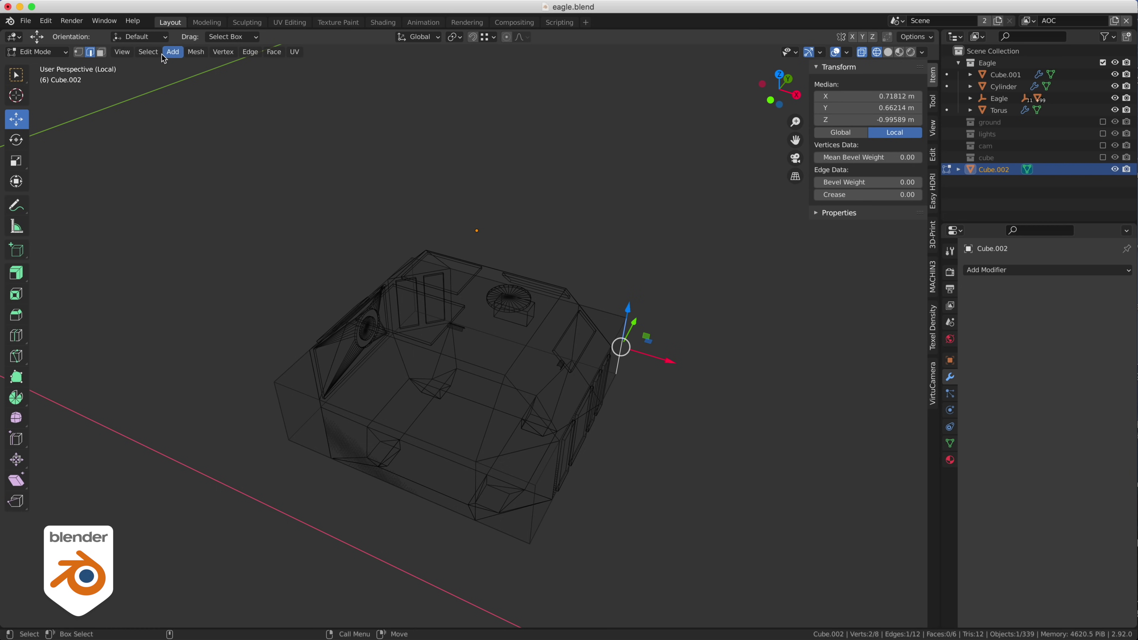
pyautogui.click(148, 52)
pyautogui.moveTo(181, 201)
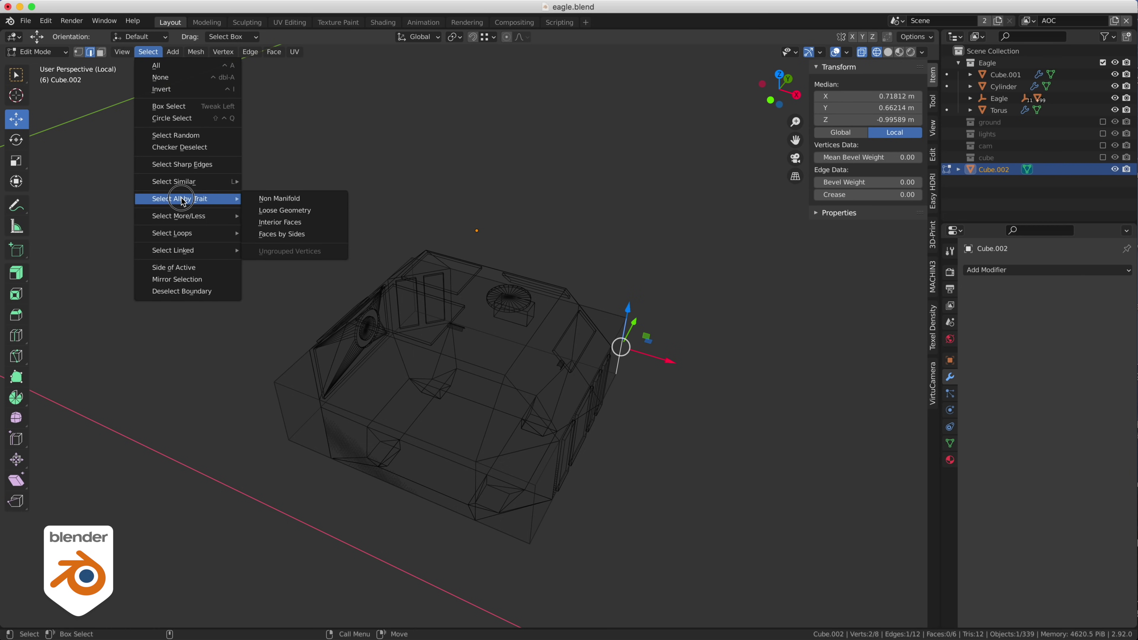
pyautogui.moveTo(186, 223)
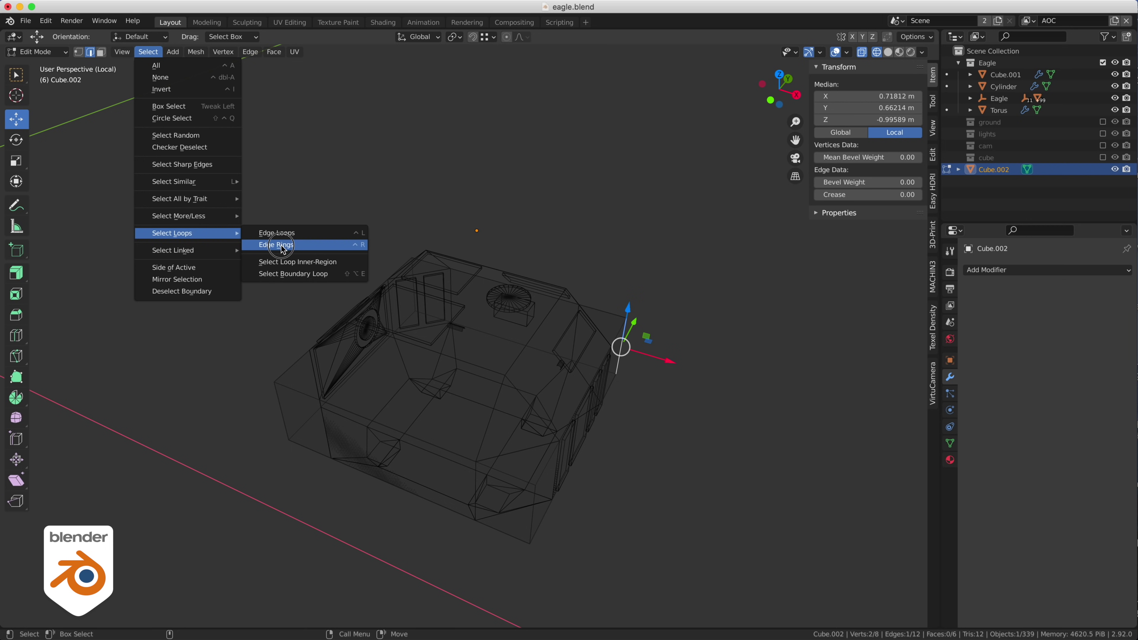
pyautogui.click(281, 245)
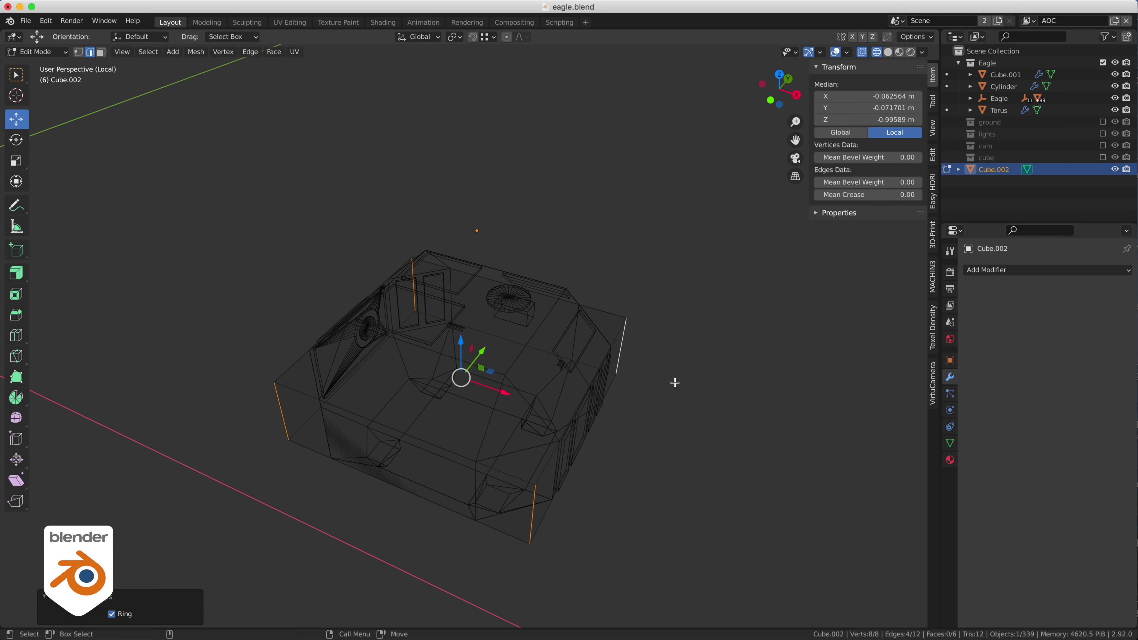
# Bevel the cube's four vertical edges with one segment and a 0.314 m offset width
pyautogui.click(16, 315)
pyautogui.moveTo(460, 325); pyautogui.dragTo(470, 302)
pyautogui.keyDown('alt'); pyautogui.moveTo(434, 244); pyautogui.dragTo(484, 240); pyautogui.keyUp('alt')
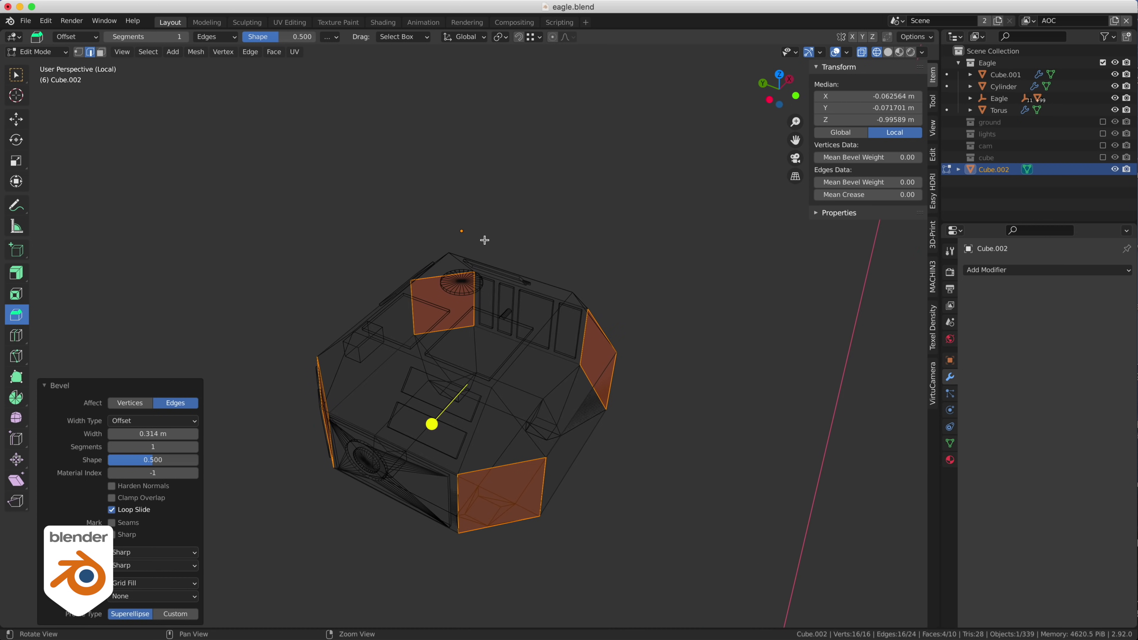
# Hide the Eagle collection, display the bevelled cube in solid shading and resume editing its mesh
pyautogui.press('Tab')
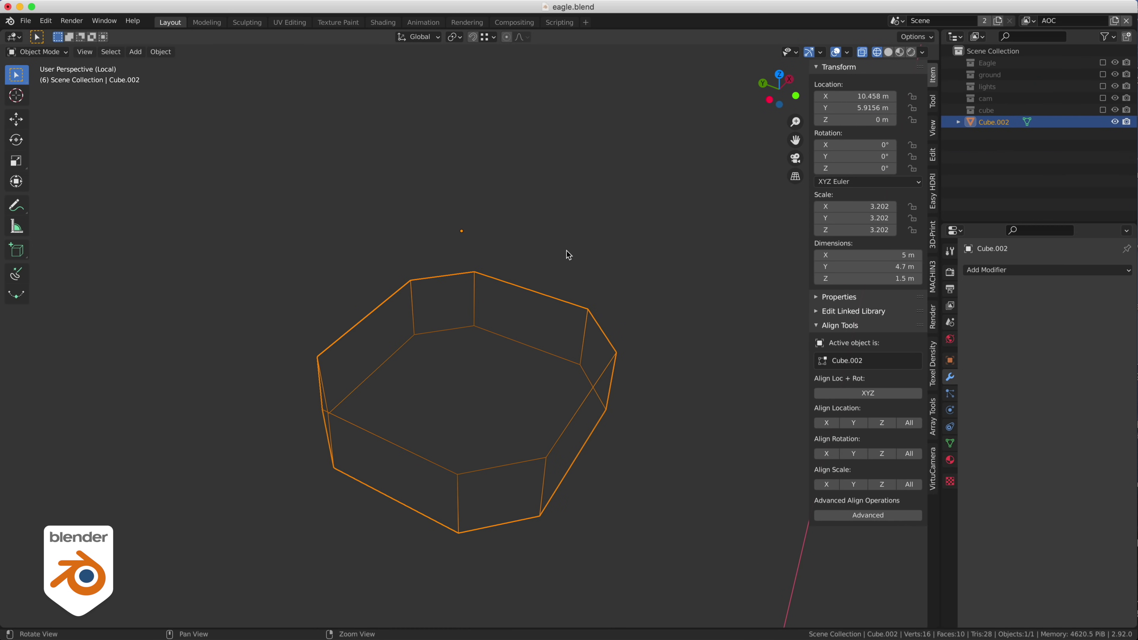
pyautogui.hotkey('alt', 'z')
pyautogui.moveTo(538, 262)
pyautogui.keyDown('alt'); pyautogui.mouseDown()
pyautogui.moveTo(630, 198)
pyautogui.moveTo(487, 293)
pyautogui.mouseUp(); pyautogui.keyUp('alt')
pyautogui.press('Tab')
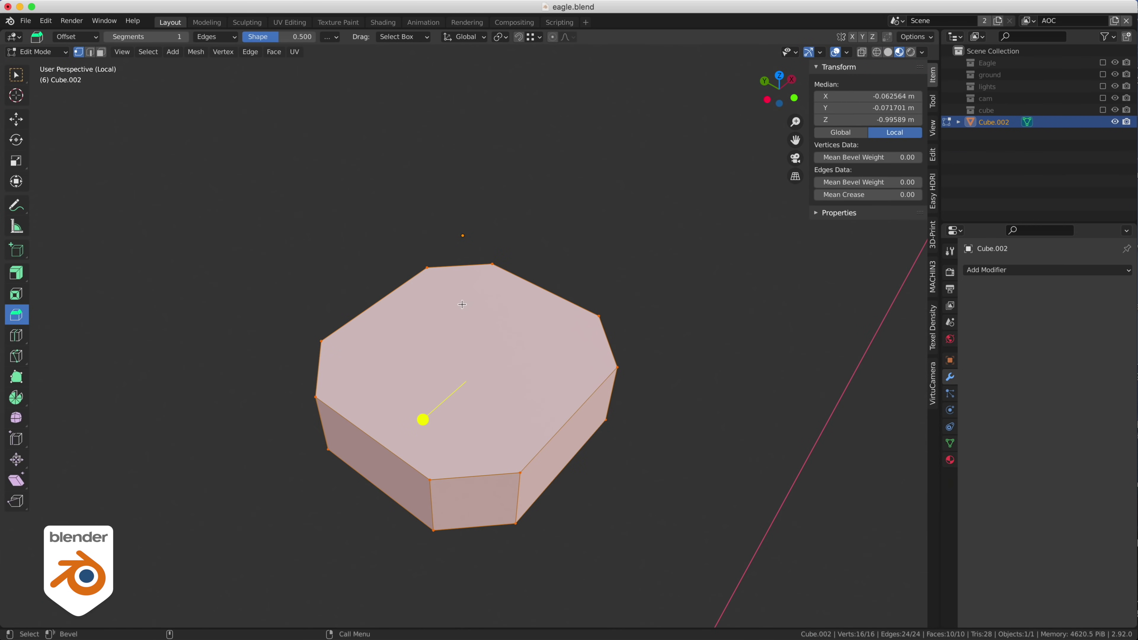
# Connect opposite corner vertices across the top face with four crossing edges, forming a central square
pyautogui.press('w')
pyautogui.click(599, 316)
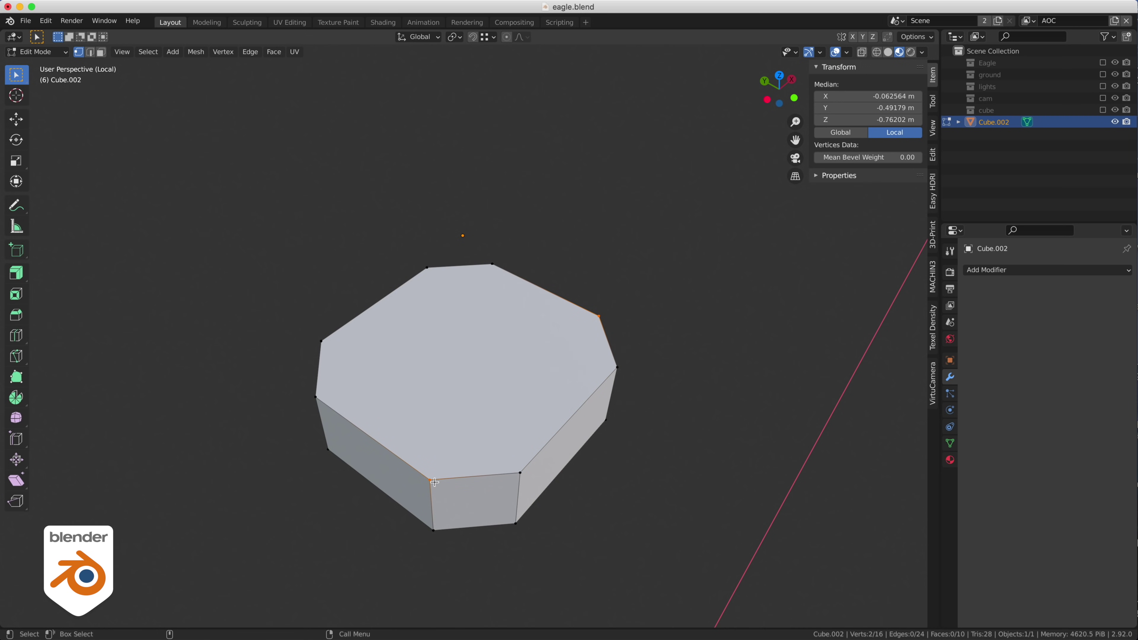
pyautogui.press('j')
pyautogui.click(522, 472)
pyautogui.keyDown('shift'); pyautogui.click(323, 340); pyautogui.keyUp('shift')
pyautogui.press('j')
pyautogui.click(316, 397)
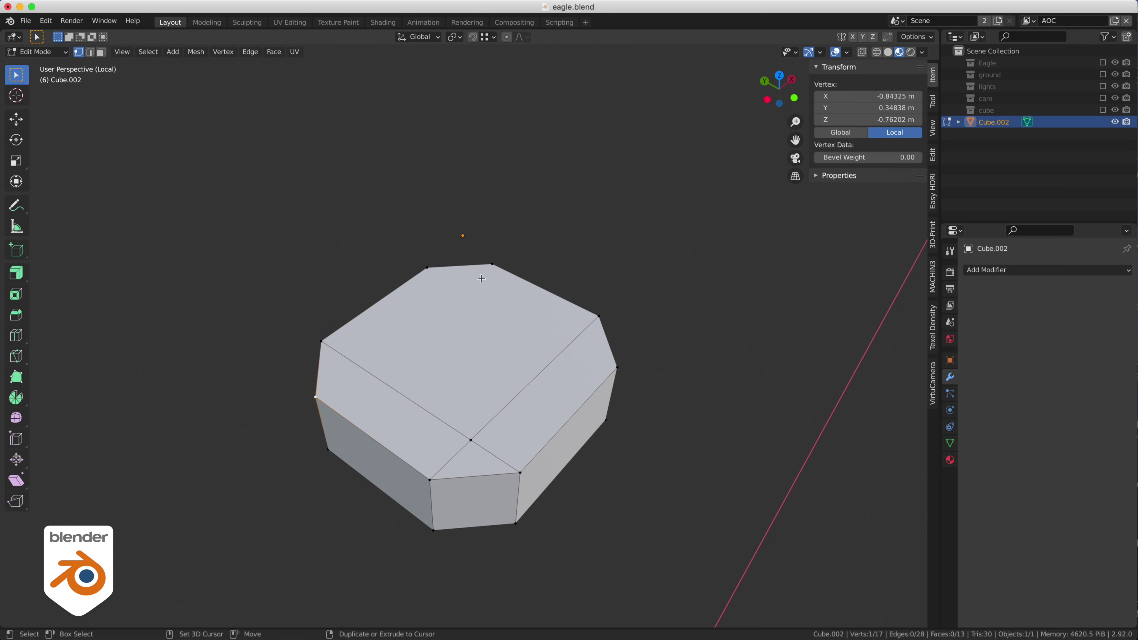
pyautogui.press('j')
pyautogui.click(427, 268)
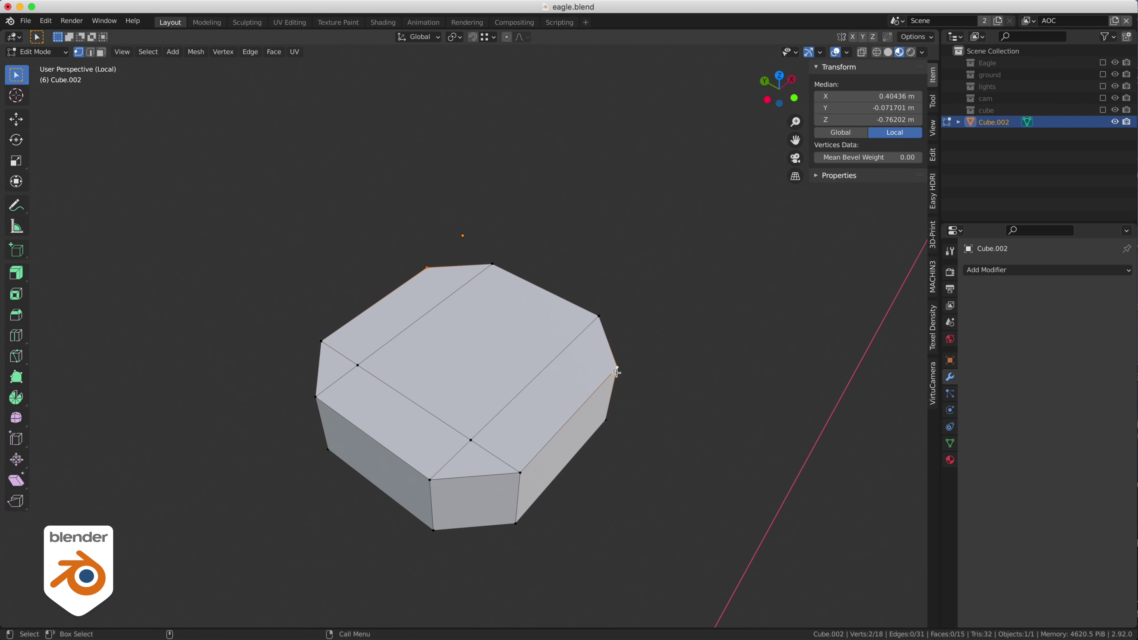
pyautogui.press('j')
# Connect opposite corner vertices across the underside with four crossing edges, matching the grid on the top face
pyautogui.moveTo(619, 376); pyautogui.dragTo(644, 285, button='middle')
pyautogui.click(566, 240)
pyautogui.keyDown('shift'); pyautogui.click(288, 368); pyautogui.keyUp('shift')
pyautogui.press('j')
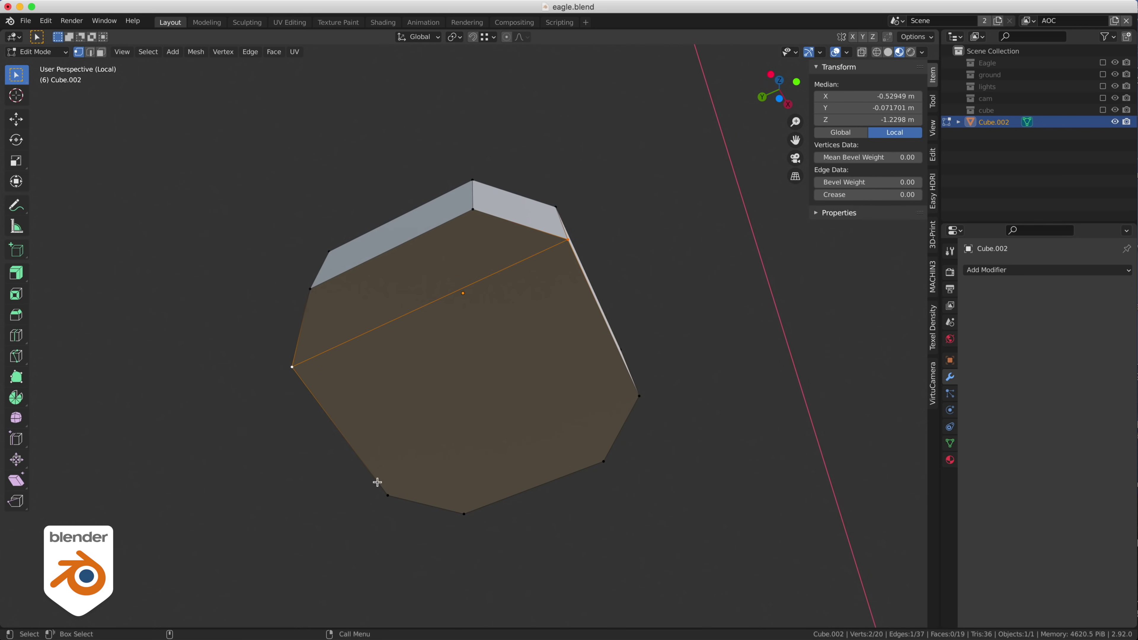
pyautogui.click(387, 494)
pyautogui.keyDown('shift'); pyautogui.click(639, 395); pyautogui.keyUp('shift')
pyautogui.press('j')
pyautogui.click(604, 461)
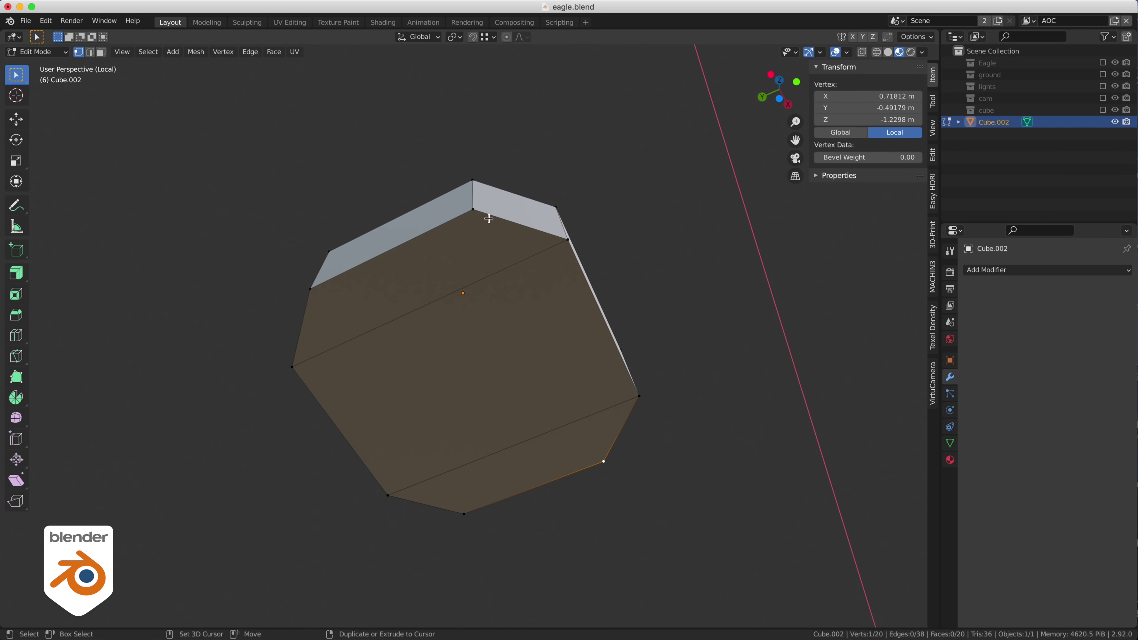
pyautogui.press('j')
pyautogui.click(311, 288)
pyautogui.keyDown('shift'); pyautogui.click(465, 512); pyautogui.keyUp('shift')
pyautogui.press('j')
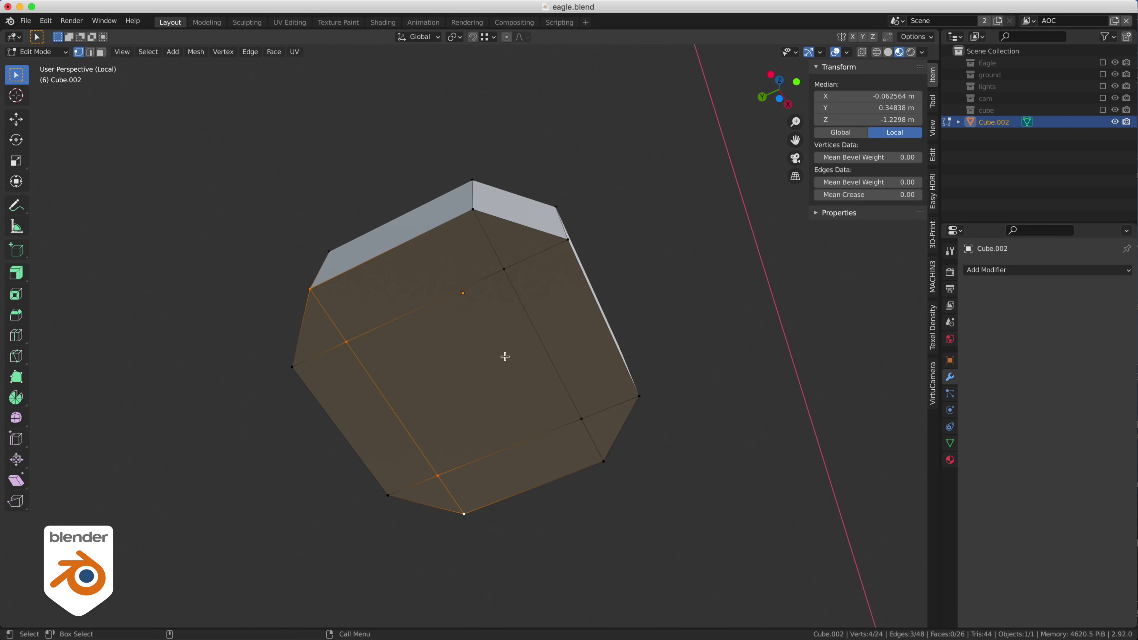
# Select the central square faces on both the underside and the top
pyautogui.press('3')
pyautogui.click(532, 354)
pyautogui.moveTo(532, 354); pyautogui.dragTo(475, 333, button='middle')
pyautogui.keyDown('shift'); pyautogui.click(475, 334); pyautogui.keyUp('shift')
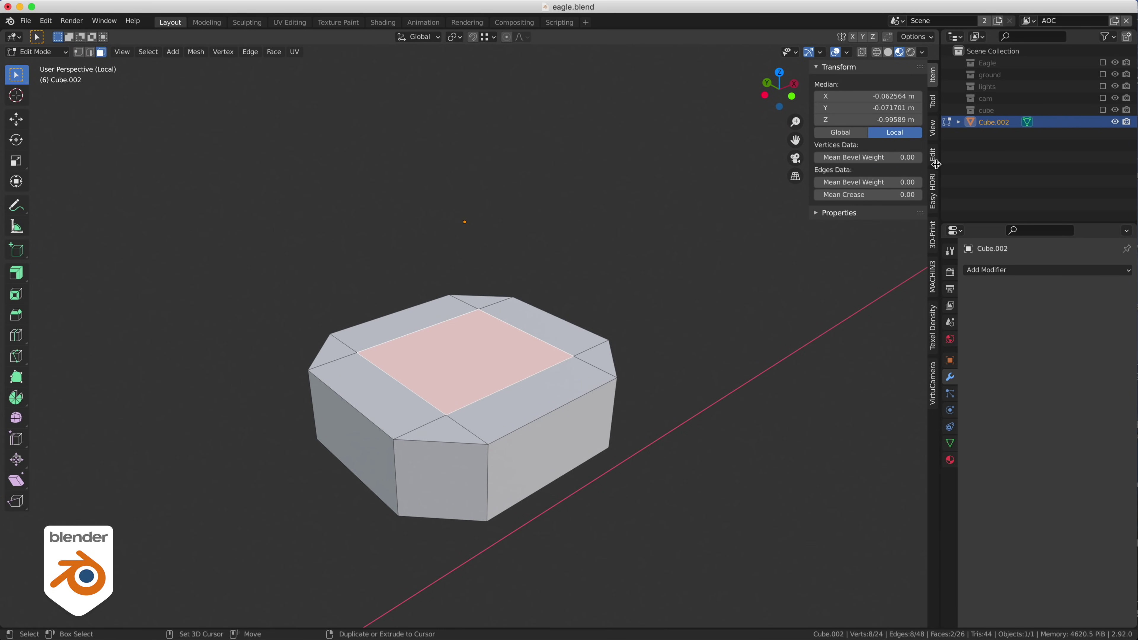
# Show the Eagle collection again and frame the pod in the right orthographic wireframe view
pyautogui.click(1103, 63)
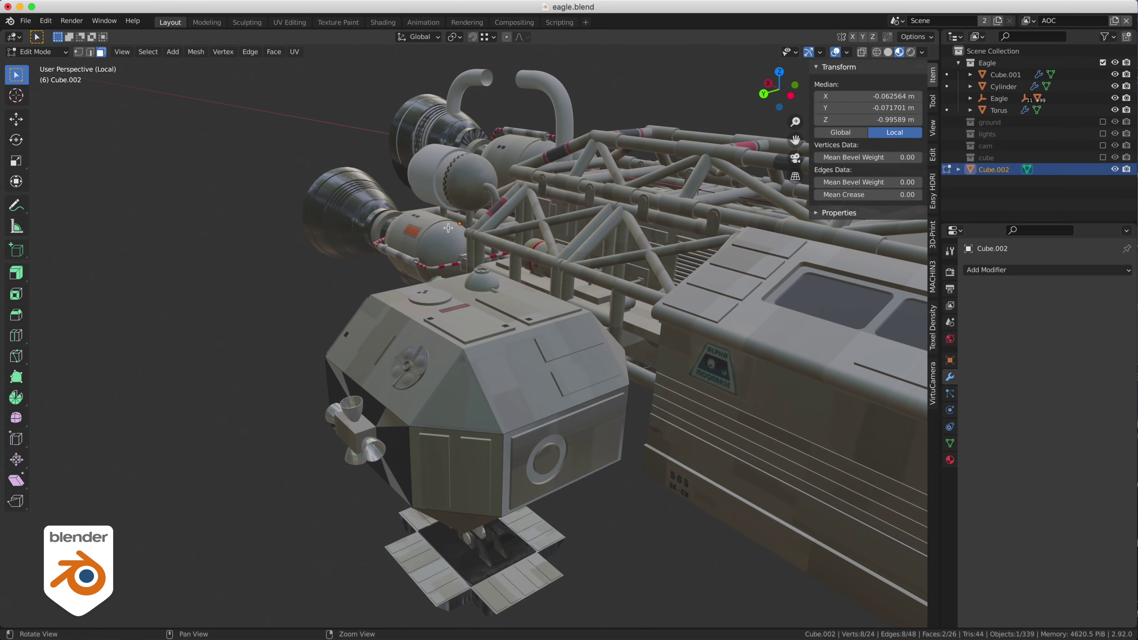
pyautogui.moveTo(426, 197)
pyautogui.mouseDown(button='middle')
pyautogui.moveTo(467, 152)
pyautogui.moveTo(514, 246)
pyautogui.moveTo(511, 287)
pyautogui.moveTo(574, 330)
pyautogui.moveTo(607, 333)
pyautogui.moveTo(593, 326)
pyautogui.mouseUp(button='middle')
pyautogui.hotkey('shift', 'z')
pyautogui.press('KP_3')
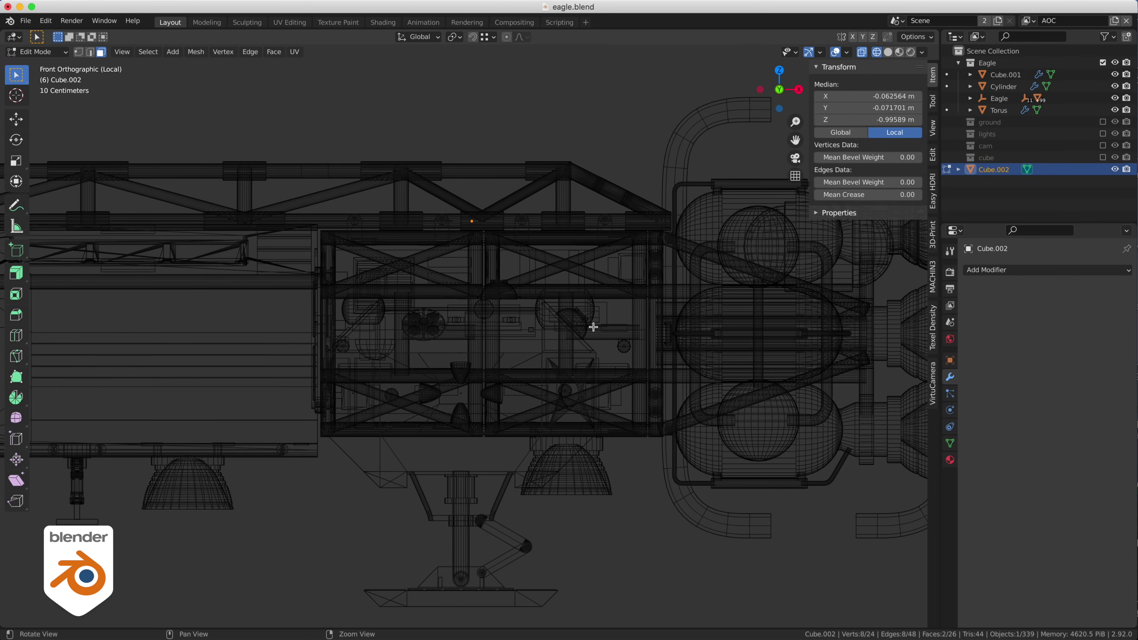
pyautogui.scroll(5, 593, 327)
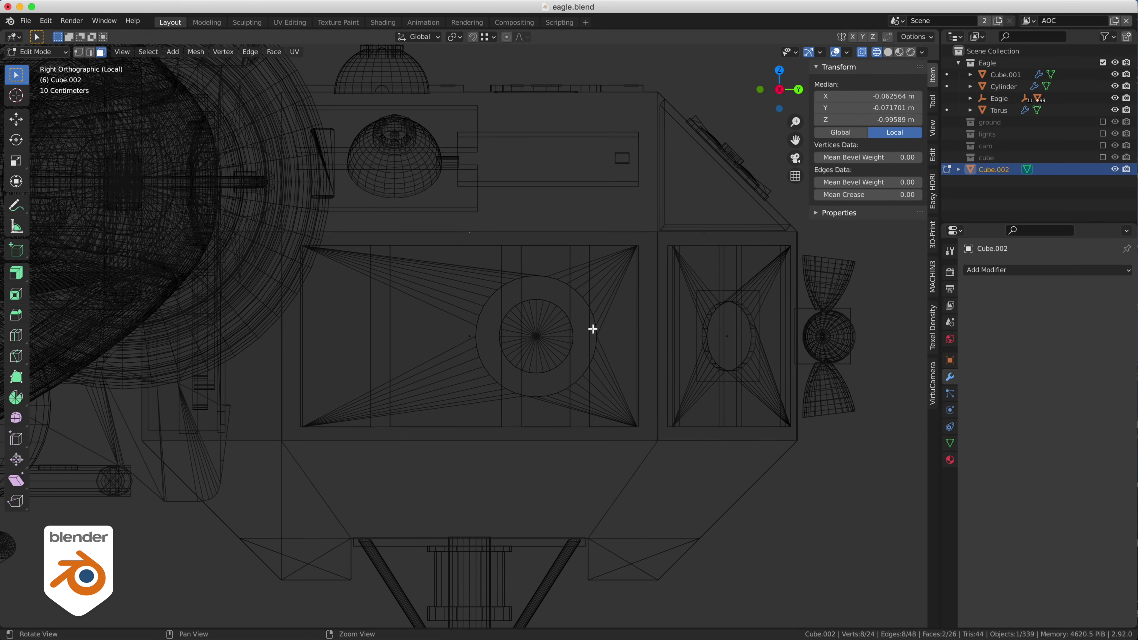
# Scale the two central faces by 2.333 along Z to reach the original pod's height, and return to Object Mode
pyautogui.hotkey('shift', 'space')
pyautogui.press('s')
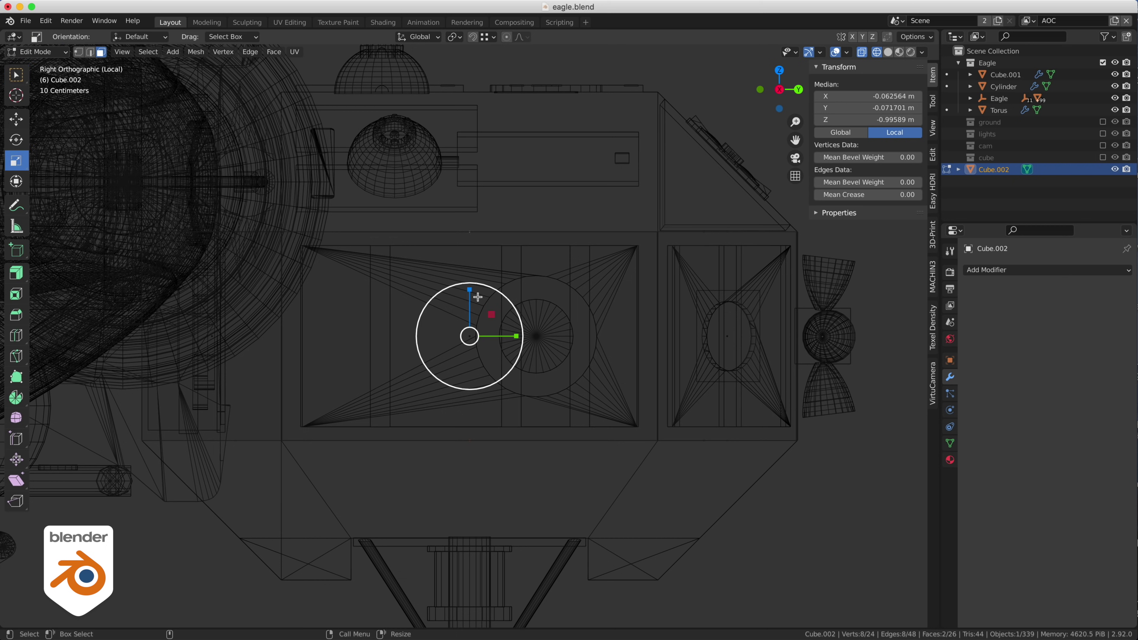
pyautogui.moveTo(468, 288); pyautogui.dragTo(470, 226)
pyautogui.keyDown('alt'); pyautogui.moveTo(643, 229); pyautogui.dragTo(610, 272); pyautogui.keyUp('alt')
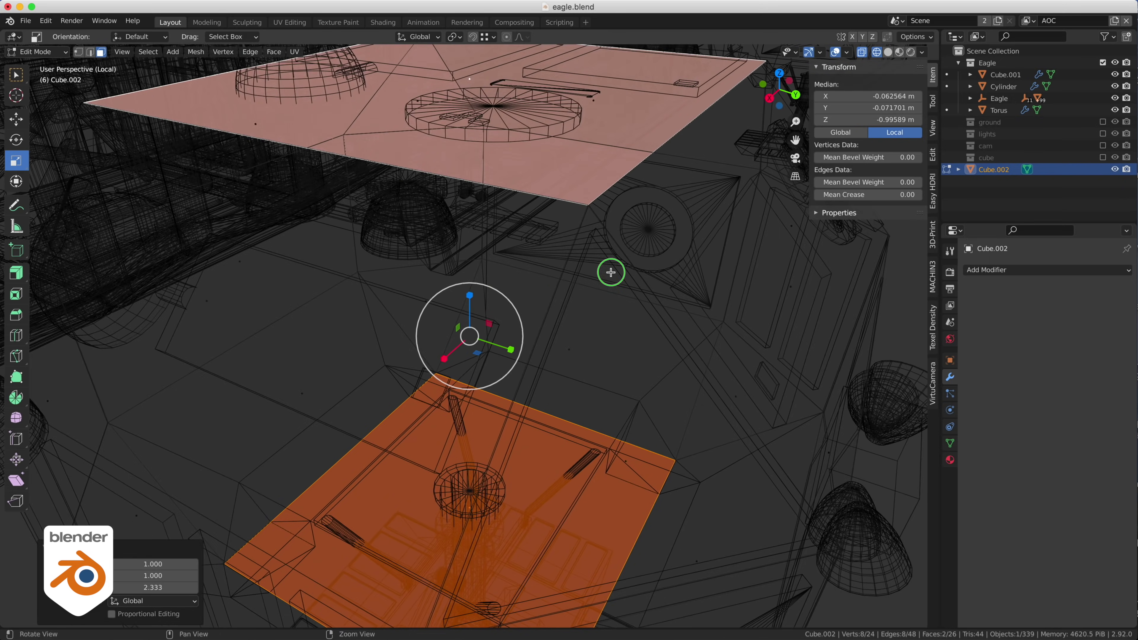
pyautogui.keyDown('alt'); pyautogui.moveTo(609, 272); pyautogui.dragTo(423, 276, button='right'); pyautogui.keyUp('alt')
pyautogui.keyDown('alt'); pyautogui.moveTo(601, 289); pyautogui.dragTo(598, 315); pyautogui.keyUp('alt')
pyautogui.hotkey('ctrl', 'Tab')
pyautogui.click(637, 360)
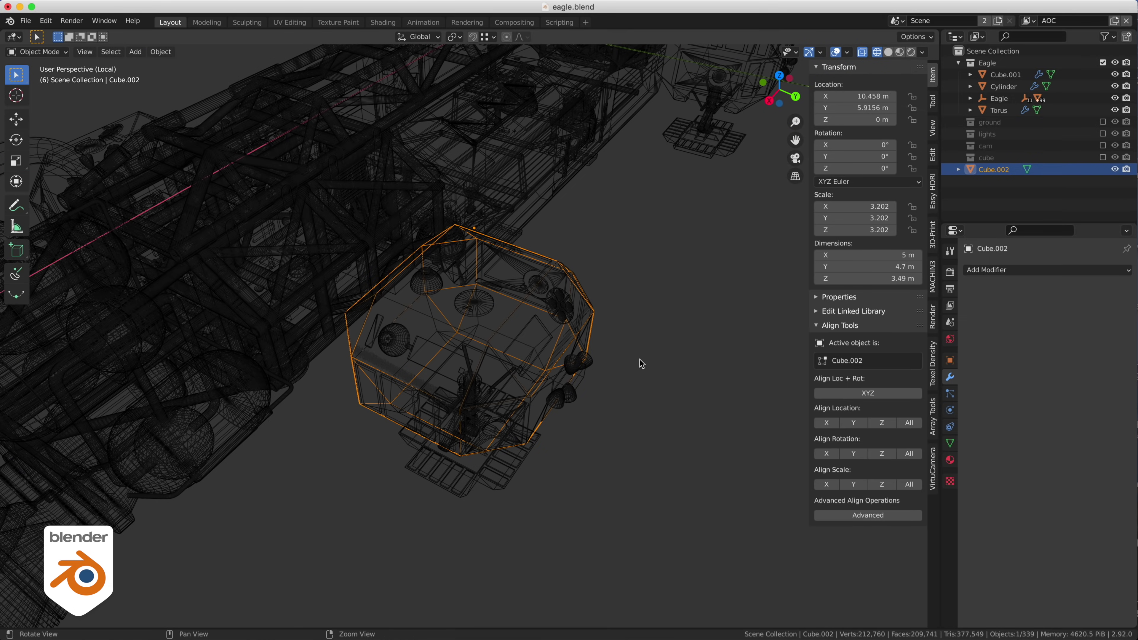
# Select the original pod body (Bal spod2 main) together with the new cube and isolate both in the front view
pyautogui.keyDown('alt'); pyautogui.moveTo(637, 361); pyautogui.dragTo(588, 432); pyautogui.keyUp('alt')
pyautogui.keyDown('shift'); pyautogui.click(520, 413); pyautogui.keyUp('shift')
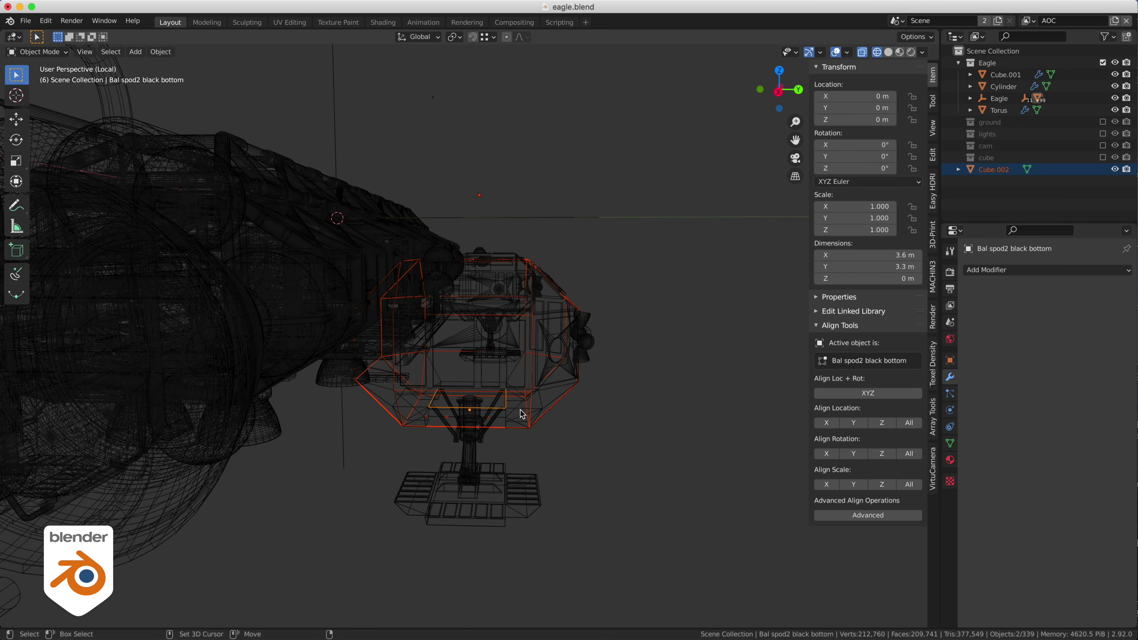
pyautogui.click(521, 414)
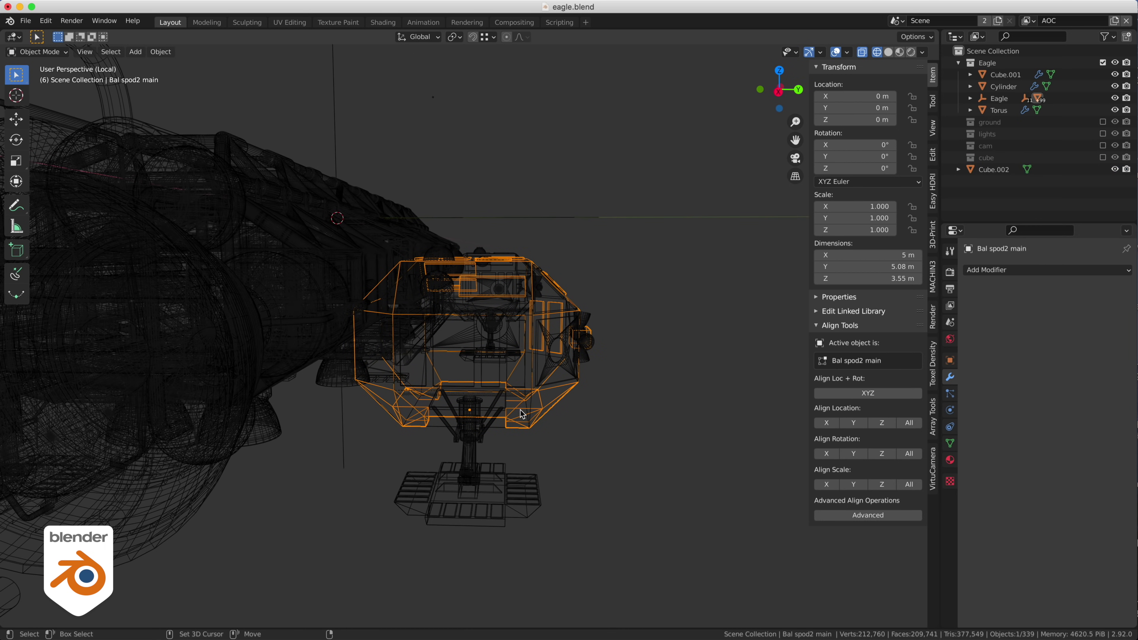
pyautogui.click(497, 433)
pyautogui.press('Escape')
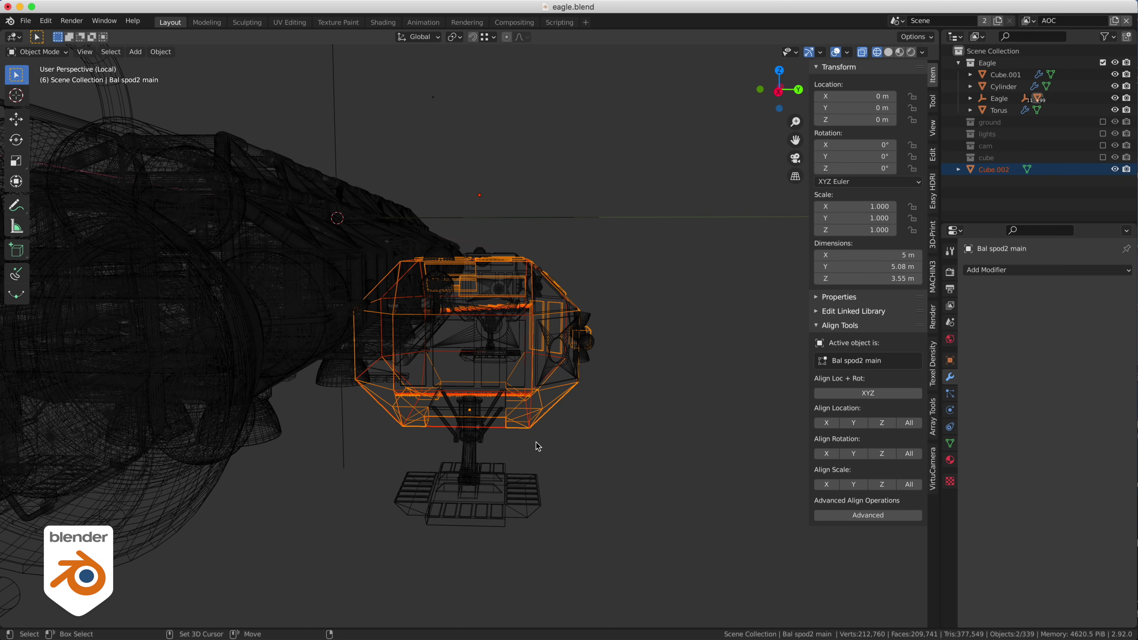
pyautogui.press('f')
pyautogui.press('1')
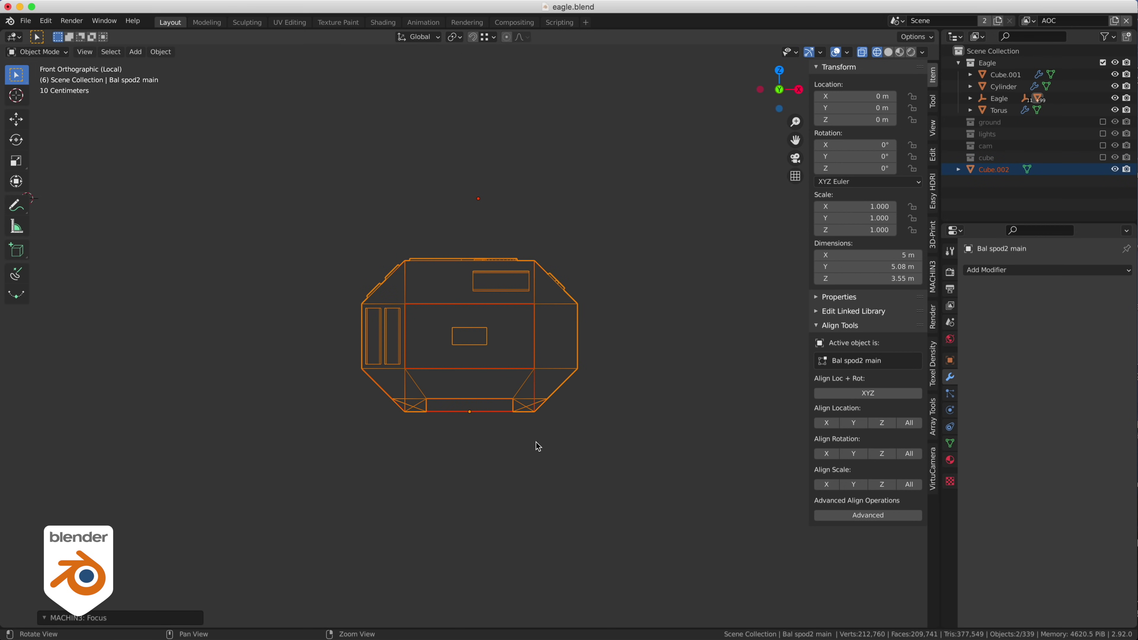
# Compare the new pod's underside with the original, then add a 2 m cube in the front wireframe view
pyautogui.click(510, 443)
pyautogui.scroll(5, 467, 386)
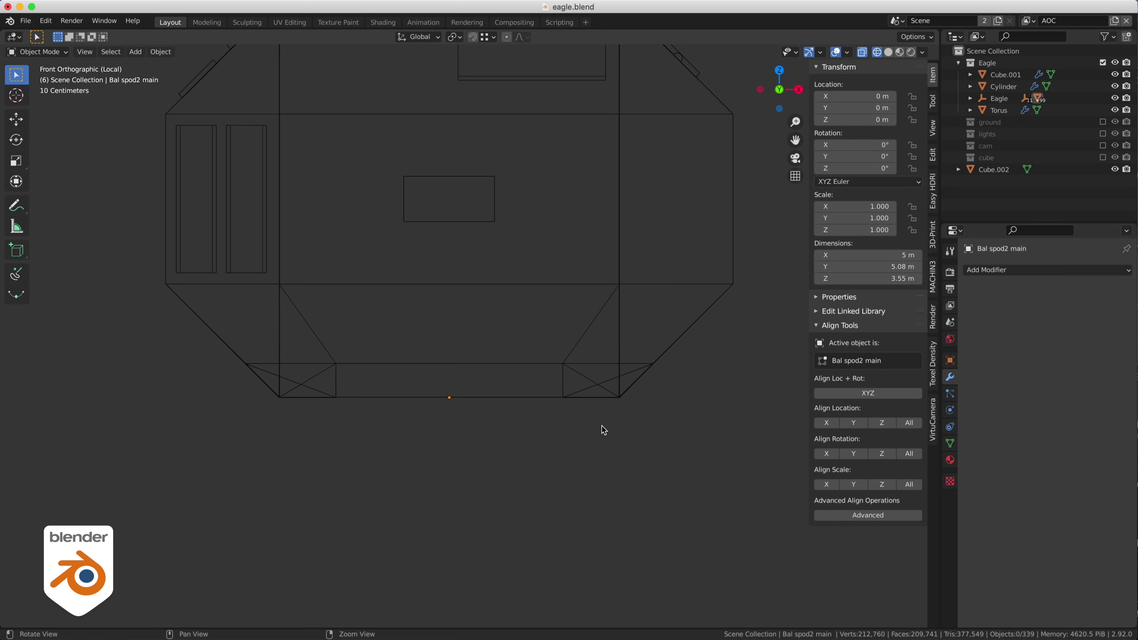
pyautogui.moveTo(604, 430); pyautogui.dragTo(627, 448, button='middle')
pyautogui.scroll(-4, 627, 448)
pyautogui.hotkey('shift', 'z')
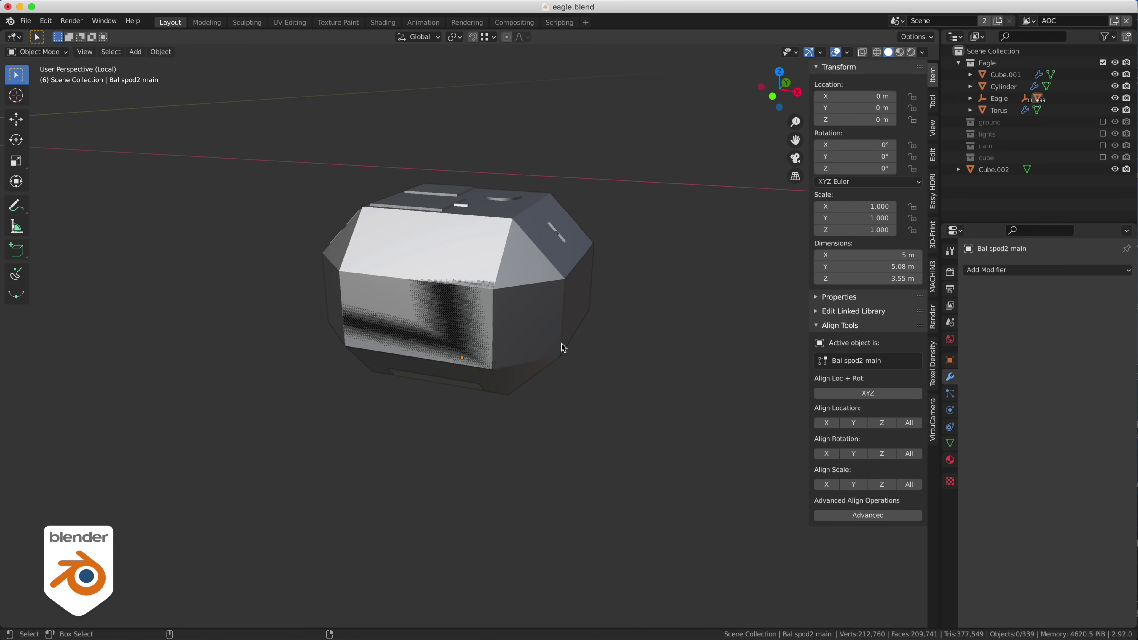
pyautogui.click(555, 330)
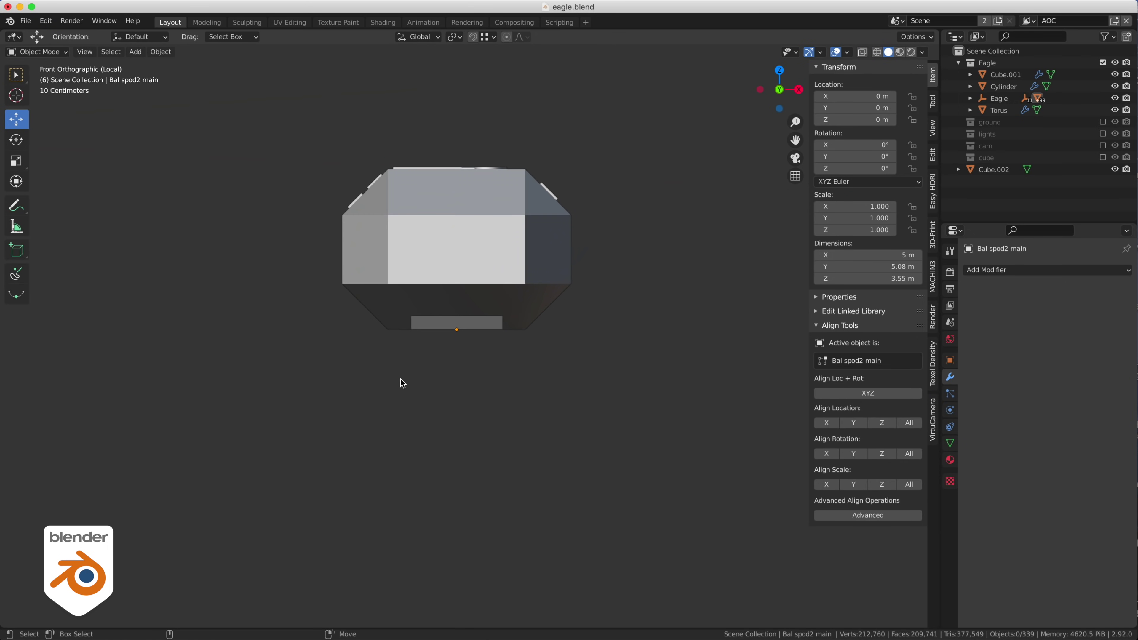
pyautogui.hotkey('shift', 'z')
pyautogui.keyDown('ctrl'); pyautogui.moveTo(401, 384); pyautogui.dragTo(516, 398, button='middle'); pyautogui.keyUp('ctrl')
pyautogui.click(136, 52)
pyautogui.moveTo(143, 64)
pyautogui.click(280, 76)
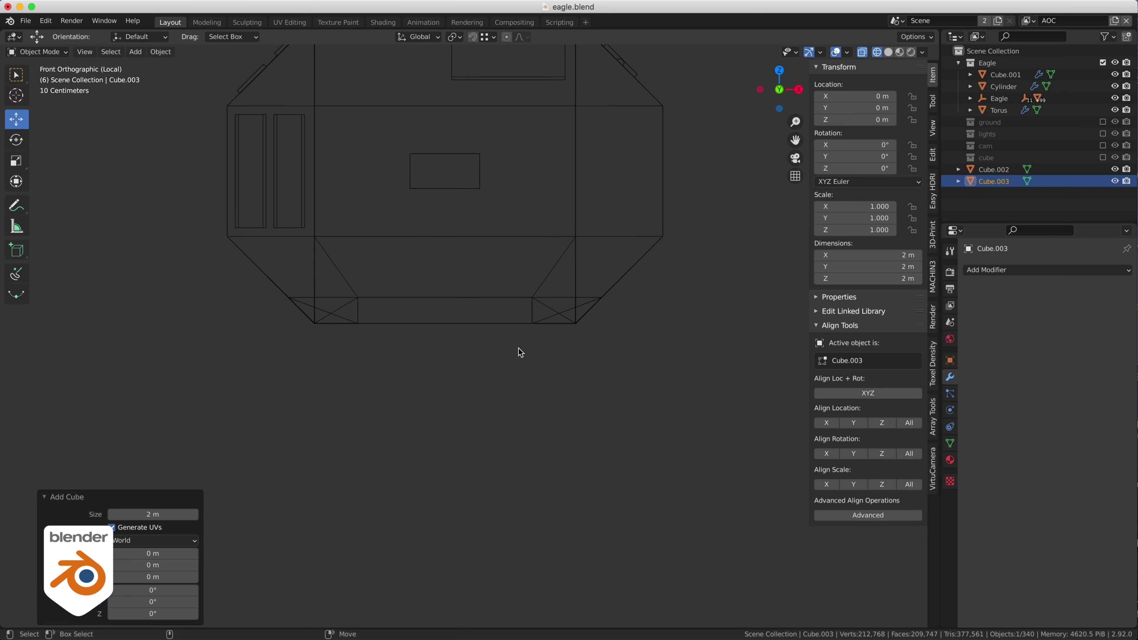
# Move the new cube to the middle of the pod's bottom edge in the front view, at X 10.258 m
pyautogui.hotkey('shift', 'Tab')
pyautogui.moveTo(583, 345); pyautogui.dragTo(552, 339, button='right')
pyautogui.moveTo(571, 323); pyautogui.dragTo(483, 321)
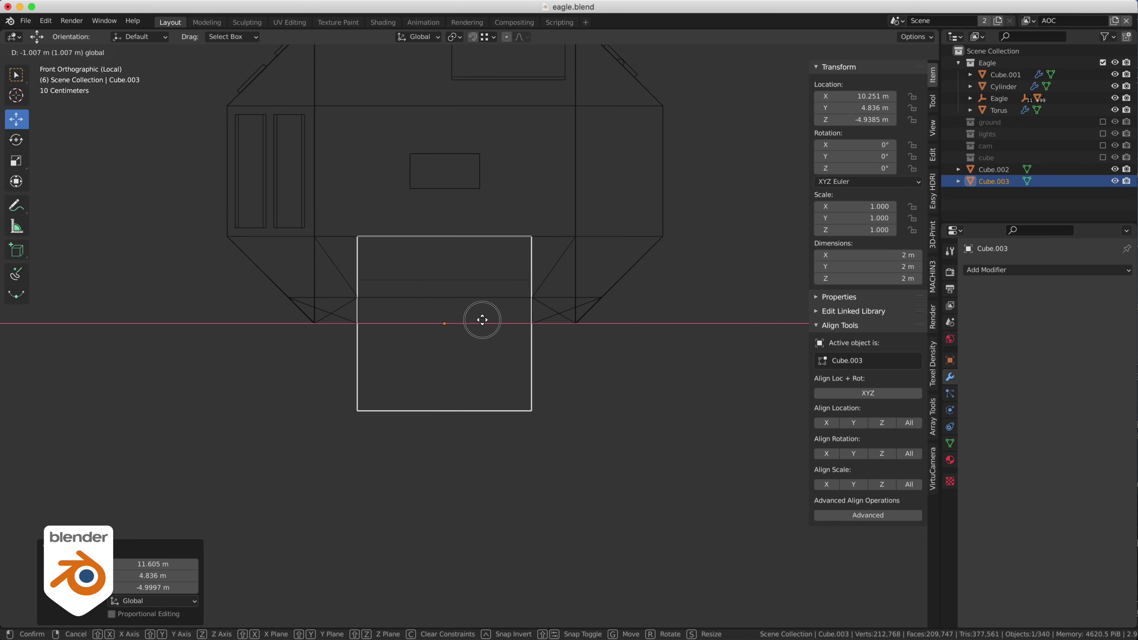
pyautogui.keyDown('ctrl'); pyautogui.moveTo(506, 332); pyautogui.dragTo(602, 353, button='middle'); pyautogui.keyUp('ctrl')
pyautogui.moveTo(475, 312); pyautogui.dragTo(477, 313)
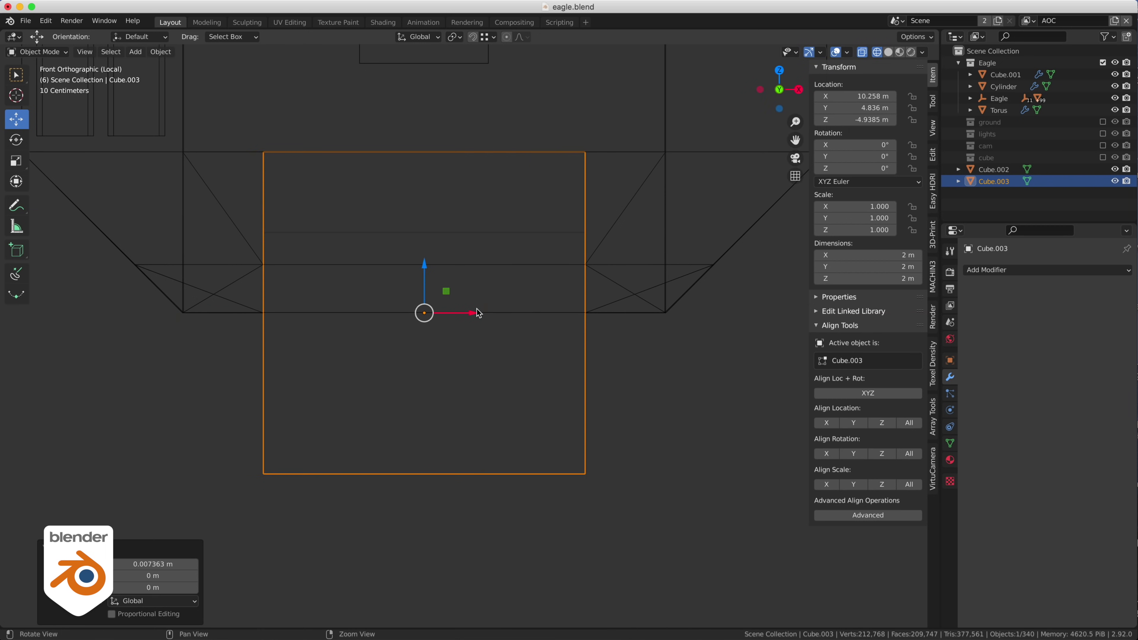
# In the right view, move the new cube 0.70319 m along Y towards the middle of the pod's underside
pyautogui.press('KP_3')
pyautogui.moveTo(389, 312); pyautogui.dragTo(503, 321)
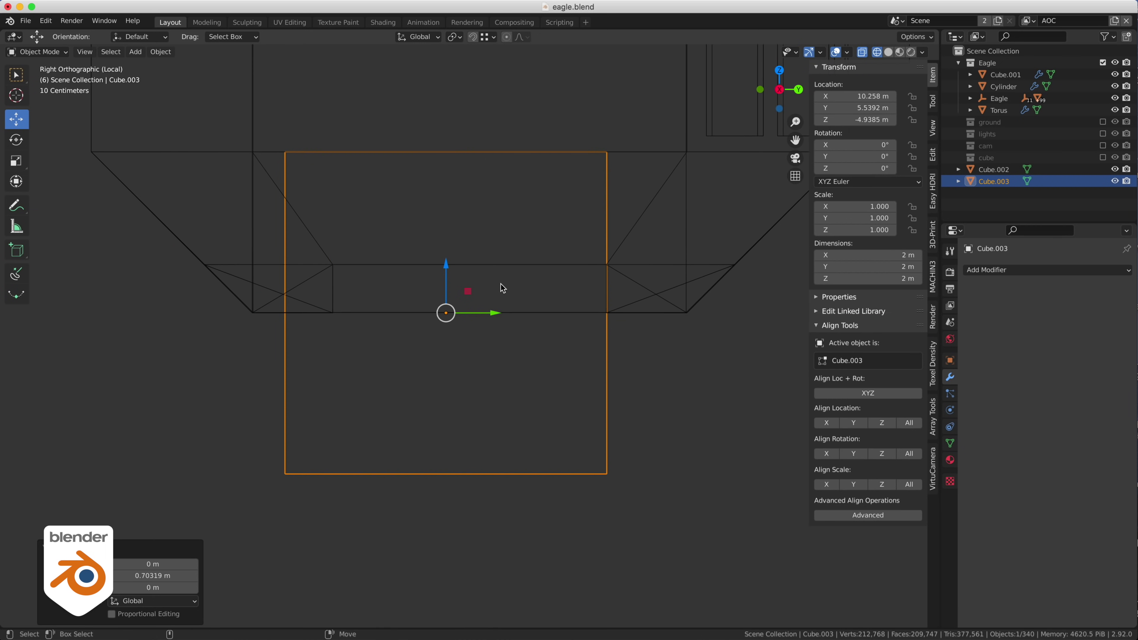
pyautogui.scroll(-1, 358, 286)
pyautogui.press('Tab')
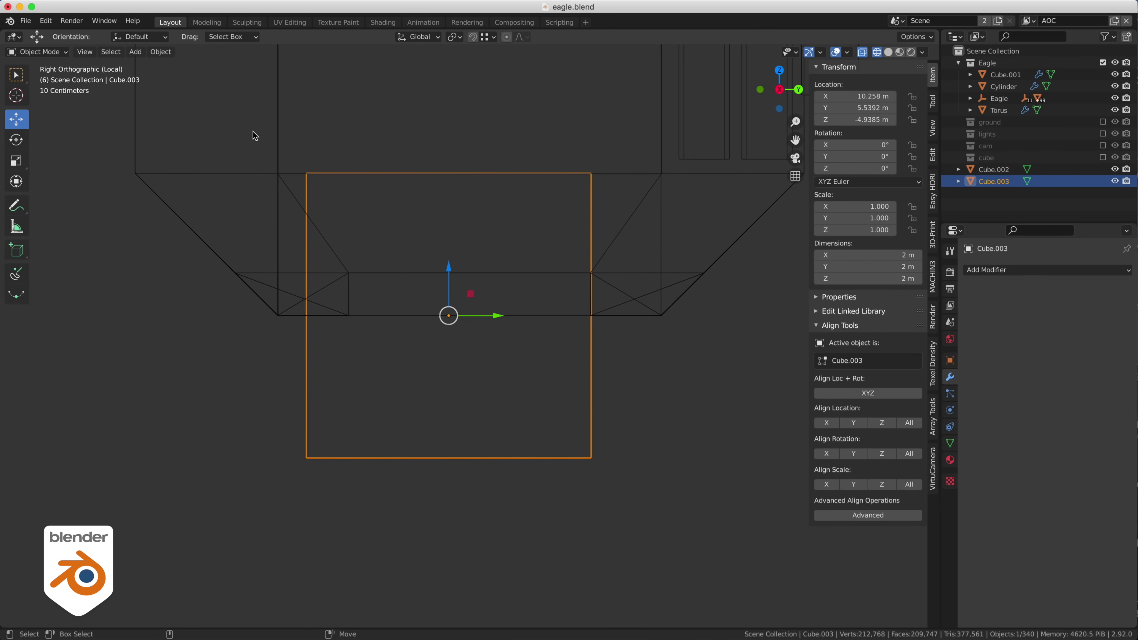
# In the right view, move the new cube's negative-Y side 0.29681 m along Y, snapping it to the original pod's corner foot
pyautogui.press('Tab')
pyautogui.click(263, 137)
pyautogui.moveTo(223, 128); pyautogui.dragTo(386, 522)
pyautogui.press('w')
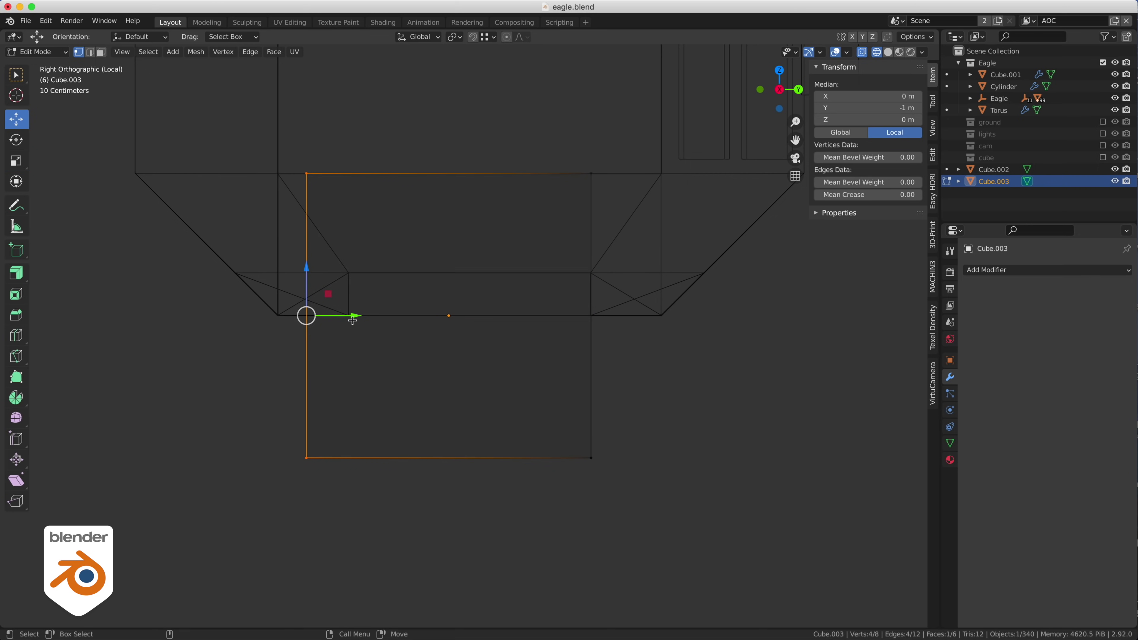
pyautogui.moveTo(353, 319)
pyautogui.keyDown('ctrl'); pyautogui.mouseDown()
pyautogui.moveTo(363, 300)
pyautogui.moveTo(356, 310)
pyautogui.mouseUp(); pyautogui.keyUp('ctrl')
pyautogui.moveTo(638, 382); pyautogui.dragTo(584, 381, button='middle')
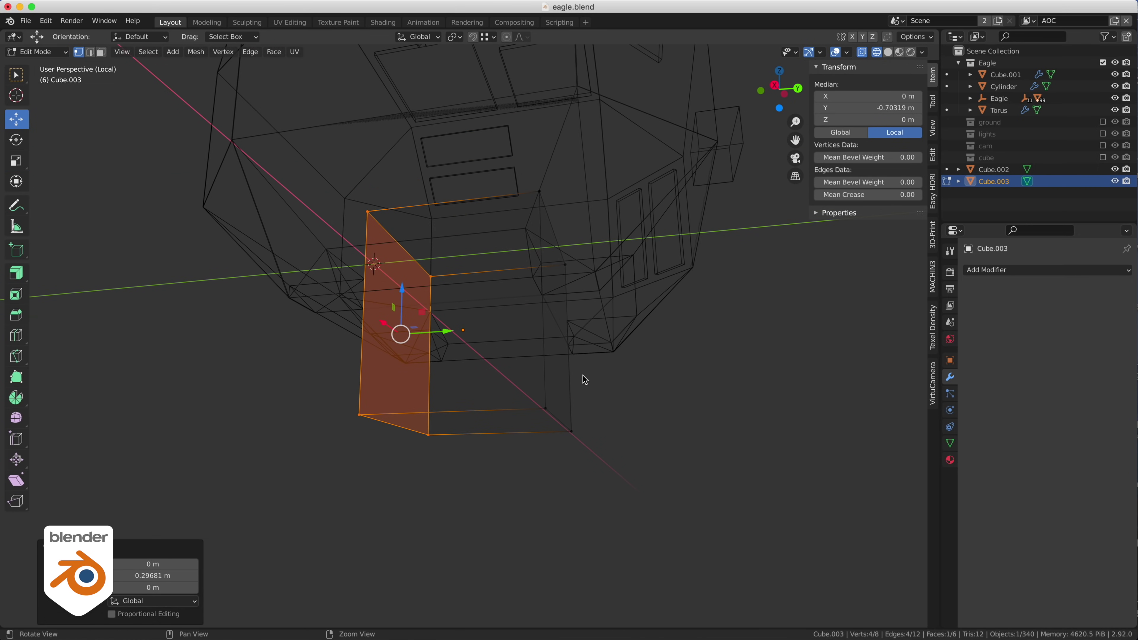
# Select the four side faces of the new cube, leaving out its upper and lower faces
pyautogui.hotkey('shift', 's')
pyautogui.click(461, 369)
pyautogui.moveTo(461, 368); pyautogui.dragTo(350, 301, button='middle')
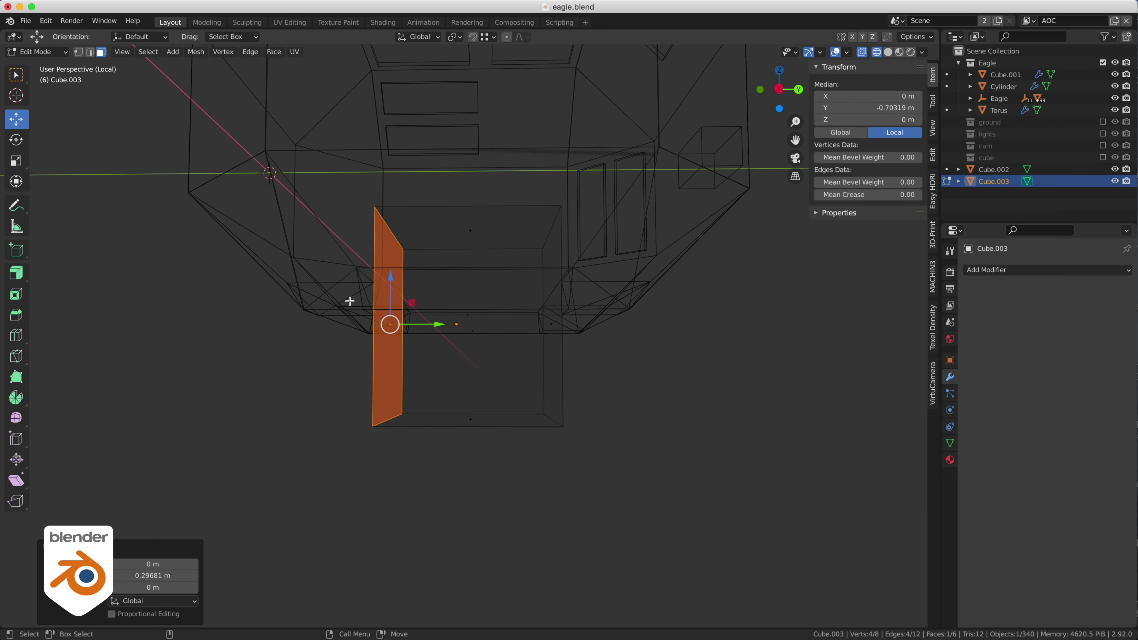
pyautogui.moveTo(330, 305); pyautogui.dragTo(699, 356)
pyautogui.moveTo(650, 346); pyautogui.dragTo(627, 341, button='middle')
# Try extruding the four side faces individually by 1.89 m, look at the result in solid shading, and undo the extrusion
pyautogui.moveTo(15, 273); pyautogui.dragTo(92, 349)
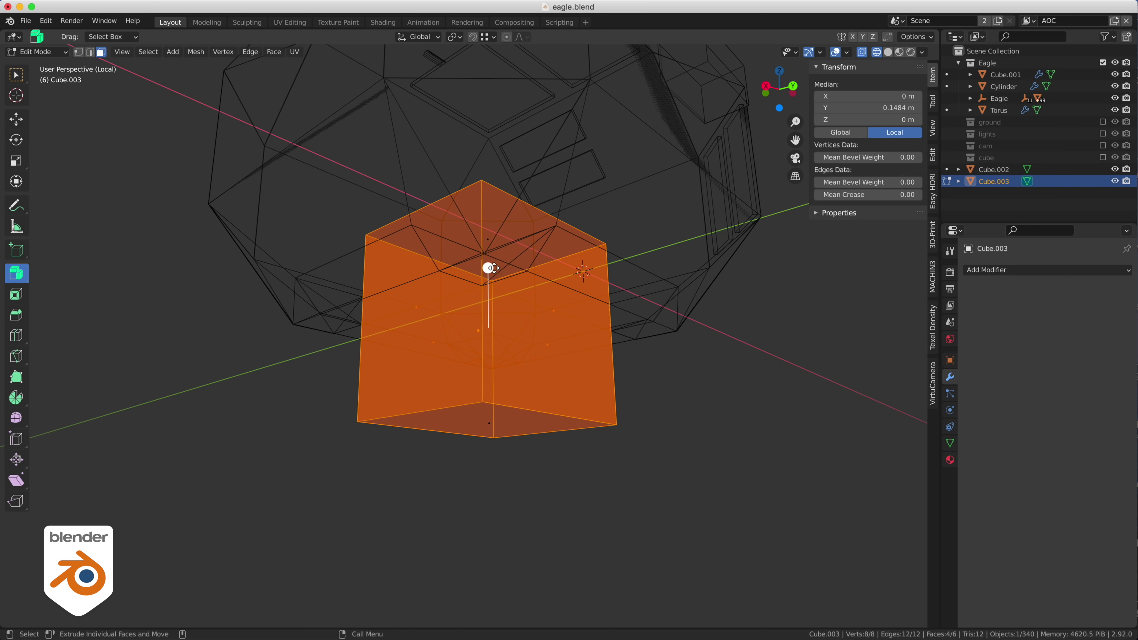
pyautogui.moveTo(489, 268); pyautogui.dragTo(521, 260)
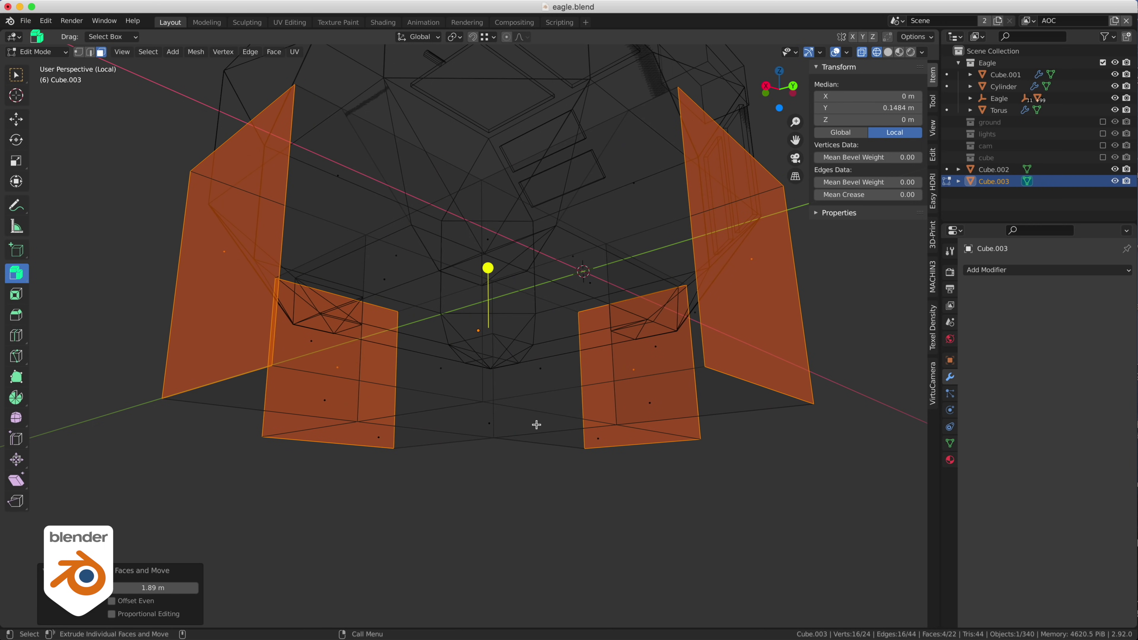
pyautogui.hotkey('shift', 'z')
pyautogui.keyDown('alt'); pyautogui.moveTo(608, 418); pyautogui.dragTo(511, 399, button='right'); pyautogui.keyUp('alt')
pyautogui.keyDown('alt'); pyautogui.moveTo(510, 399); pyautogui.dragTo(609, 324); pyautogui.keyUp('alt')
pyautogui.press('super+z')
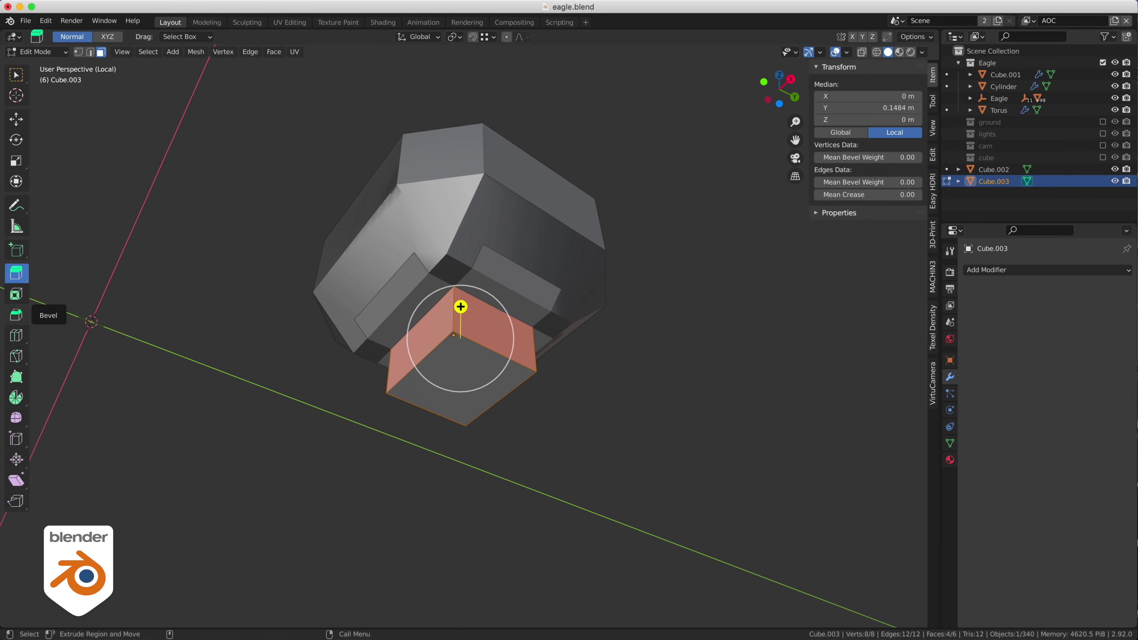
# Try extruding the four side faces along their normals, and undo that extrusion
pyautogui.moveTo(17, 266); pyautogui.dragTo(99, 330)
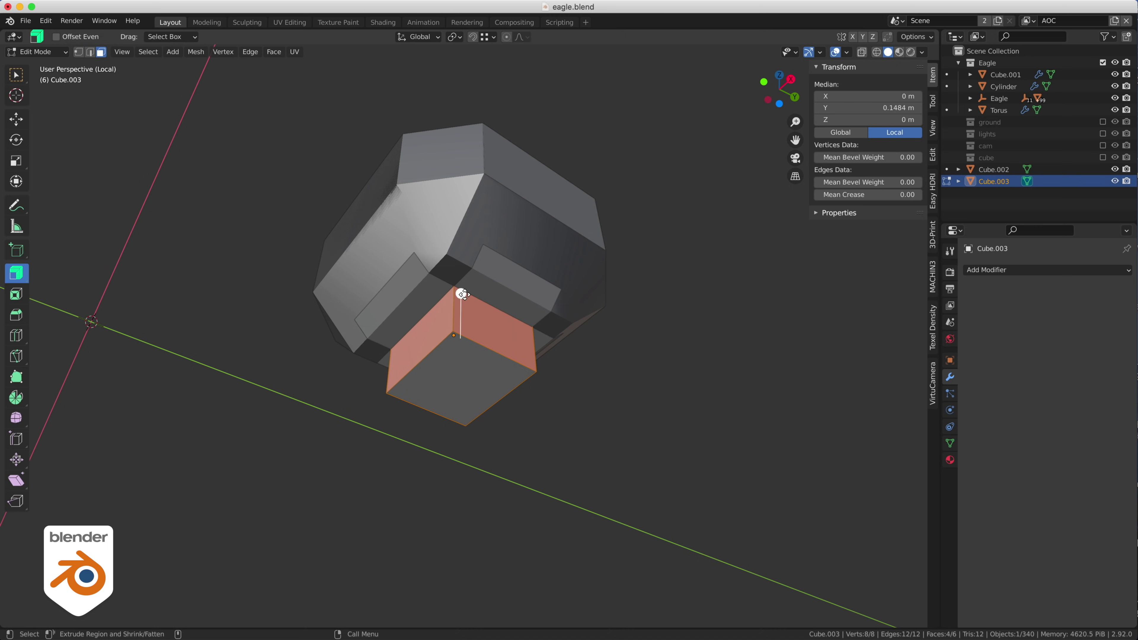
pyautogui.moveTo(461, 306); pyautogui.dragTo(499, 240)
pyautogui.press('super+z')
# Extrude the cube's four side faces individually by 3.05 m to form a cross
pyautogui.moveTo(18, 280); pyautogui.dragTo(116, 343)
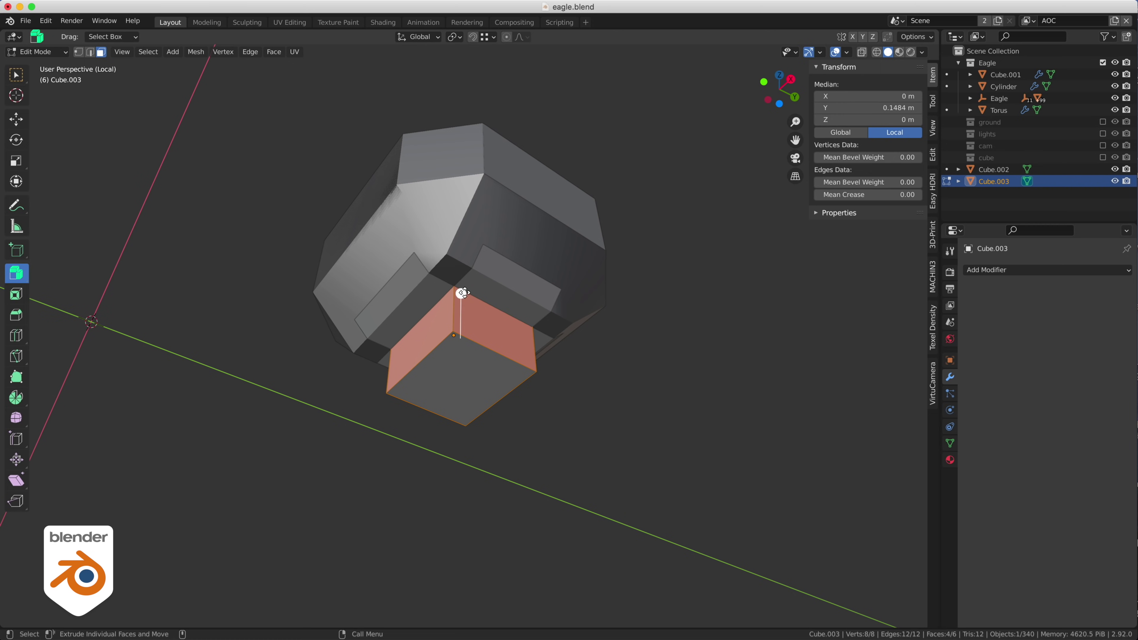
pyautogui.moveTo(461, 294); pyautogui.dragTo(498, 226)
pyautogui.moveTo(524, 208); pyautogui.dragTo(693, 312)
# In the front wireframe view, lower all upper vertices of the cross so its overall height is 1.3 m, and finish mesh editing
pyautogui.press('F1')
pyautogui.press('4')
pyautogui.scroll(1, 313, 273)
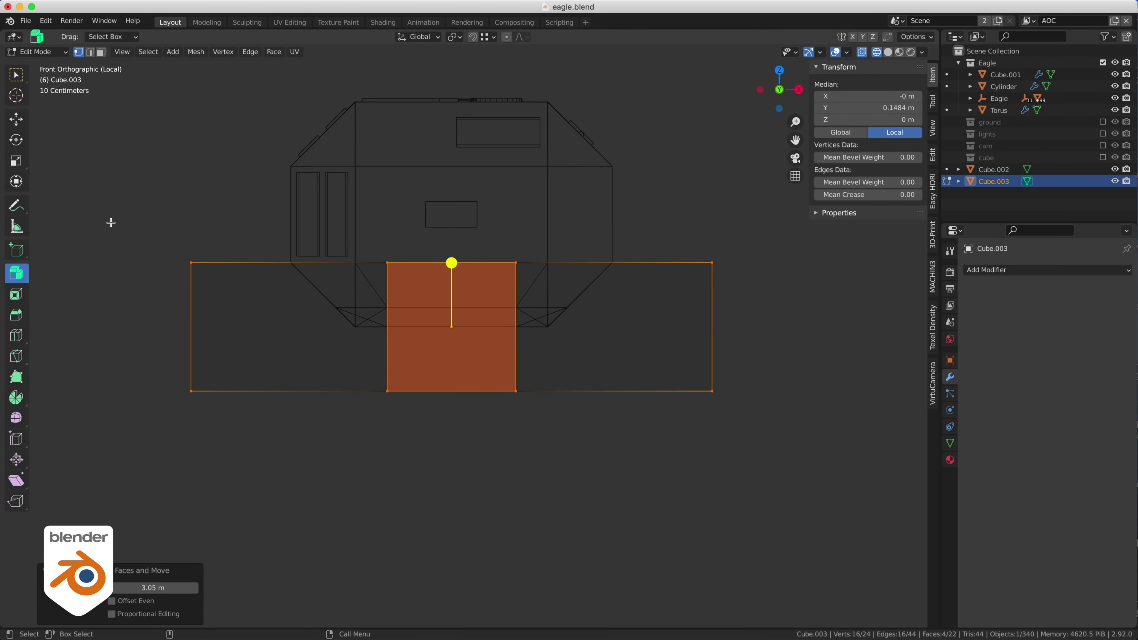
pyautogui.press('1')
pyautogui.moveTo(107, 223); pyautogui.dragTo(823, 318)
pyautogui.press('w')
pyautogui.moveTo(451, 213); pyautogui.dragTo(452, 258)
pyautogui.moveTo(665, 301)
pyautogui.keyDown('alt'); pyautogui.mouseDown()
pyautogui.moveTo(602, 307)
pyautogui.moveTo(595, 290)
pyautogui.moveTo(609, 307)
pyautogui.moveTo(677, 313)
pyautogui.mouseUp(); pyautogui.keyUp('alt')
pyautogui.press('Tab')
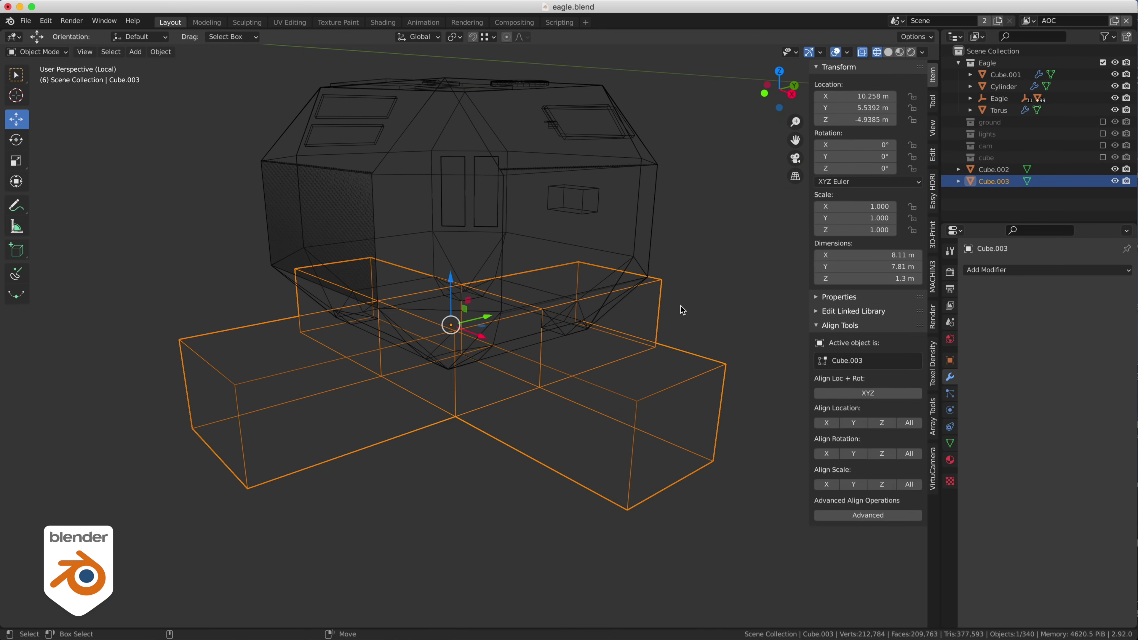
# Deselect everything, hide the Eagle collection and show the new pod and the cross in solid shading
pyautogui.hotkey('alt', 'a')
pyautogui.hotkey('shift', 'a')
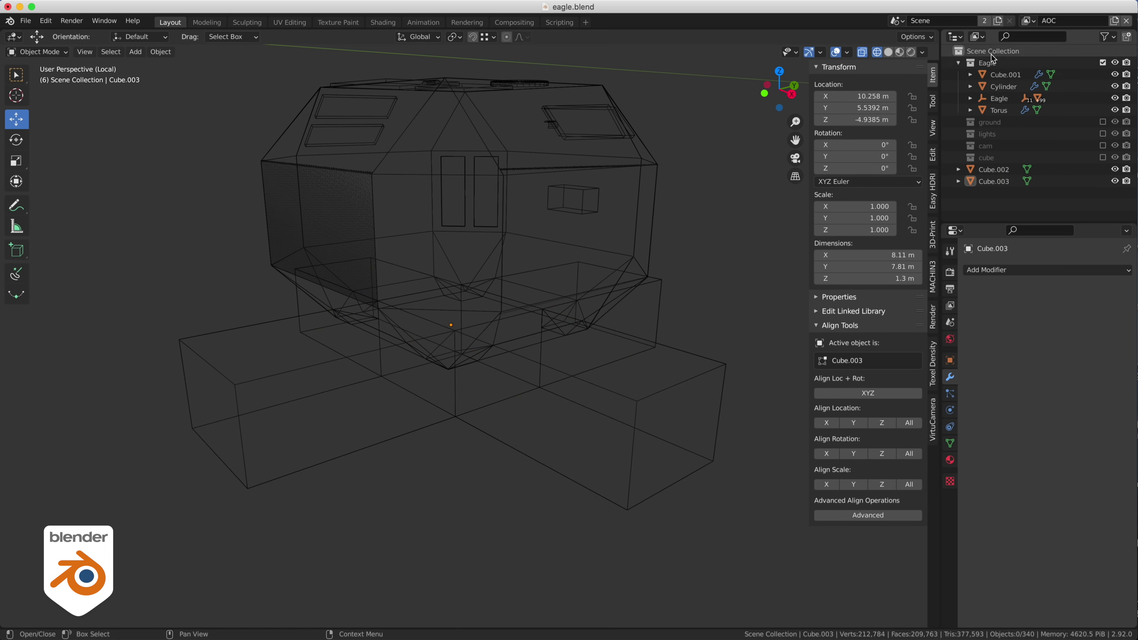
pyautogui.click(1115, 64)
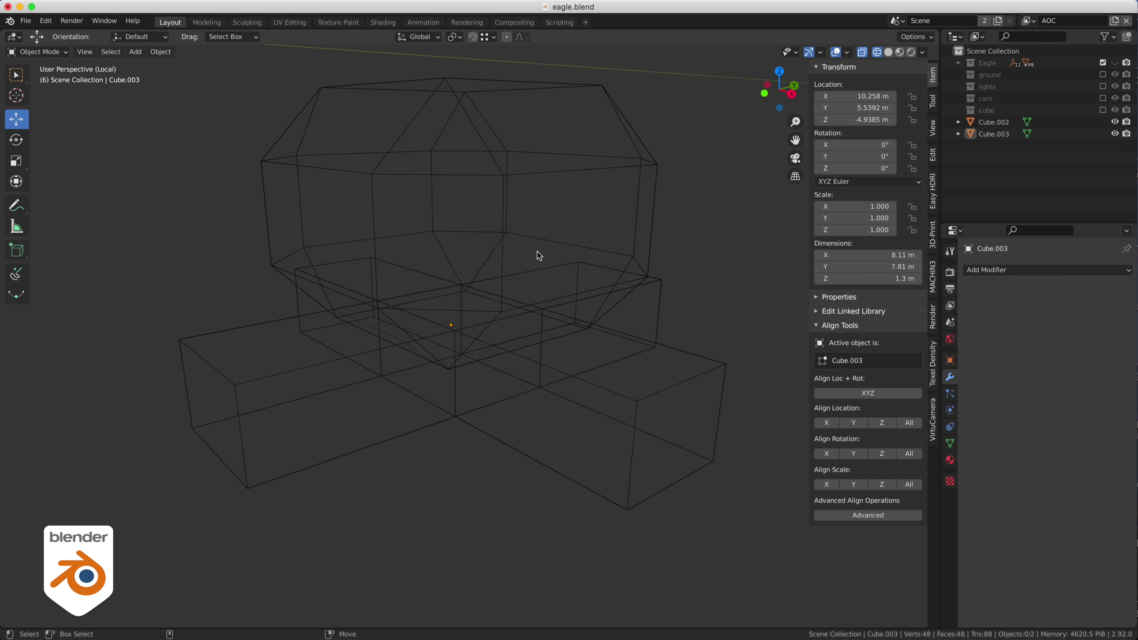
pyautogui.hotkey('shift', 'z')
pyautogui.moveTo(518, 259)
pyautogui.mouseDown(button='middle')
pyautogui.moveTo(643, 252)
pyautogui.moveTo(561, 252)
pyautogui.mouseUp(button='middle')
# Add a Boolean modifier set to Difference to the pod Cube.002, with the cross Cube.003 as its object
pyautogui.click(561, 292)
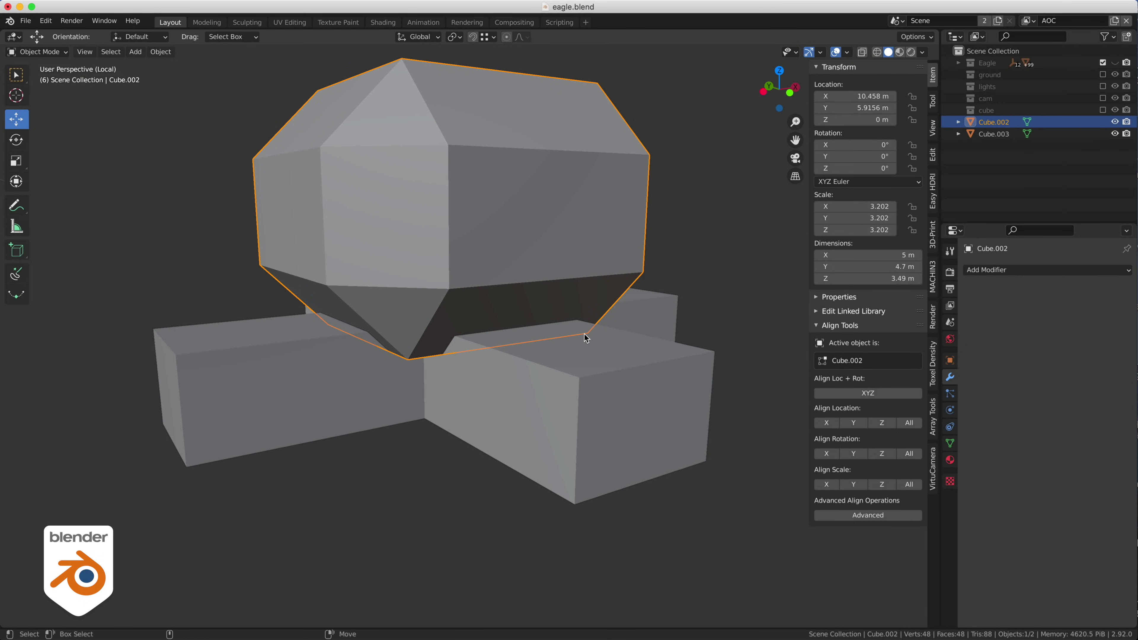
pyautogui.click(992, 271)
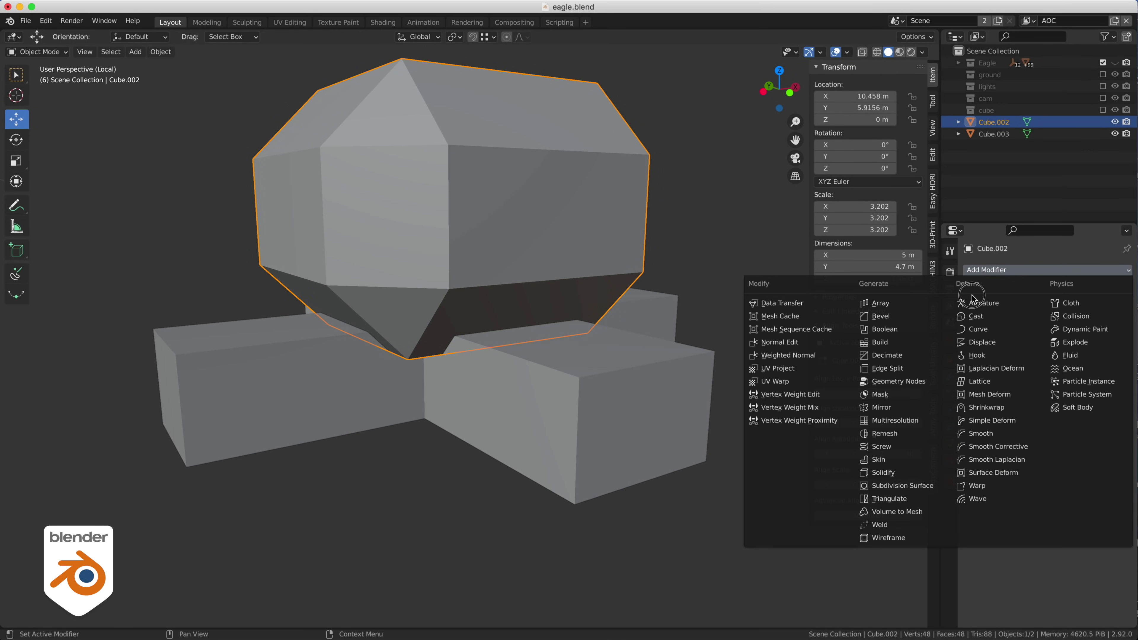
pyautogui.click(887, 328)
pyautogui.click(1111, 364)
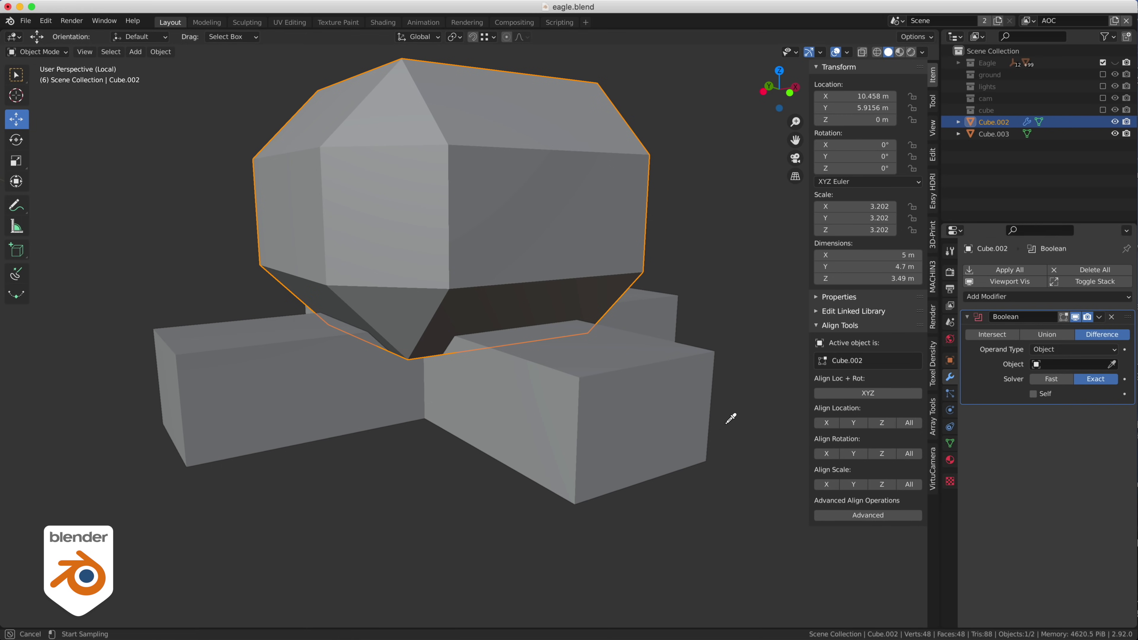
pyautogui.click(690, 406)
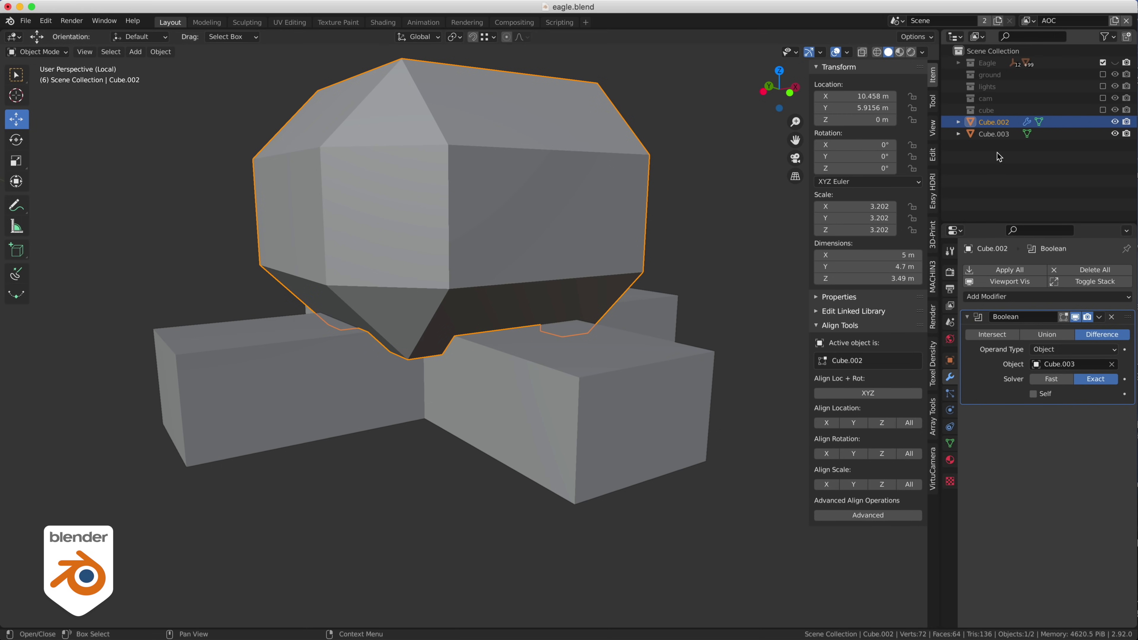
# Hide the cross Cube.003 and apply the Boolean modifier on the pod
pyautogui.click(994, 134)
pyautogui.click(1115, 133)
pyautogui.moveTo(560, 286); pyautogui.dragTo(564, 314, button='middle')
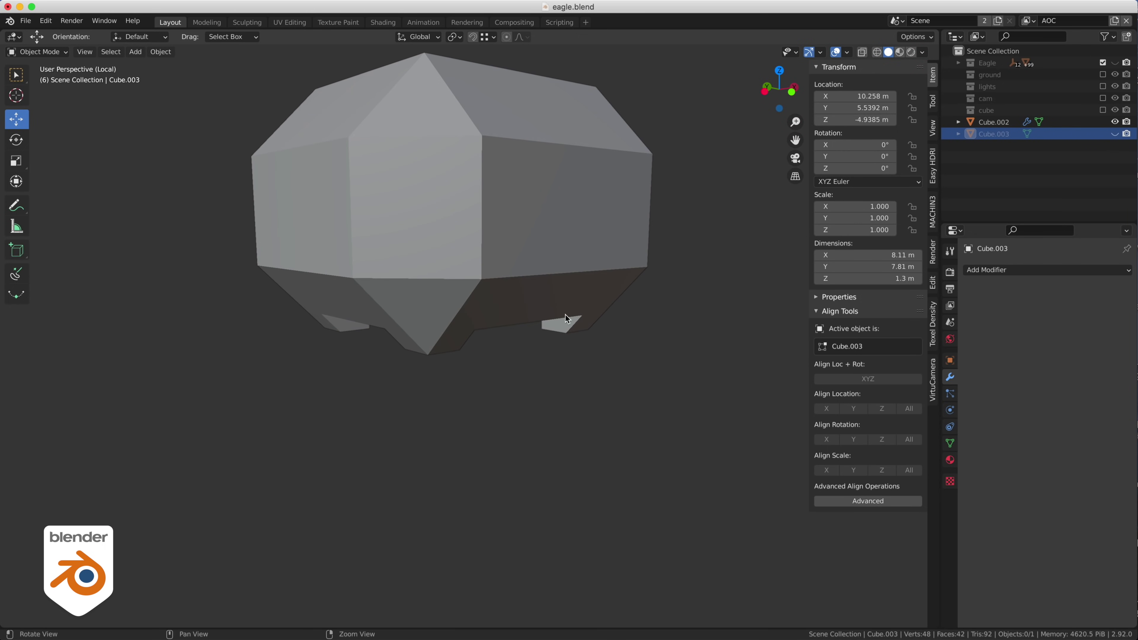
pyautogui.click(564, 246)
pyautogui.click(1098, 317)
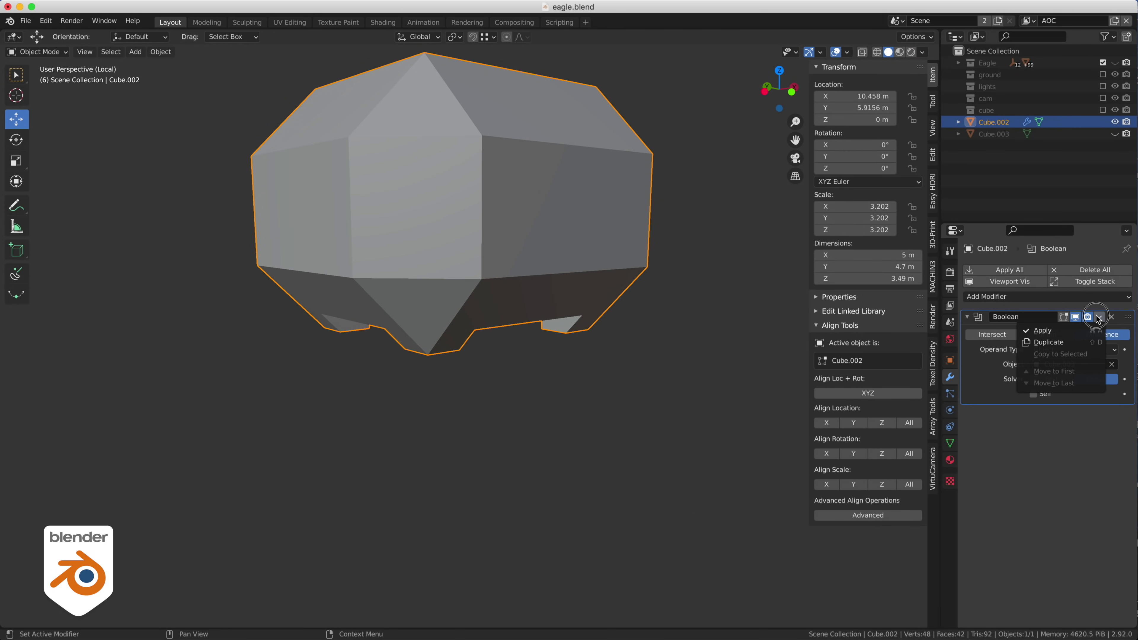
pyautogui.click(1057, 311)
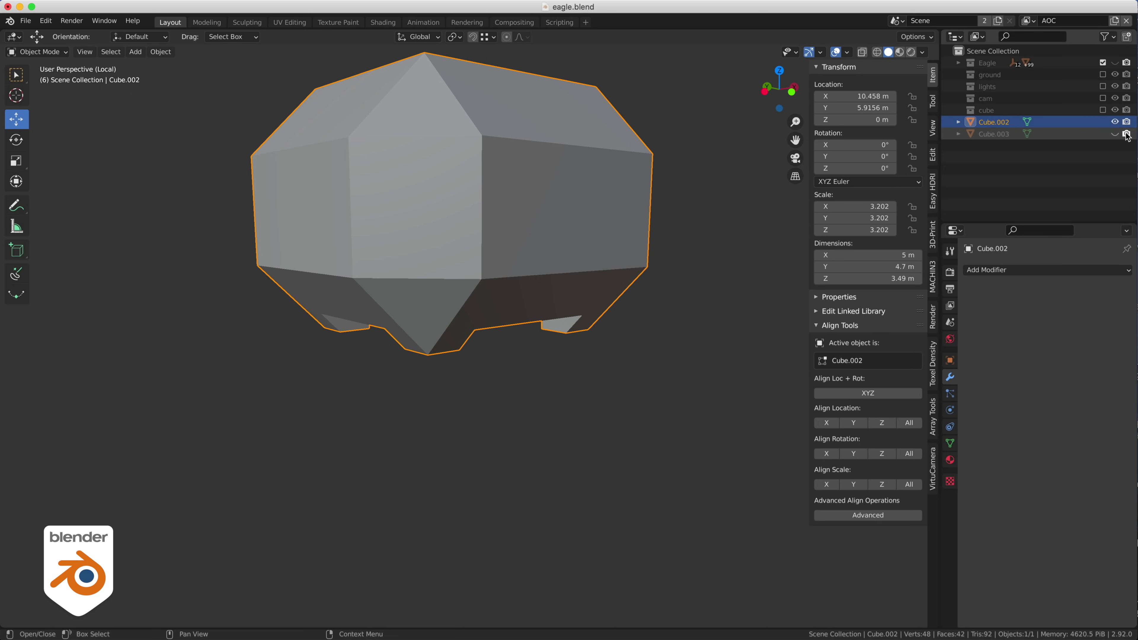
# Unhide the cross Cube.003, select it and delete it
pyautogui.click(1114, 134)
pyautogui.click(999, 133)
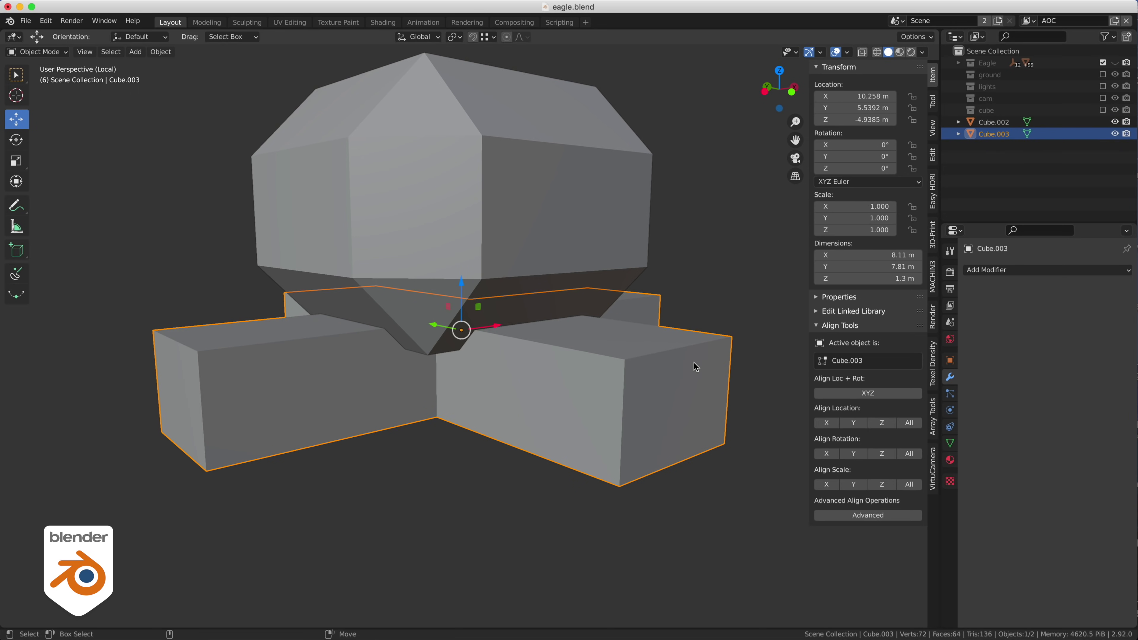
pyautogui.press('Delete')
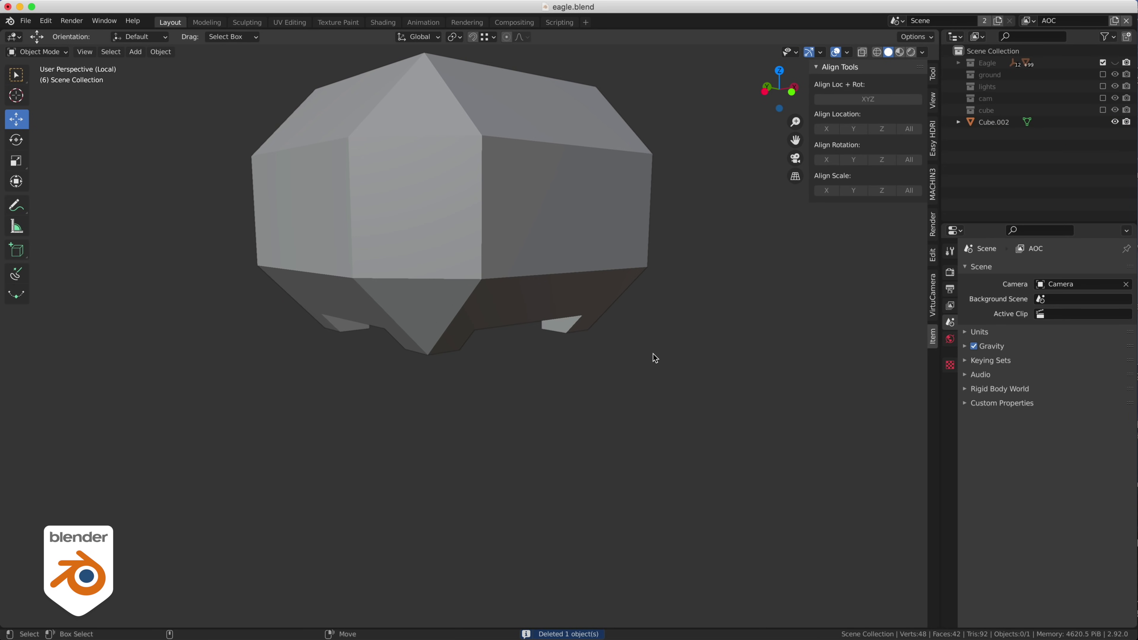
# Undo the deletion of the cross and the applied Boolean, and remove the Boolean modifier from the pod
pyautogui.hotkey('ctrl', 'z')
pyautogui.hotkey('ctrl', 'z')
pyautogui.hotkey('ctrl', 'z')
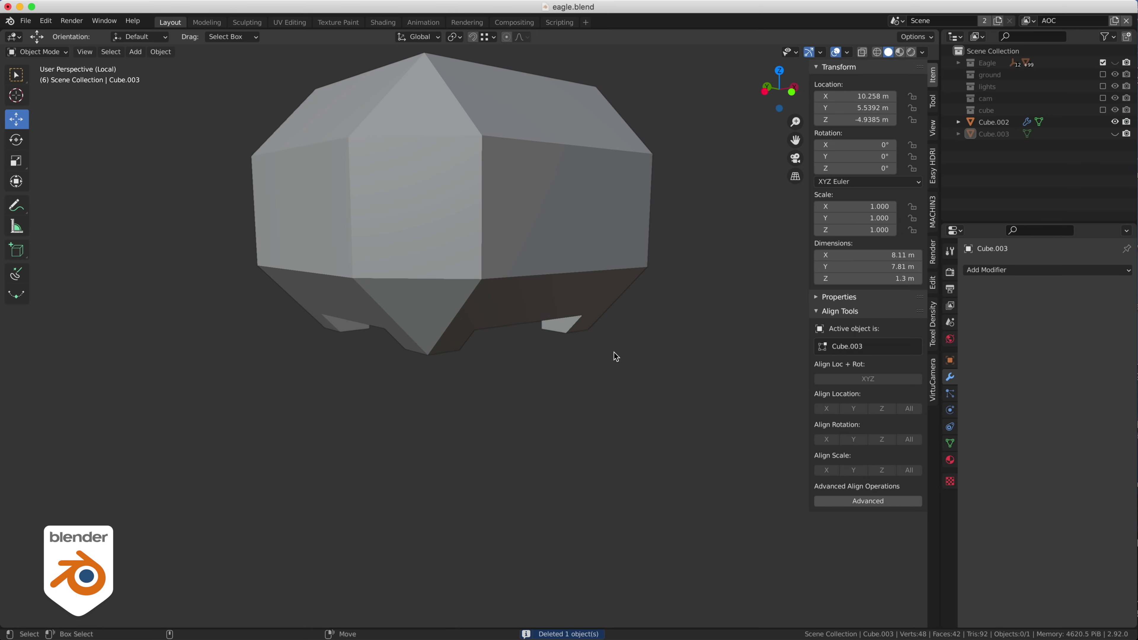
pyautogui.hotkey('ctrl', 'shift', 'z')
pyautogui.hotkey('ctrl', 'z')
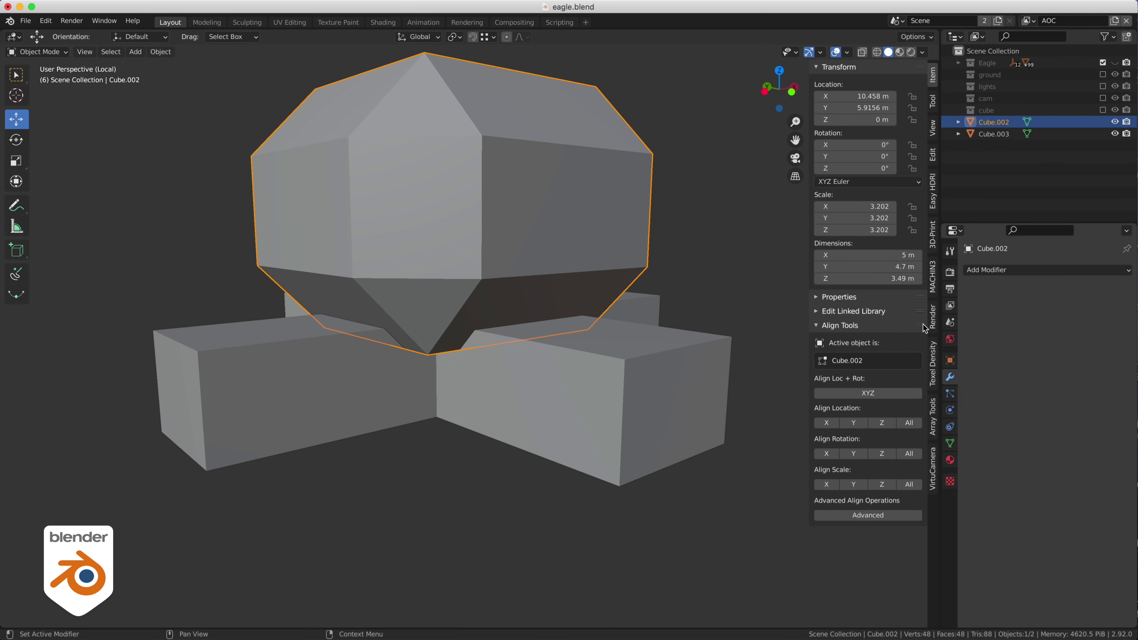
pyautogui.click(1111, 317)
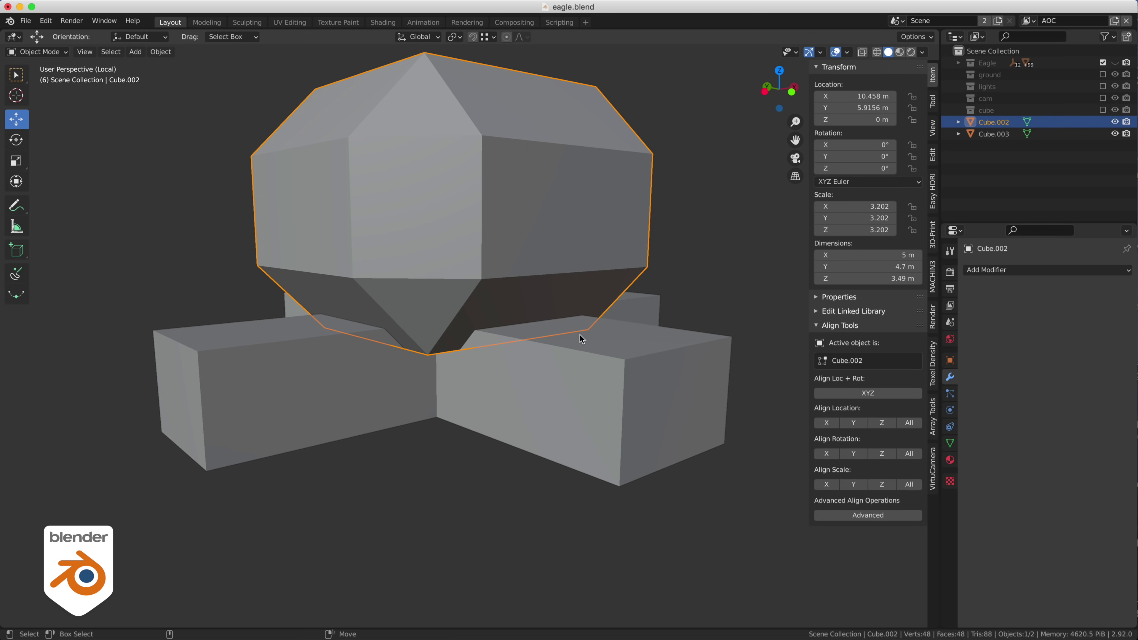
# Select the cross and then the pod as active object, and subtract the cross with a Bool Tool brush difference
pyautogui.click(304, 376)
pyautogui.keyDown('shift'); pyautogui.click(405, 223); pyautogui.keyUp('shift')
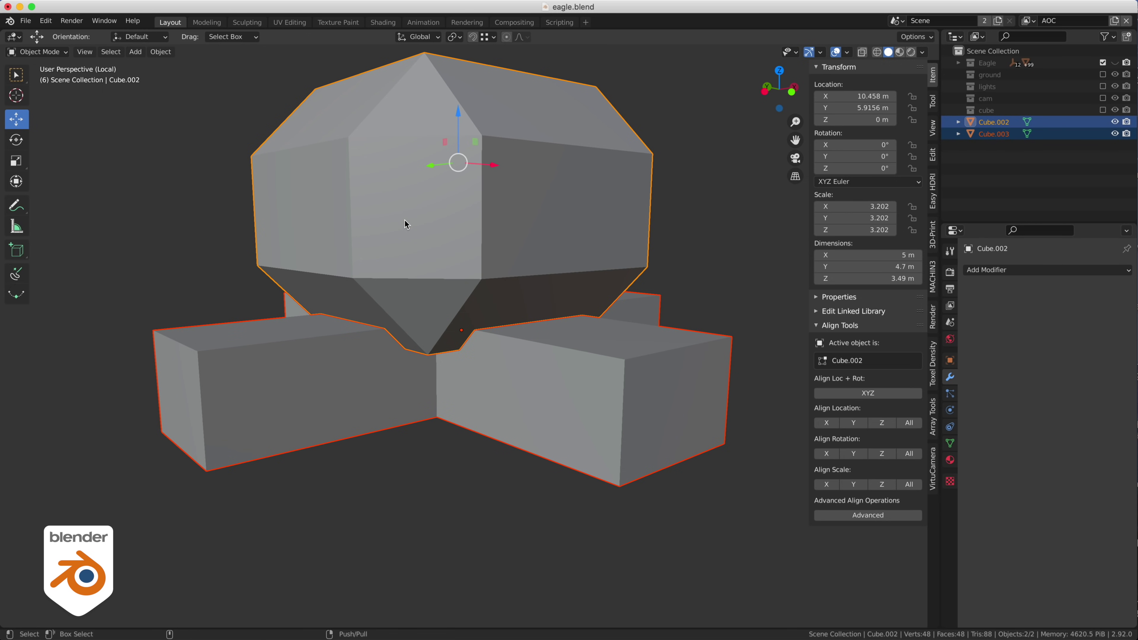
pyautogui.hotkey('ctrl', '-')
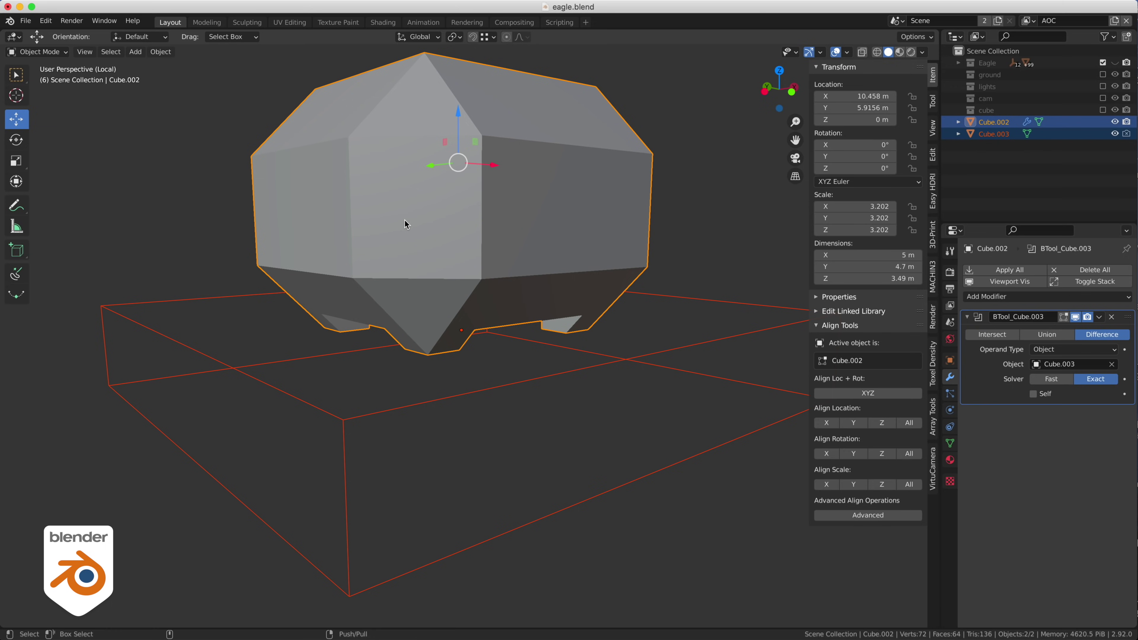
pyautogui.moveTo(394, 257); pyautogui.dragTo(365, 238, button='middle')
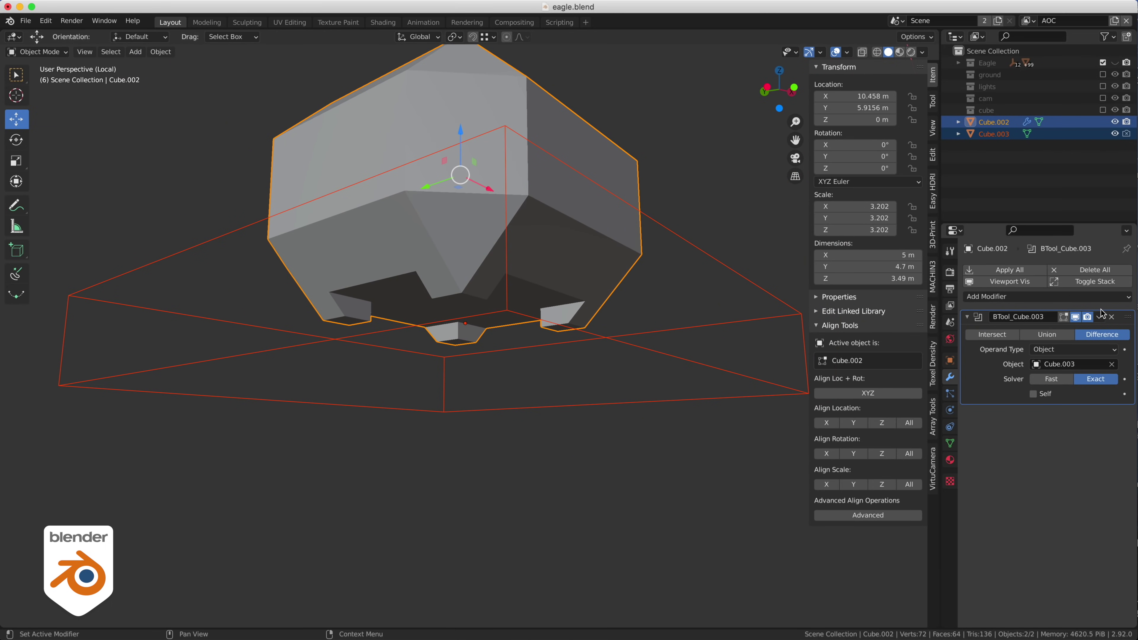
# Apply the BTool_Cube.003 modifier on the pod, after undoing a trial removal of it
pyautogui.click(1113, 318)
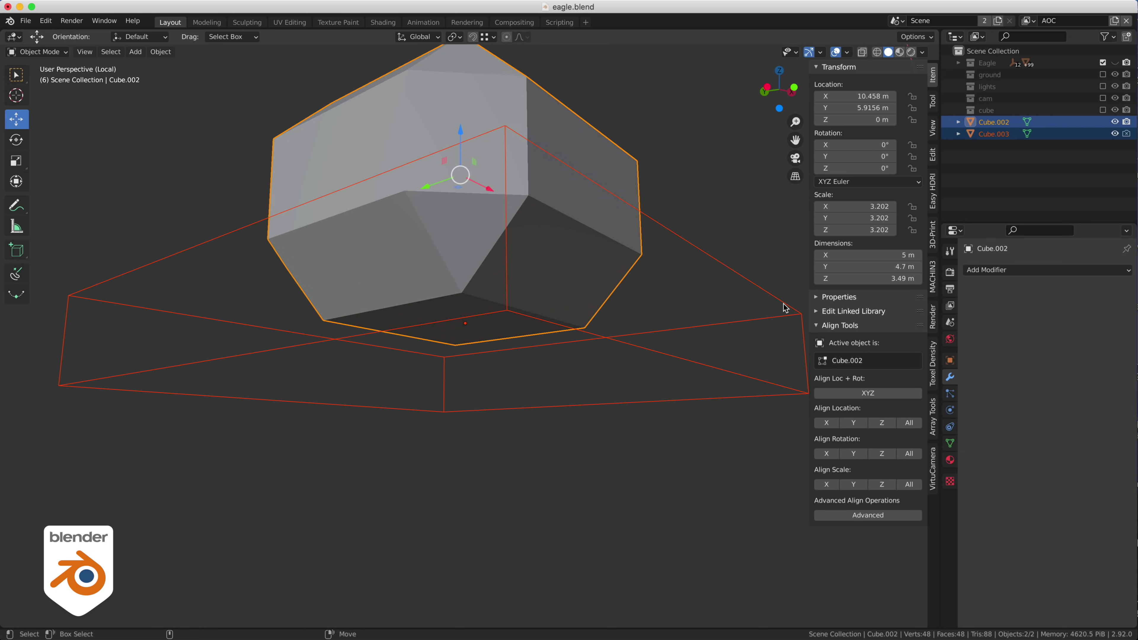
pyautogui.hotkey('ctrl', 'z')
pyautogui.click(1099, 317)
pyautogui.click(1093, 333)
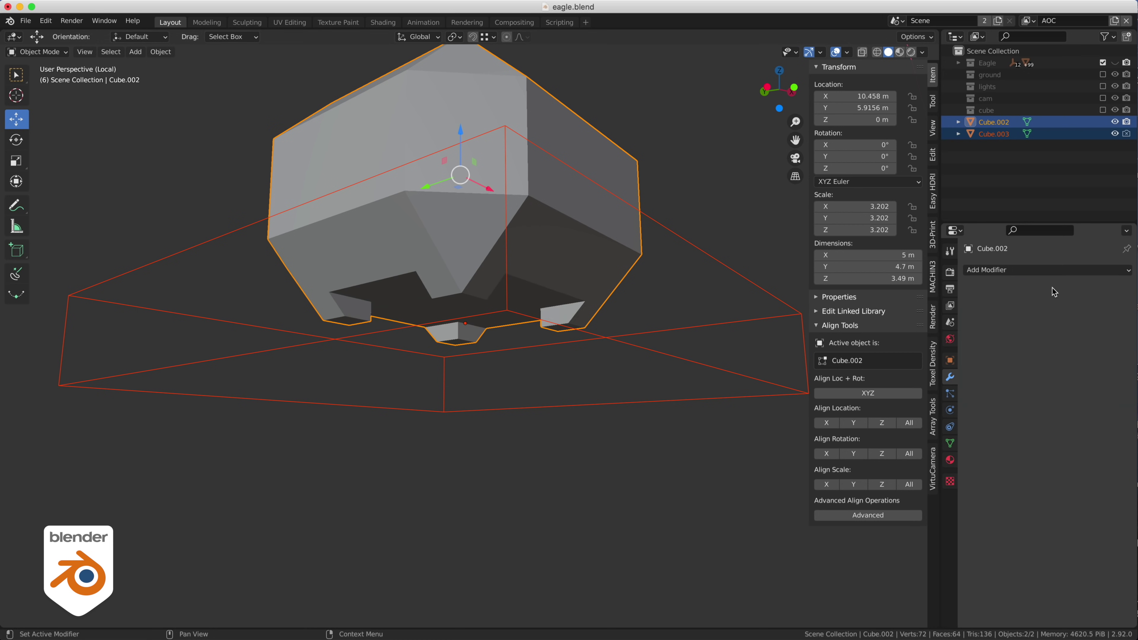
# Delete the cutter Cube.003 and inspect the cut-outs in the pod's underside
pyautogui.click(994, 169)
pyautogui.click(996, 133)
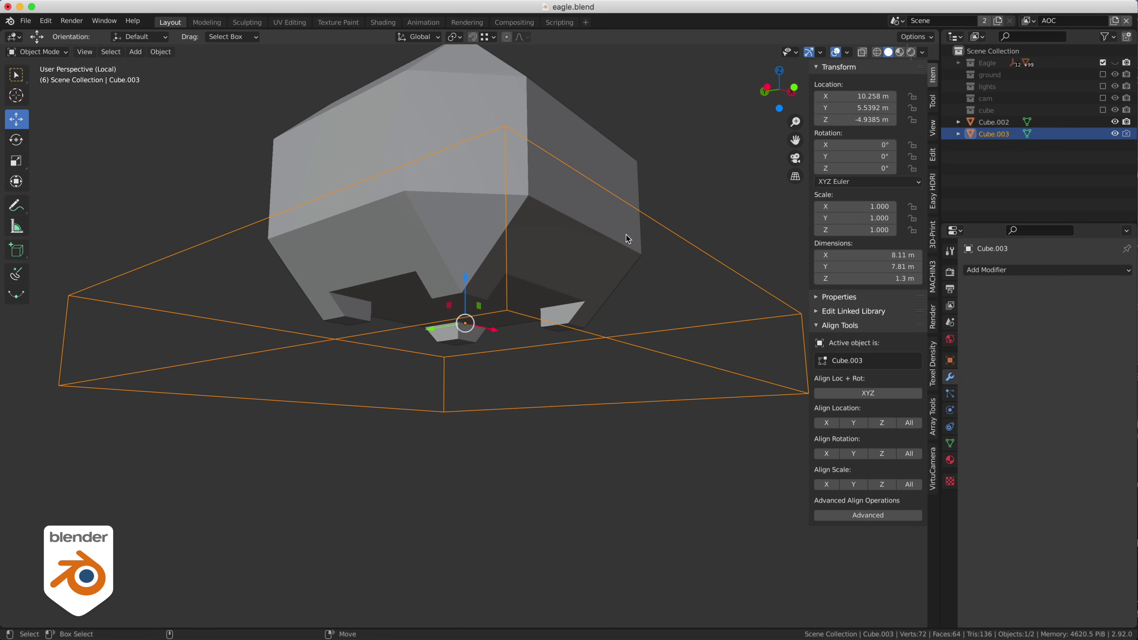
pyautogui.press('Delete')
pyautogui.moveTo(617, 241); pyautogui.dragTo(426, 273, button='middle')
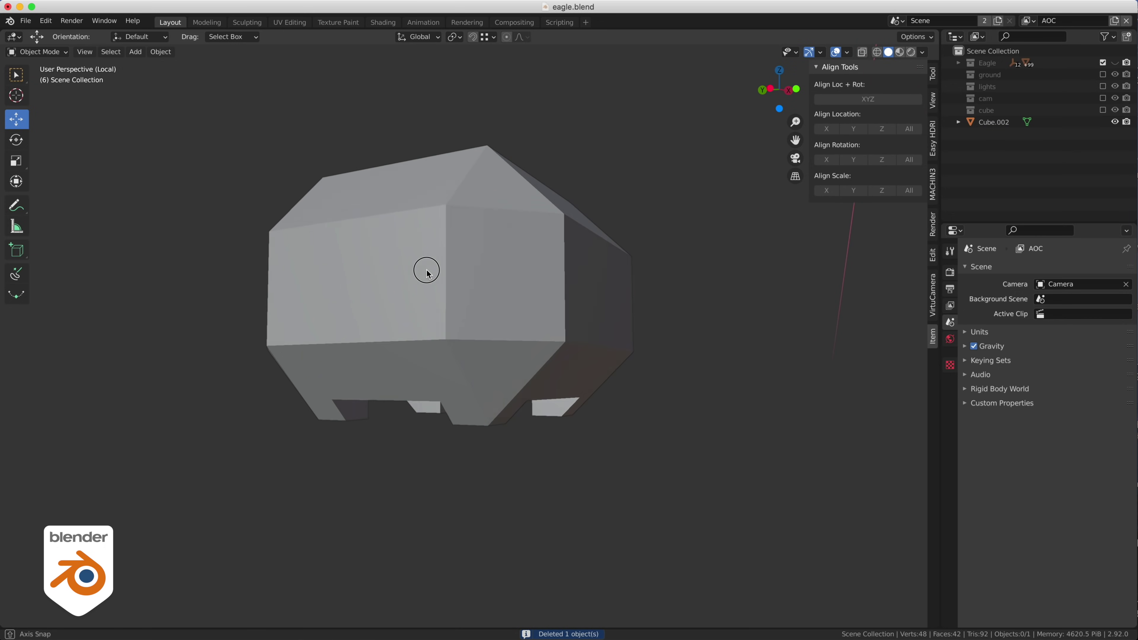
# Display the wireframe overlay on the isolated pod body and examine its notched underside
pyautogui.press('`')
pyautogui.click(394, 275)
pyautogui.moveTo(471, 310); pyautogui.dragTo(450, 300, button='middle')
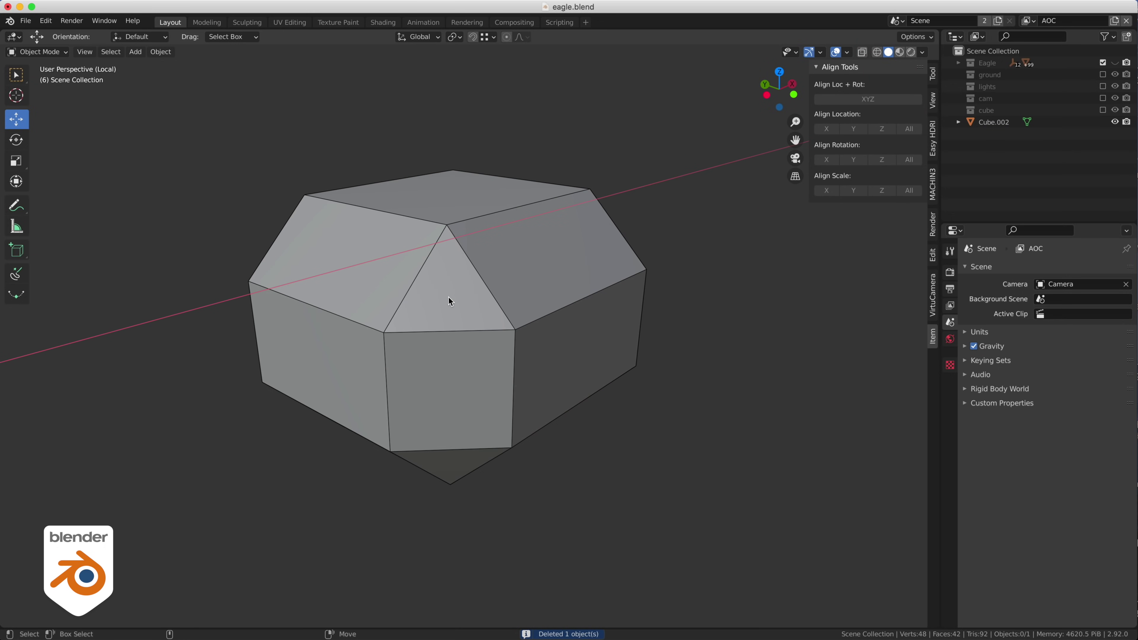
pyautogui.moveTo(446, 372); pyautogui.dragTo(438, 295, button='middle')
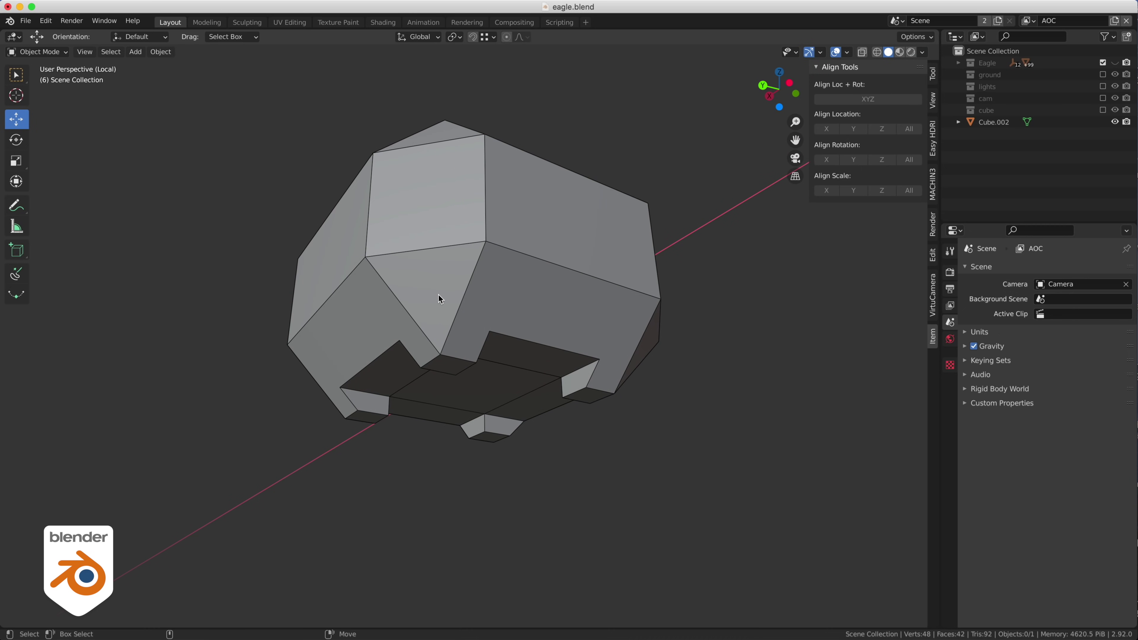
pyautogui.keyDown('shift'); pyautogui.moveTo(478, 304); pyautogui.dragTo(457, 330, button='middle'); pyautogui.keyUp('shift')
pyautogui.moveTo(457, 330); pyautogui.dragTo(444, 316, button='middle')
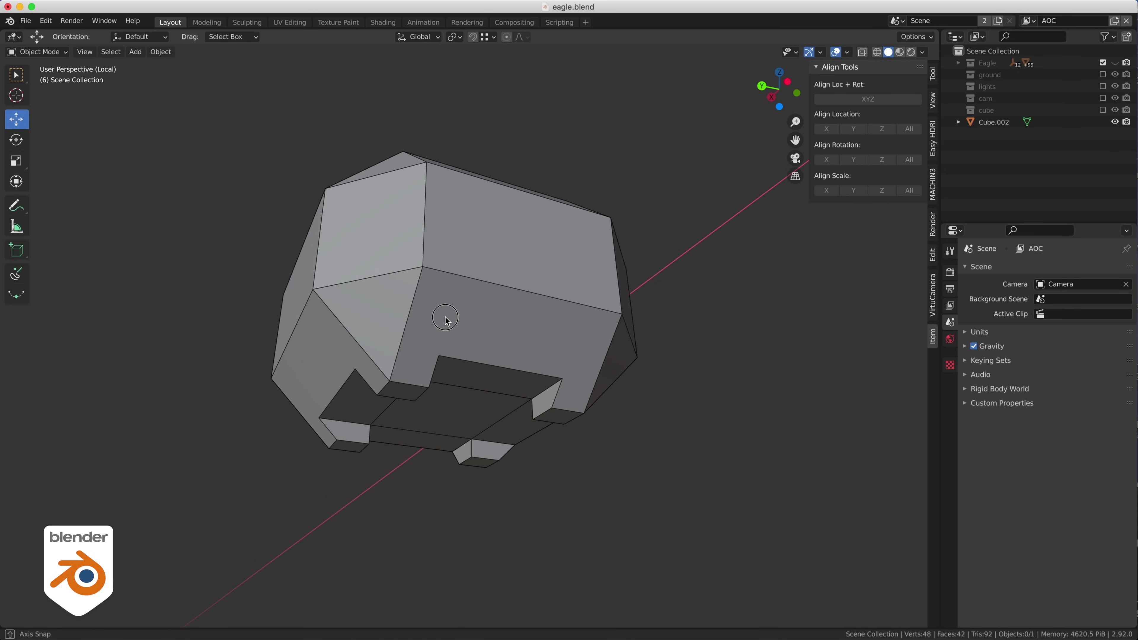
# Connect the two upper corners of the notch on the -X lower side to the hull vertices above them with edges
pyautogui.press('Tab')
pyautogui.click(542, 313)
pyautogui.click(441, 356)
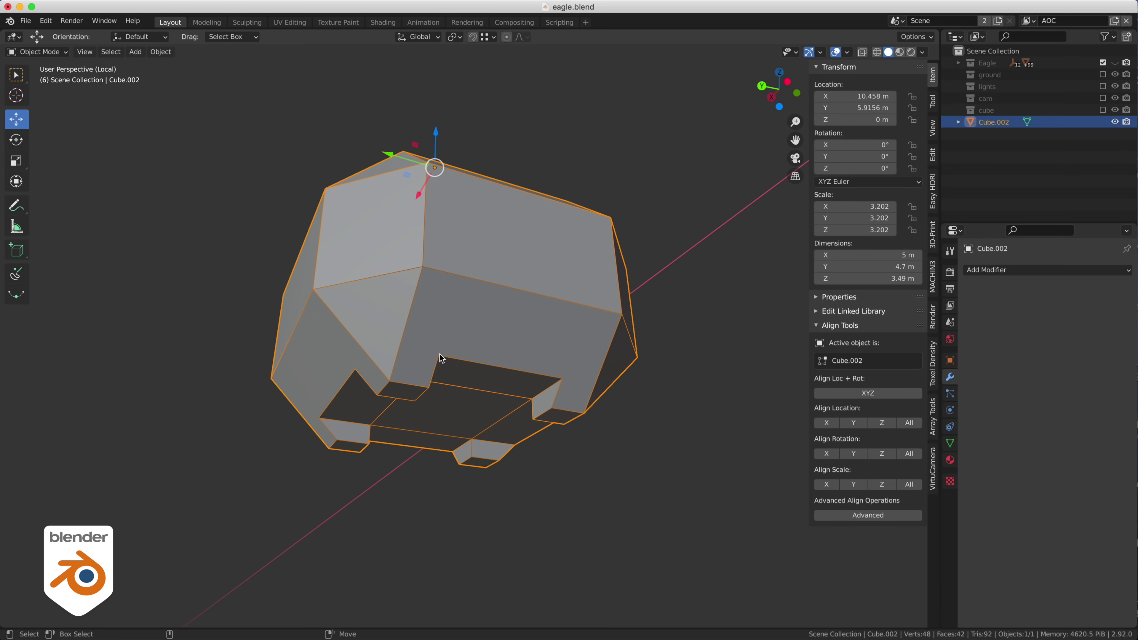
pyautogui.press('Tab')
pyautogui.click(413, 339)
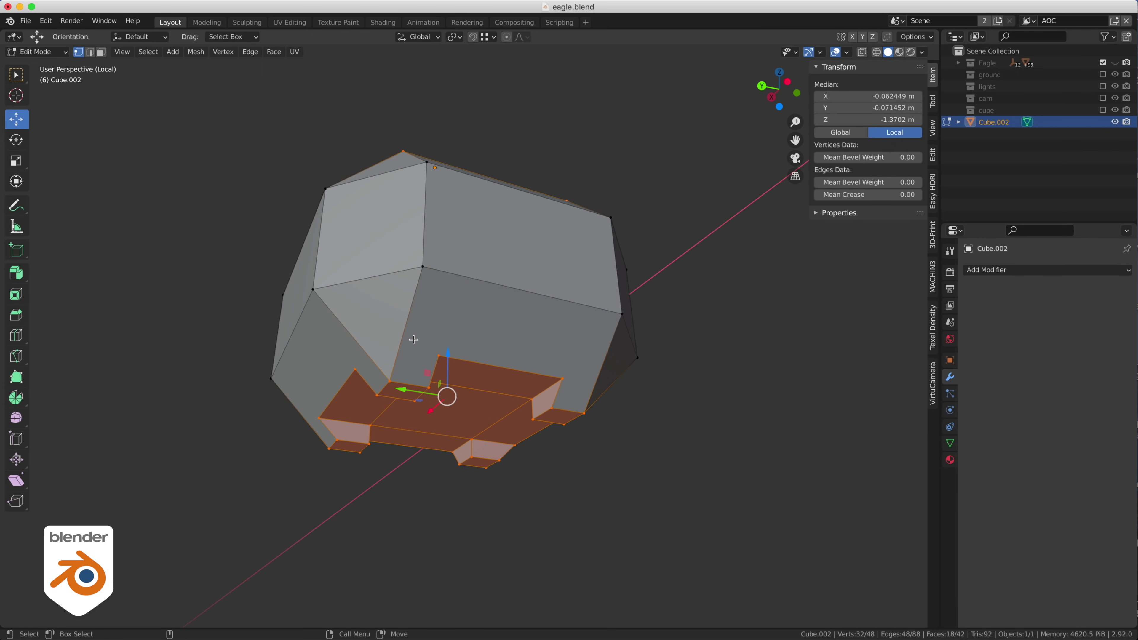
pyautogui.click(434, 351)
pyautogui.keyDown('shift'); pyautogui.click(441, 294); pyautogui.keyUp('shift')
pyautogui.press('j')
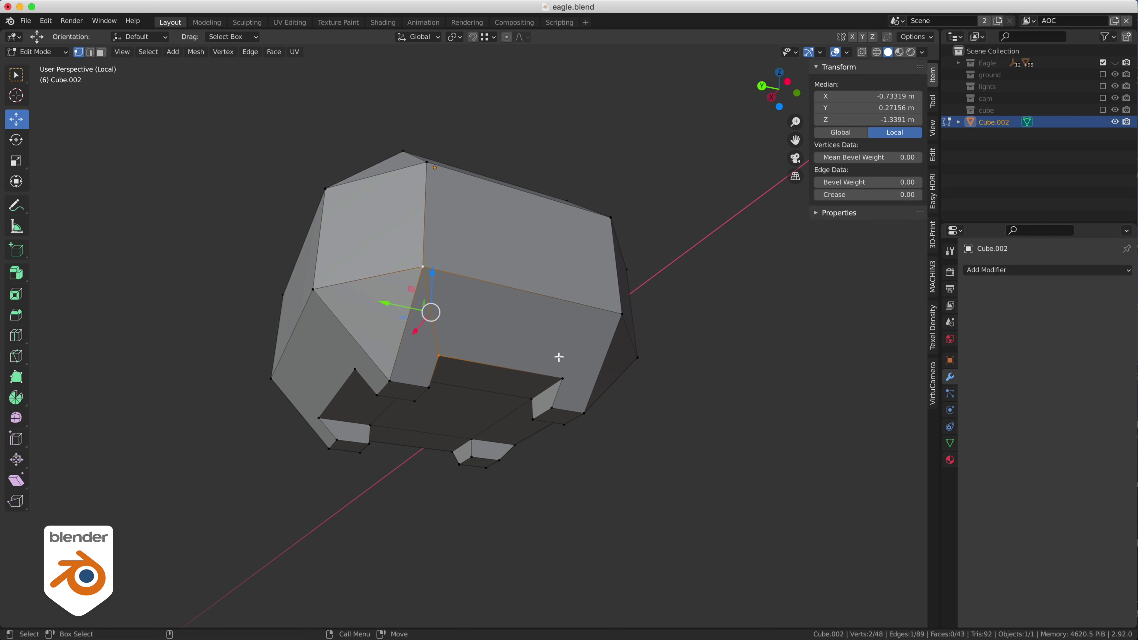
pyautogui.click(561, 378)
pyautogui.keyDown('shift'); pyautogui.click(616, 318); pyautogui.keyUp('shift')
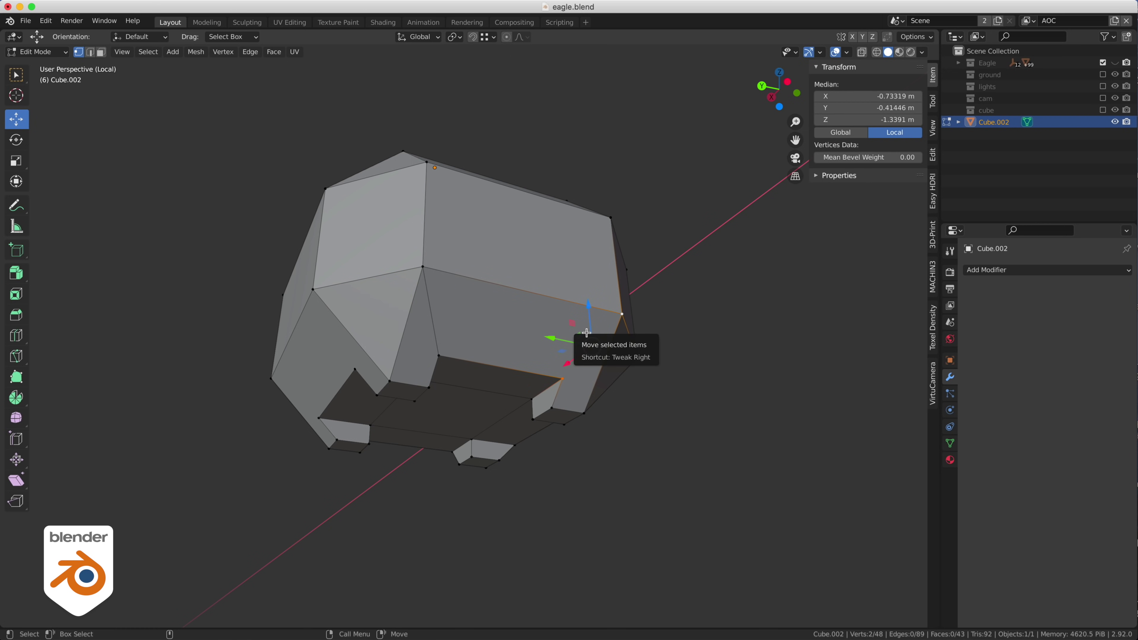
pyautogui.press('j')
# Connect both notch corners on the +Y lower side to the hull vertices above them and finish mesh editing
pyautogui.moveTo(498, 332); pyautogui.dragTo(501, 333, button='middle')
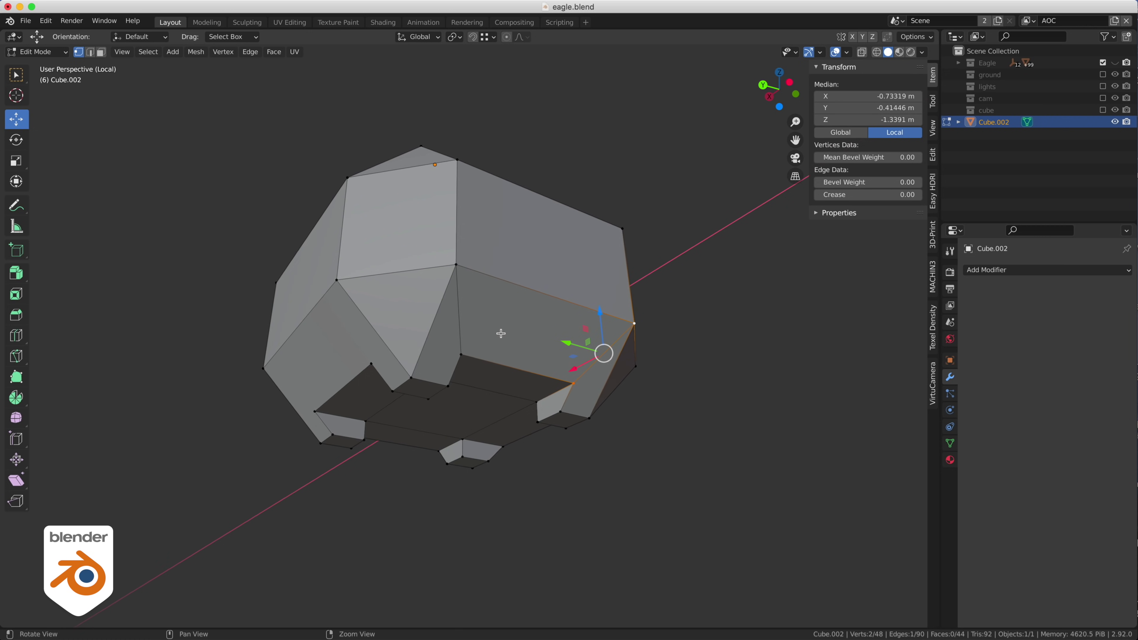
pyautogui.click(370, 364)
pyautogui.keyDown('shift'); pyautogui.click(337, 280); pyautogui.keyUp('shift')
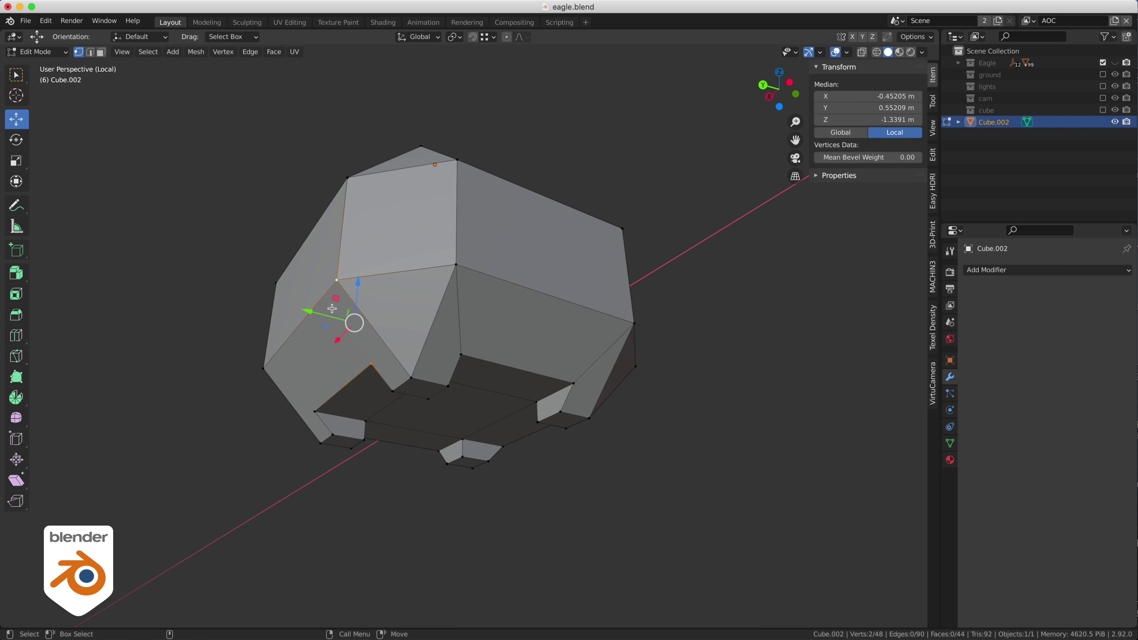
pyautogui.press('j')
pyautogui.click(314, 410)
pyautogui.keyDown('shift'); pyautogui.click(264, 368); pyautogui.keyUp('shift')
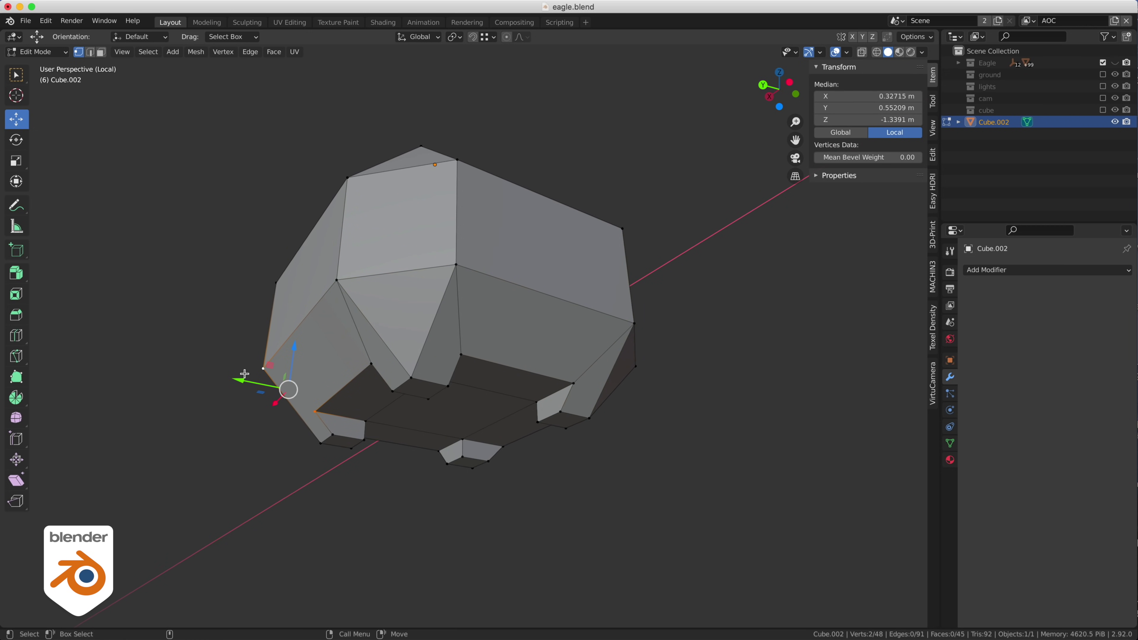
pyautogui.press('j')
pyautogui.press('Tab')
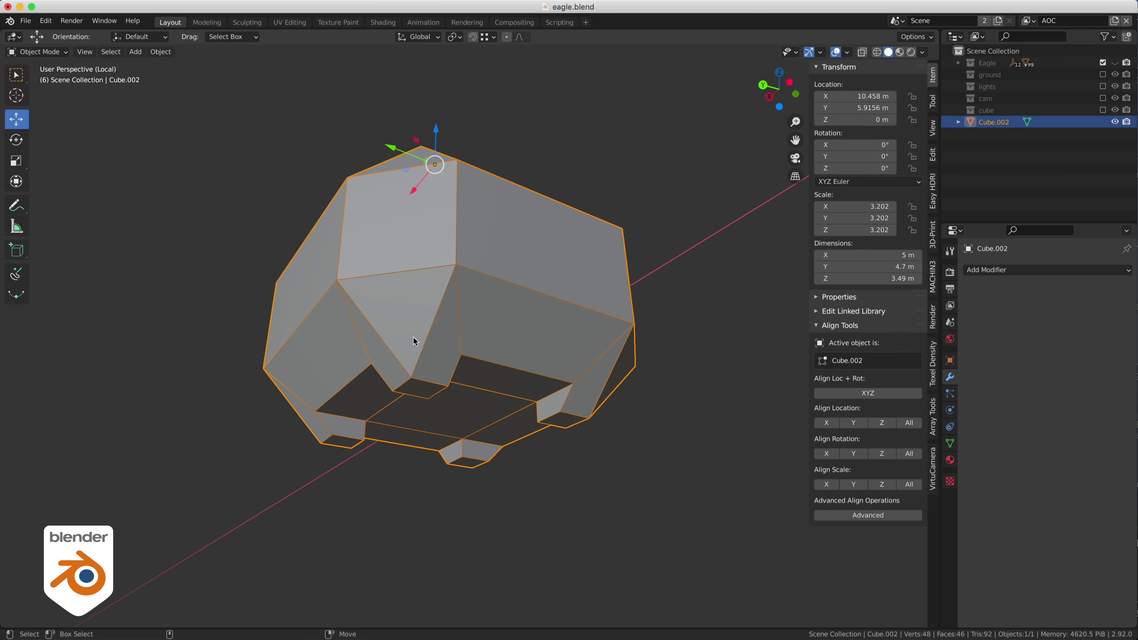
# Add a Subdivision Surface modifier to the pod body, set it to Simple and turn off Optimal Display
pyautogui.click(996, 271)
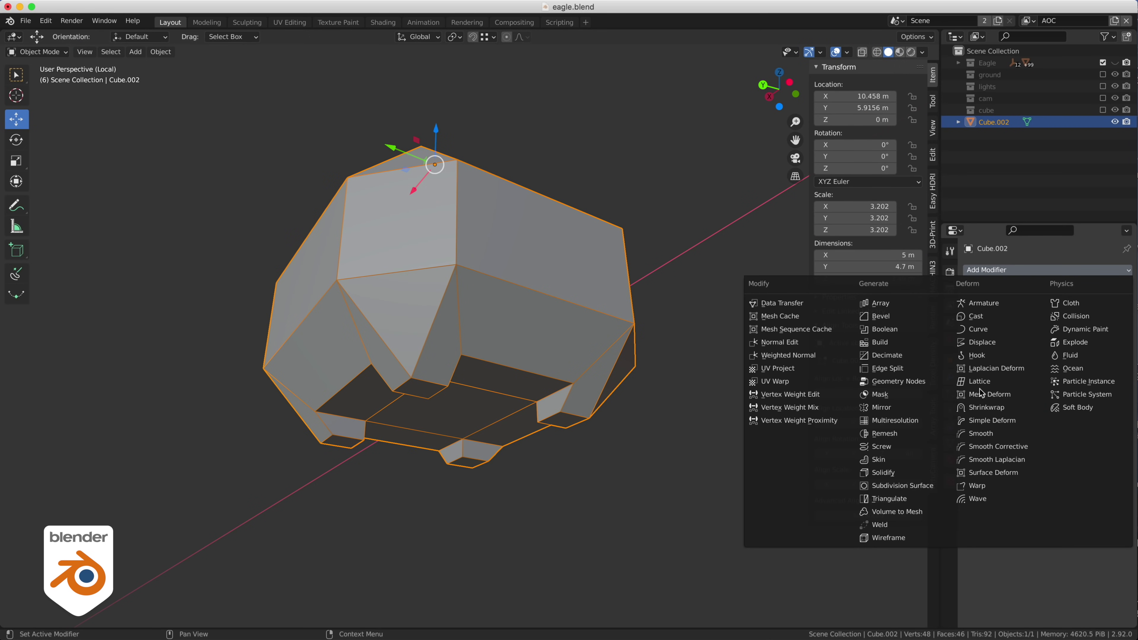
pyautogui.click(902, 486)
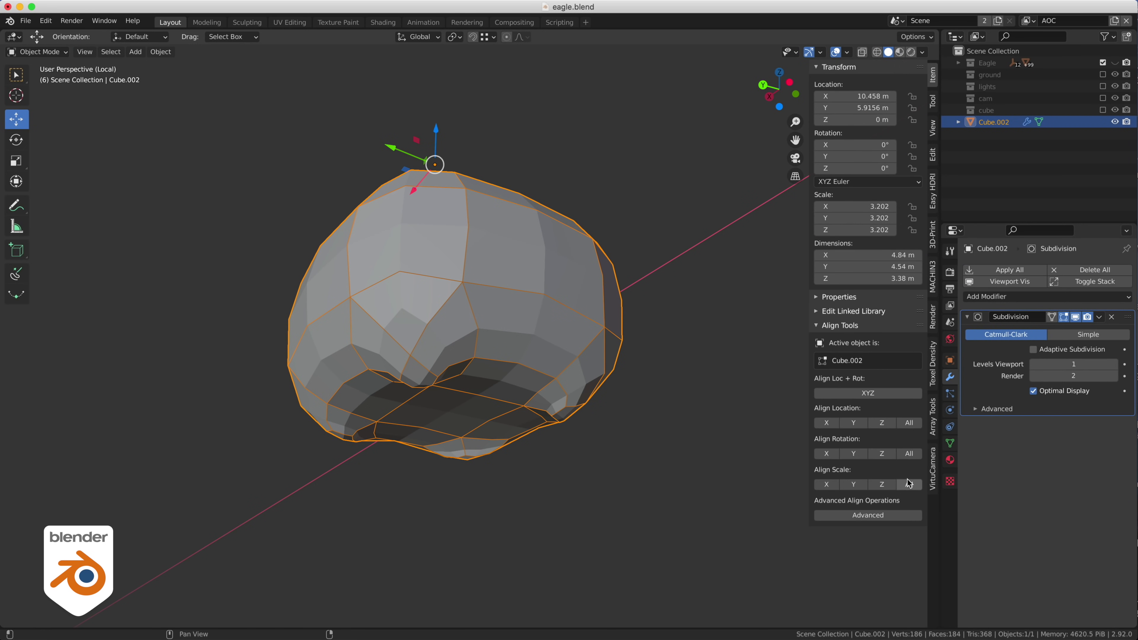
pyautogui.click(1084, 336)
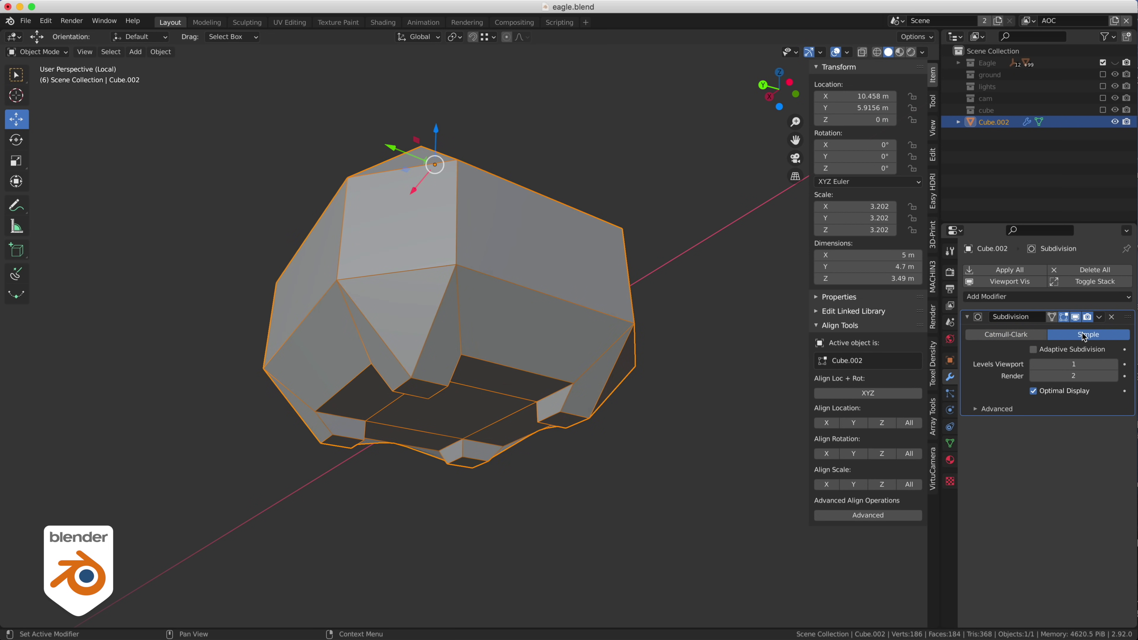
pyautogui.click(1072, 391)
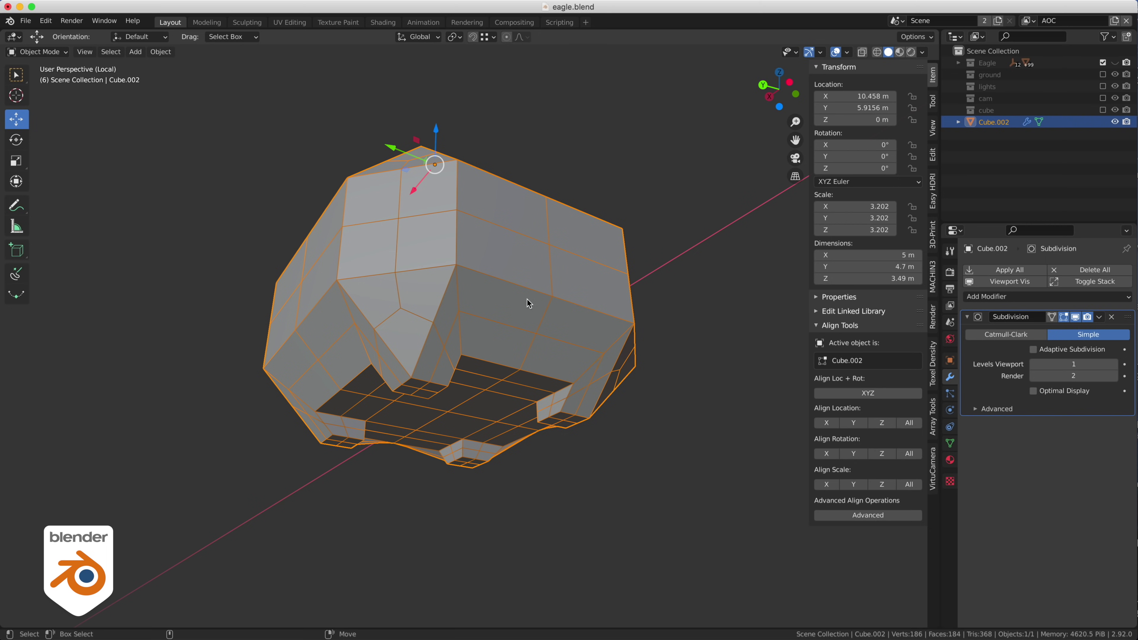
# Connect both notch corners on the +X lower side to the hull vertices above them with edges
pyautogui.click(156, 286)
pyautogui.keyDown('alt'); pyautogui.moveTo(157, 291); pyautogui.dragTo(369, 275); pyautogui.keyUp('alt')
pyautogui.press('Tab')
pyautogui.click(629, 328)
pyautogui.click(566, 333)
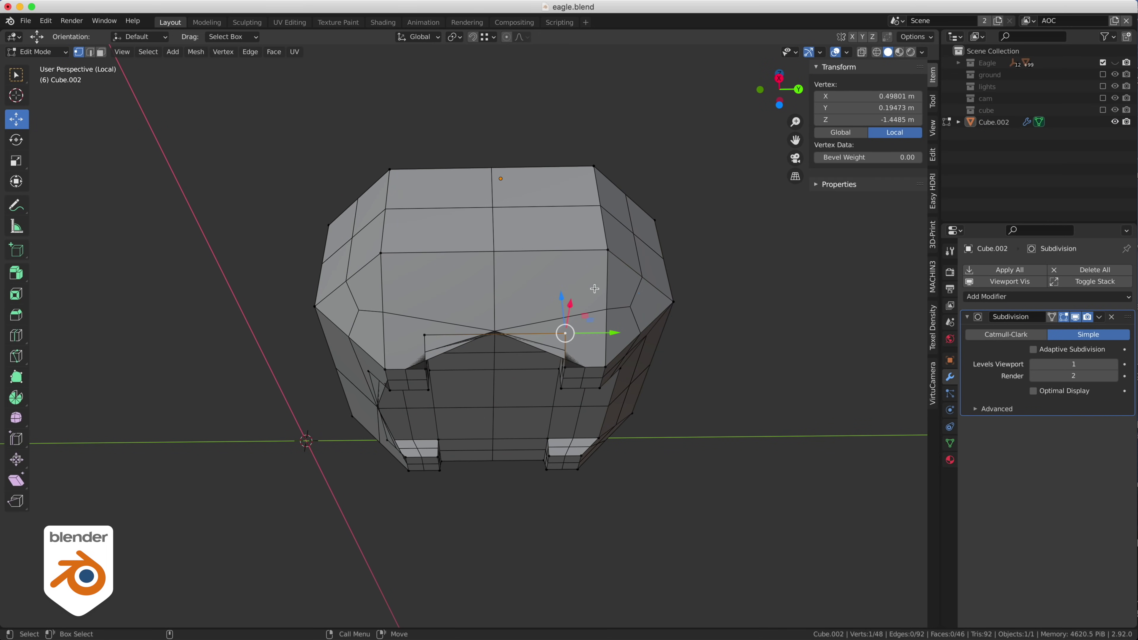
pyautogui.keyDown('shift'); pyautogui.click(606, 252); pyautogui.keyUp('shift')
pyautogui.press('j')
pyautogui.click(424, 335)
pyautogui.keyDown('shift'); pyautogui.click(381, 254); pyautogui.keyUp('shift')
pyautogui.press('j')
# Connect both notch corners on the remaining -Y lower side to the hull vertices above them with edges
pyautogui.keyDown('alt'); pyautogui.moveTo(358, 290); pyautogui.dragTo(560, 278); pyautogui.keyUp('alt')
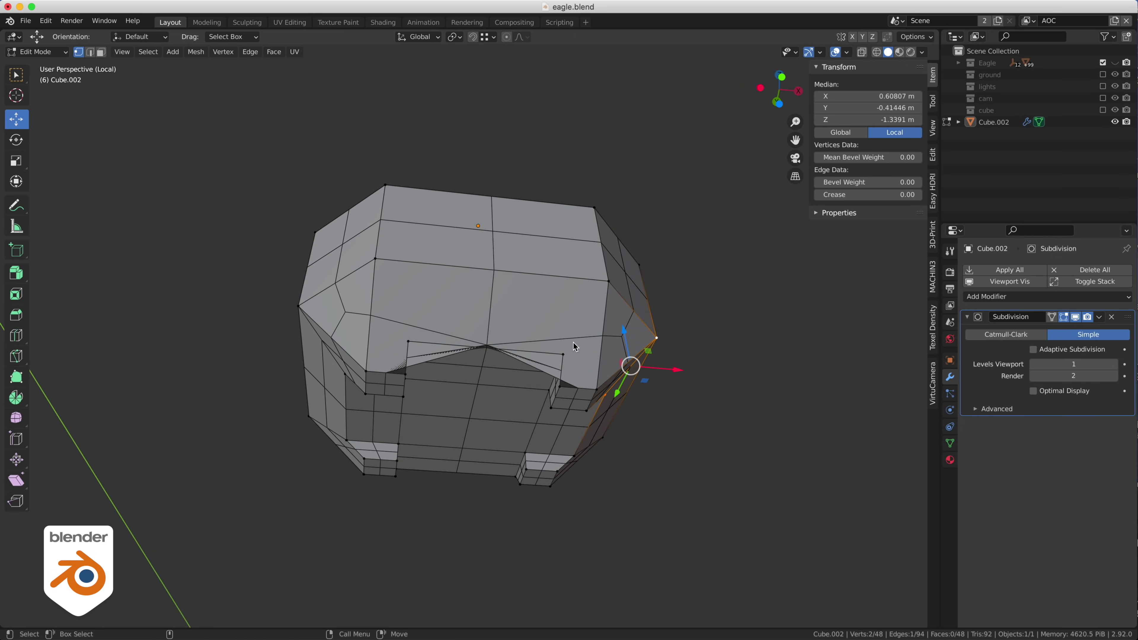
pyautogui.click(564, 354)
pyautogui.keyDown('shift'); pyautogui.click(607, 282); pyautogui.keyUp('shift')
pyautogui.press('j')
pyautogui.click(408, 342)
pyautogui.keyDown('shift'); pyautogui.click(381, 269); pyautogui.keyUp('shift')
pyautogui.press('j')
# Remove the Subdivision modifier from the pod body and show the complete Eagle model again
pyautogui.click(762, 350)
pyautogui.keyDown('alt'); pyautogui.moveTo(761, 349); pyautogui.dragTo(676, 360); pyautogui.keyUp('alt')
pyautogui.click(1111, 317)
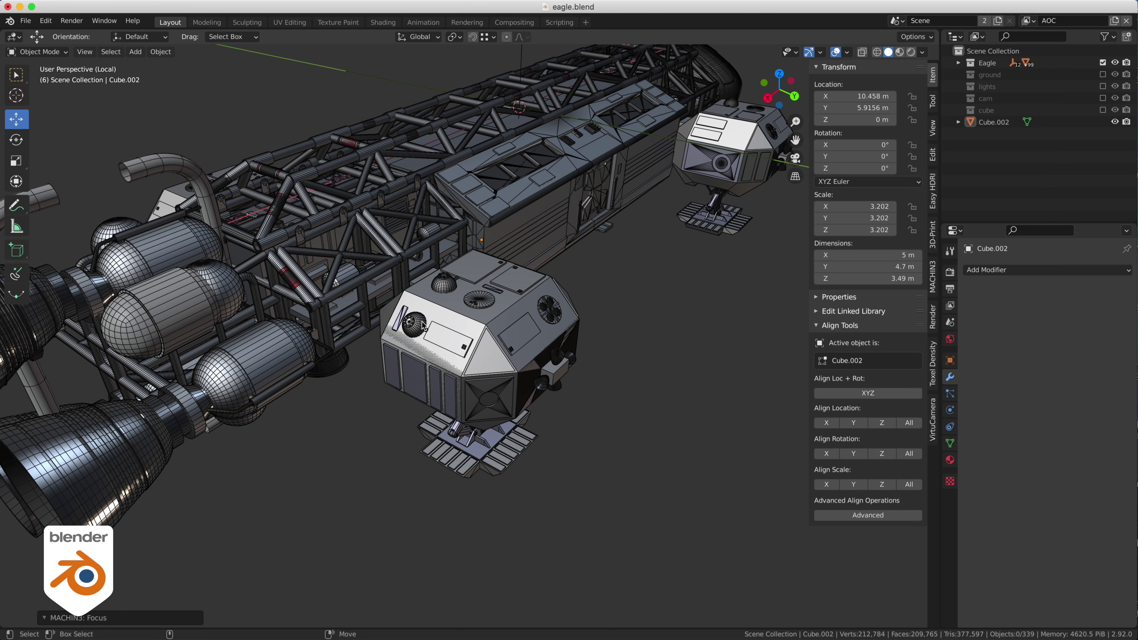
pyautogui.click(476, 333)
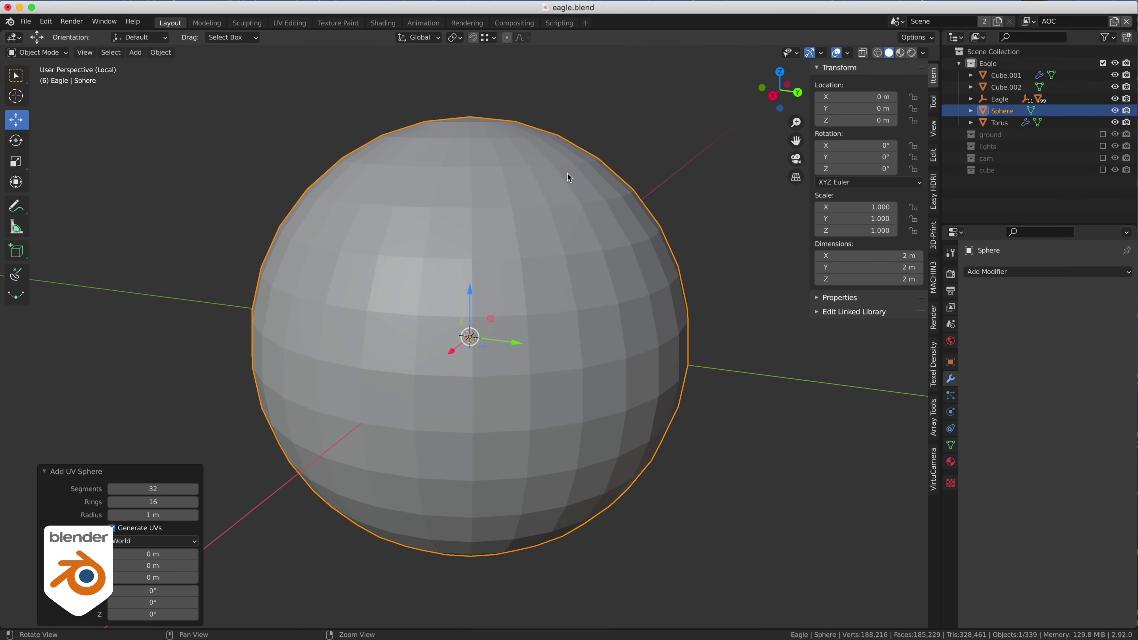
# Dissolve the UV sphere's lower half into one flat base face and its top three rings into a flat top face
pyautogui.press('KP_1')
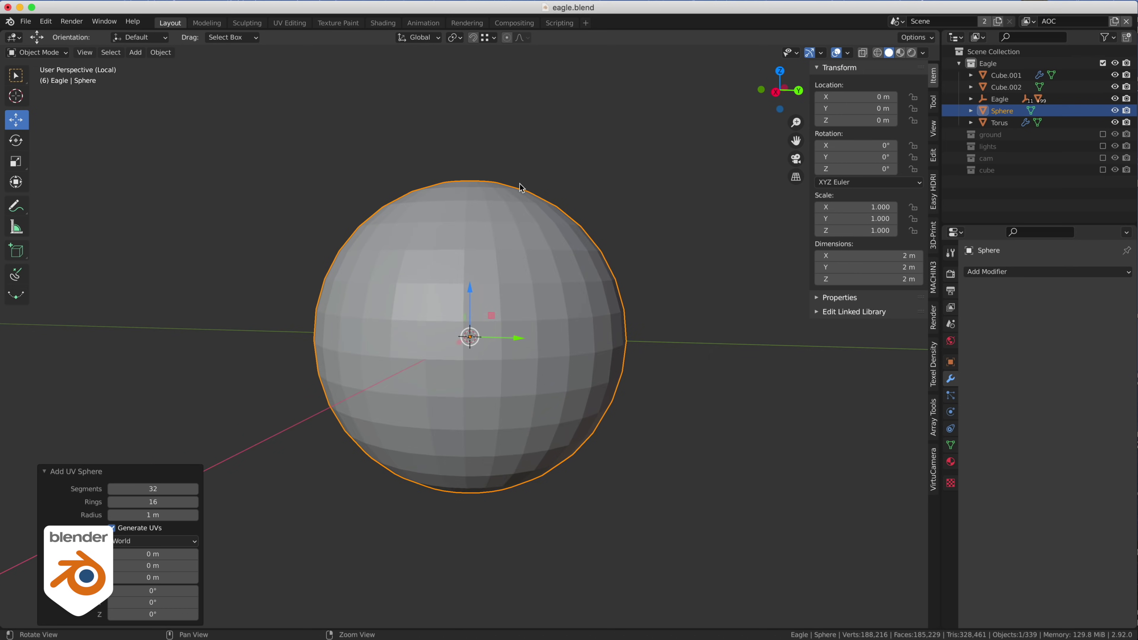
pyautogui.press('Tab')
pyautogui.click(392, 306)
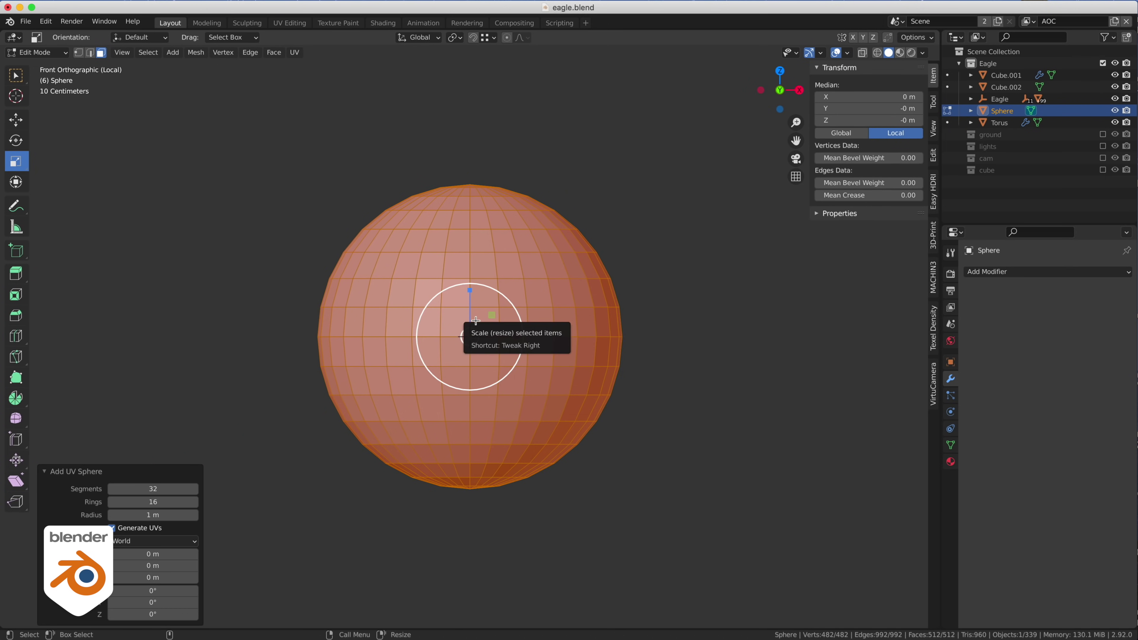
pyautogui.hotkey('shift', 'z')
pyautogui.moveTo(283, 346); pyautogui.dragTo(773, 519)
pyautogui.hotkey('ctrl', 'x')
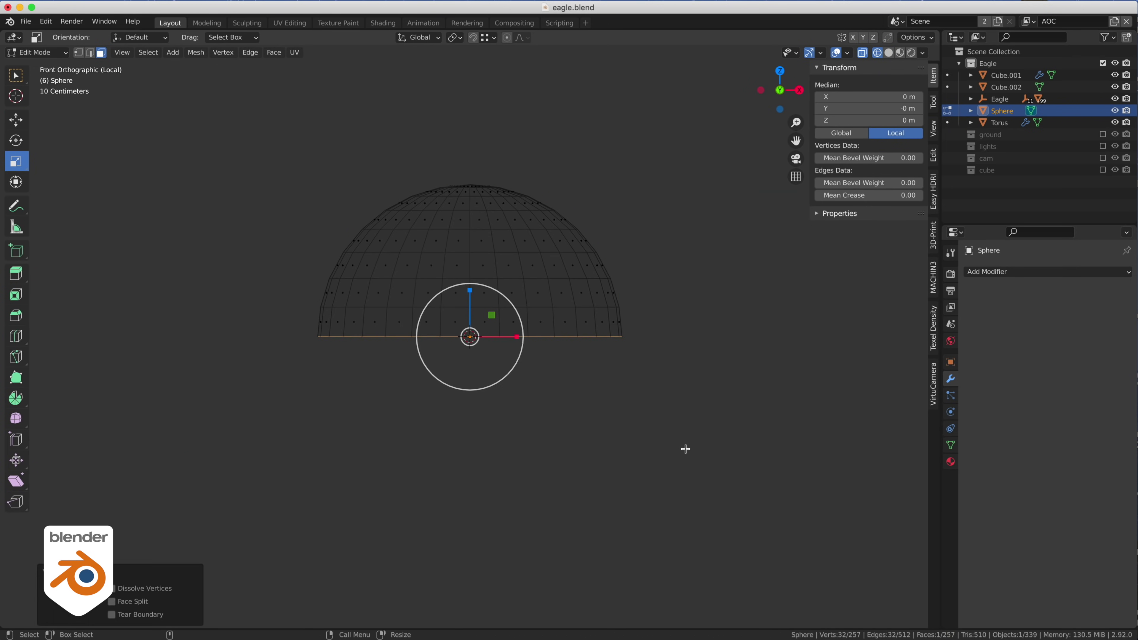
pyautogui.moveTo(351, 167); pyautogui.dragTo(611, 207)
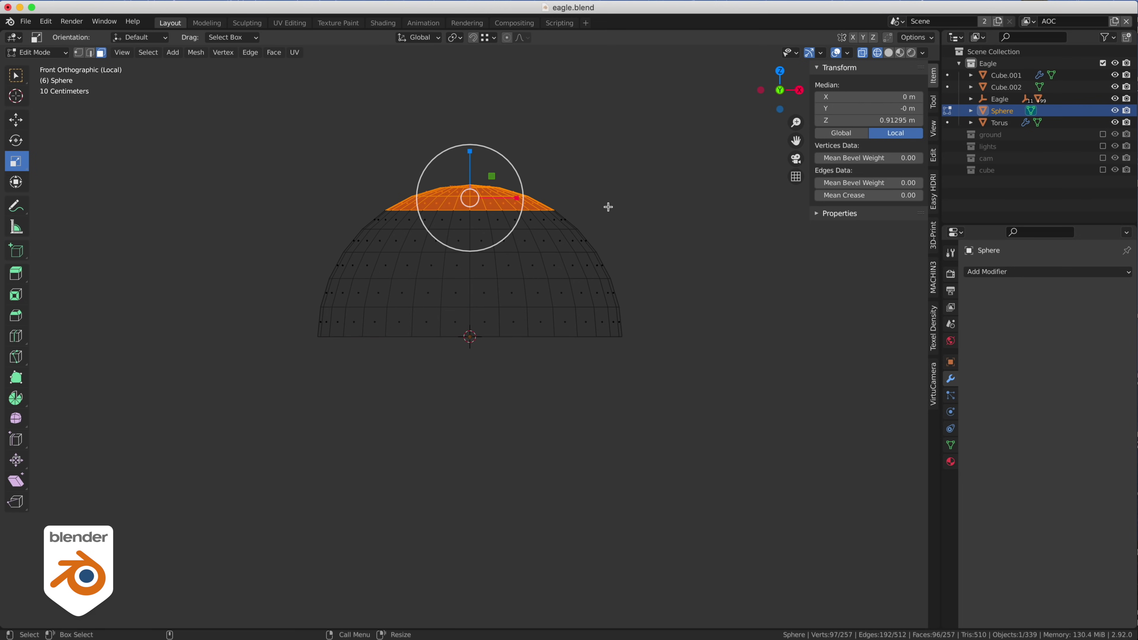
pyautogui.hotkey('ctrl', 'x')
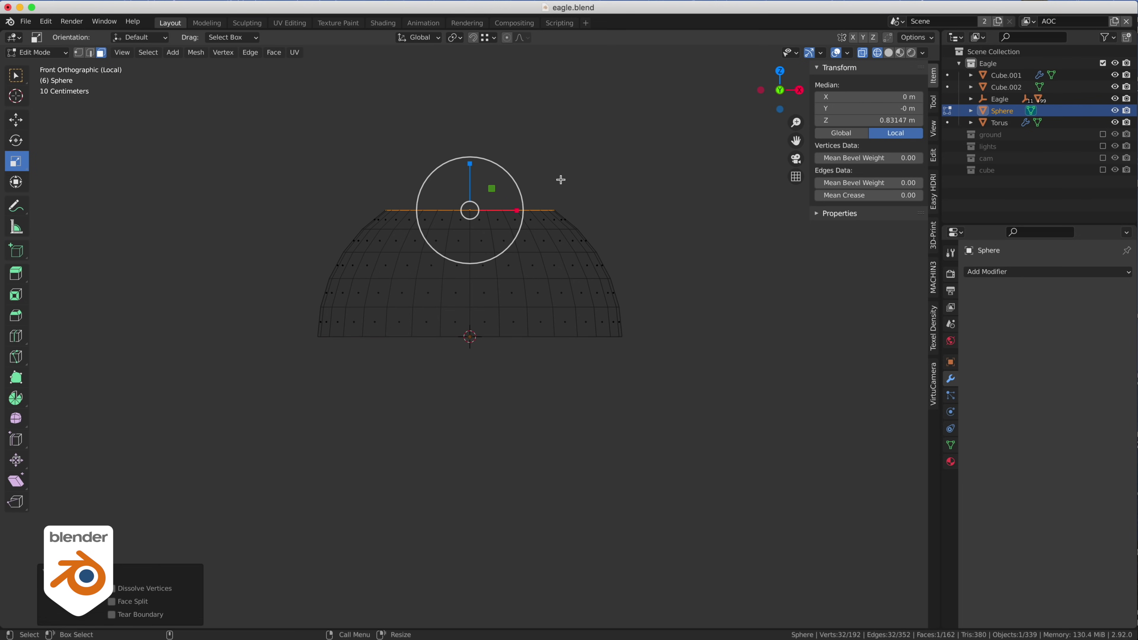
# Extrude the dome's flat top face upward by about 0.14 m to form a raised collar
pyautogui.moveTo(558, 178); pyautogui.dragTo(505, 220, button='middle')
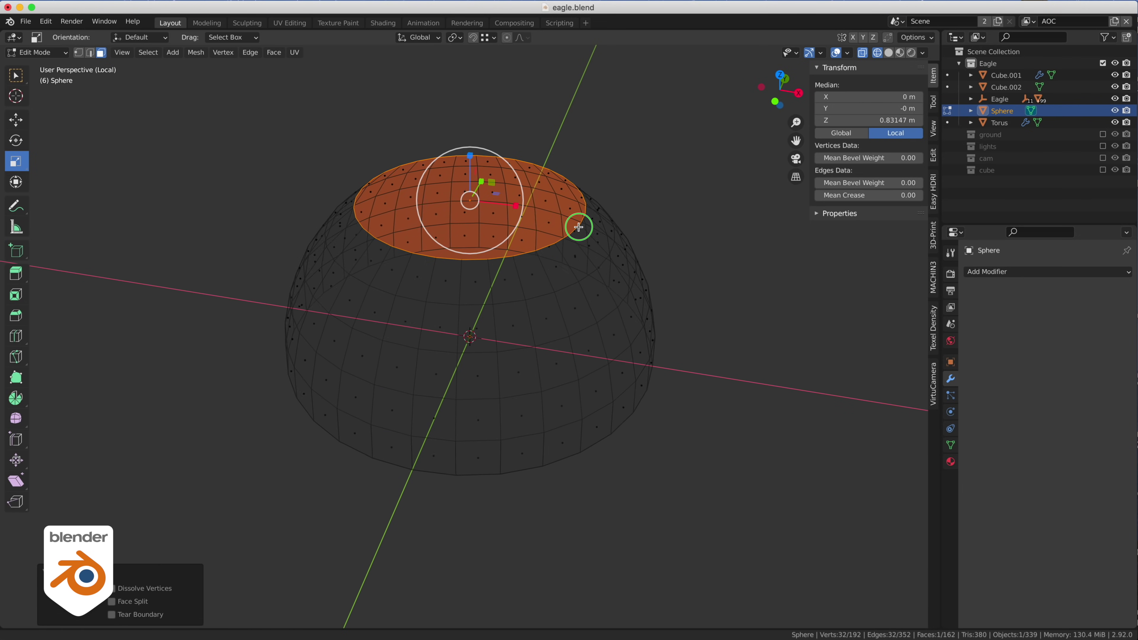
pyautogui.keyDown('shift'); pyautogui.moveTo(503, 221); pyautogui.dragTo(496, 246, button='middle'); pyautogui.keyUp('shift')
pyautogui.press('e')
pyautogui.click(490, 183)
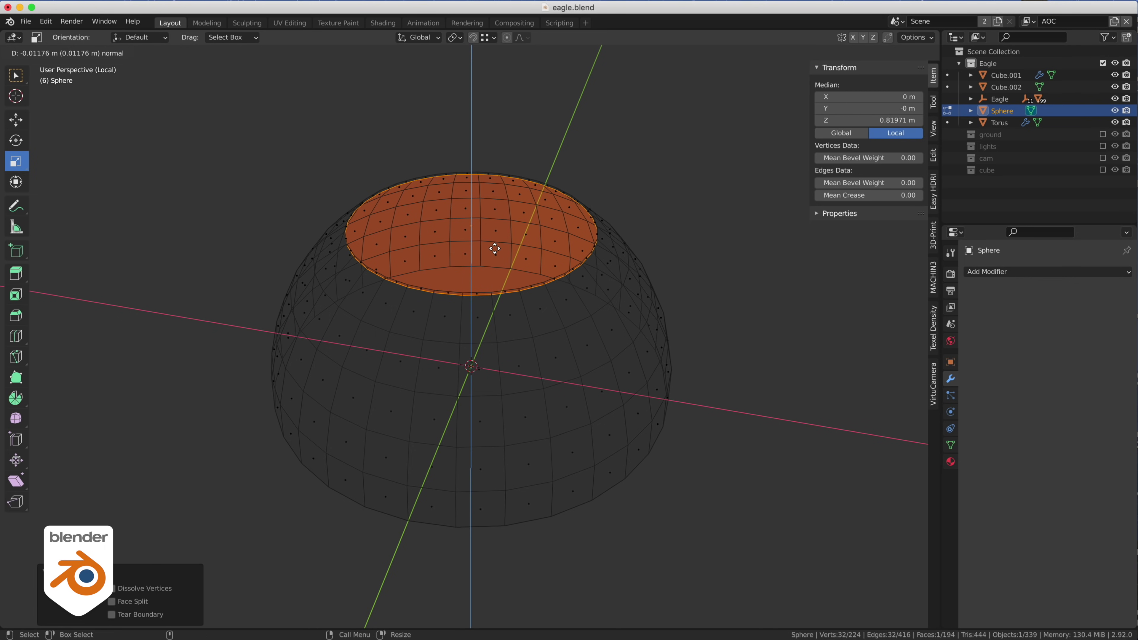
pyautogui.click(495, 221)
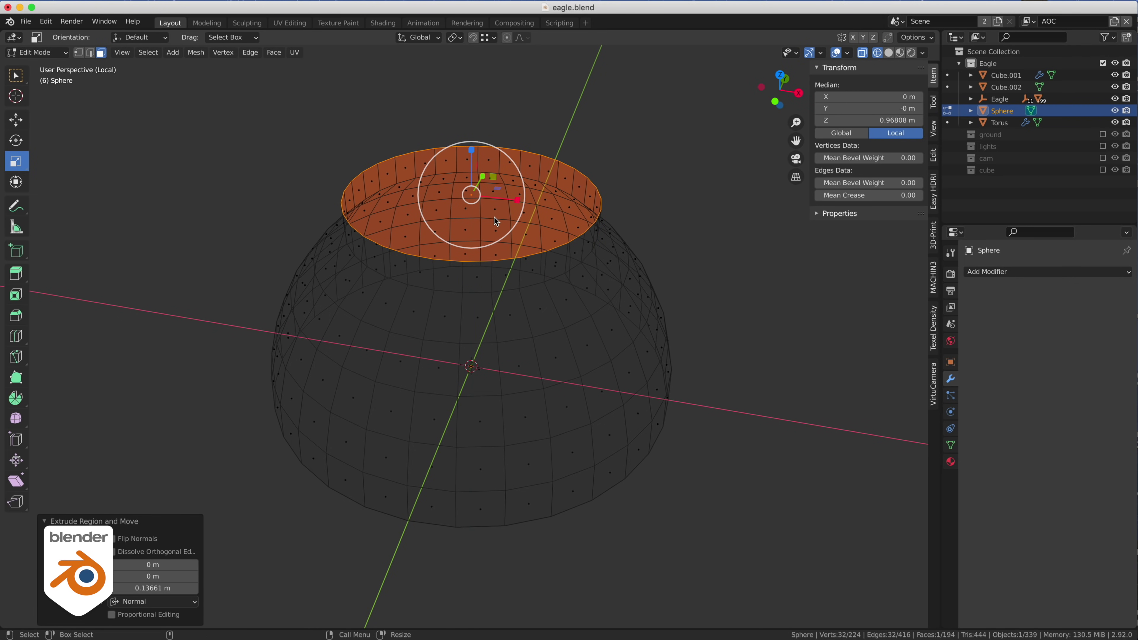
# Inset the collar's top face by about 0.18 m and extrude it about 0.11 m inward to make a recess
pyautogui.click(19, 295)
pyautogui.moveTo(470, 133); pyautogui.dragTo(470, 155)
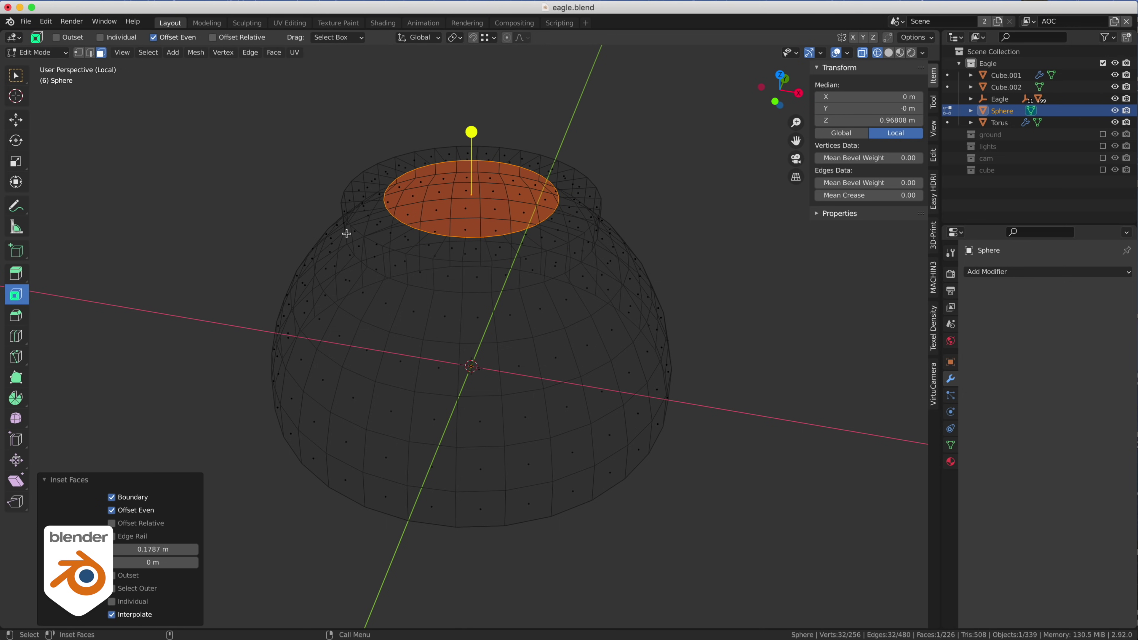
pyautogui.hotkey('alt', 'e')
pyautogui.click(346, 184)
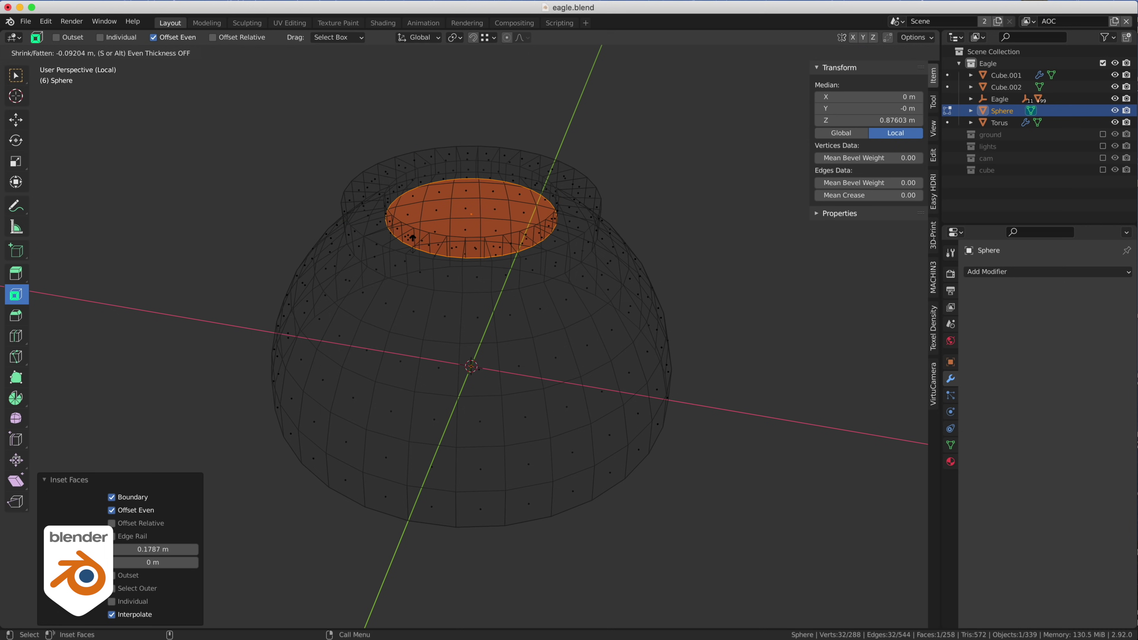
pyautogui.click(412, 238)
pyautogui.hotkey('alt', 'z')
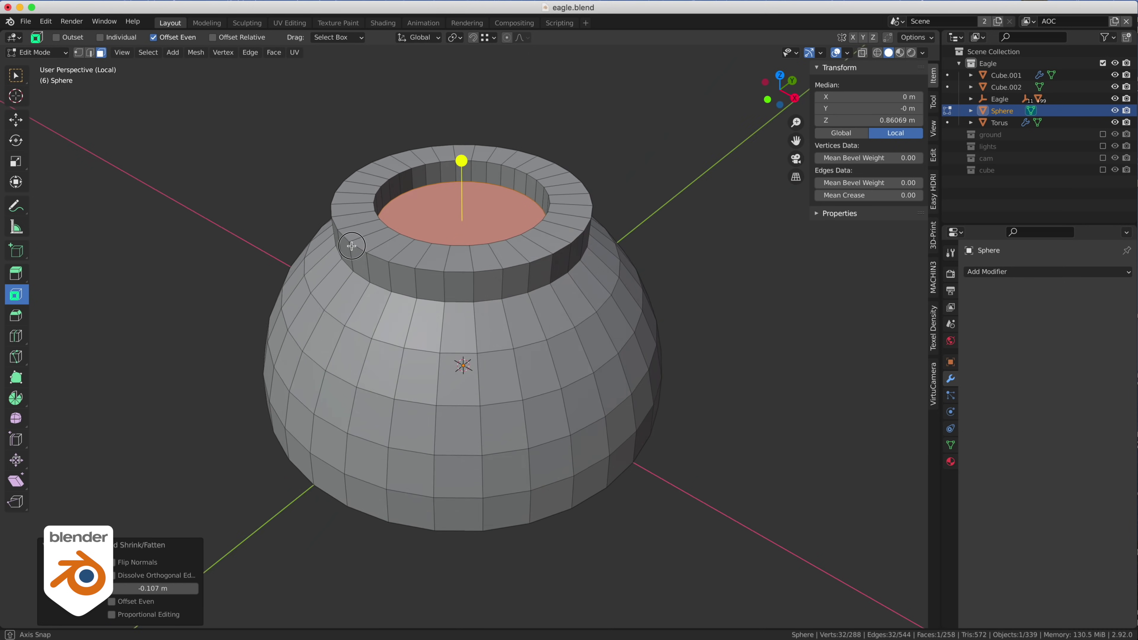
pyautogui.keyDown('alt'); pyautogui.moveTo(351, 246); pyautogui.dragTo(357, 262); pyautogui.keyUp('alt')
pyautogui.moveTo(359, 264); pyautogui.dragTo(364, 168, button='right')
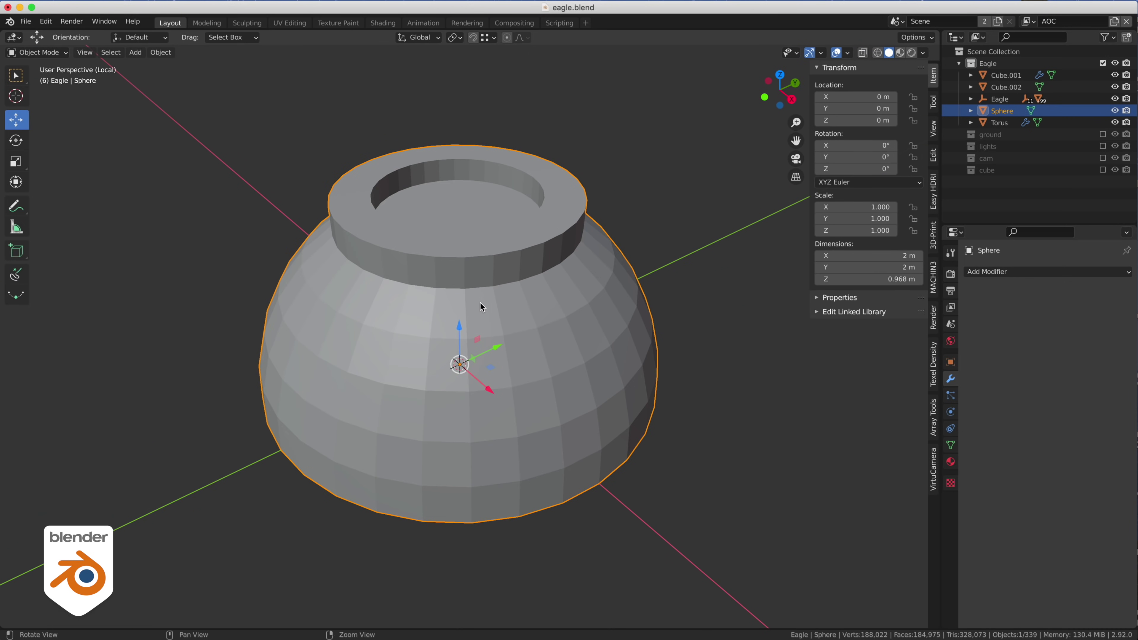
# Add a cylinder with 6 vertices at the dome's centre, working from the top view with wireframe edges shown
pyautogui.keyDown('alt'); pyautogui.moveTo(481, 302); pyautogui.dragTo(514, 371); pyautogui.keyUp('alt')
pyautogui.press('KP_7')
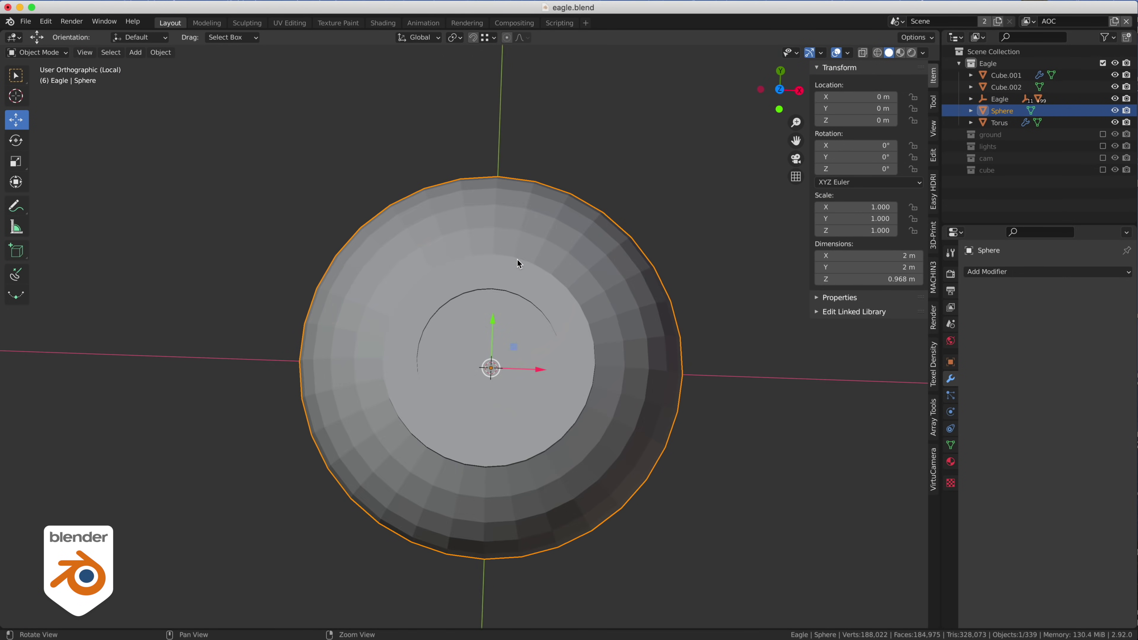
pyautogui.hotkey('shift', 'z')
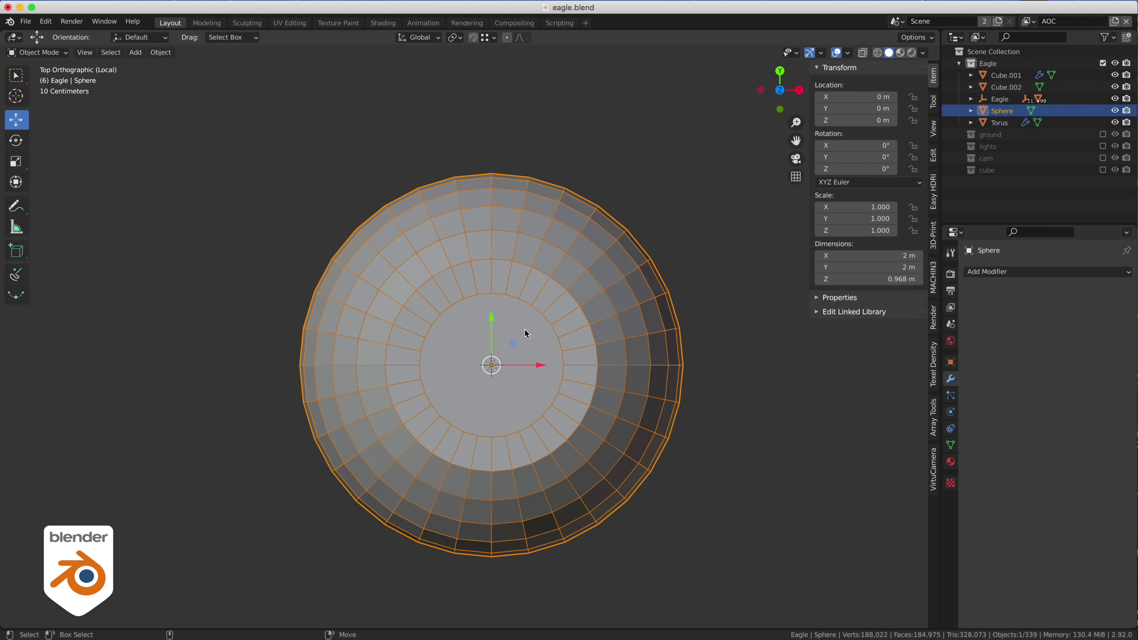
pyautogui.keyDown('alt'); pyautogui.moveTo(586, 344); pyautogui.dragTo(495, 352, button='right'); pyautogui.keyUp('alt')
pyautogui.click(148, 100)
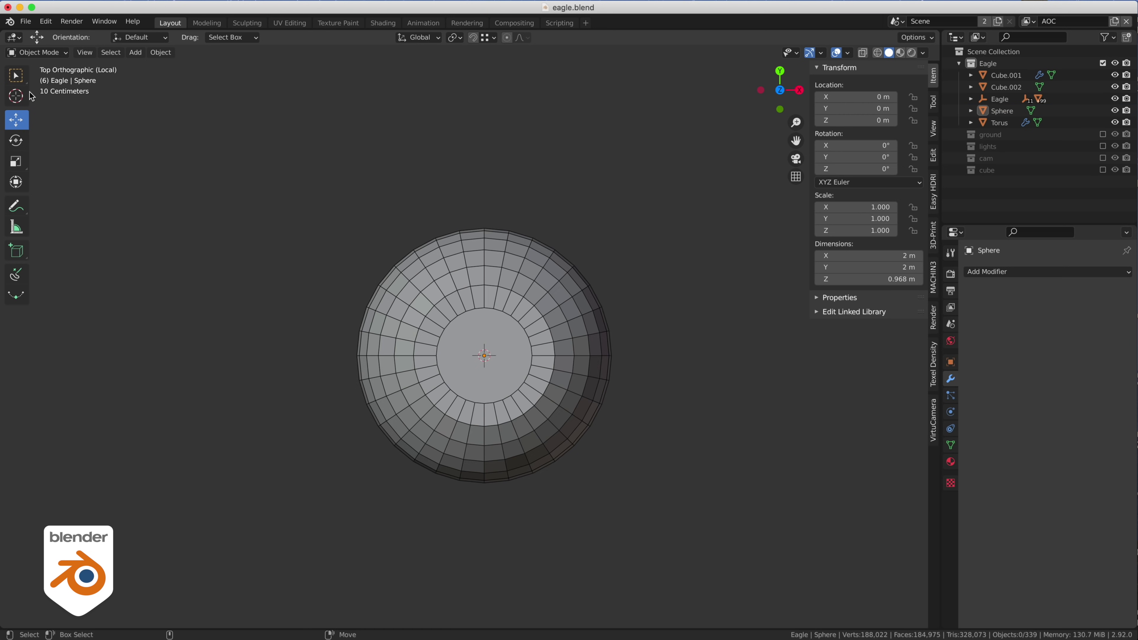
pyautogui.click(141, 54)
pyautogui.moveTo(148, 66)
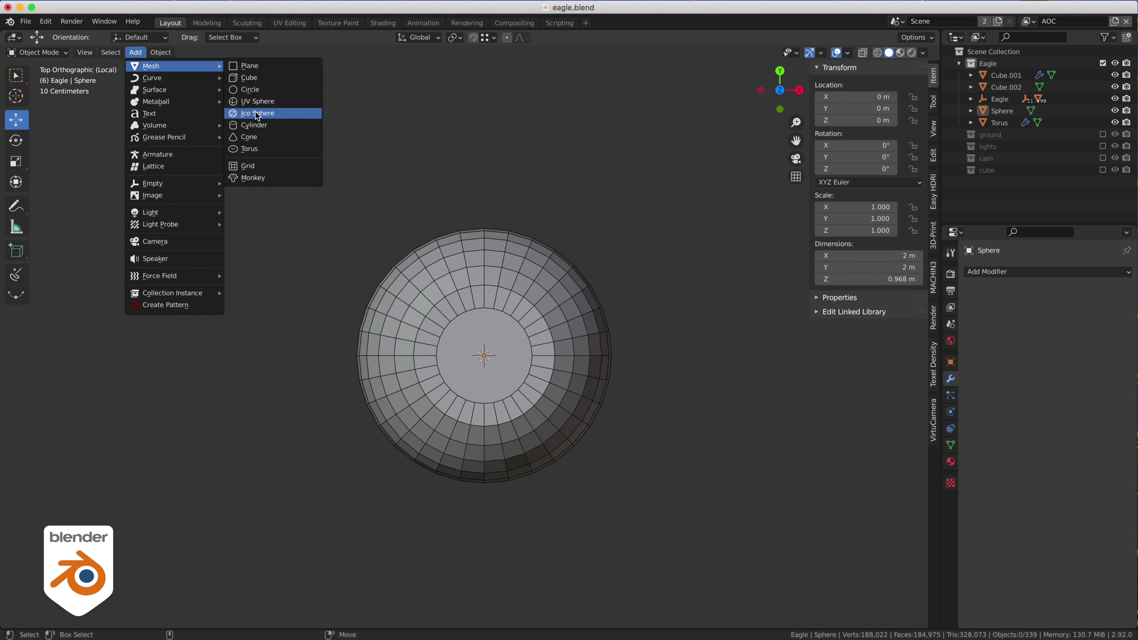
pyautogui.click(254, 126)
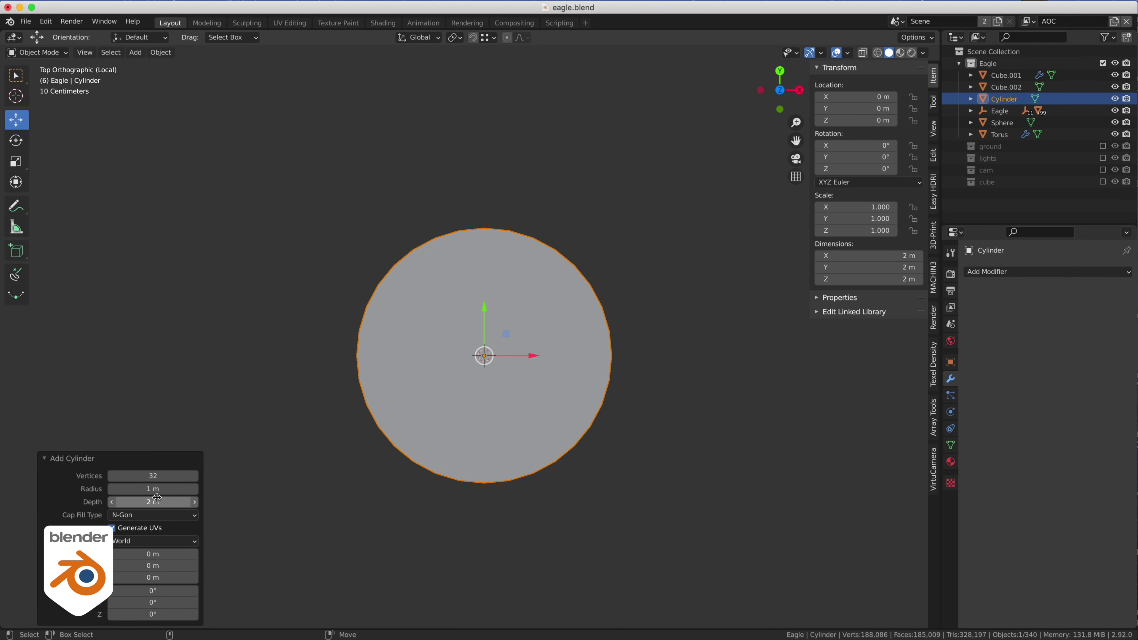
pyautogui.click(162, 476)
pyautogui.write('6')
pyautogui.press('Return')
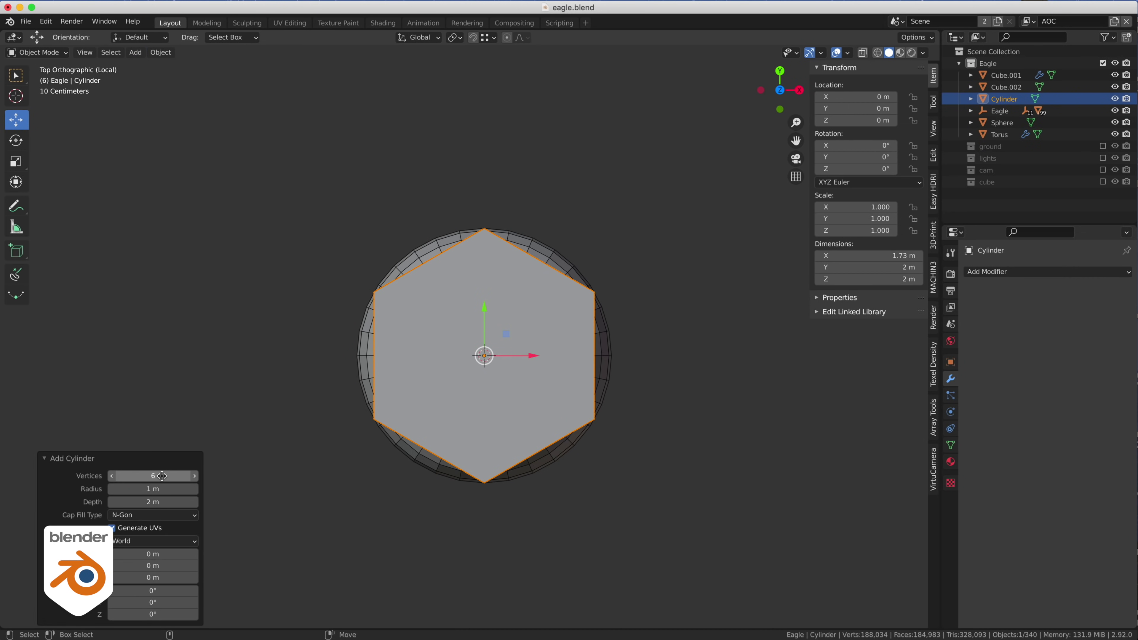
pyautogui.click(179, 426)
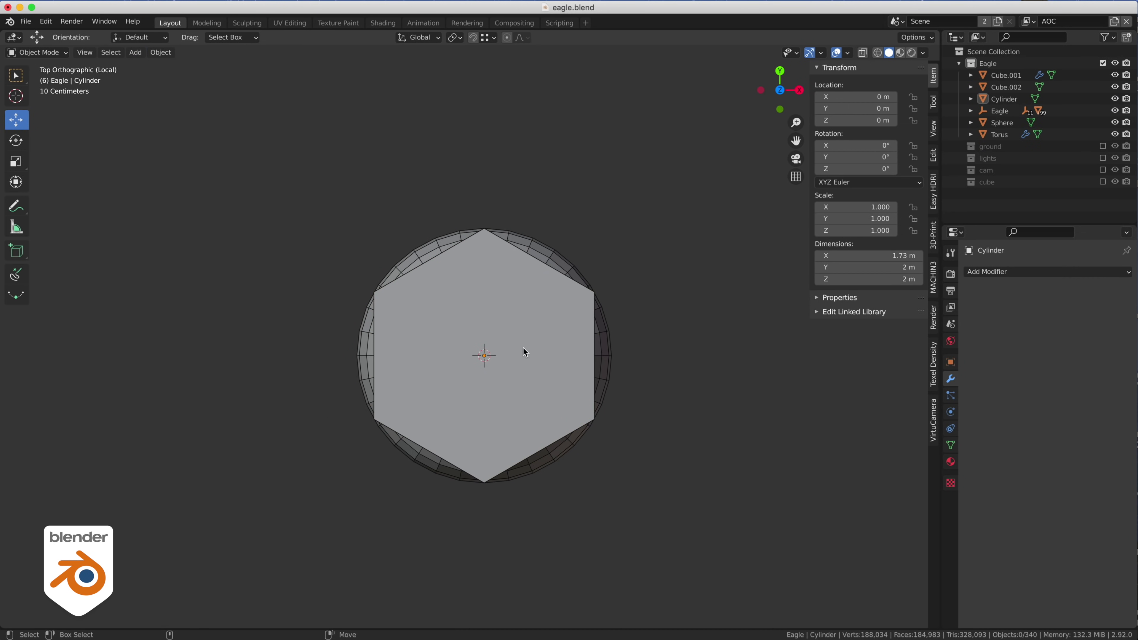
# Scale the hexagonal cylinder down uniformly to about 0.076
pyautogui.click(547, 327)
pyautogui.hotkey('shift', 'space')
pyautogui.press('s')
pyautogui.press('s')
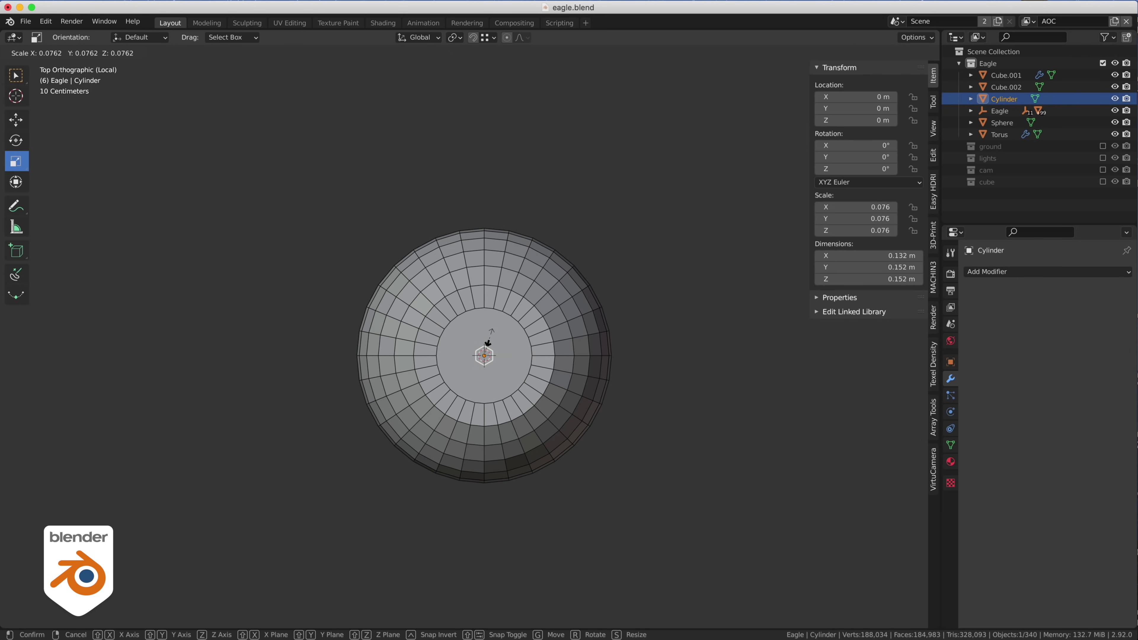
pyautogui.click(488, 343)
# Move the hexagonal cylinder's whole mesh about 0.29 m along Y in Edit Mode, keeping the object's origin at the dome's centre
pyautogui.hotkey('shift', 'space')
pyautogui.press('g')
pyautogui.moveTo(488, 334); pyautogui.dragTo(487, 292)
pyautogui.press('Tab')
pyautogui.hotkey('shift', 'space')
pyautogui.press('i')
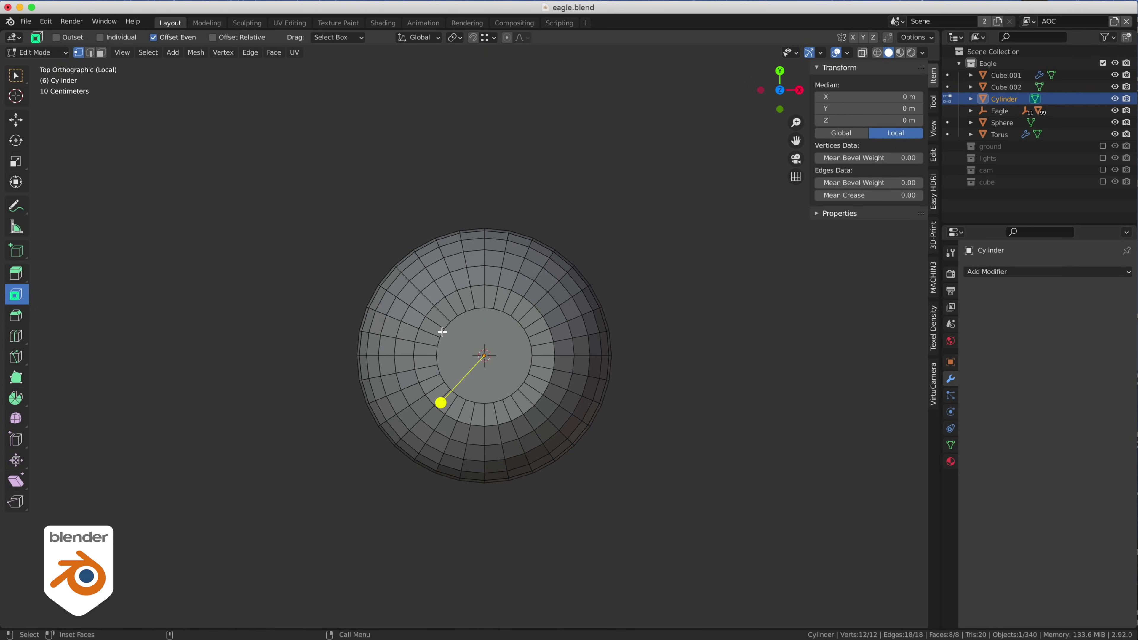
pyautogui.hotkey('alt', 'z')
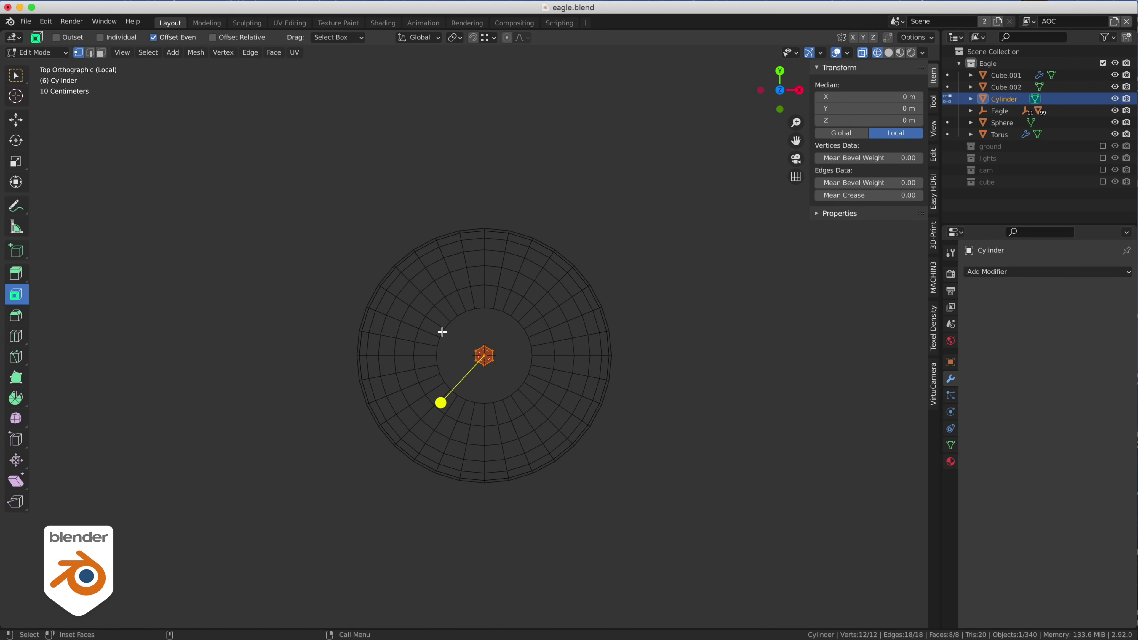
pyautogui.hotkey('shift', 'space')
pyautogui.press('g')
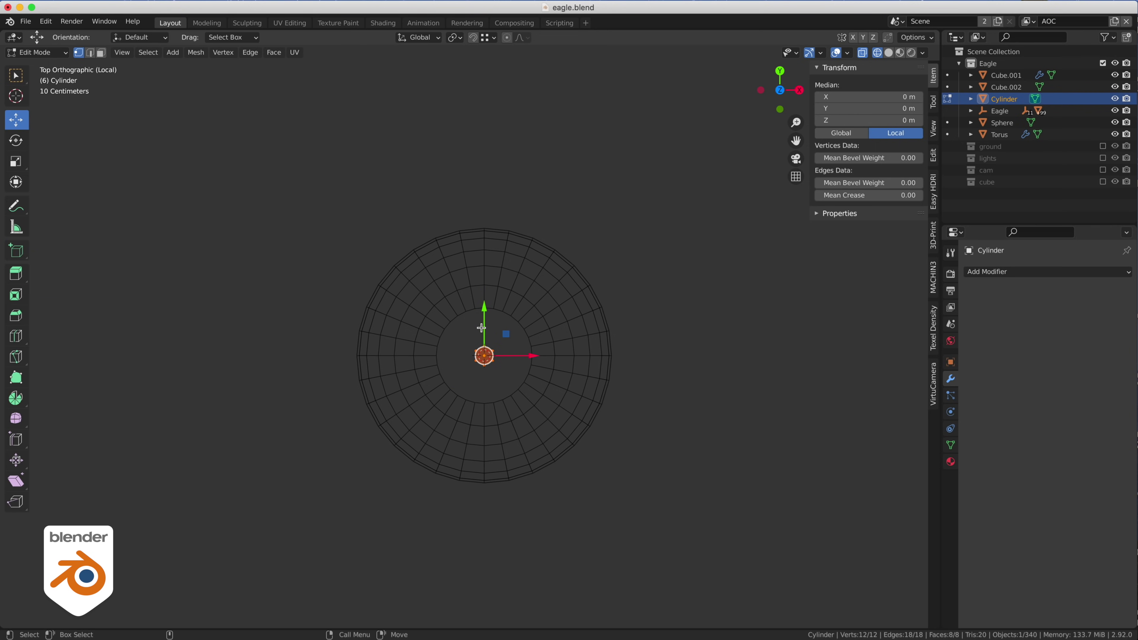
pyautogui.moveTo(482, 328); pyautogui.dragTo(488, 287)
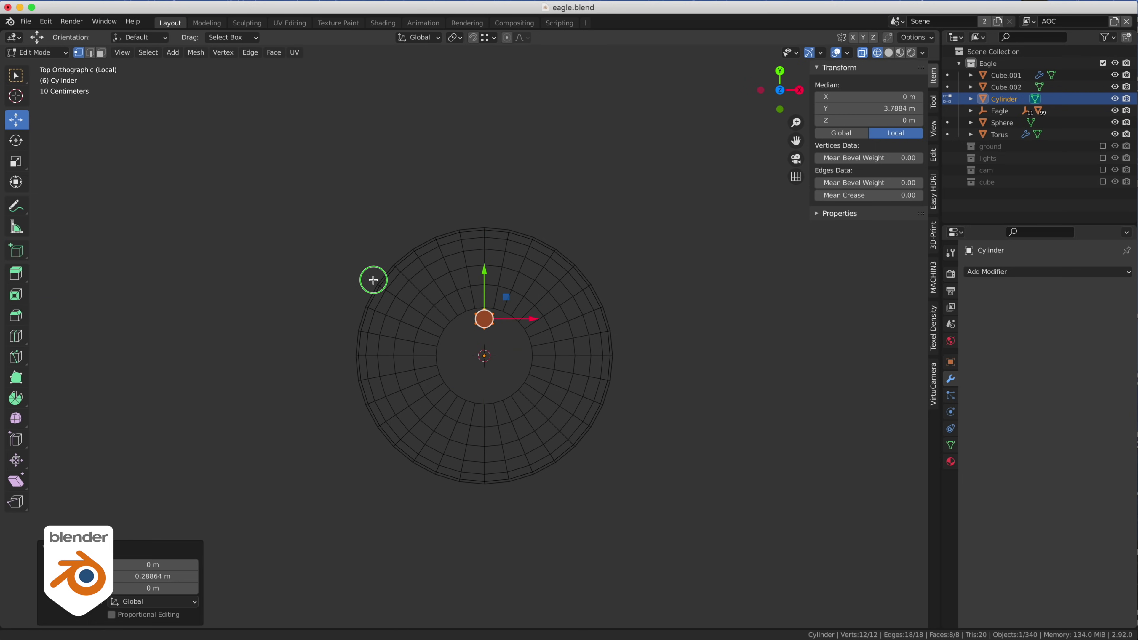
pyautogui.scroll(7, 564, 314)
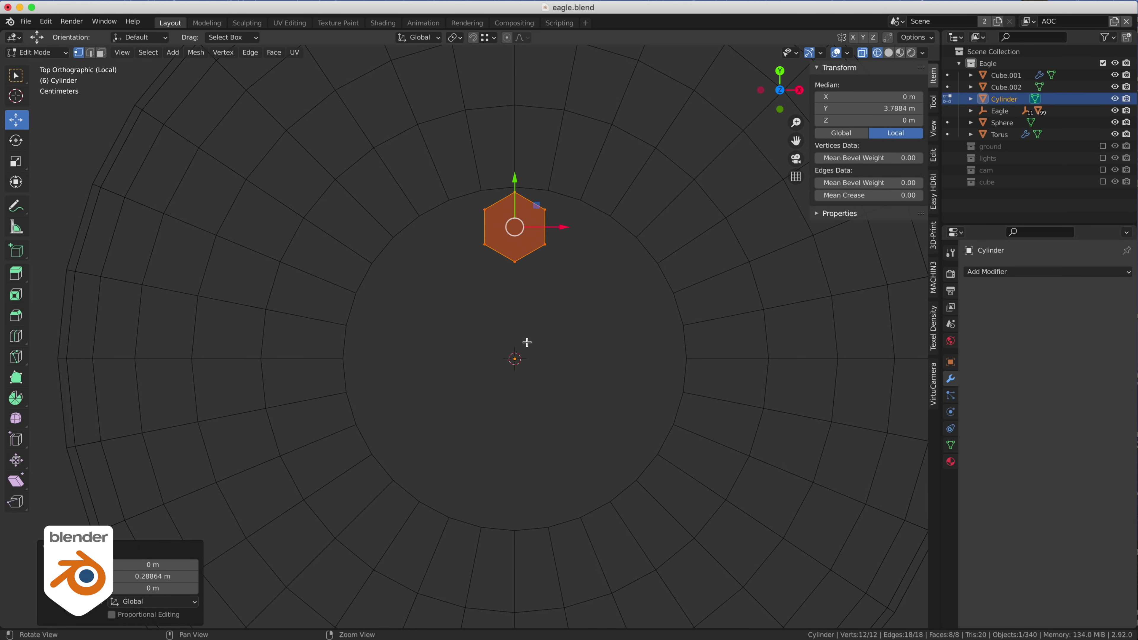
# Raise the hexagonal mesh about 1.05 m along Z and lower its top vertices to make a bolt head about 0.04 m high
pyautogui.keyDown('alt'); pyautogui.moveTo(551, 354); pyautogui.dragTo(567, 250); pyautogui.keyUp('alt')
pyautogui.press('F1')
pyautogui.keyDown('alt'); pyautogui.moveTo(600, 292); pyautogui.dragTo(464, 305, button='right'); pyautogui.keyUp('alt')
pyautogui.press('g')
pyautogui.press('z')
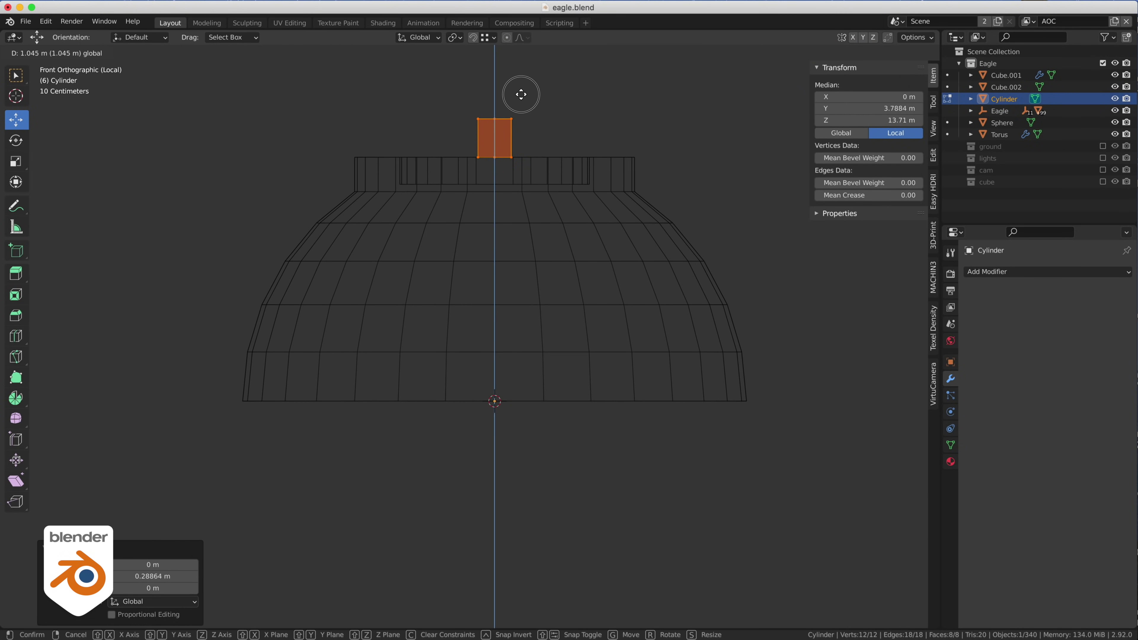
pyautogui.click(521, 94)
pyautogui.moveTo(458, 96); pyautogui.dragTo(592, 135)
pyautogui.moveTo(496, 79); pyautogui.dragTo(498, 109)
# Shift the whole bolt head outward along Y so it sits midway across the collar's rim, and leave Edit Mode
pyautogui.keyDown('alt'); pyautogui.moveTo(665, 106); pyautogui.dragTo(610, 221); pyautogui.keyUp('alt')
pyautogui.press('b')
pyautogui.moveTo(535, 236); pyautogui.dragTo(586, 281)
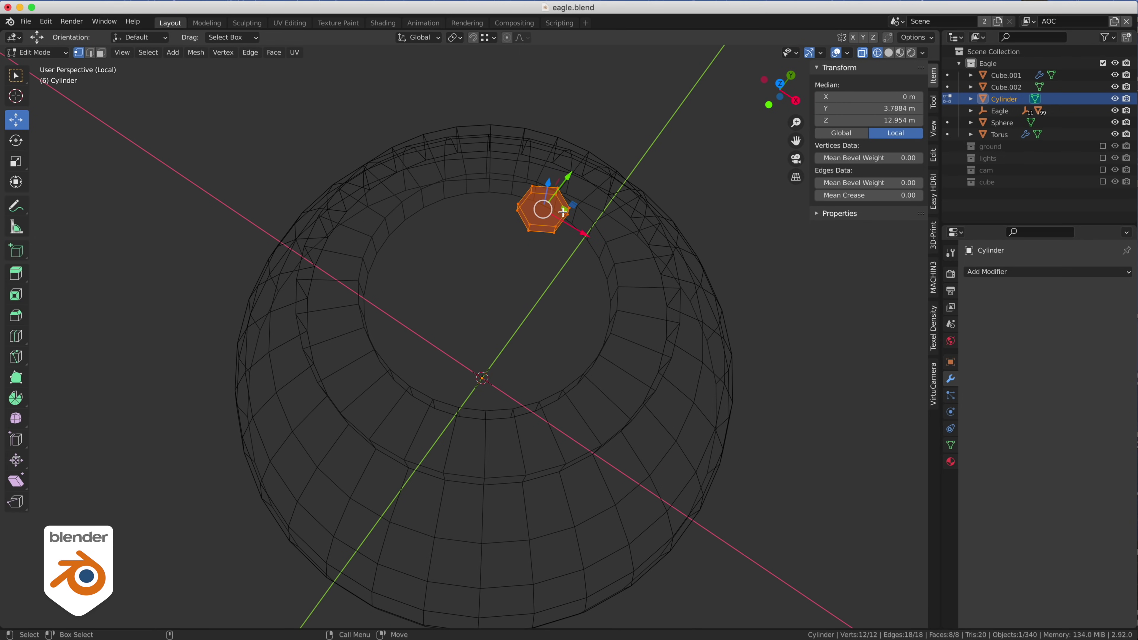
pyautogui.moveTo(573, 176); pyautogui.dragTo(598, 156)
pyautogui.keyDown('alt'); pyautogui.moveTo(667, 209); pyautogui.dragTo(606, 293); pyautogui.keyUp('alt')
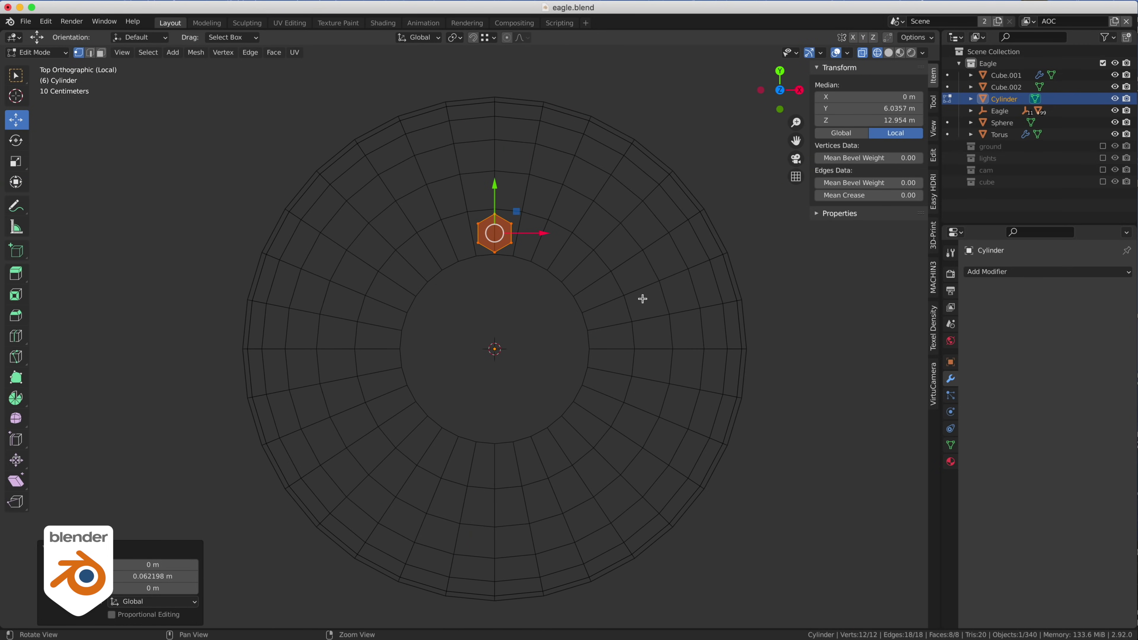
pyautogui.press('Tab')
# Array the bolt head around the collar with Array Tools, using a count of 6 and a Z rotation offset of 60°
pyautogui.click(589, 142)
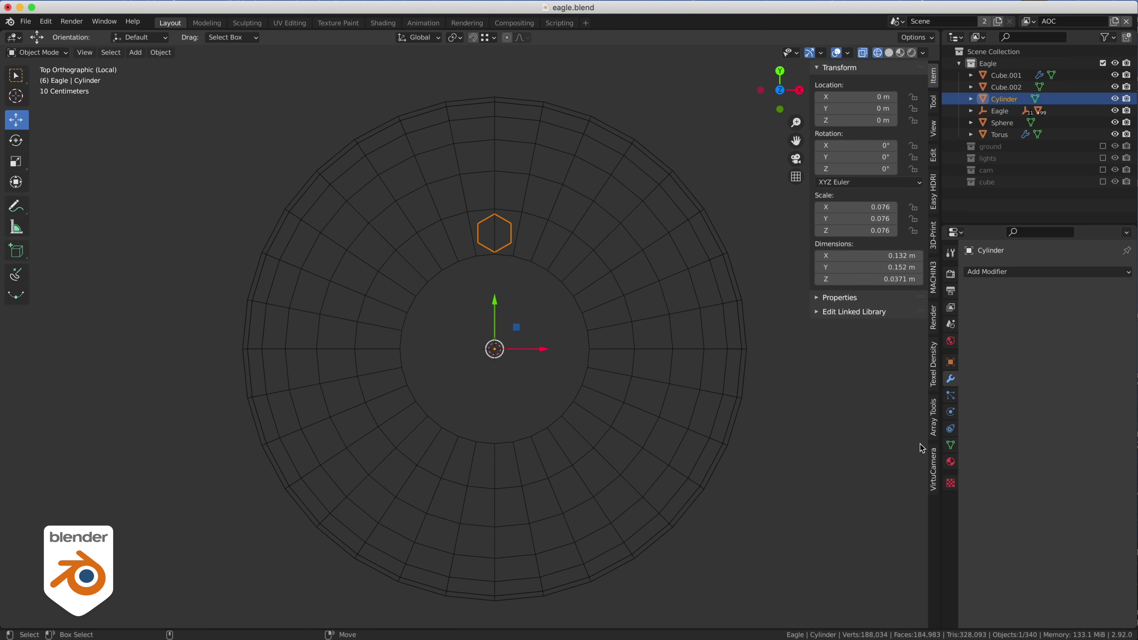
pyautogui.click(933, 428)
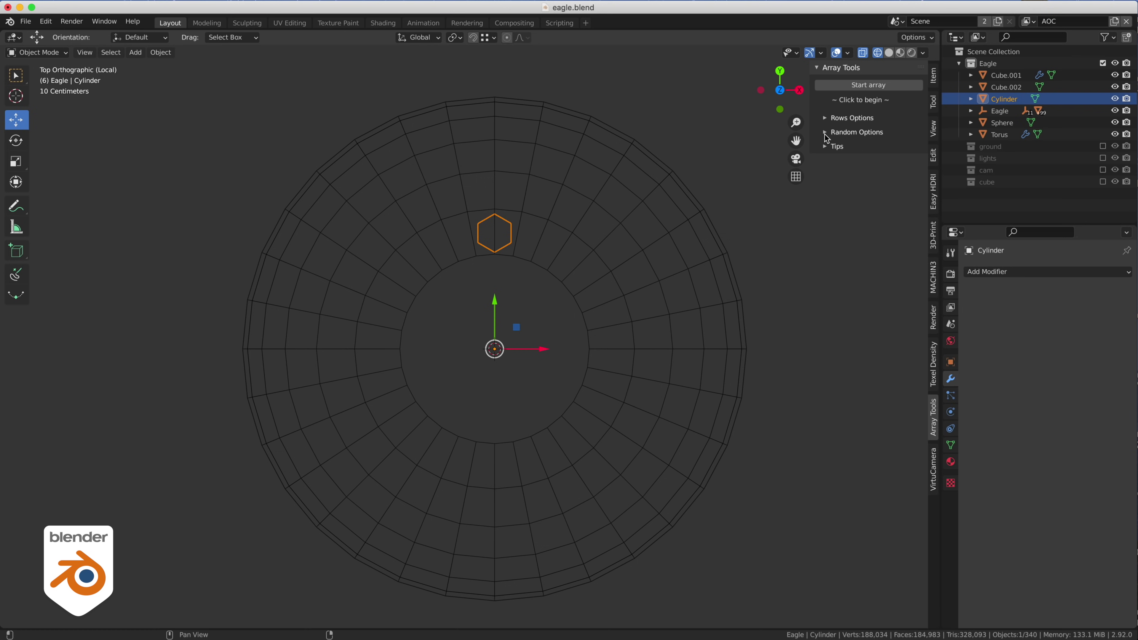
pyautogui.click(864, 88)
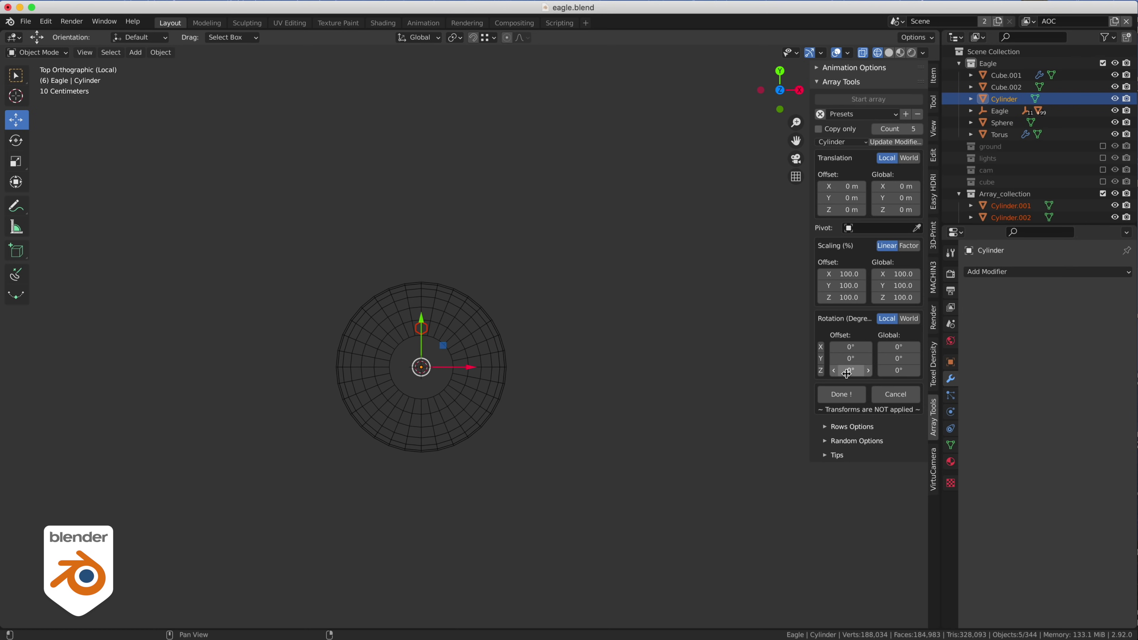
pyautogui.keyDown('ctrl'); pyautogui.moveTo(851, 370); pyautogui.dragTo(842, 370); pyautogui.keyUp('ctrl')
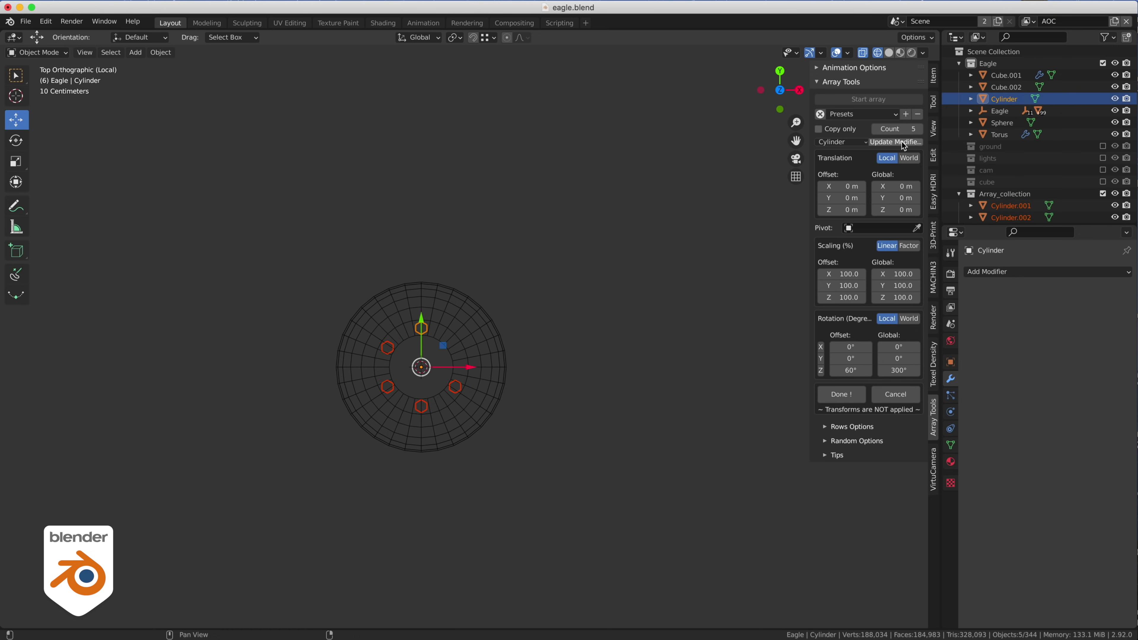
pyautogui.click(583, 314)
pyautogui.moveTo(583, 314); pyautogui.dragTo(617, 346, button='middle')
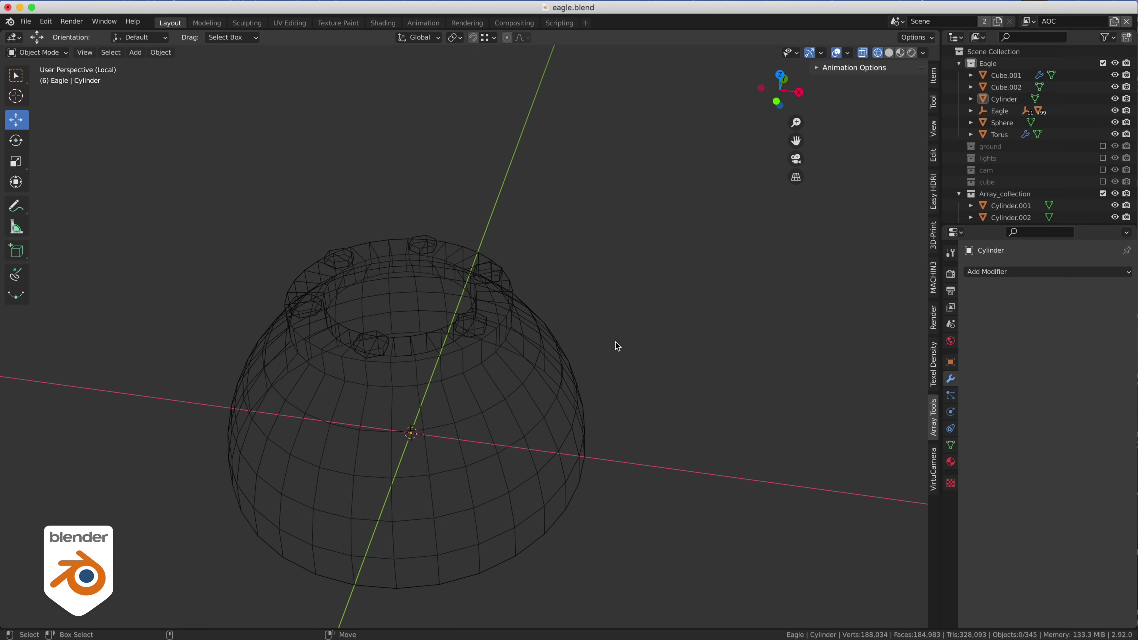
# Join the six bolt heads with the dome into one object, using solid shading
pyautogui.hotkey('shift', 'z')
pyautogui.moveTo(470, 310)
pyautogui.keyDown('alt'); pyautogui.mouseDown()
pyautogui.moveTo(419, 291)
pyautogui.moveTo(452, 311)
pyautogui.mouseUp(); pyautogui.keyUp('alt')
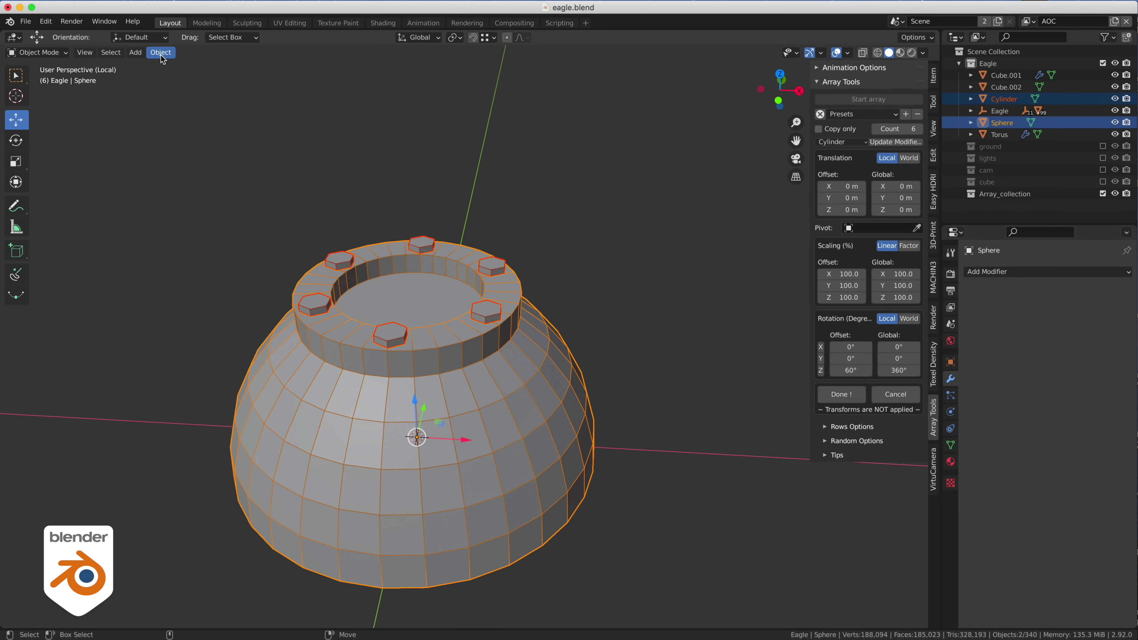
pyautogui.click(161, 53)
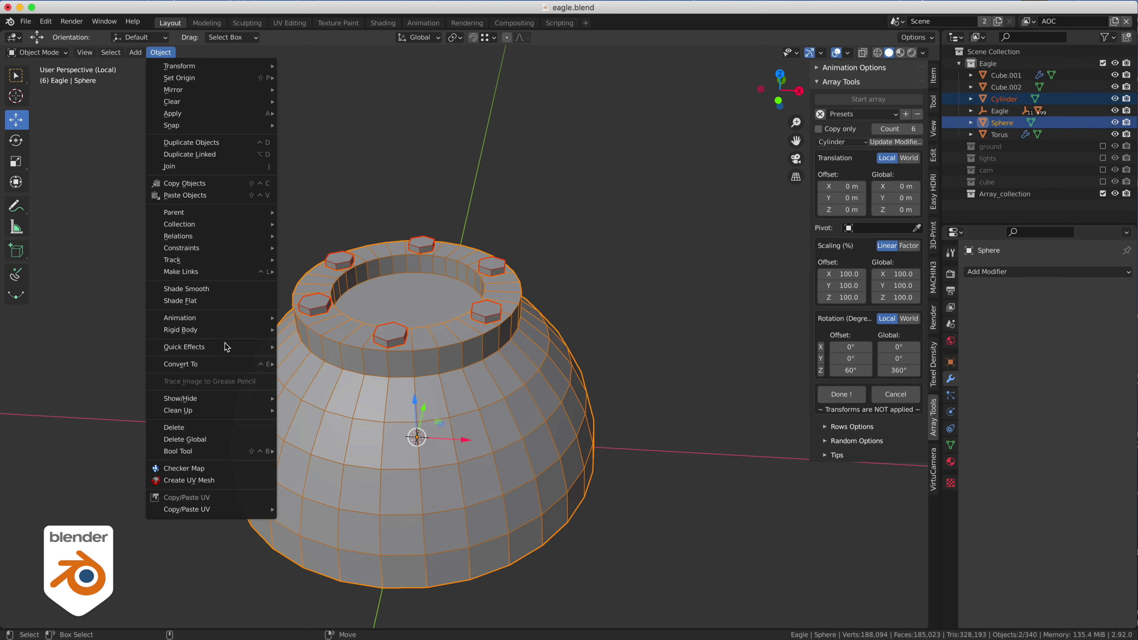
pyautogui.click(209, 166)
# Turn on Auto Smooth at 30° for the joined dome and shade it smooth
pyautogui.keyDown('alt'); pyautogui.moveTo(541, 228); pyautogui.dragTo(513, 318); pyautogui.keyUp('alt')
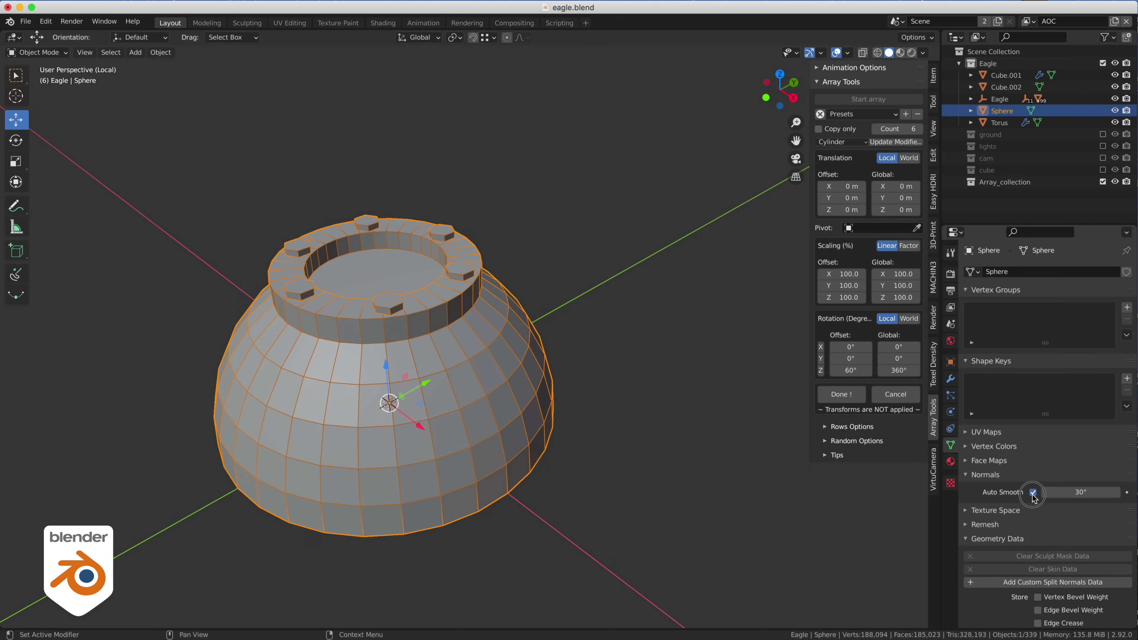
pyautogui.rightClick(416, 398)
pyautogui.click(417, 397)
# Add a Bevel modifier to the dome with an amount of 0.006 m, 1 segment and Harden Normals enabled
pyautogui.hotkey('ctrl', 'b')
pyautogui.scroll(4, 348, 432)
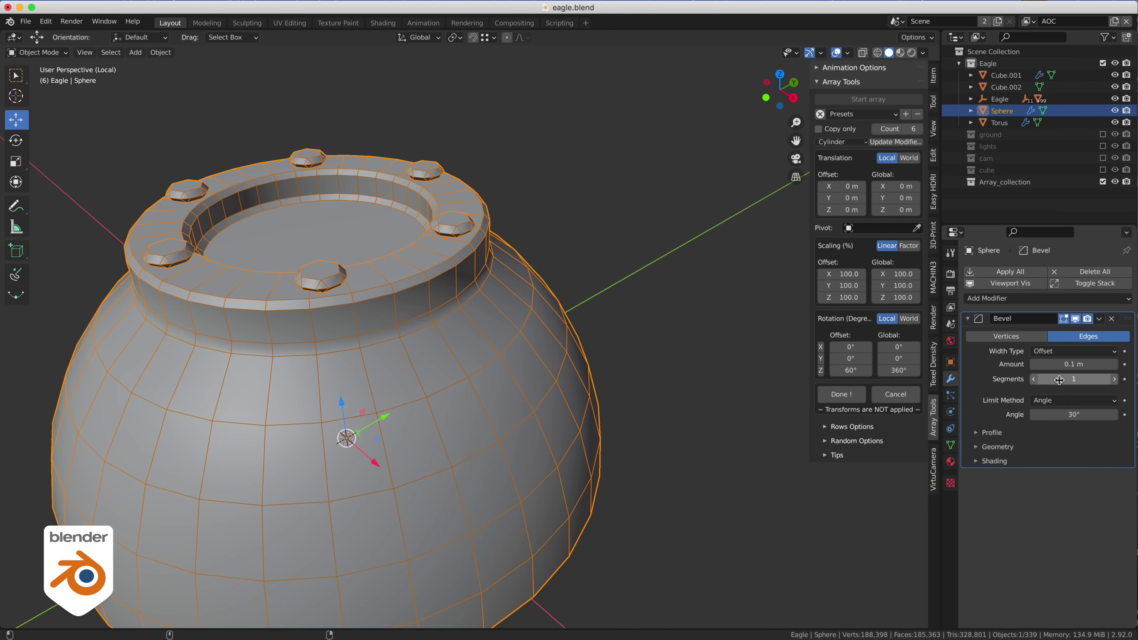
pyautogui.moveTo(1093, 364); pyautogui.dragTo(1048, 363)
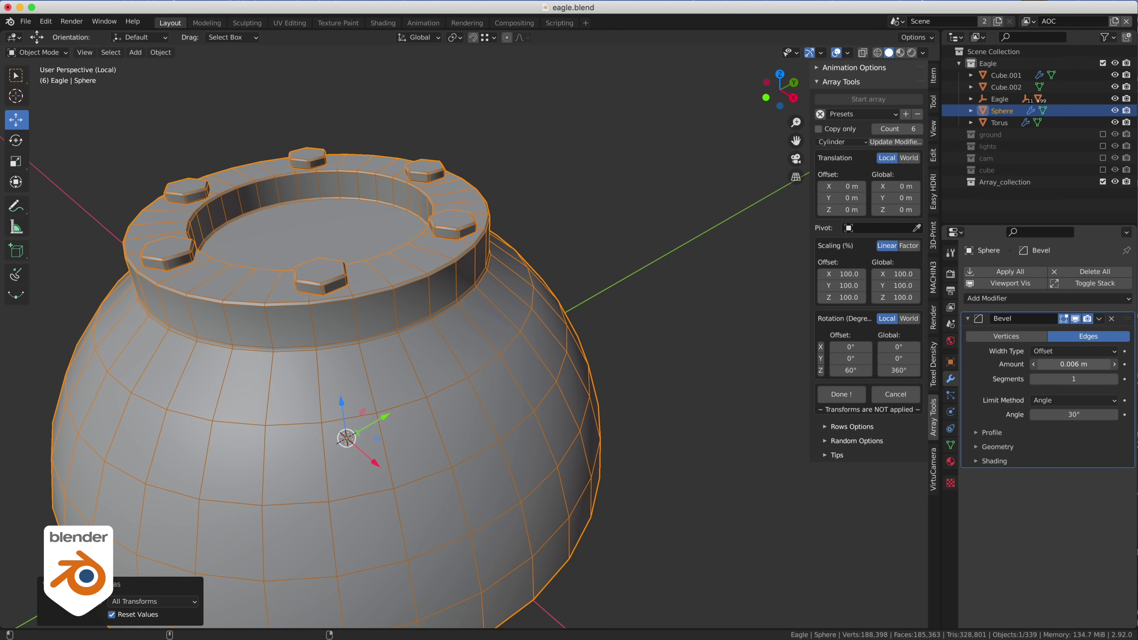
pyautogui.click(994, 461)
pyautogui.click(1048, 478)
# Delete the single large face forming the floor of the collar's recess
pyautogui.moveTo(578, 267)
pyautogui.keyDown('alt'); pyautogui.mouseDown()
pyautogui.moveTo(572, 285)
pyautogui.moveTo(511, 293)
pyautogui.moveTo(706, 229)
pyautogui.moveTo(564, 314)
pyautogui.moveTo(552, 247)
pyautogui.moveTo(540, 255)
pyautogui.mouseUp(); pyautogui.keyUp('alt')
pyautogui.press('Tab')
pyautogui.click(445, 293)
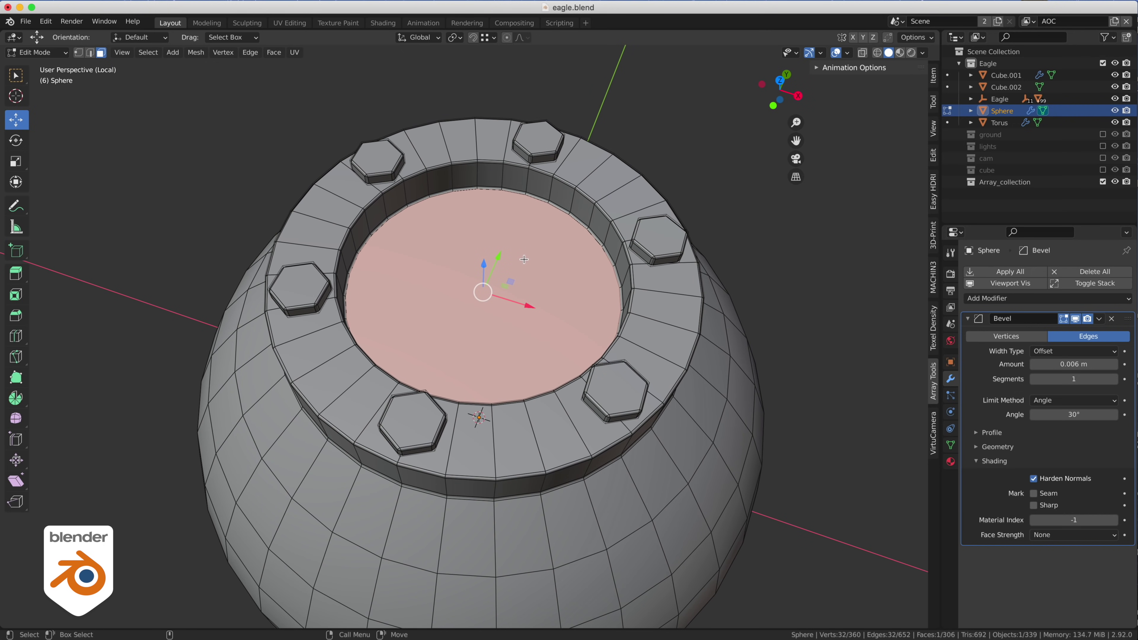
pyautogui.hotkey('ctrl', 'x')
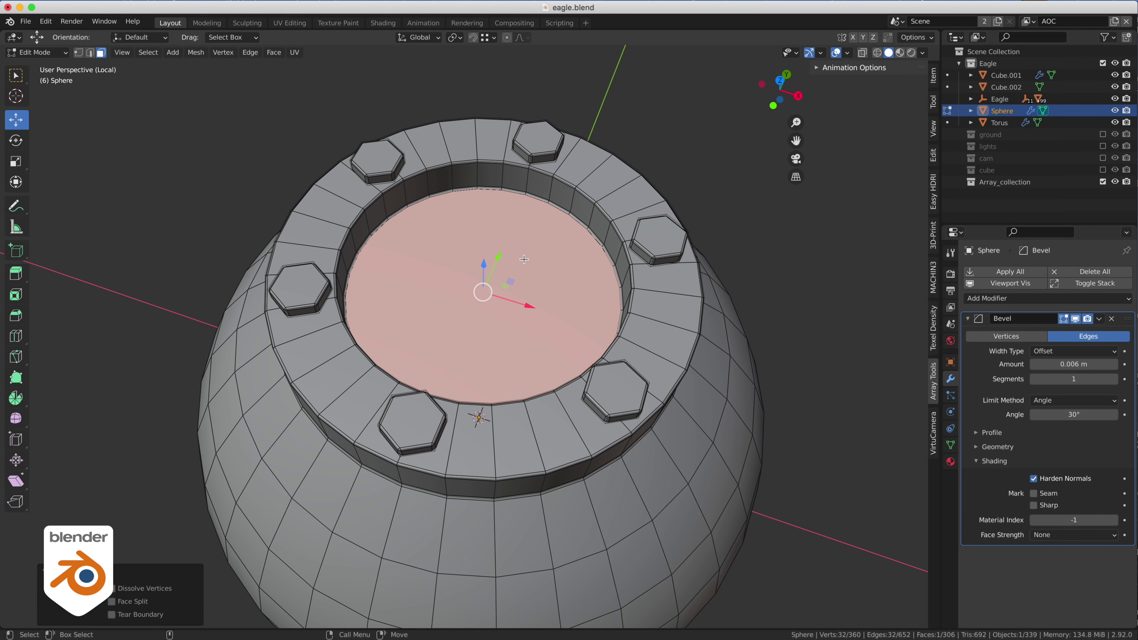
pyautogui.press('x')
pyautogui.click(524, 259)
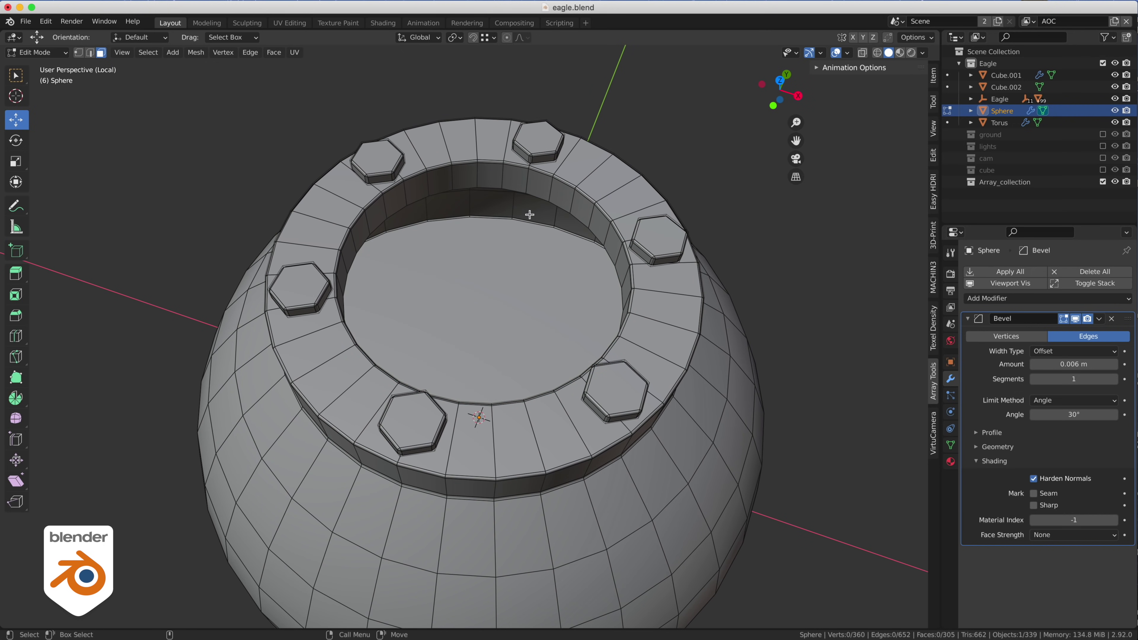
# Select the open edge loop at the bottom of the recess and close it with a Grid Fill of span 8
pyautogui.hotkey('ctrl', 'Tab')
pyautogui.click(532, 196)
pyautogui.keyDown('alt'); pyautogui.click(532, 197); pyautogui.keyUp('alt')
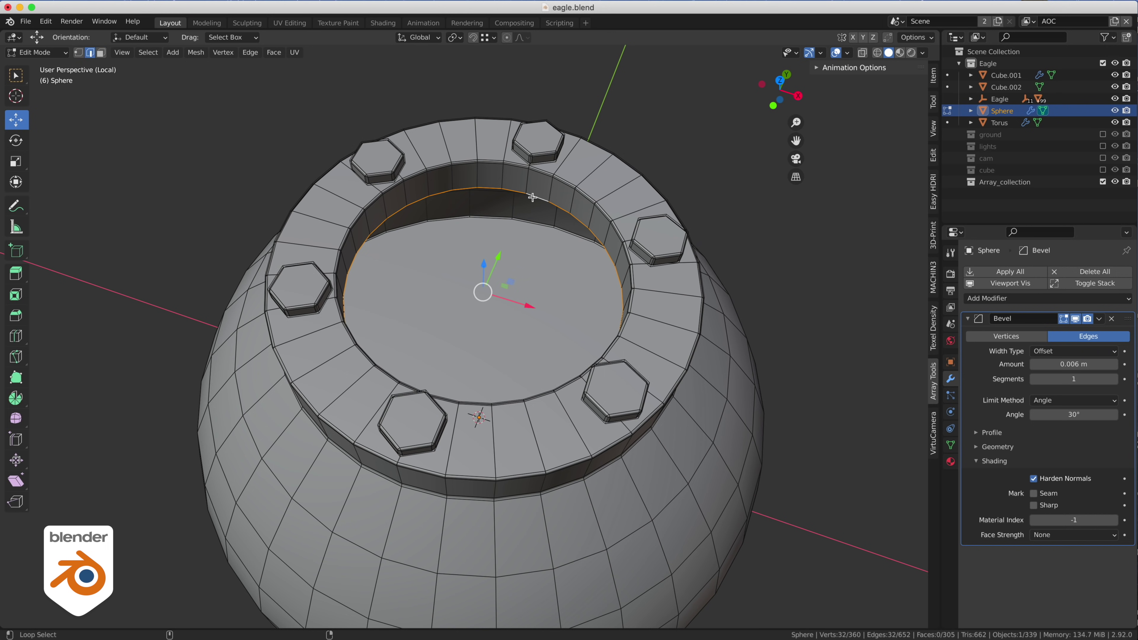
pyautogui.click(274, 52)
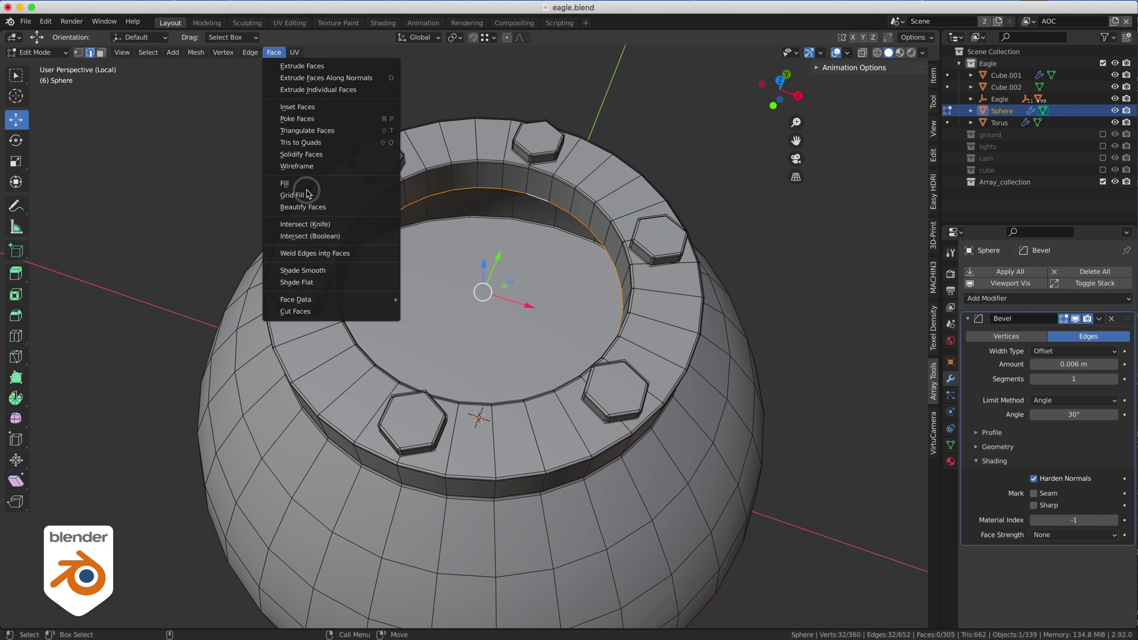
pyautogui.click(296, 195)
pyautogui.moveTo(487, 218); pyautogui.dragTo(465, 235, button='middle')
pyautogui.scroll(3, 510, 229)
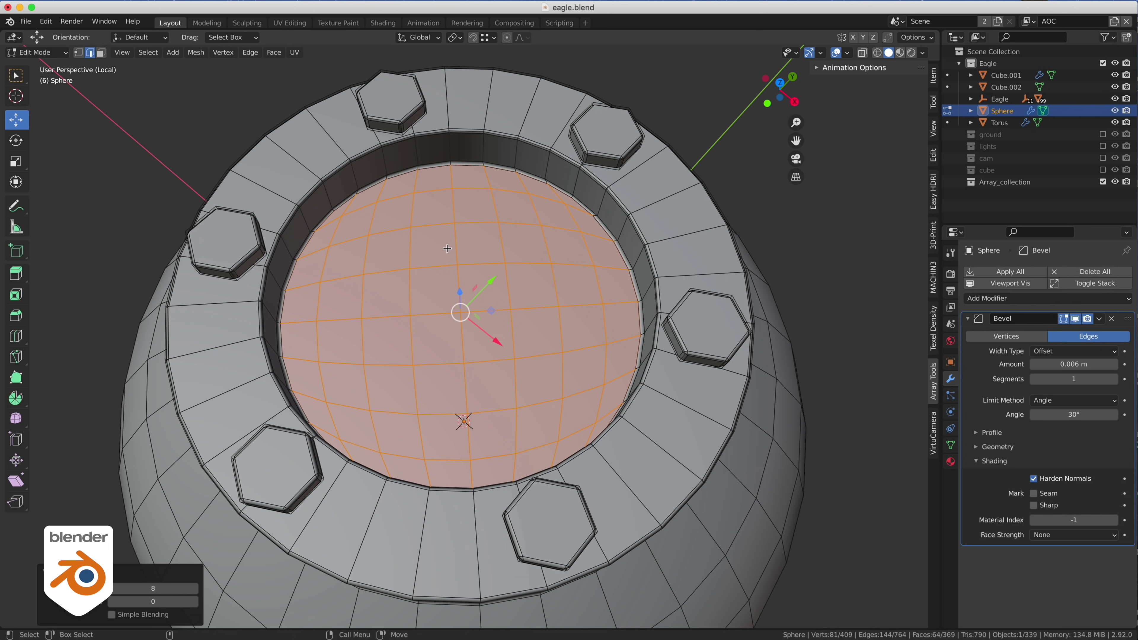
# Switch the dome to Sculpt Mode and create a face set from the edit-mode selection of the recess floor
pyautogui.click(47, 53)
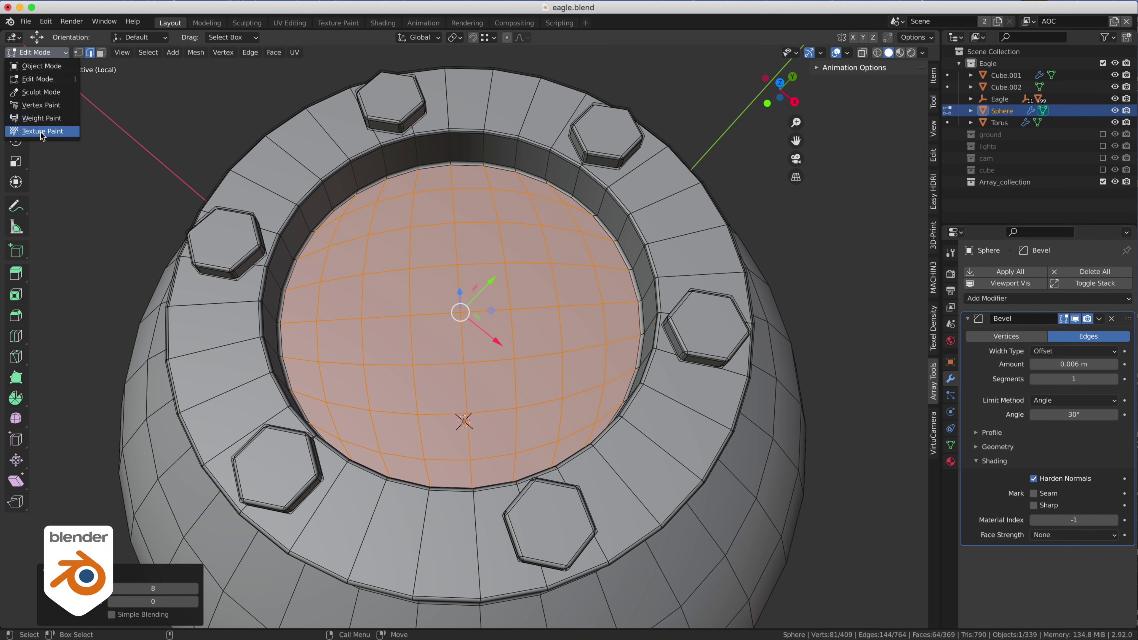
pyautogui.click(43, 92)
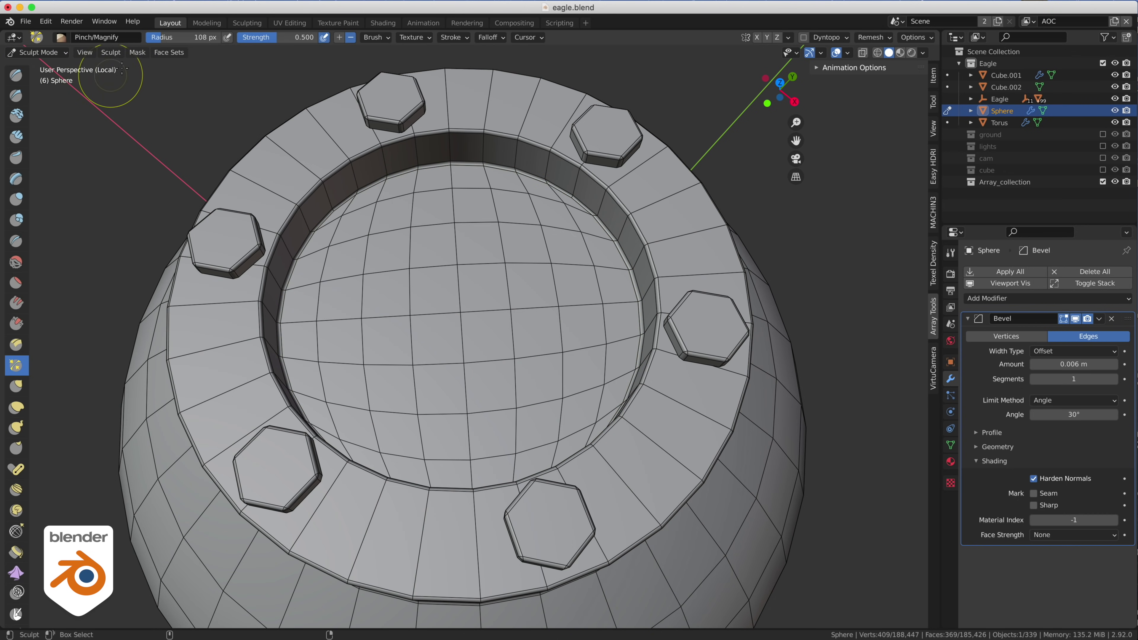
pyautogui.click(183, 54)
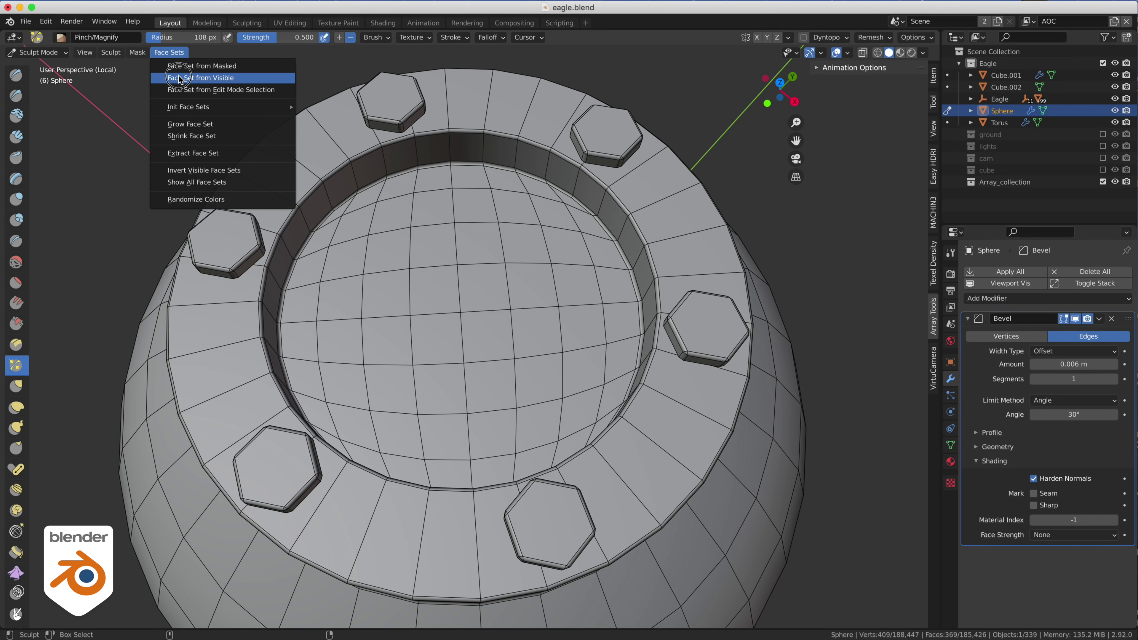
pyautogui.click(182, 90)
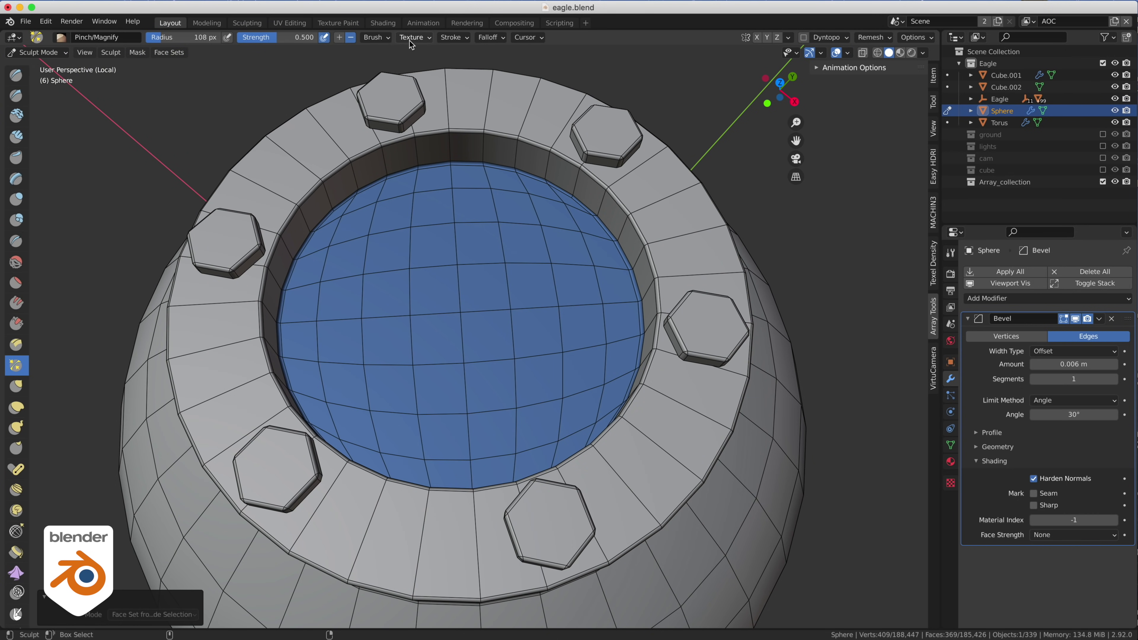
# Smooth the grid-filled recess floor with the Smooth brush at strength 0.700 and return to Object Mode
pyautogui.click(375, 37)
pyautogui.hotkey('shift', 's')
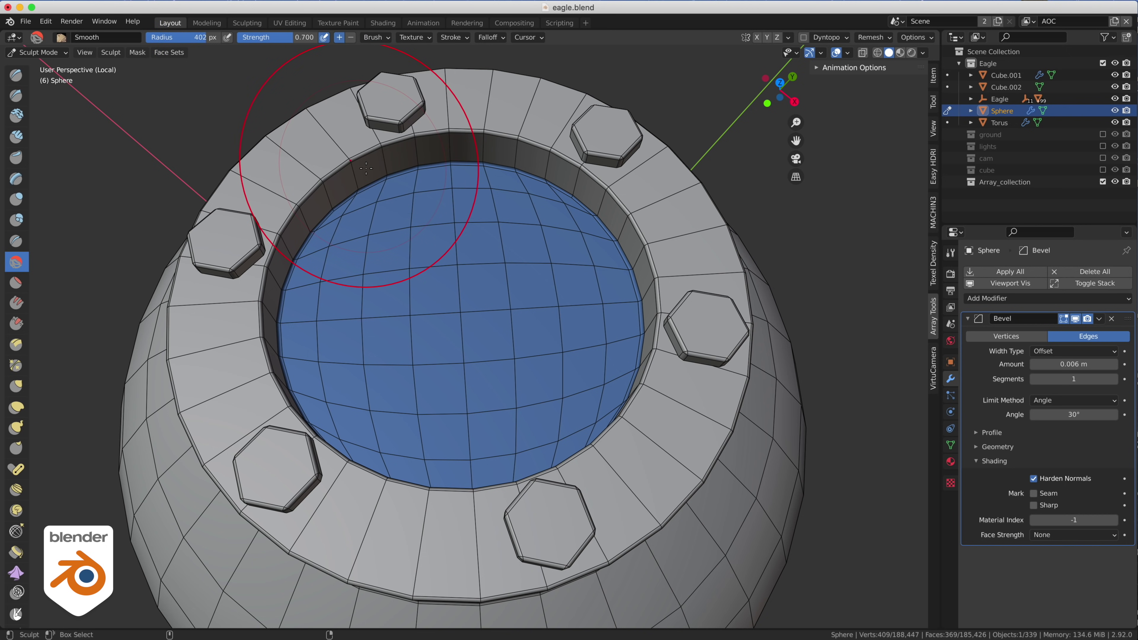
pyautogui.moveTo(486, 229); pyautogui.dragTo(474, 323)
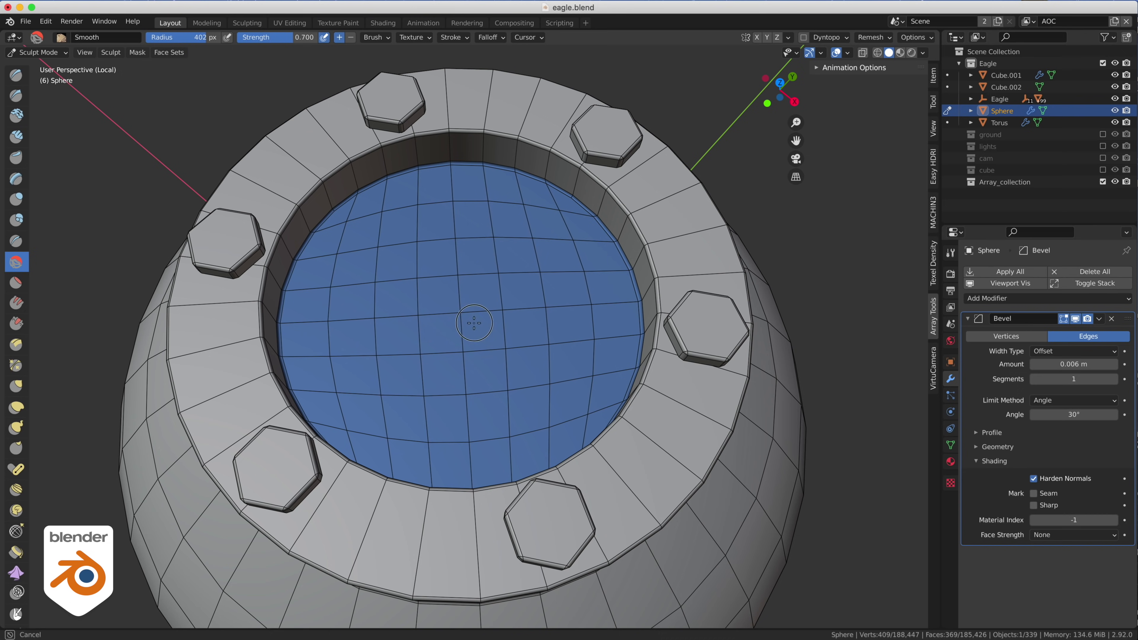
pyautogui.moveTo(469, 270); pyautogui.dragTo(437, 244)
pyautogui.moveTo(438, 244); pyautogui.dragTo(529, 279, button='middle')
pyautogui.hotkey('ctrl', 'Tab')
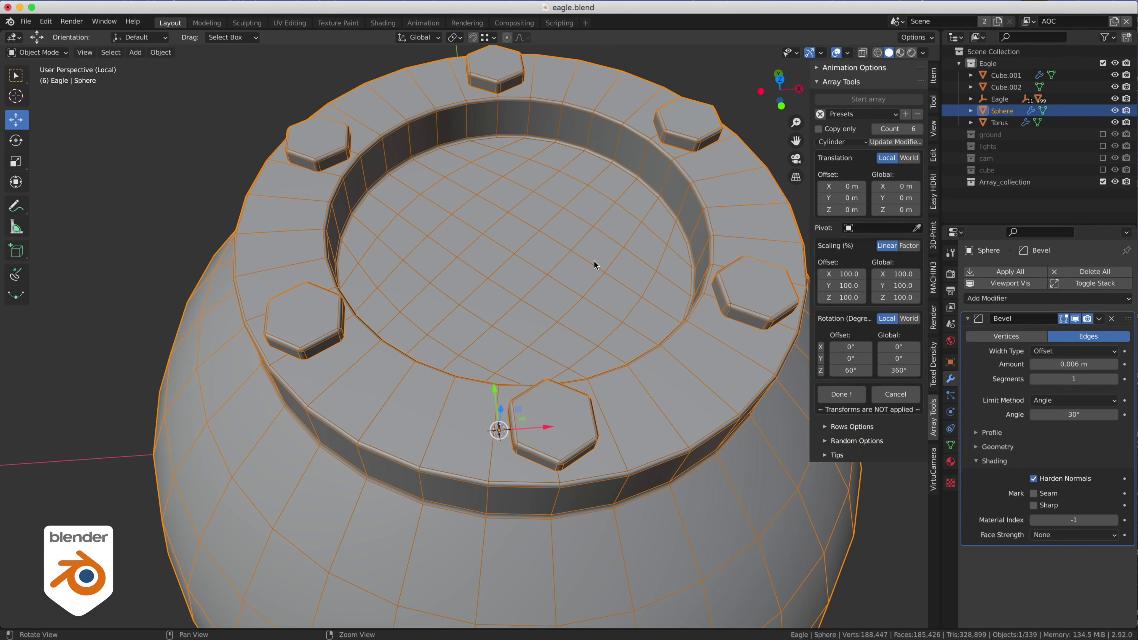
# Turn on snapping to faces with Align Rotation to Target enabled
pyautogui.scroll(-5, 594, 265)
pyautogui.moveTo(375, 266); pyautogui.dragTo(613, 274, button='middle')
pyautogui.moveTo(560, 323); pyautogui.dragTo(482, 305, button='middle')
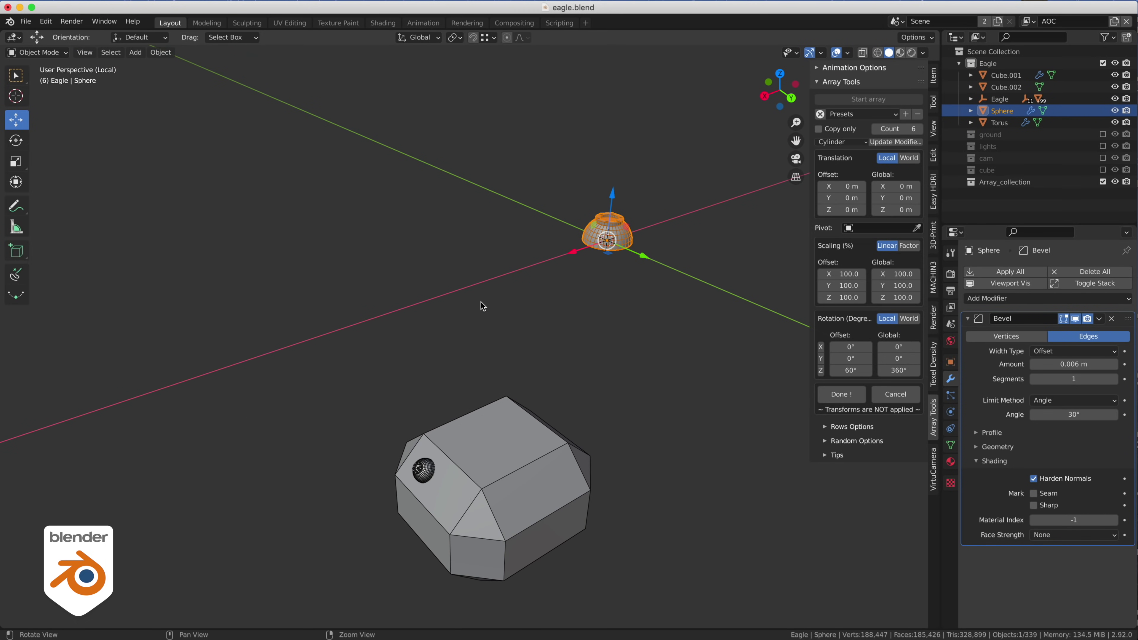
pyautogui.click(493, 38)
pyautogui.click(455, 108)
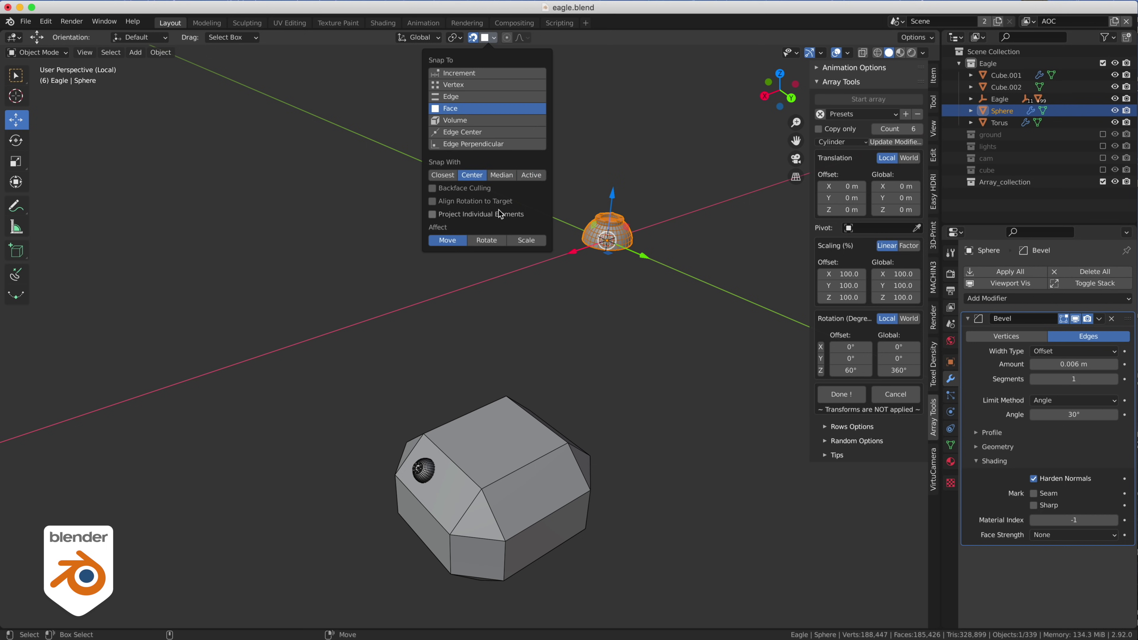
pyautogui.click(433, 202)
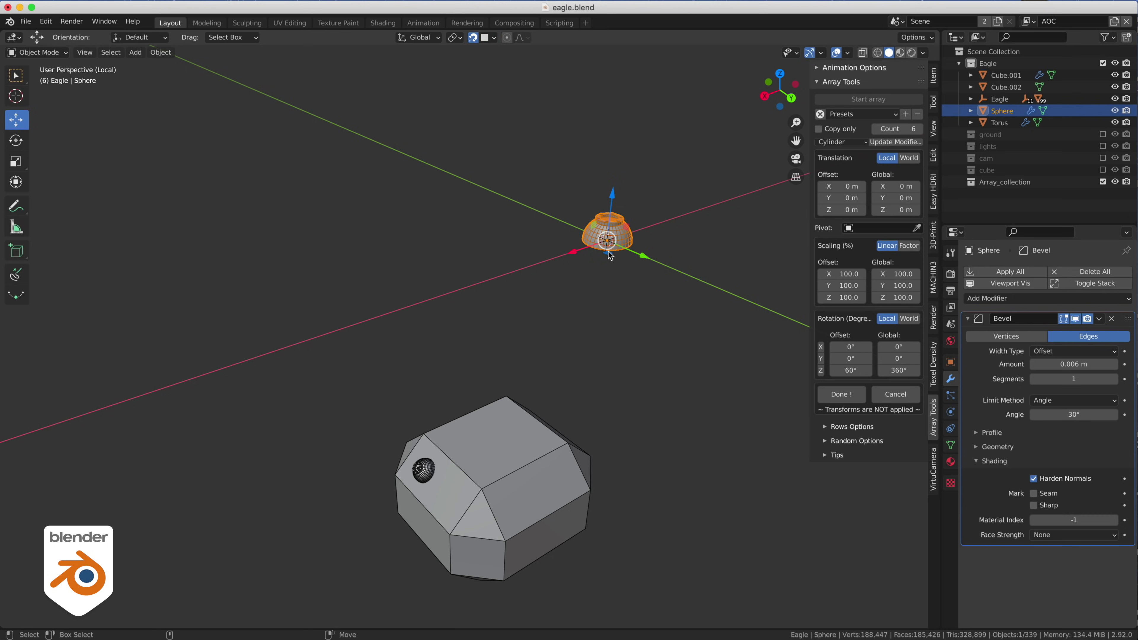
# Snap the dome onto the block's slanted face beside the small dome and scale it uniformly to about 0.4
pyautogui.moveTo(606, 238); pyautogui.dragTo(452, 493)
pyautogui.moveTo(603, 398); pyautogui.dragTo(689, 328, button='middle')
pyautogui.press('e')
pyautogui.press('r')
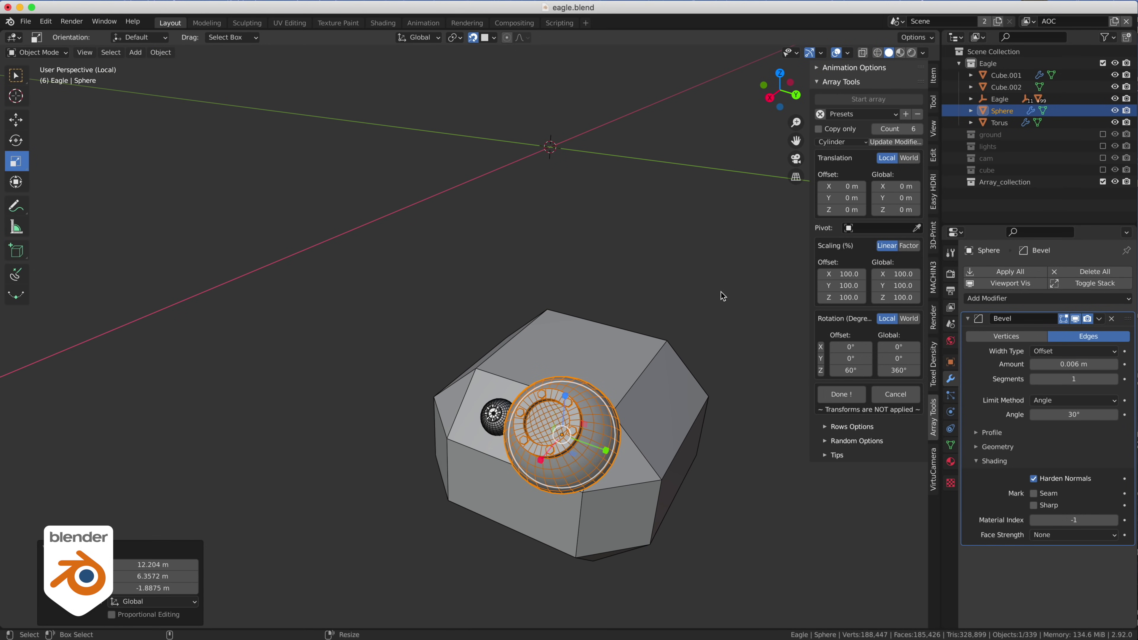
pyautogui.moveTo(721, 292); pyautogui.dragTo(569, 373)
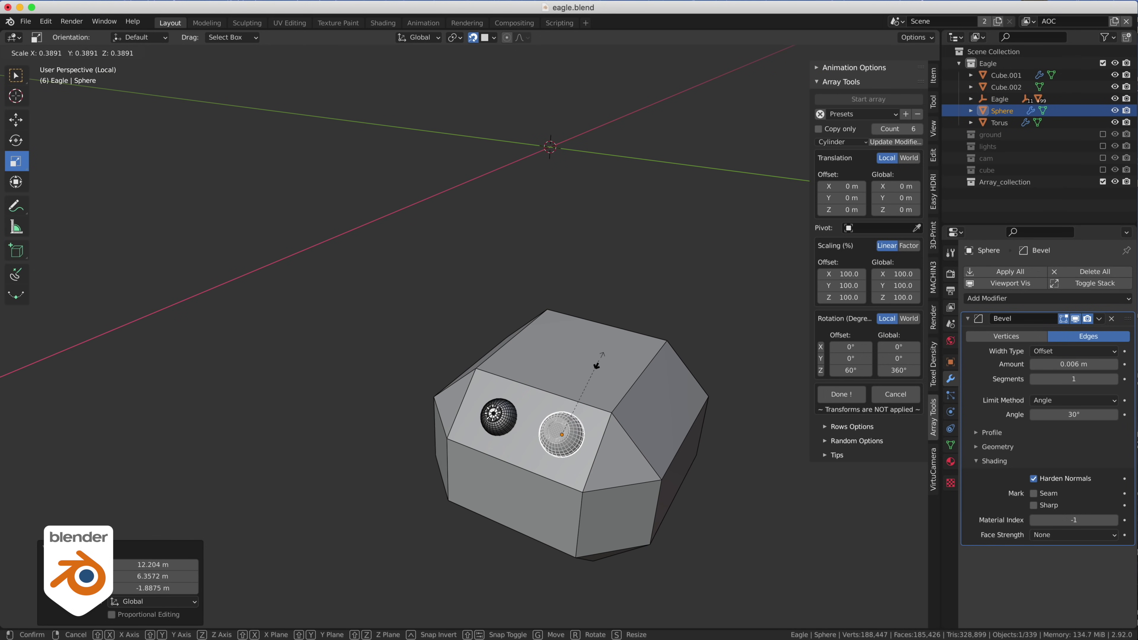
# Set the transform orientation to Local and turn off snapping for moving the dome
pyautogui.press('w')
pyautogui.moveTo(612, 398); pyautogui.dragTo(505, 195, button='middle')
pyautogui.click(427, 40)
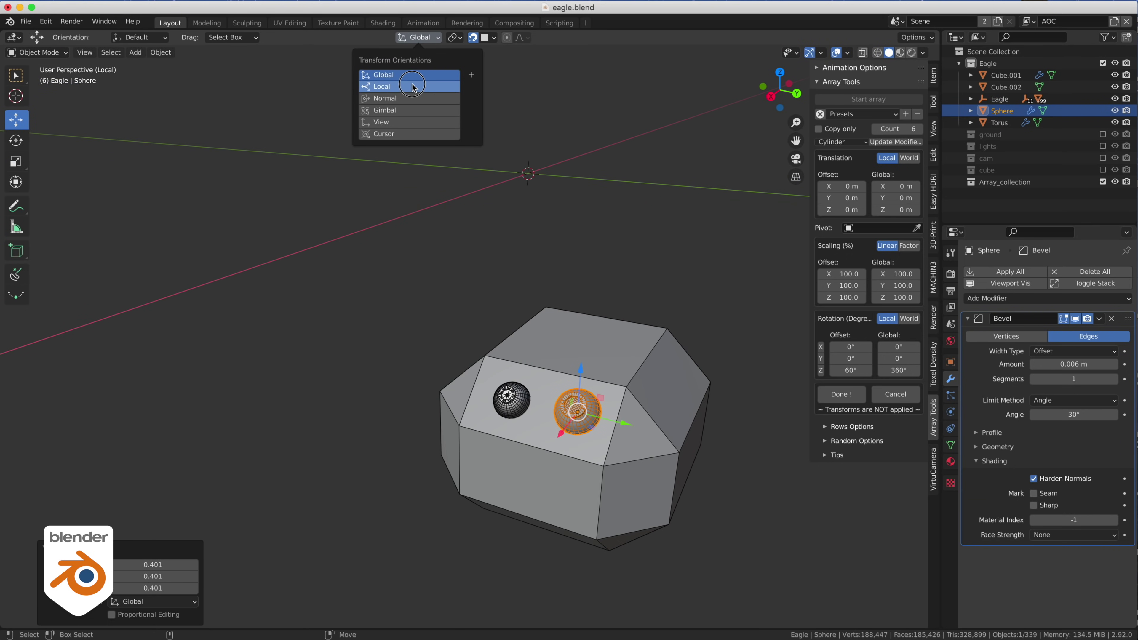
pyautogui.click(414, 87)
pyautogui.moveTo(594, 438); pyautogui.dragTo(508, 396)
pyautogui.rightClick(508, 396)
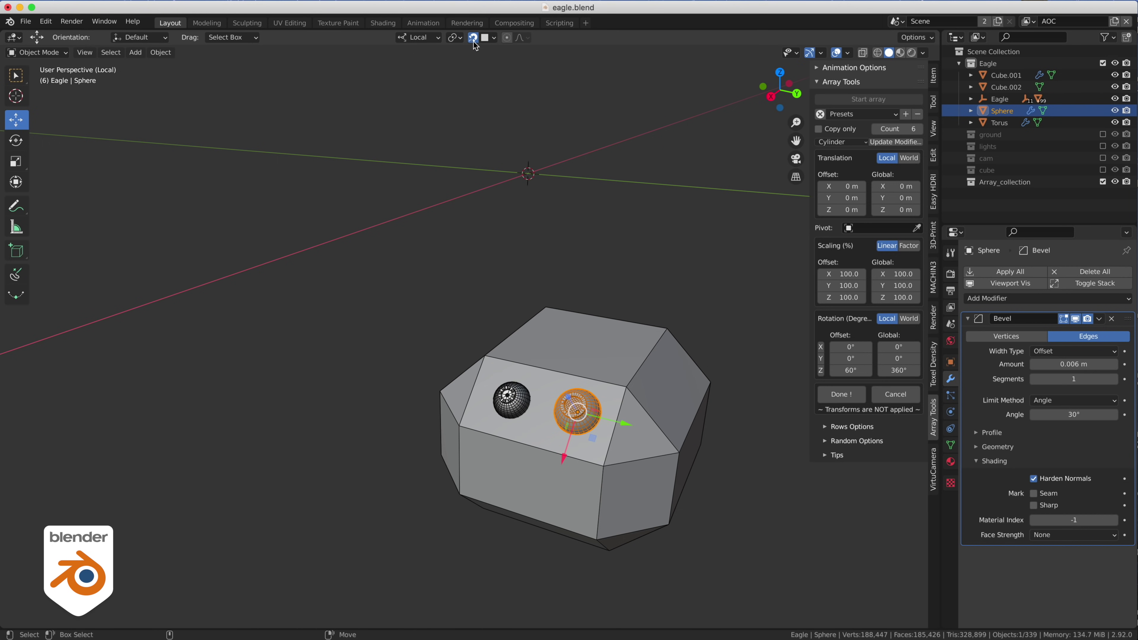
# Slide the dome about 1.21 m along its local Y axis onto the small dome and scale it down slightly
pyautogui.moveTo(586, 439); pyautogui.dragTo(524, 423)
pyautogui.press('s')
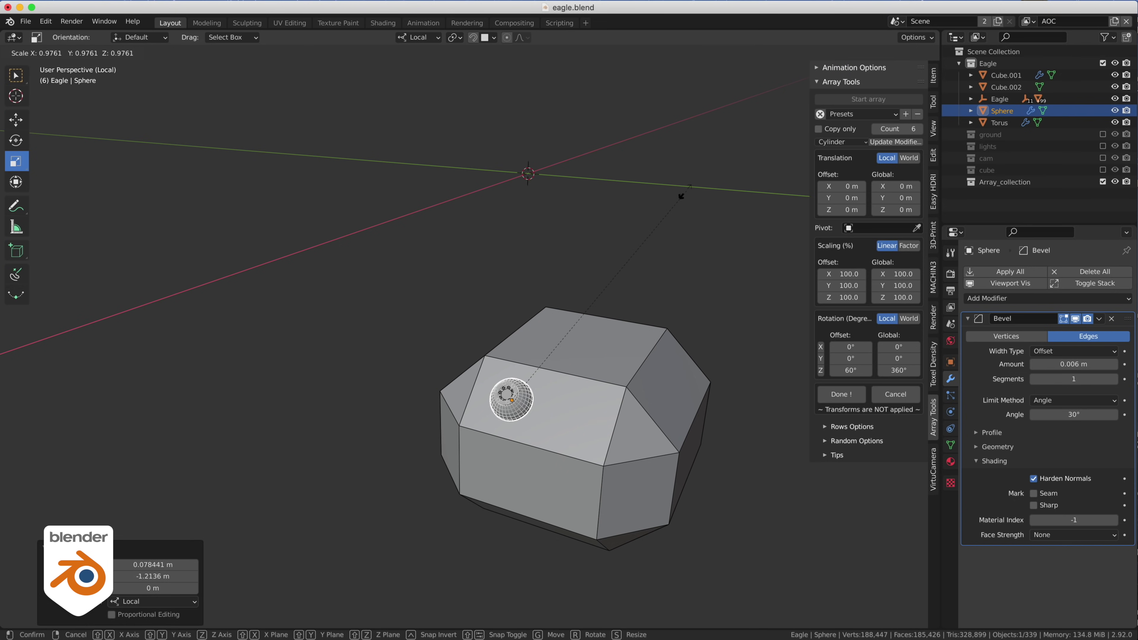
pyautogui.click(651, 218)
# Leave the isolated block, isolate the landing leg's foot plate in local view and clear the selection
pyautogui.moveTo(651, 219); pyautogui.dragTo(563, 211, button='middle')
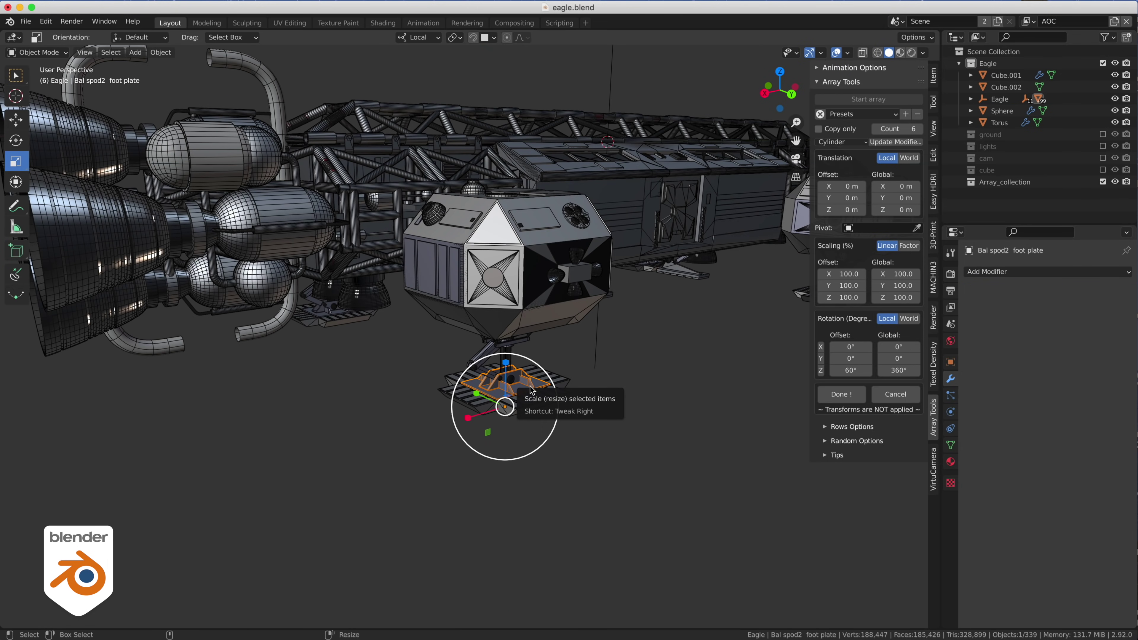
pyautogui.press('w')
pyautogui.press('KP_Divide')
pyautogui.press('KP_Decimal')
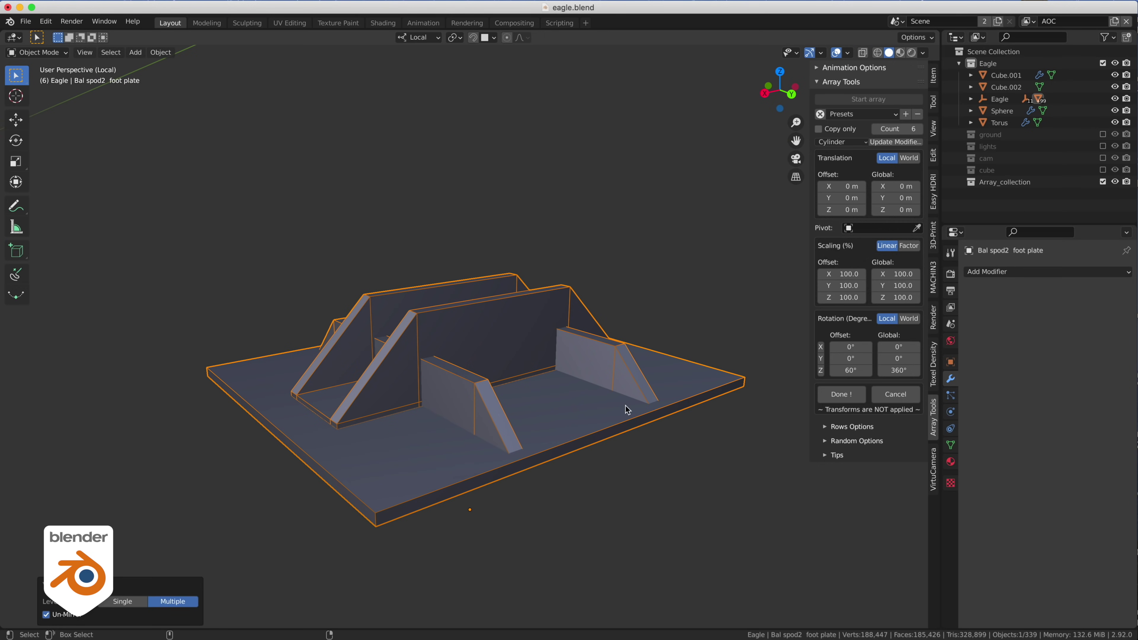
pyautogui.click(720, 498)
pyautogui.moveTo(717, 498); pyautogui.dragTo(582, 493, button='middle')
pyautogui.keyDown('shift'); pyautogui.moveTo(672, 471); pyautogui.dragTo(563, 439, button='middle'); pyautogui.keyUp('shift')
# Add a mesh cube next to the foot plate and get it ready for scaling
pyautogui.click(135, 52)
pyautogui.moveTo(175, 66)
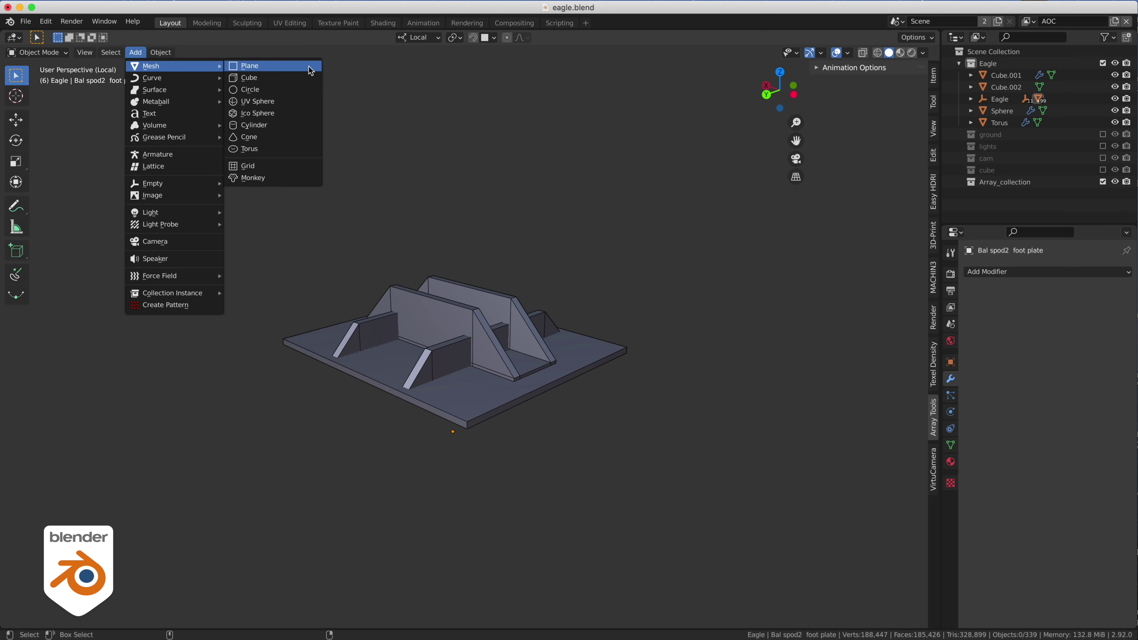
pyautogui.click(281, 83)
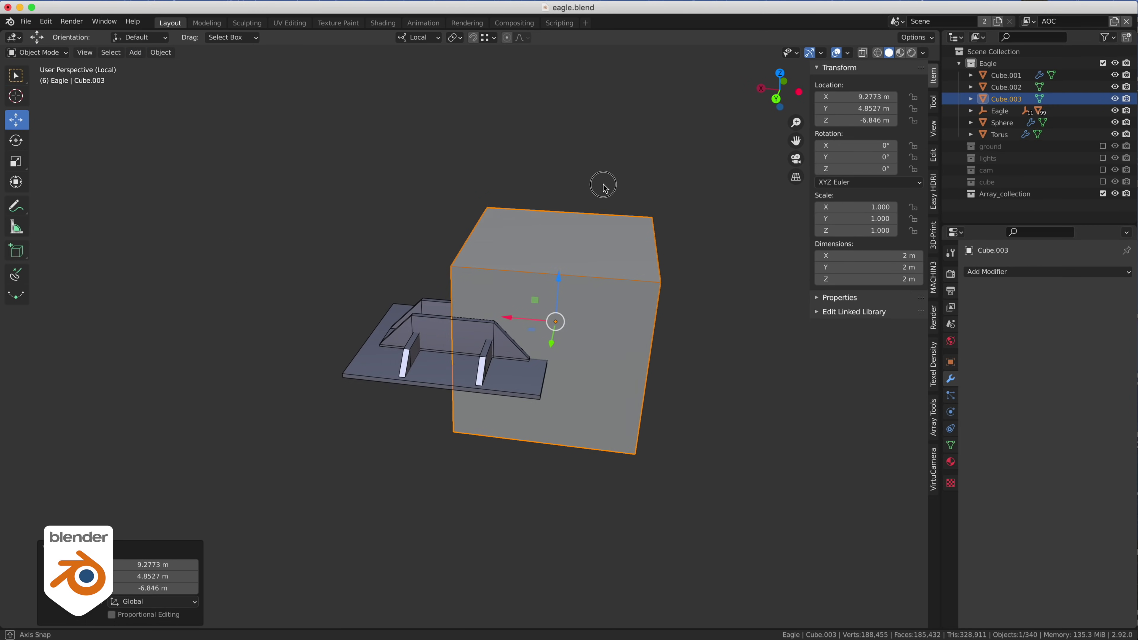
pyautogui.click(16, 161)
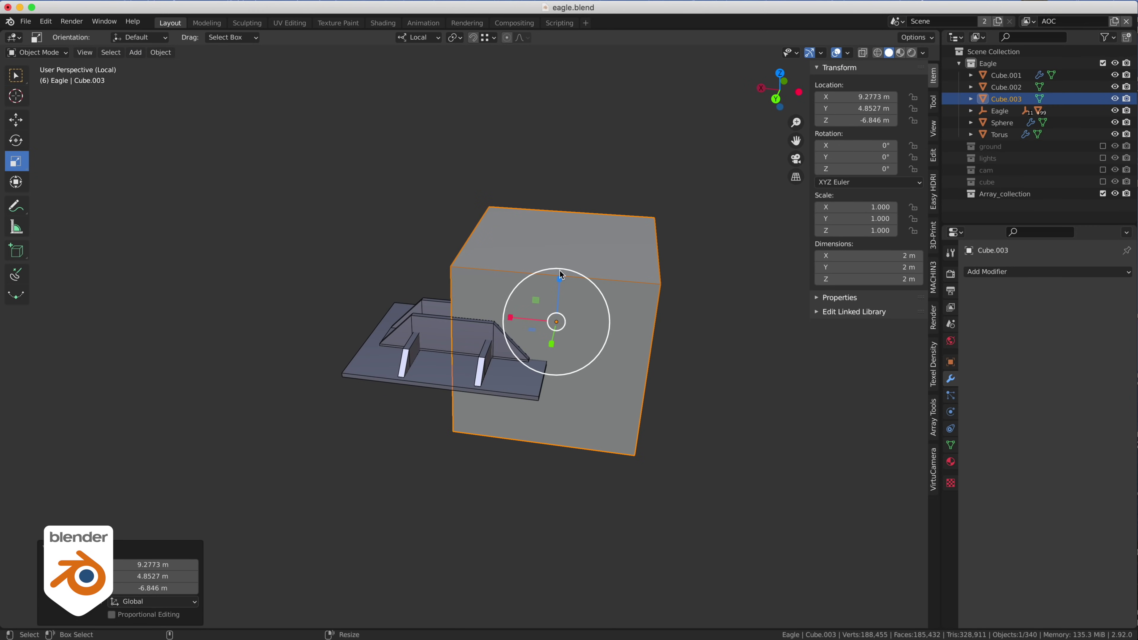
# Scale the cube into a thin square slab about 1.25 m wide and 0.07 m thick
pyautogui.press('s')
pyautogui.press('z')
pyautogui.press('z')
pyautogui.click(557, 325)
pyautogui.press('s')
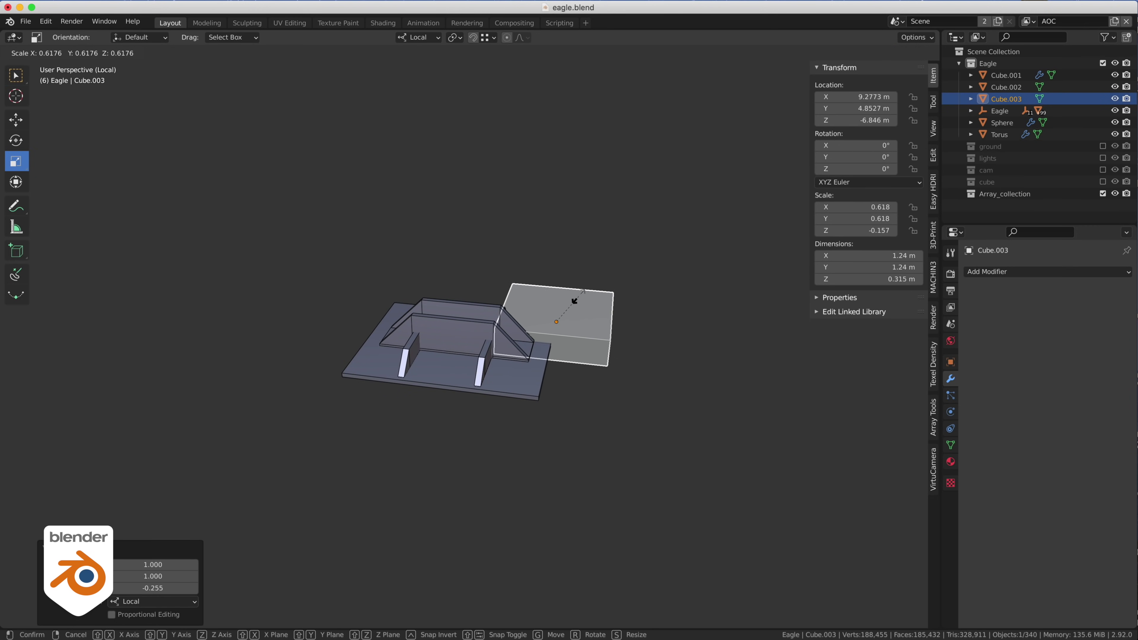
pyautogui.click(556, 351)
pyautogui.press('s')
pyautogui.press('z')
pyautogui.press('z')
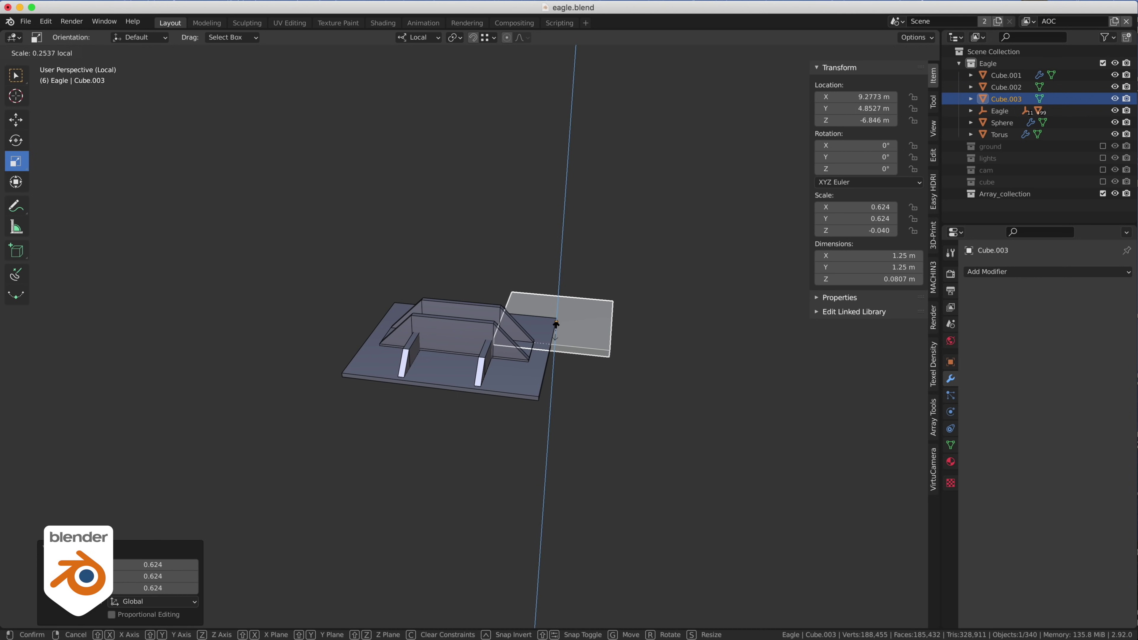
pyautogui.click(622, 303)
pyautogui.moveTo(623, 303); pyautogui.dragTo(602, 319, button='middle')
# Scale the slab to about 2.08 m by 0.64 m and move it about 1.36 m along local X, clear of the foot plate
pyautogui.moveTo(521, 320); pyautogui.dragTo(489, 312)
pyautogui.moveTo(552, 355); pyautogui.dragTo(654, 354)
pyautogui.press('g')
pyautogui.keyDown('shift'); pyautogui.moveTo(463, 323); pyautogui.dragTo(404, 324, button='middle'); pyautogui.keyUp('shift')
# Enter Edit Mode on the slab and add two evenly spaced loop cuts across its length
pyautogui.hotkey('shift', 's')
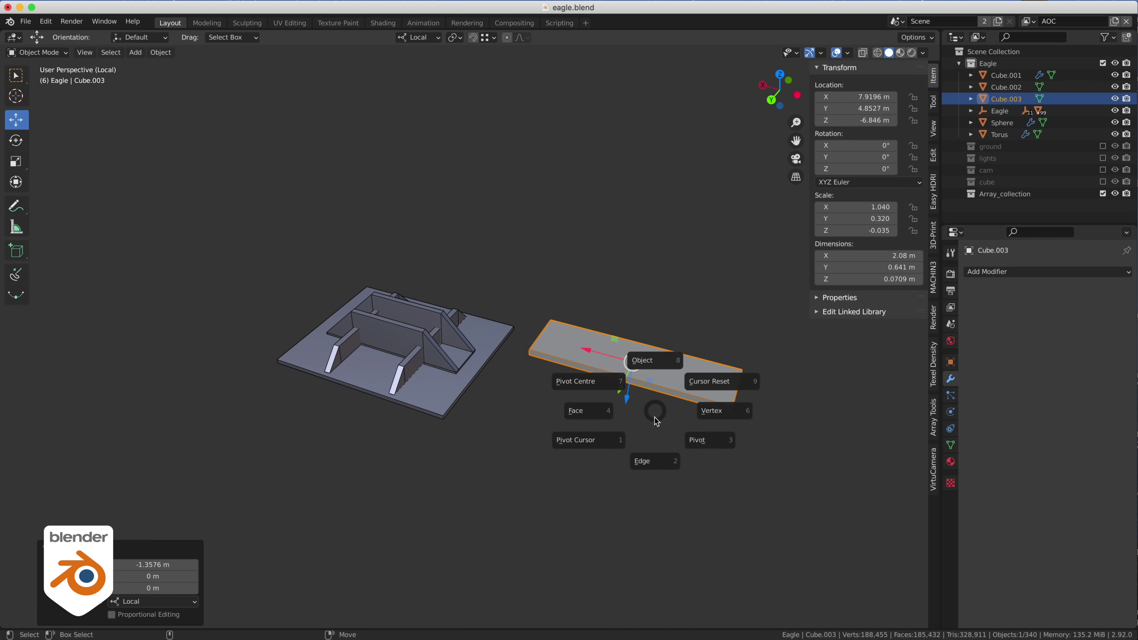
pyautogui.click(651, 460)
pyautogui.hotkey('shift', 's')
pyautogui.hotkey('ctrl', 'r')
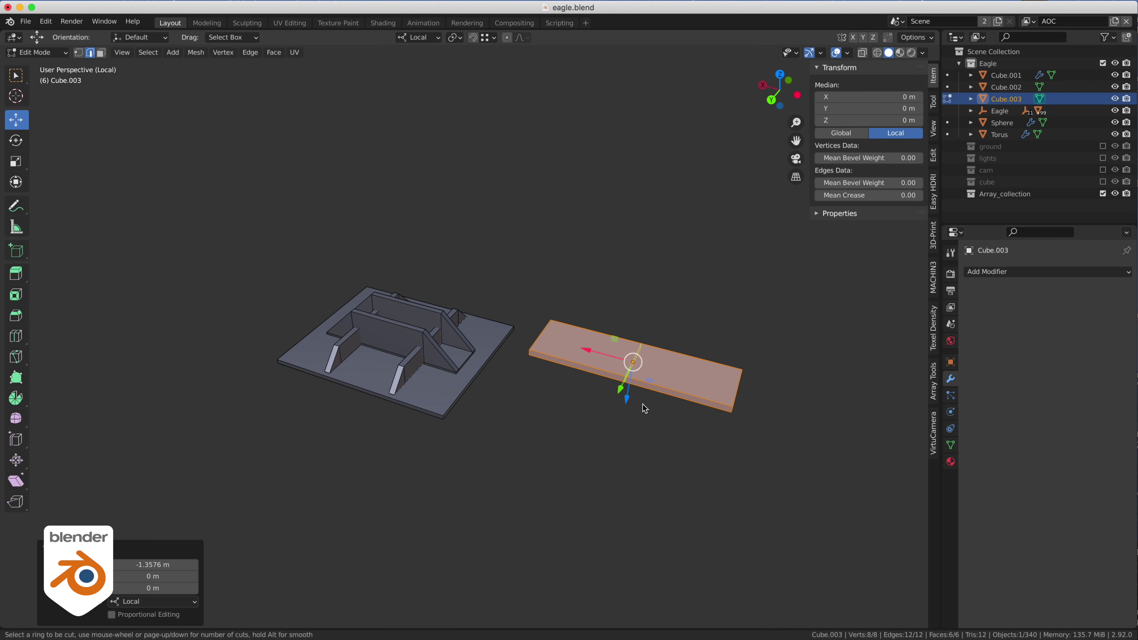
pyautogui.scroll(1, 650, 401)
pyautogui.click(652, 399)
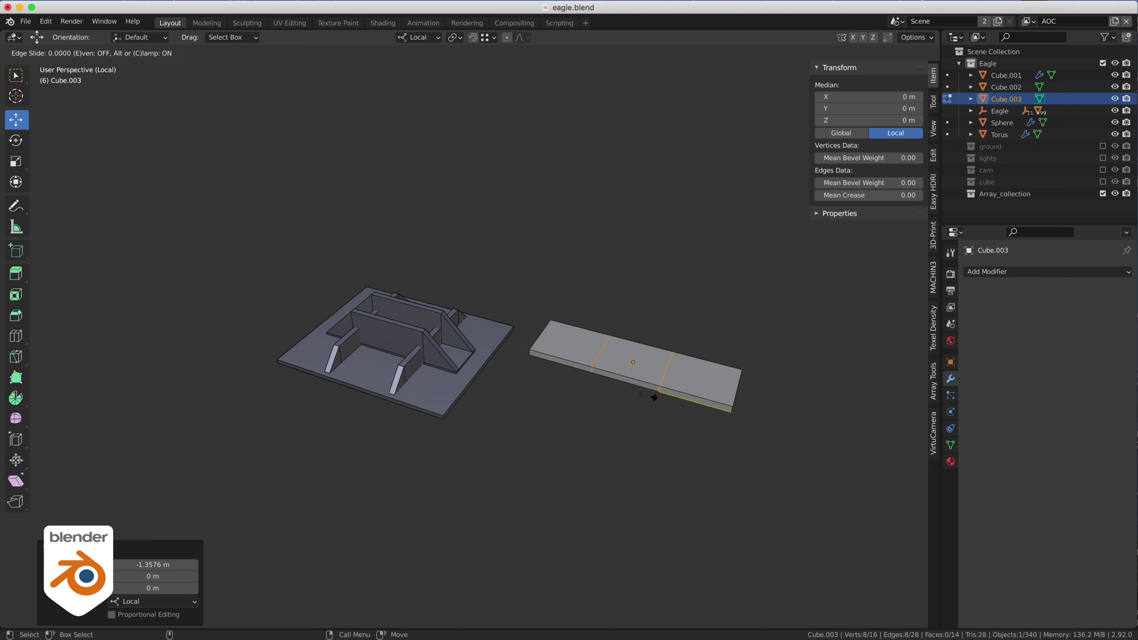
pyautogui.rightClick(654, 397)
# Select the six narrow side faces along both long sides of the slab in face mode
pyautogui.hotkey('shift', 's')
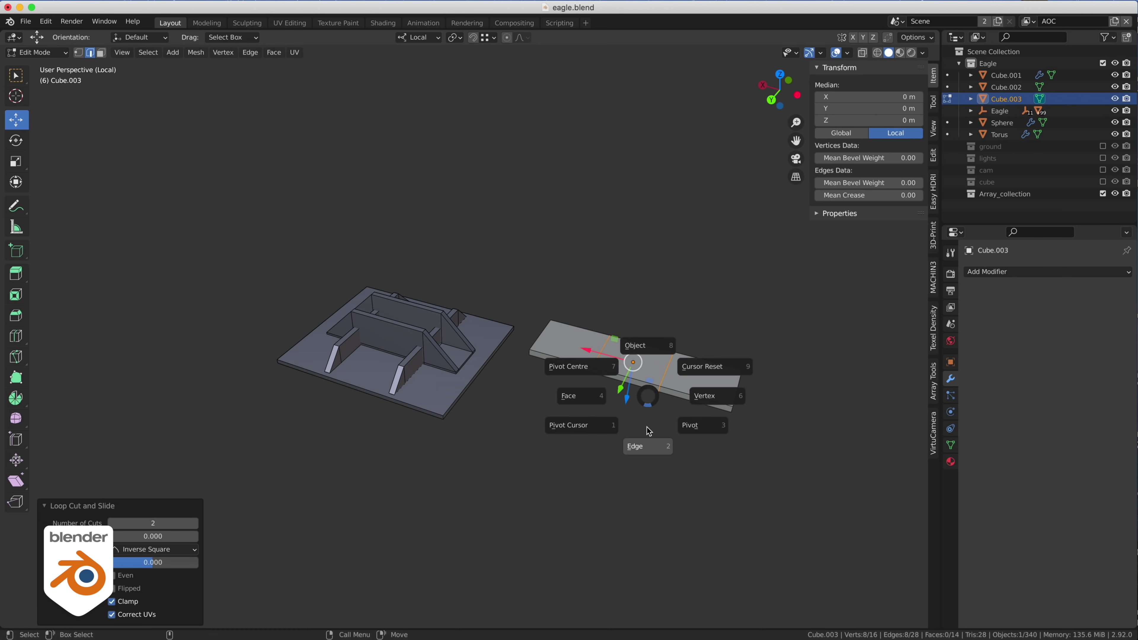
pyautogui.press('4')
pyautogui.click(578, 367)
pyautogui.keyDown('shift'); pyautogui.click(627, 381); pyautogui.keyUp('shift')
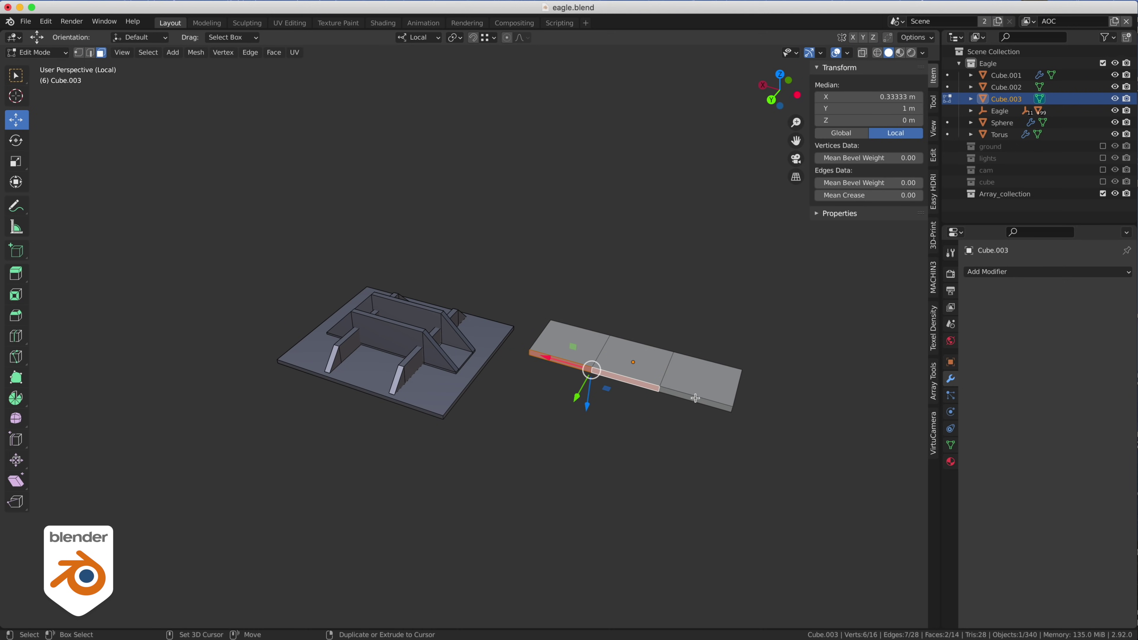
pyautogui.keyDown('shift'); pyautogui.click(695, 400); pyautogui.keyUp('shift')
pyautogui.keyDown('alt'); pyautogui.moveTo(693, 412); pyautogui.dragTo(447, 428); pyautogui.keyUp('alt')
pyautogui.keyDown('shift'); pyautogui.click(446, 426); pyautogui.keyUp('shift')
pyautogui.keyDown('shift'); pyautogui.click(351, 468); pyautogui.keyUp('shift')
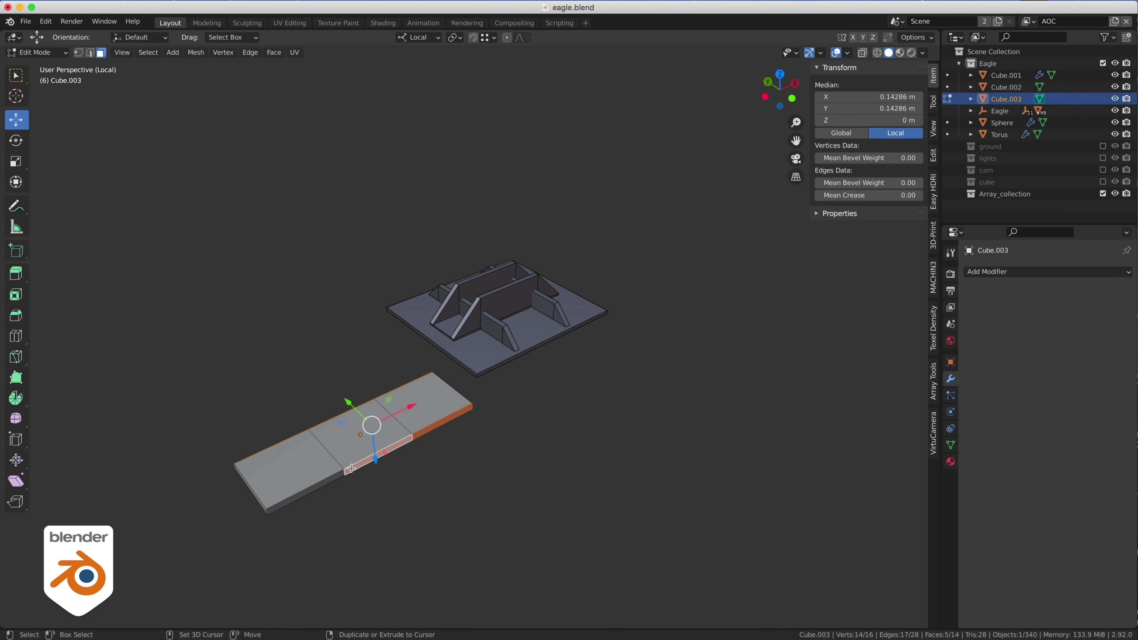
pyautogui.keyDown('shift'); pyautogui.click(317, 486); pyautogui.keyUp('shift')
# Try a regular Extrude on the six selected side faces and undo it
pyautogui.press('e')
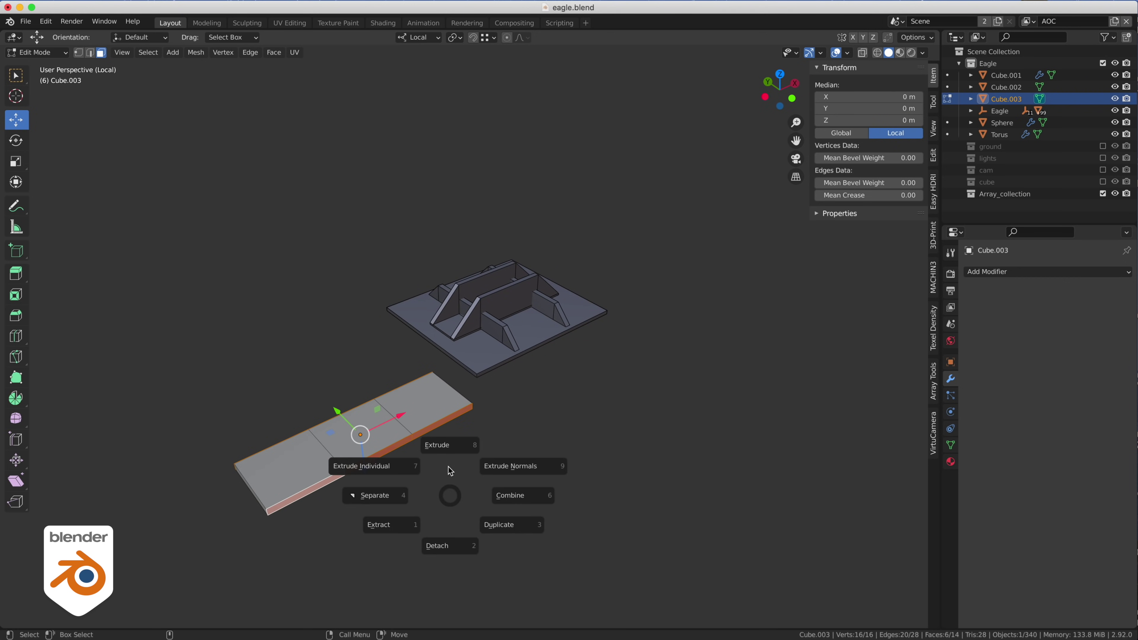
pyautogui.click(450, 446)
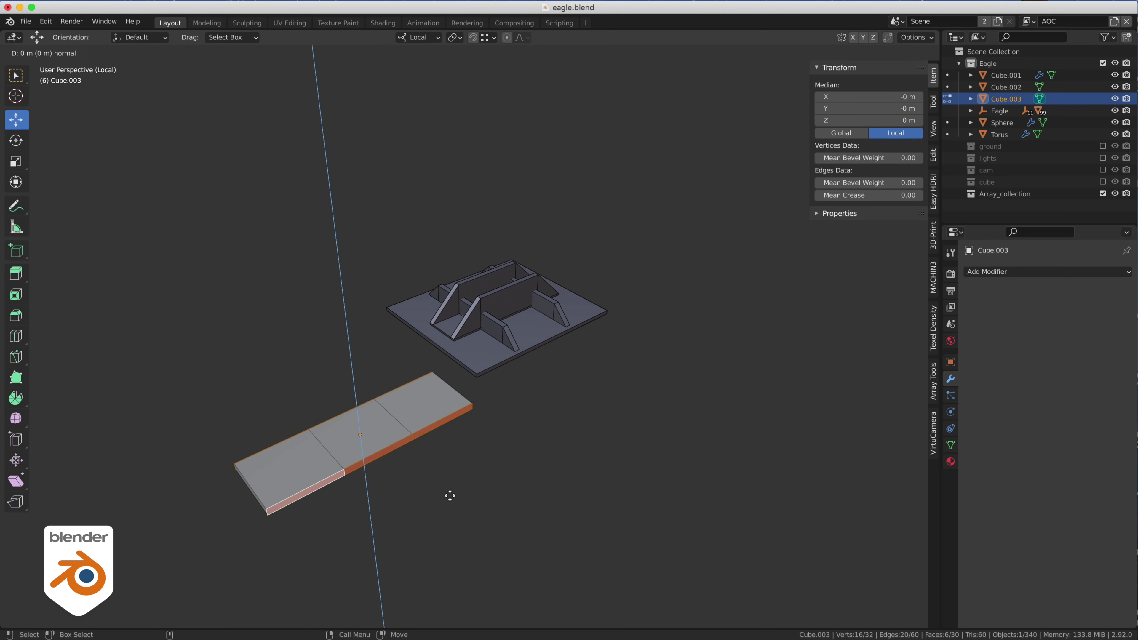
pyautogui.click(450, 477)
pyautogui.hotkey('ctrl', 'z')
# Extrude the six selected side faces outward along their normals by about 0.26 m
pyautogui.press('e')
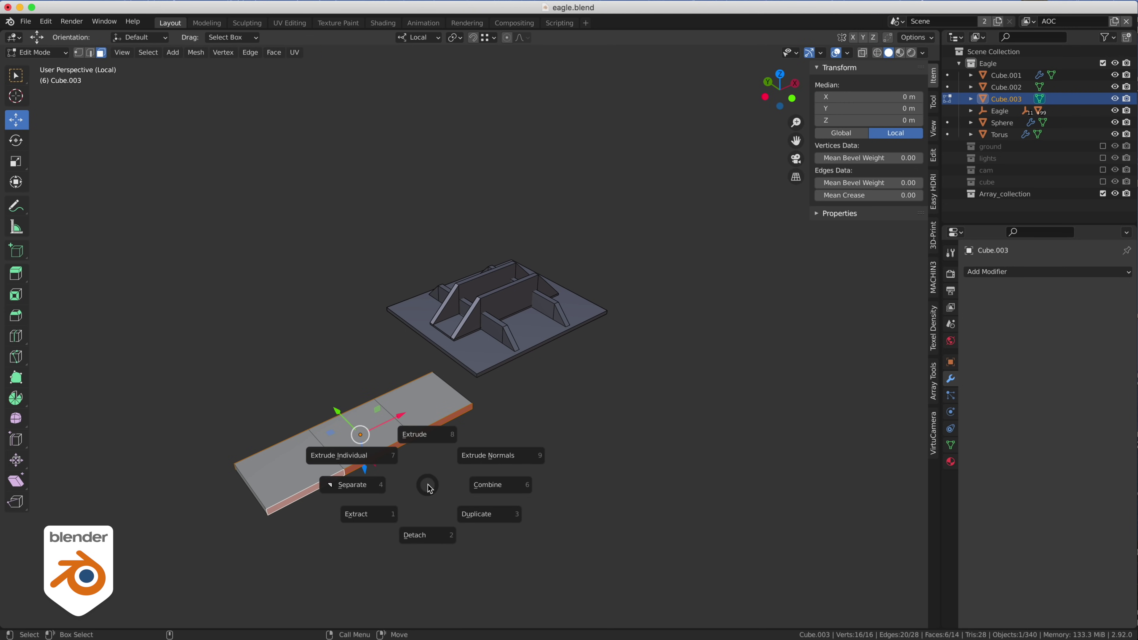
pyautogui.click(492, 455)
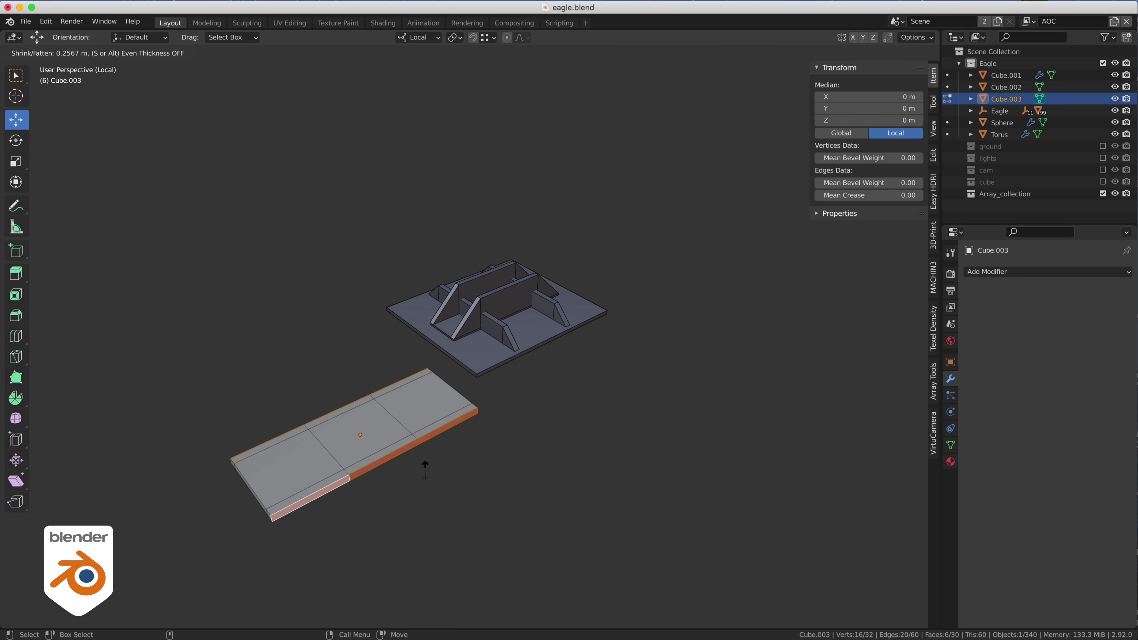
pyautogui.click(425, 469)
# Select the six narrow upper faces running along both long edges of the slab
pyautogui.click(434, 428)
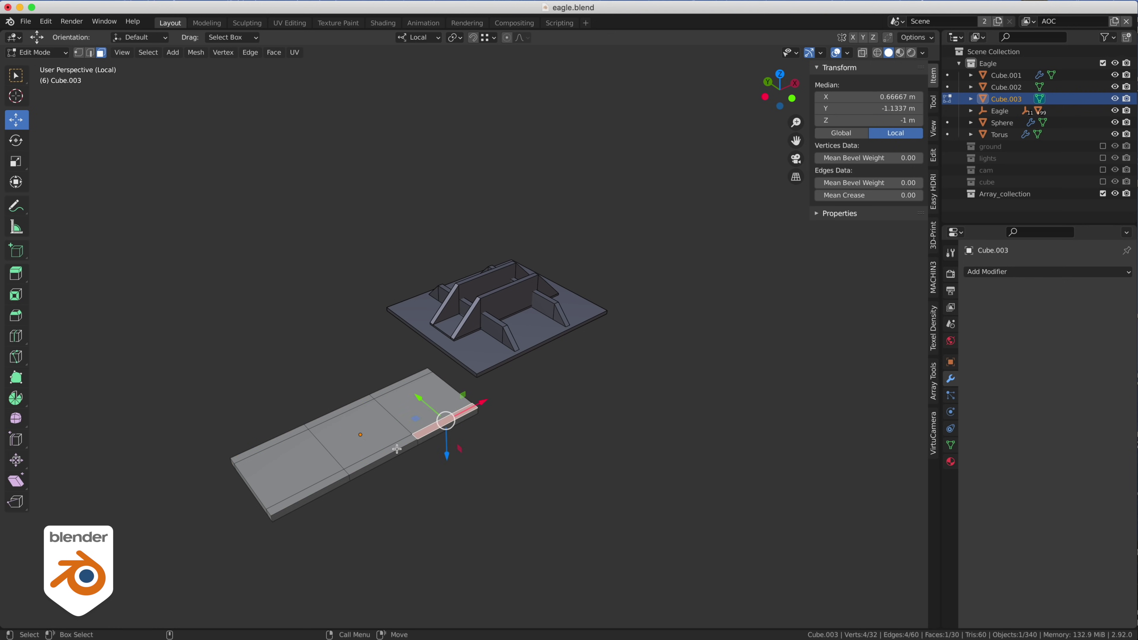
pyautogui.keyDown('shift'); pyautogui.click(394, 449); pyautogui.keyUp('shift')
pyautogui.keyDown('shift'); pyautogui.click(326, 483); pyautogui.keyUp('shift')
pyautogui.keyDown('shift'); pyautogui.click(293, 430); pyautogui.keyUp('shift')
pyautogui.keyDown('shift'); pyautogui.click(359, 405); pyautogui.keyUp('shift')
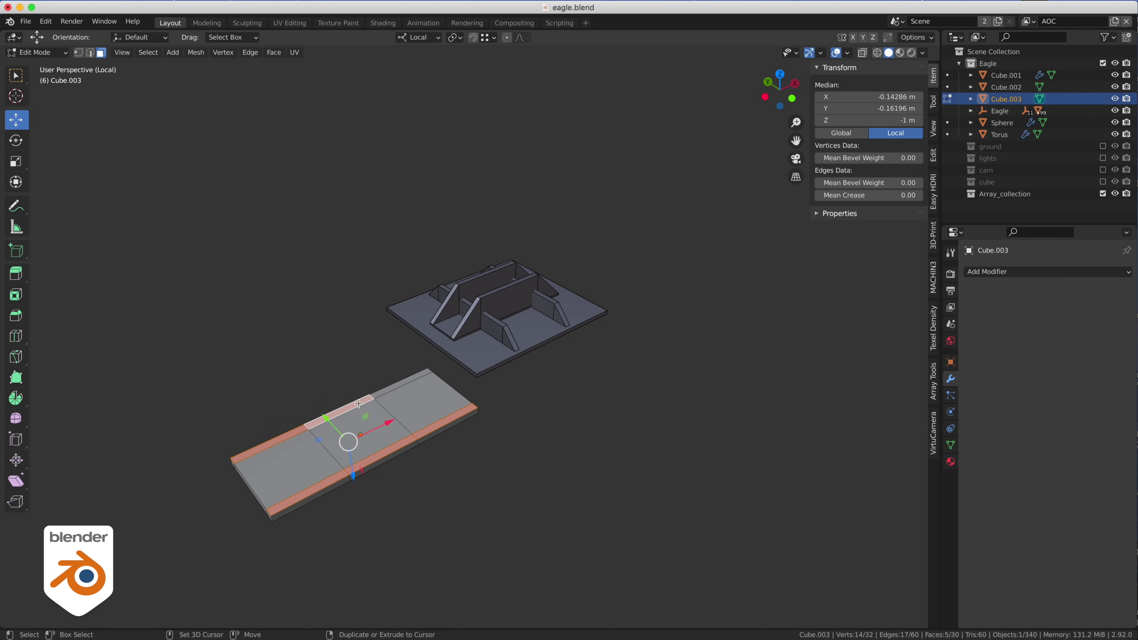
pyautogui.keyDown('shift'); pyautogui.click(390, 385); pyautogui.keyUp('shift')
# Extrude the six edge faces upward along their normals into two tall side walls, and adjust their height by about 0.31 m along local Z
pyautogui.rightClick(399, 408)
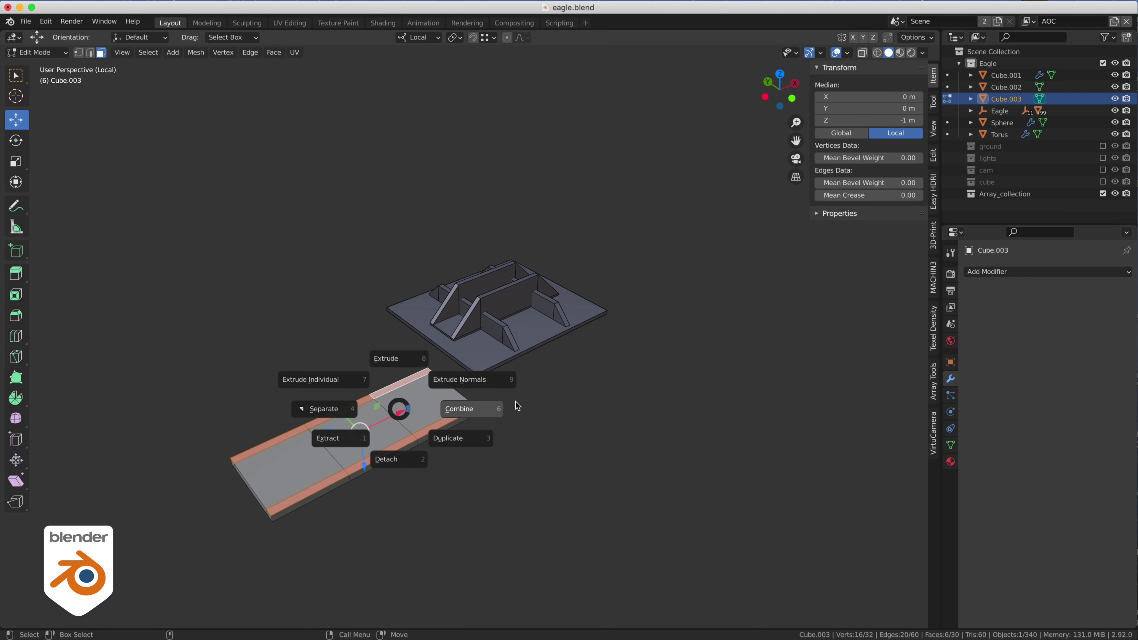
pyautogui.click(493, 371)
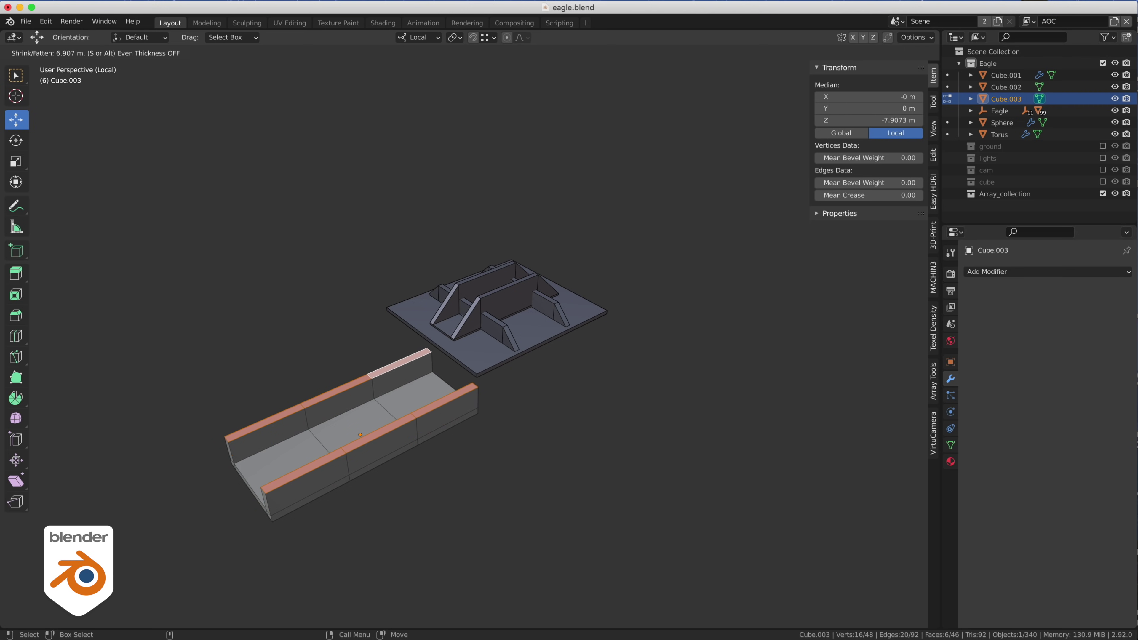
pyautogui.click(329, 192)
pyautogui.moveTo(362, 448); pyautogui.dragTo(361, 466)
# Select the four short upper end edges of the two side walls in edge mode and dissolve them to slope the wall ends
pyautogui.moveTo(528, 424); pyautogui.dragTo(699, 429, button='middle')
pyautogui.hotkey('ctrl', 'Tab')
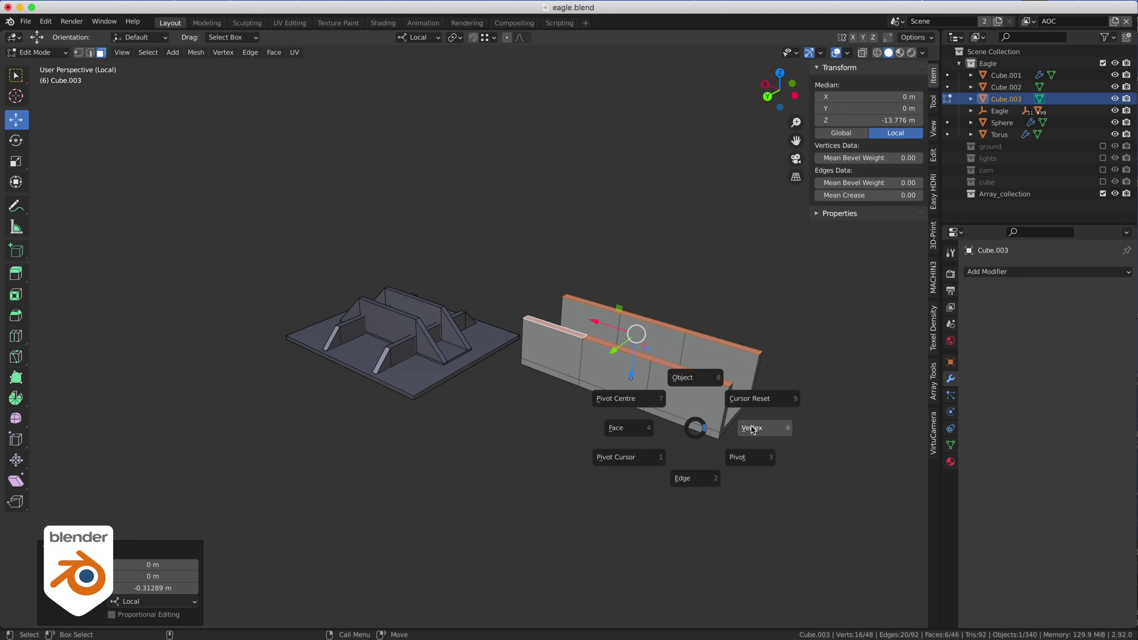
pyautogui.click(672, 480)
pyautogui.click(761, 351)
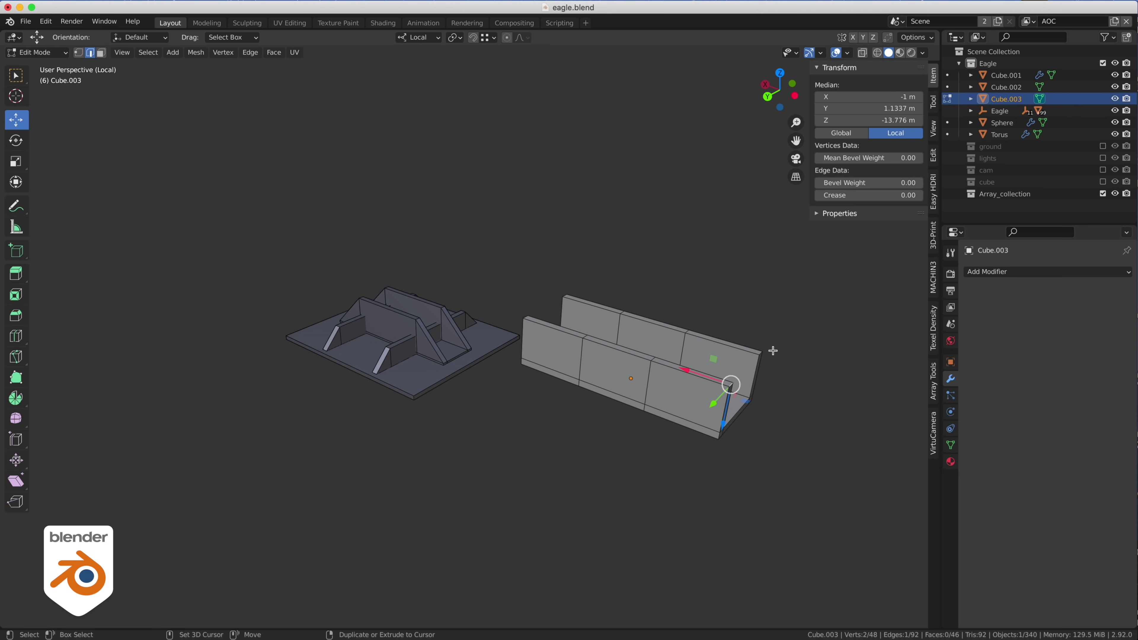
pyautogui.click(765, 353)
pyautogui.keyDown('shift'); pyautogui.click(759, 355); pyautogui.keyUp('shift')
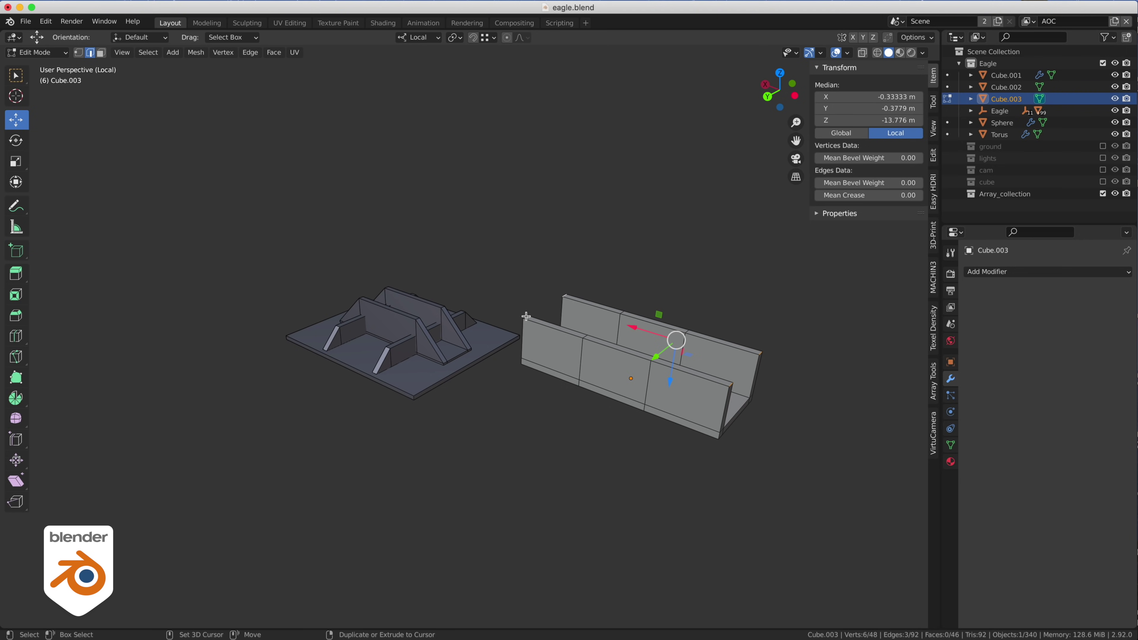
pyautogui.hotkey('ctrl', 'x')
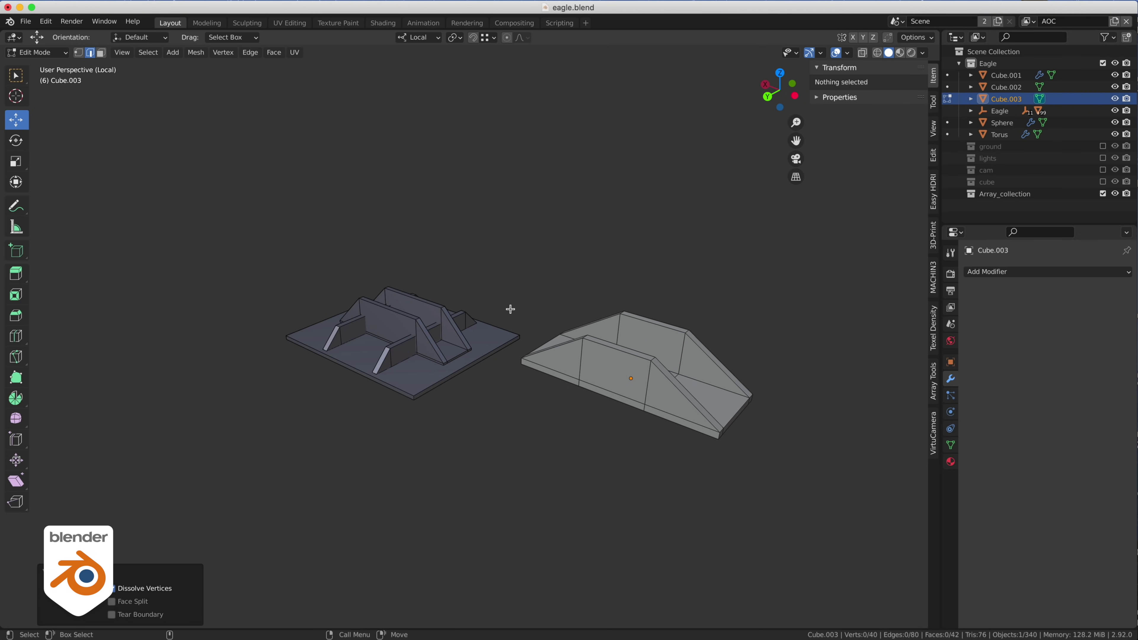
pyautogui.moveTo(510, 309); pyautogui.dragTo(556, 304, button='middle')
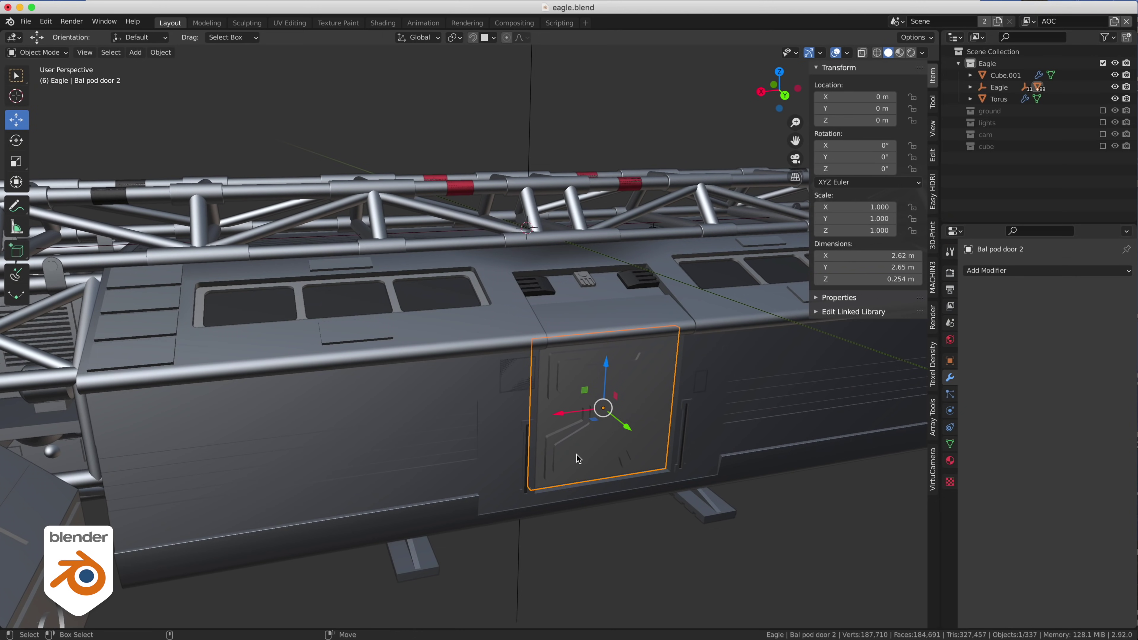
# Show the wireframe on the Bal pod door 2, isolate it in local view and frame it
pyautogui.hotkey('shift', 'z')
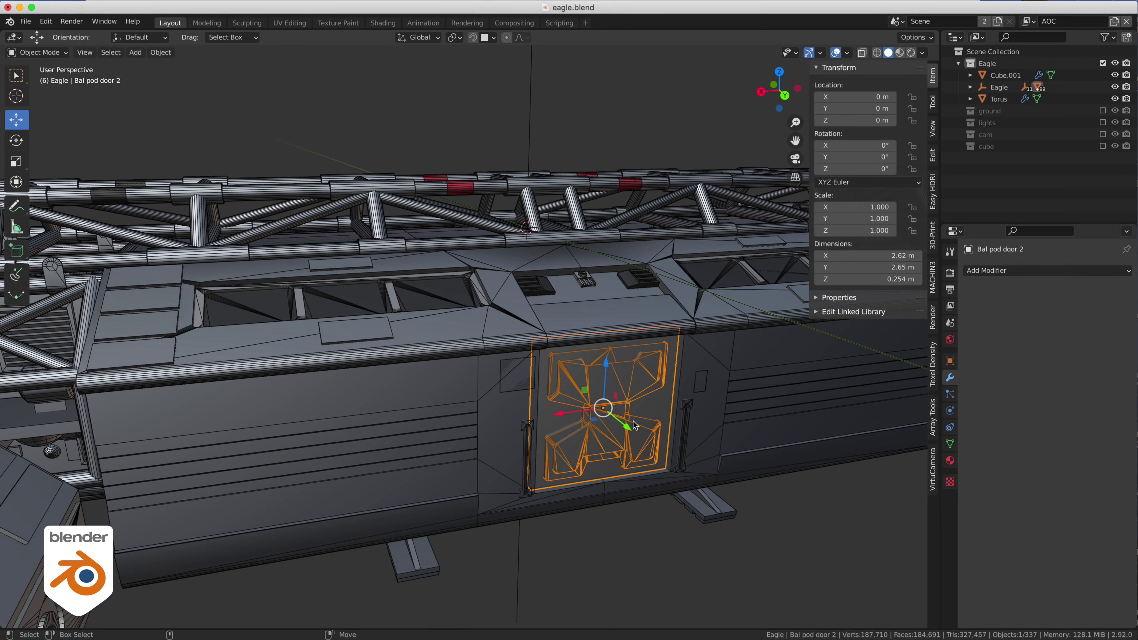
pyautogui.press('f')
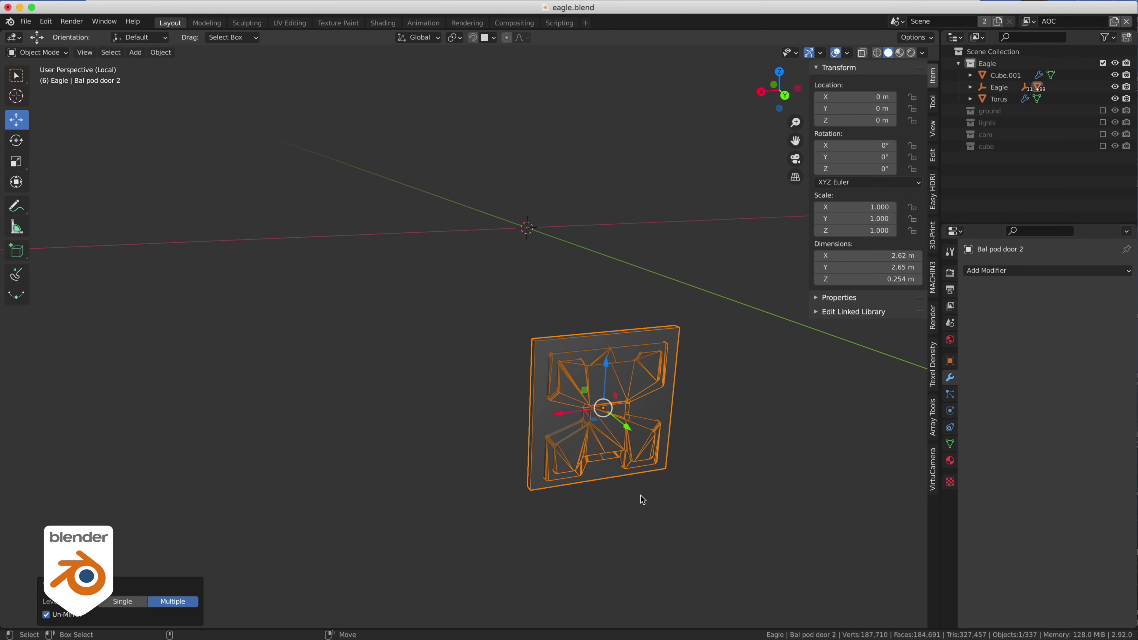
pyautogui.press('KP_Decimal')
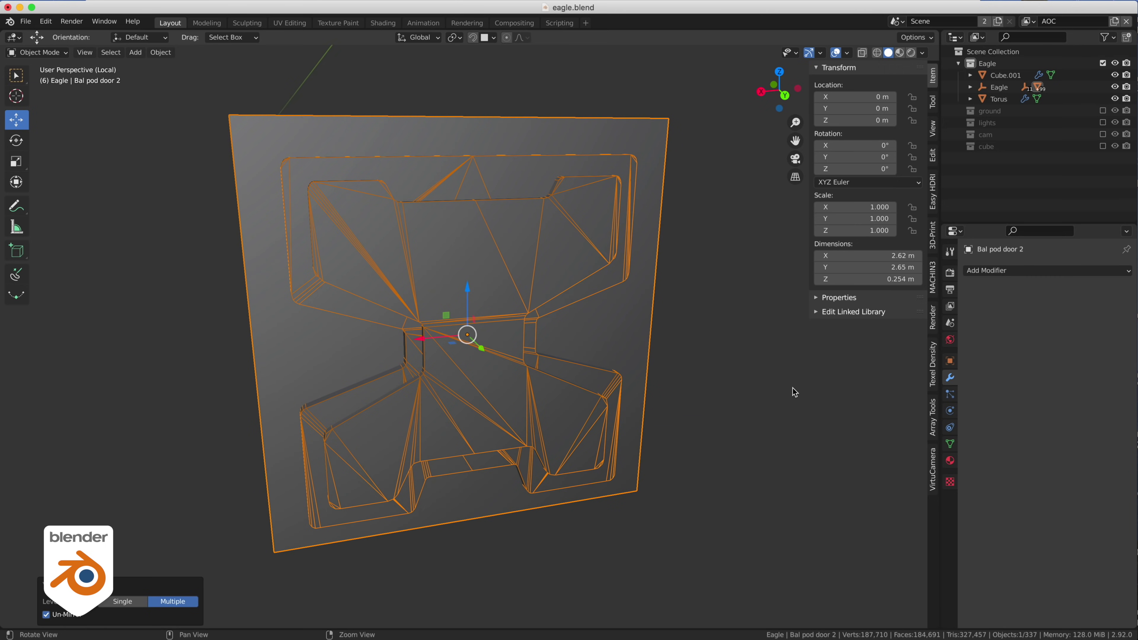
# Add a Decimate modifier in Planar mode to the pod door and apply it
pyautogui.click(995, 270)
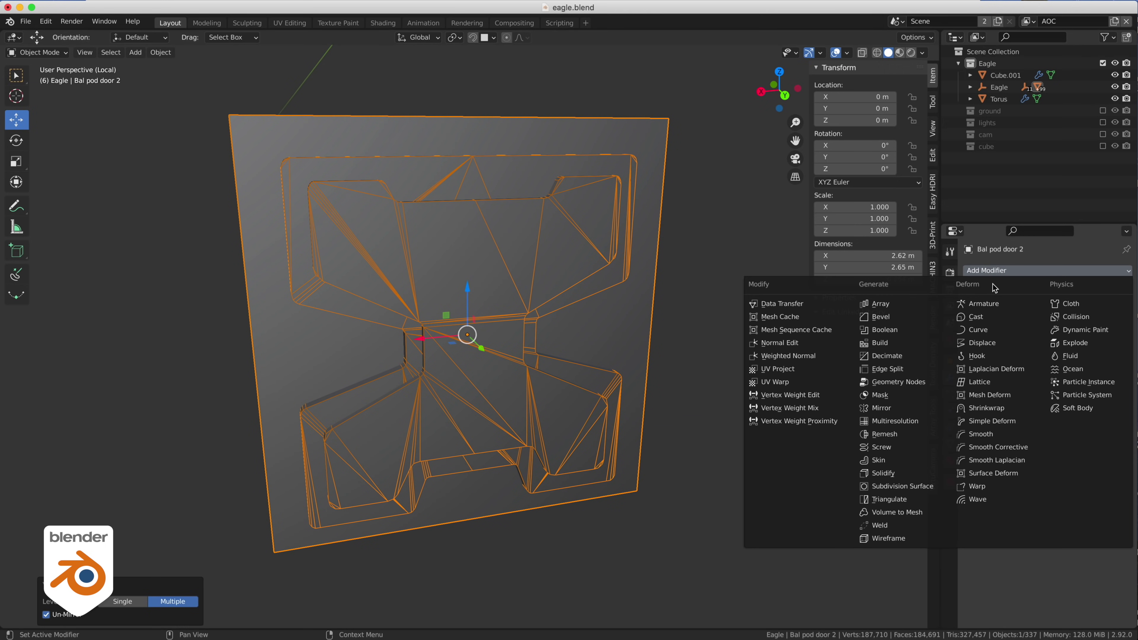
pyautogui.click(888, 355)
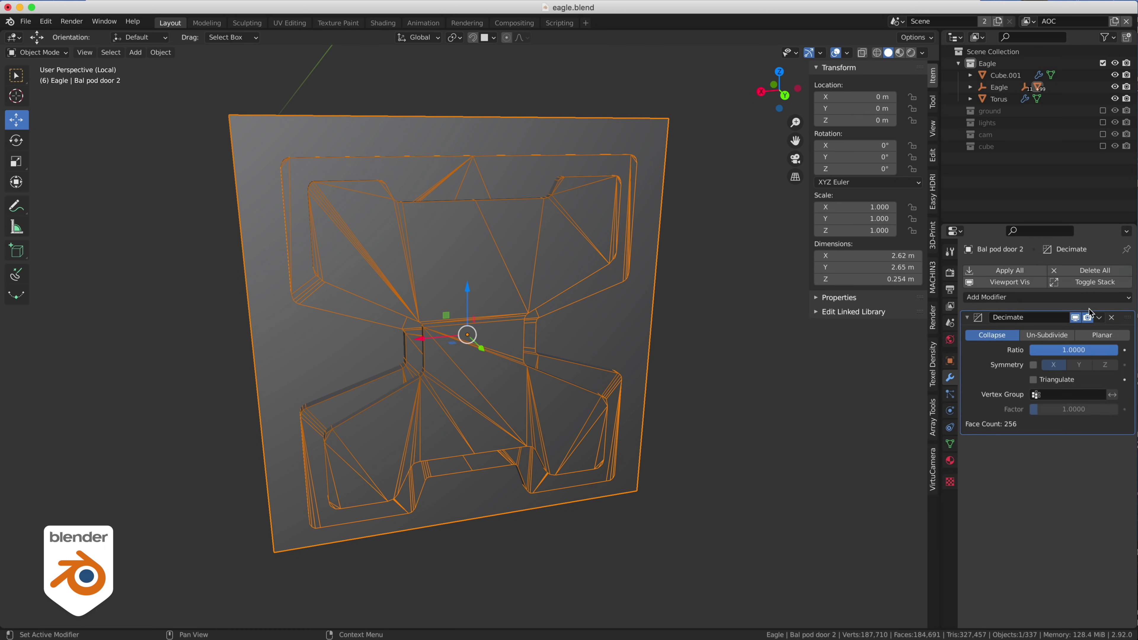
pyautogui.click(1102, 335)
pyautogui.moveTo(560, 345)
pyautogui.mouseDown(button='middle')
pyautogui.moveTo(660, 341)
pyautogui.moveTo(554, 349)
pyautogui.mouseUp(button='middle')
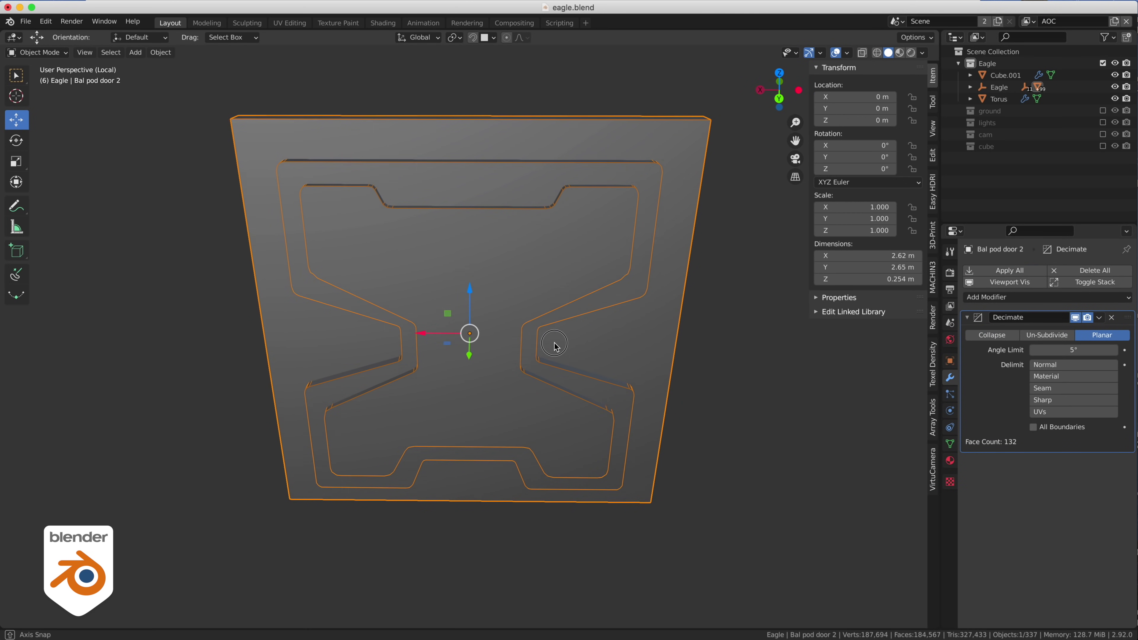
pyautogui.click(727, 403)
pyautogui.moveTo(727, 415); pyautogui.dragTo(729, 394, button='middle')
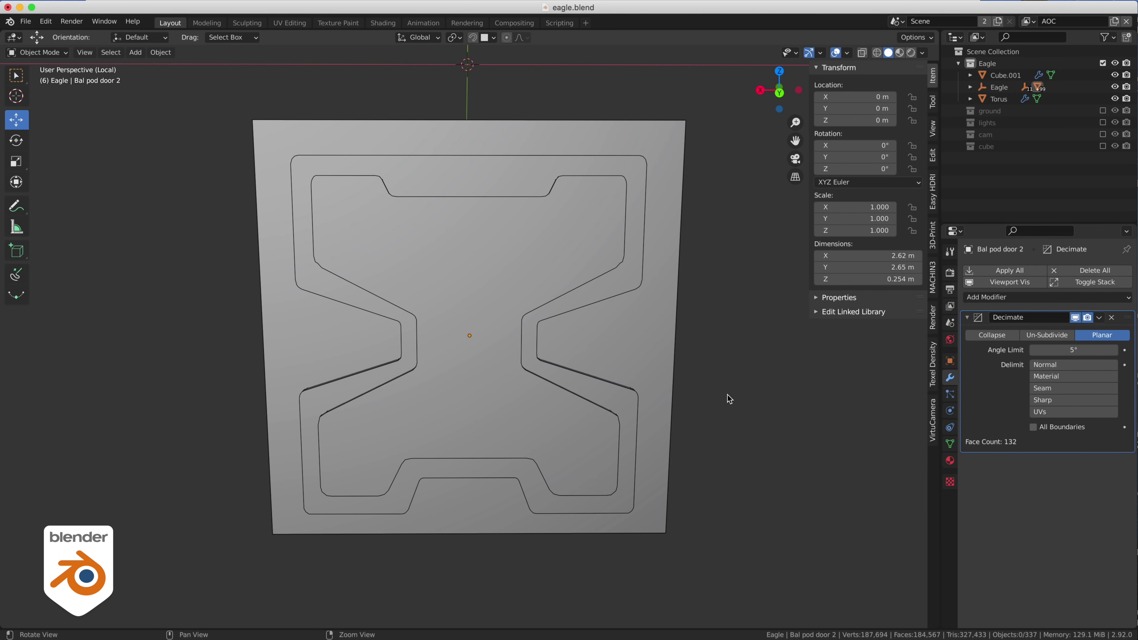
pyautogui.click(1100, 318)
pyautogui.click(1066, 334)
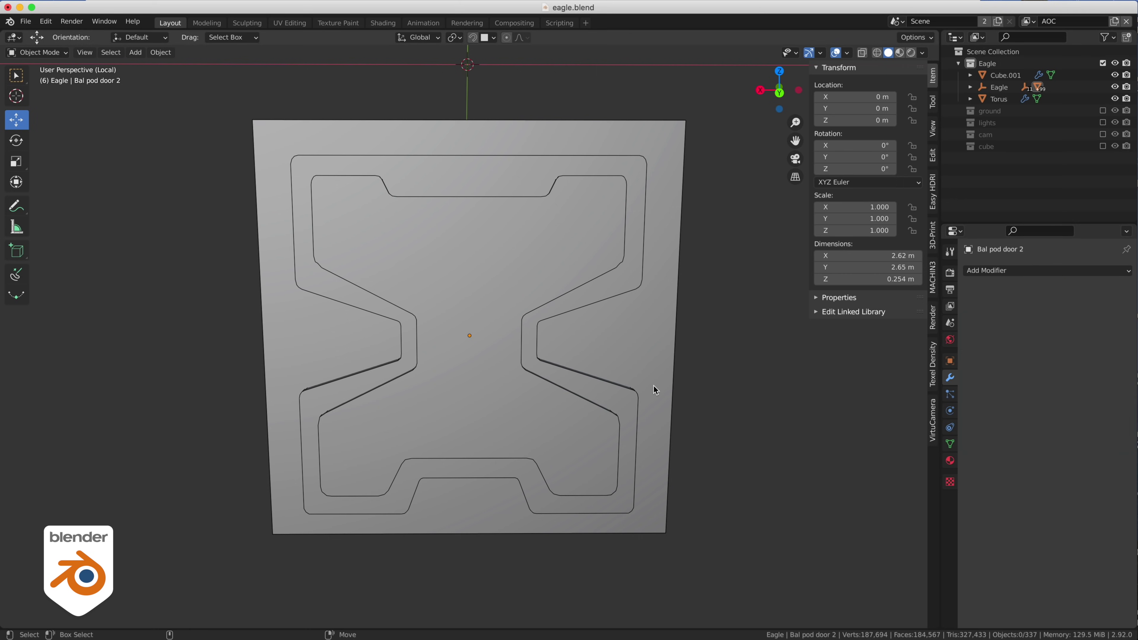
# In back wireframe view, add a cube, move it onto the middle of the door and enter Edit Mode on it
pyautogui.press('KP_1')
pyautogui.press('KP_3')
pyautogui.press('ctrl+KP_1')
pyautogui.hotkey('shift', 'z')
pyautogui.hotkey('shift', 'a')
pyautogui.moveTo(470, 57); pyautogui.dragTo(470, 308)
pyautogui.keyDown('alt'); pyautogui.moveTo(502, 302); pyautogui.dragTo(572, 292, button='right'); pyautogui.keyUp('alt')
pyautogui.press('Tab')
pyautogui.click(16, 119)
# Snap the cube's four sides to the extents of the door's inner recess outline
pyautogui.moveTo(565, 138); pyautogui.dragTo(649, 509)
pyautogui.keyDown('ctrl'); pyautogui.moveTo(564, 323); pyautogui.dragTo(599, 244); pyautogui.keyUp('ctrl')
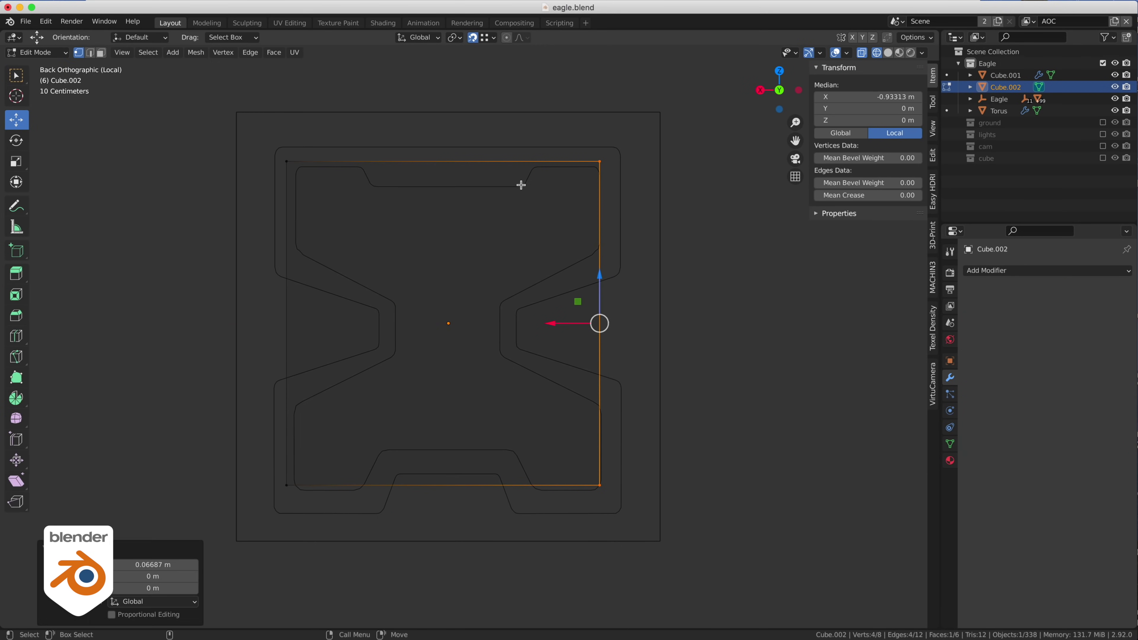
pyautogui.moveTo(256, 132); pyautogui.dragTo(640, 201)
pyautogui.keyDown('ctrl'); pyautogui.moveTo(443, 136); pyautogui.dragTo(533, 168); pyautogui.keyUp('ctrl')
pyautogui.moveTo(188, 413); pyautogui.dragTo(636, 522)
pyautogui.keyDown('ctrl'); pyautogui.moveTo(442, 448); pyautogui.dragTo(539, 491); pyautogui.keyUp('ctrl')
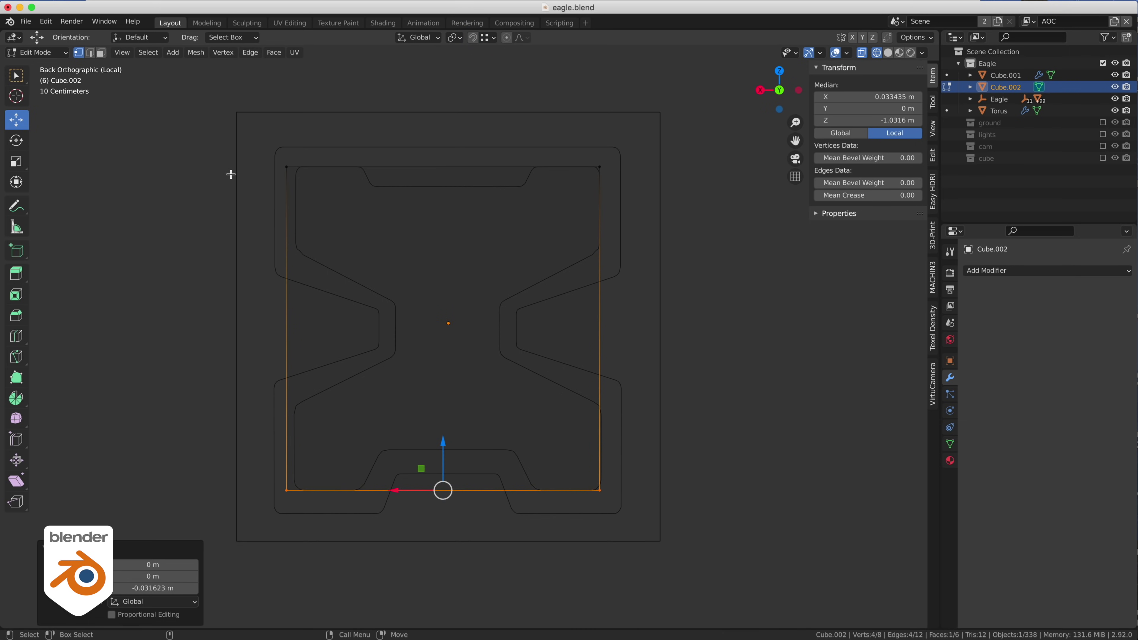
pyautogui.moveTo(242, 146); pyautogui.dragTo(316, 515)
pyautogui.keyDown('ctrl'); pyautogui.moveTo(267, 329); pyautogui.dragTo(297, 242); pyautogui.keyUp('ctrl')
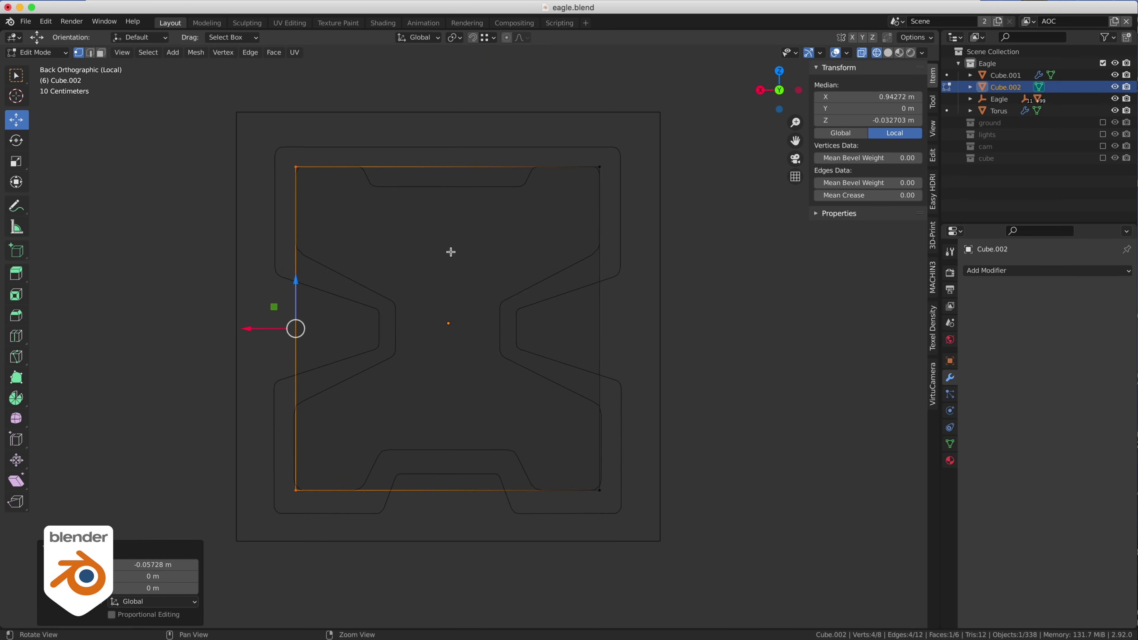
# Delete the cube's front and back faces to leave a four-sided frame
pyautogui.moveTo(459, 252); pyautogui.dragTo(313, 171, button='middle')
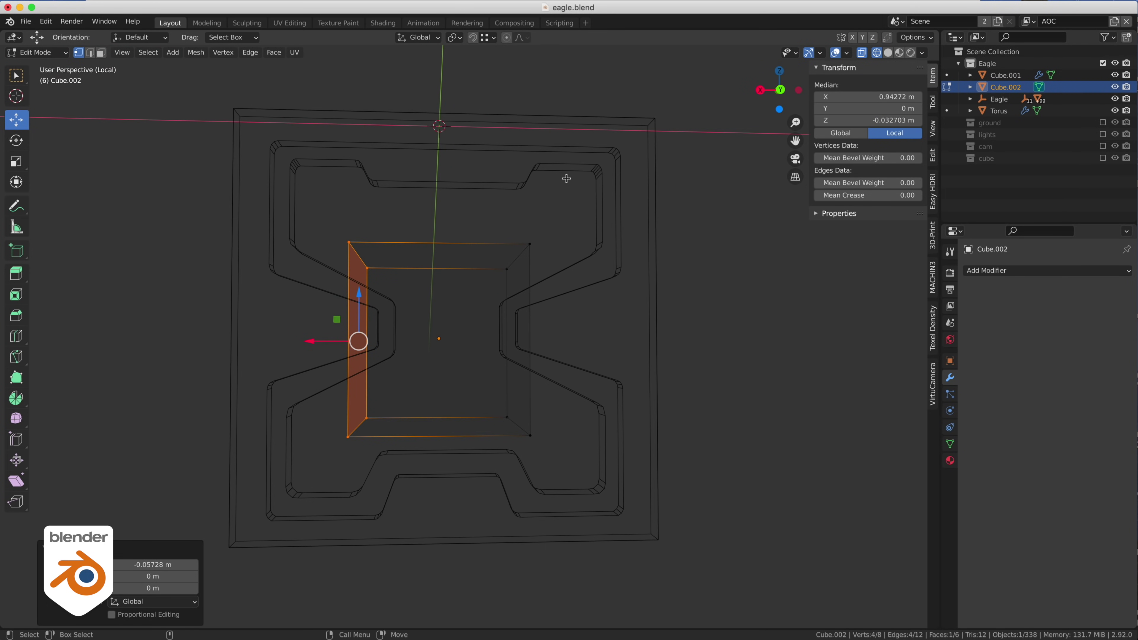
pyautogui.moveTo(551, 224); pyautogui.dragTo(417, 343, button='middle')
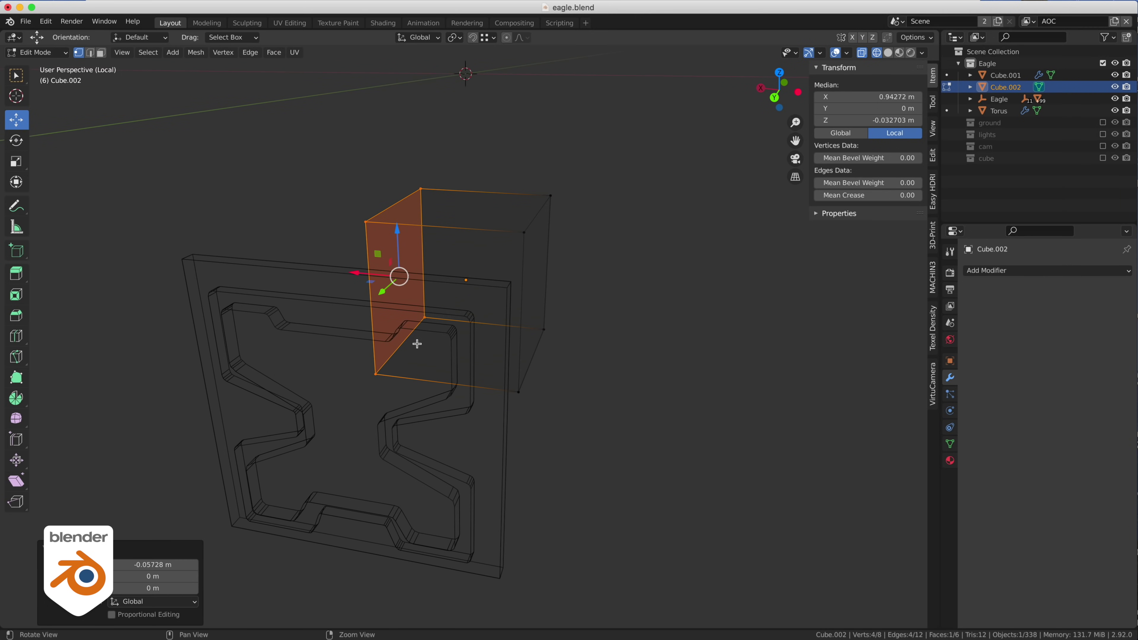
pyautogui.keyDown('alt'); pyautogui.moveTo(417, 344); pyautogui.dragTo(475, 292, button='right'); pyautogui.keyUp('alt')
pyautogui.press('Tab')
pyautogui.click(428, 293)
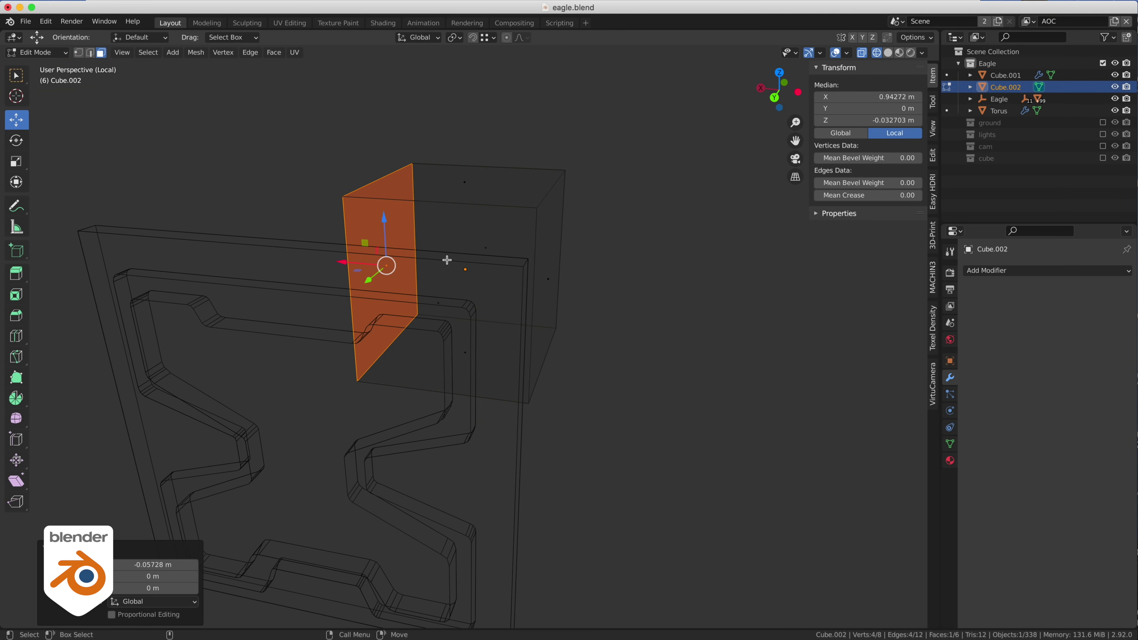
pyautogui.click(438, 304)
pyautogui.keyDown('shift'); pyautogui.click(490, 255); pyautogui.keyUp('shift')
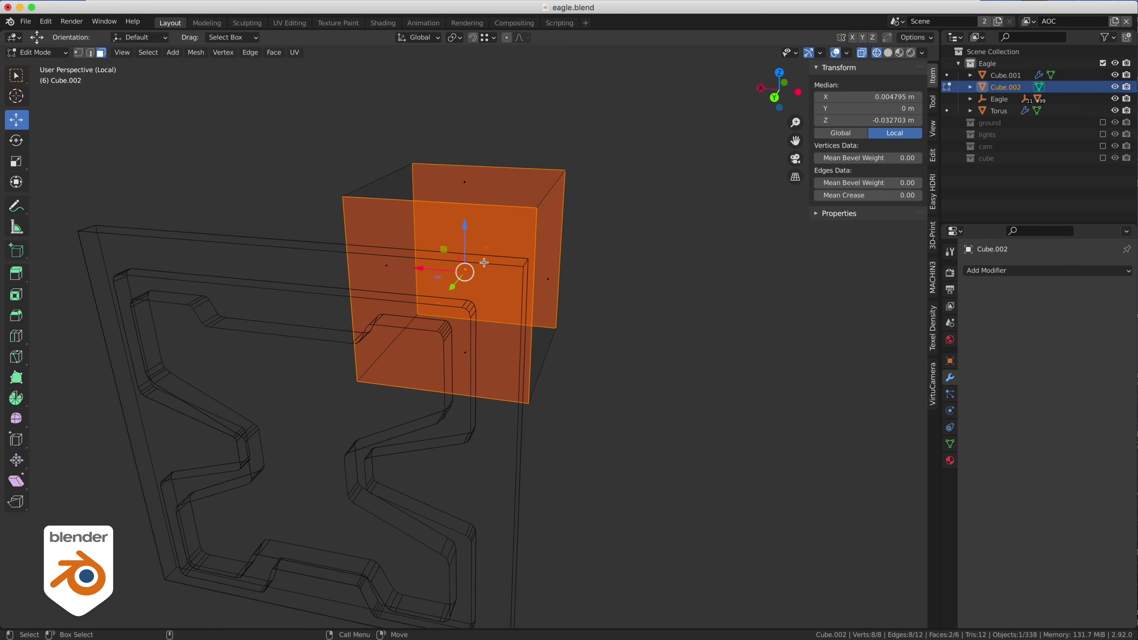
pyautogui.hotkey('ctrl', 'x')
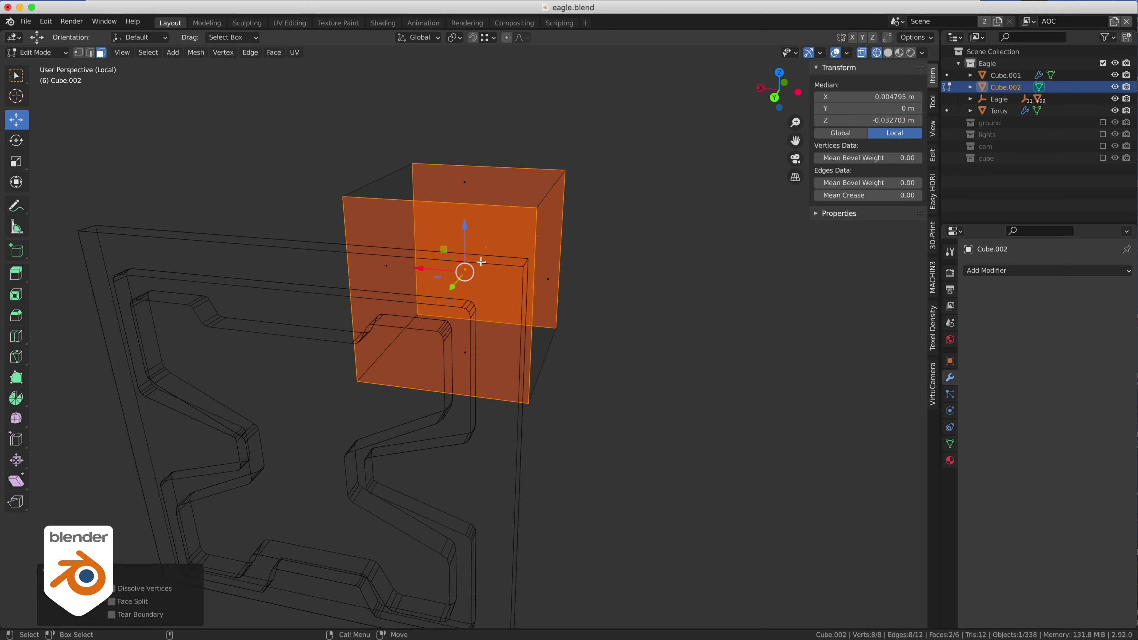
pyautogui.press('x')
pyautogui.keyDown('alt'); pyautogui.moveTo(452, 210); pyautogui.dragTo(455, 224); pyautogui.keyUp('alt')
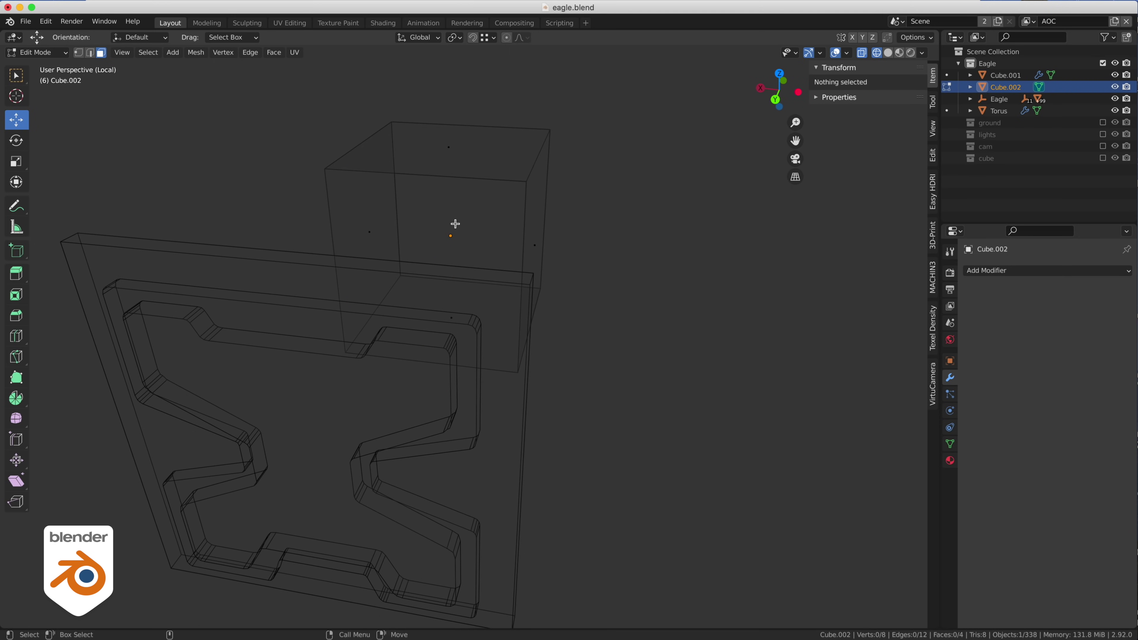
# Add four evenly spaced loop cuts across the frame's -X side wall in edge mode
pyautogui.press('Tab')
pyautogui.click(457, 232)
pyautogui.middleClick(456, 228)
pyautogui.click(518, 231)
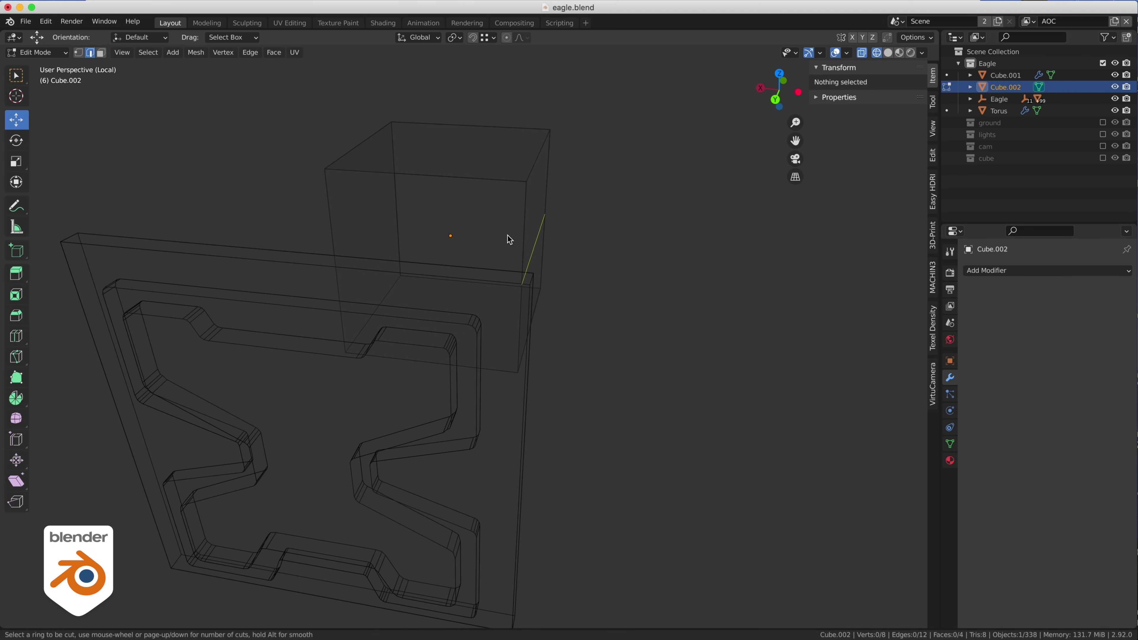
pyautogui.write('5')
pyautogui.scroll(-1, 508, 235)
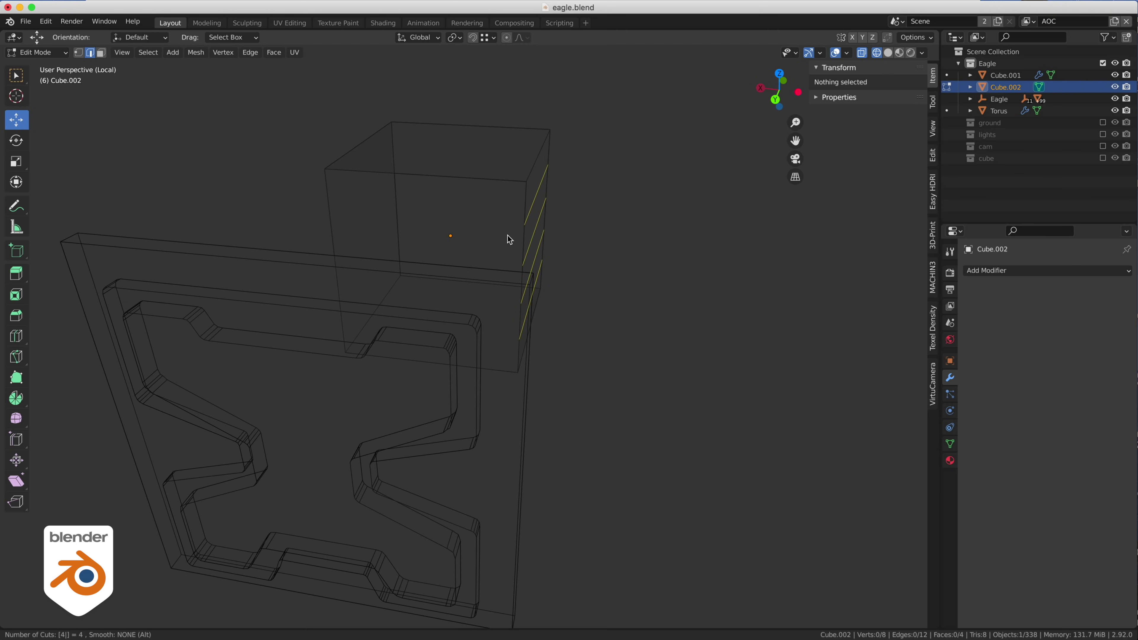
pyautogui.click(508, 236)
pyautogui.rightClick(507, 236)
# Try four loop cuts across the frame's upper wall and undo them
pyautogui.hotkey('ctrl', 'e')
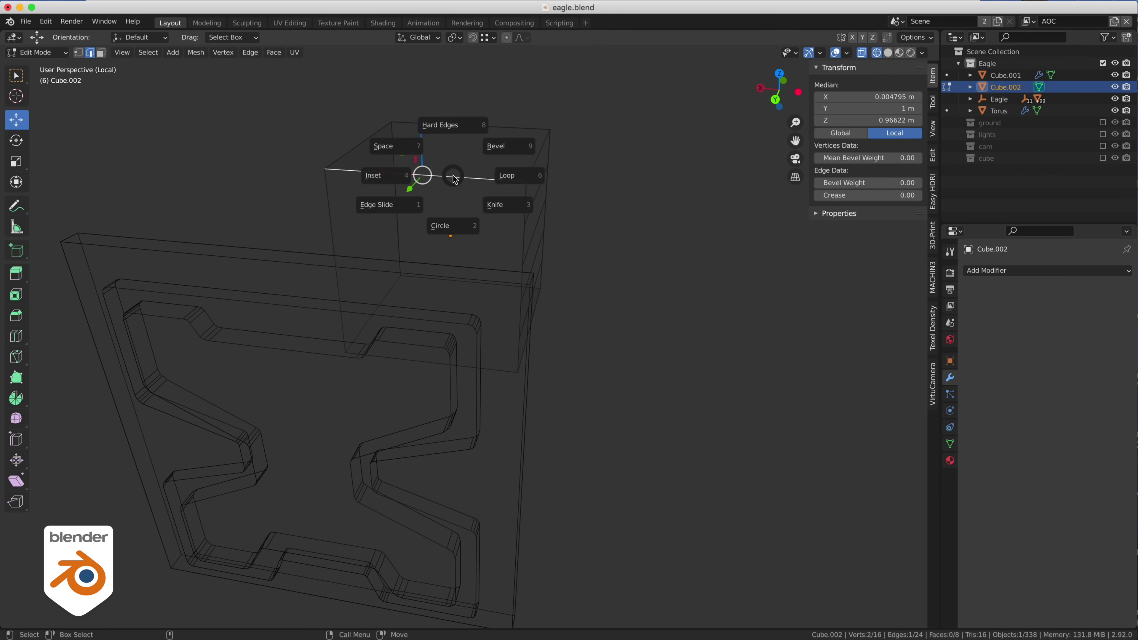
pyautogui.click(503, 175)
pyautogui.press('4')
pyautogui.click(456, 184)
pyautogui.click(452, 200)
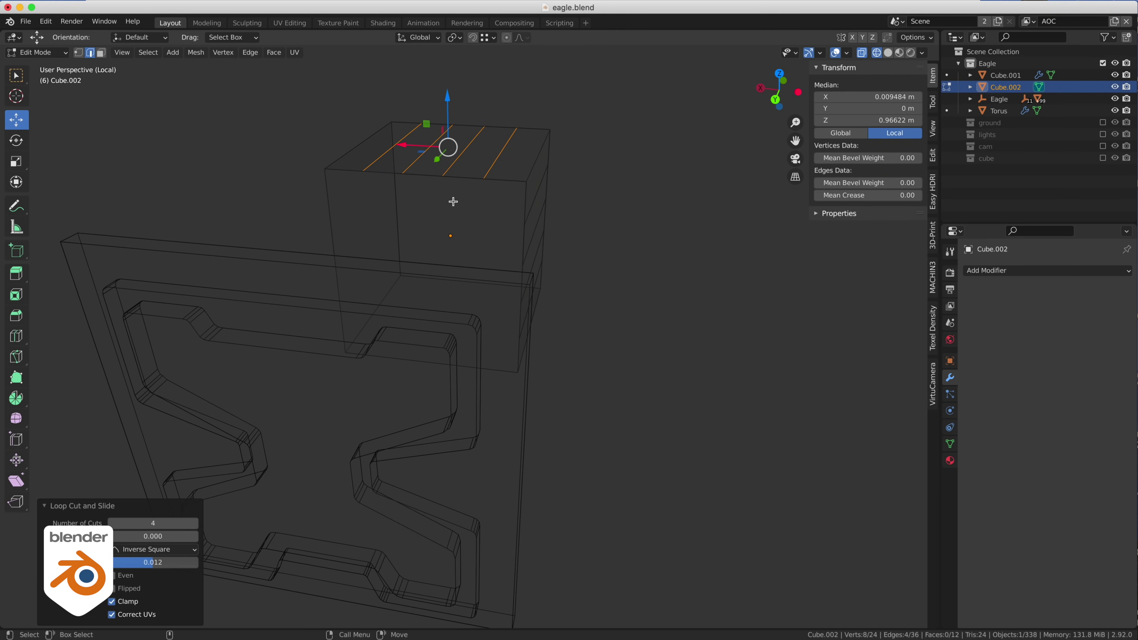
pyautogui.hotkey('ctrl', 'z')
# Add four evenly spaced loop cuts to each of the frame's remaining walls: the upper, the +X side and the lower one
pyautogui.hotkey('ctrl', 'e')
pyautogui.click(502, 205)
pyautogui.press('4')
pyautogui.click(501, 203)
pyautogui.click(501, 203)
pyautogui.hotkey('ctrl', 'r')
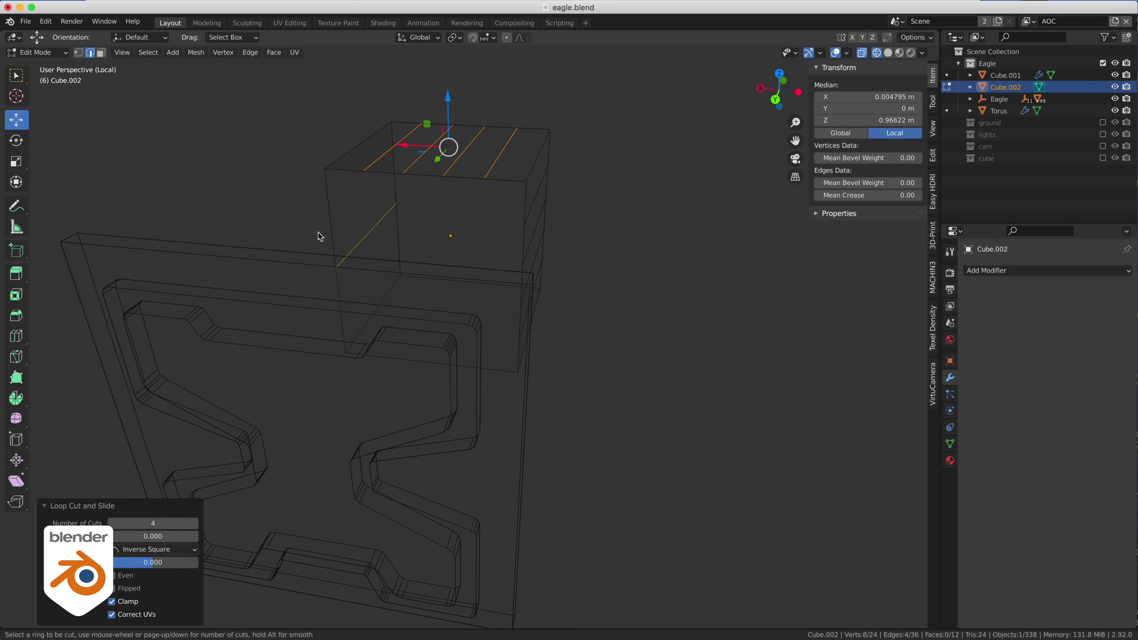
pyautogui.press('4')
pyautogui.doubleClick(319, 236)
pyautogui.hotkey('ctrl', 'r')
pyautogui.press('4')
pyautogui.click(436, 359)
pyautogui.click(436, 360)
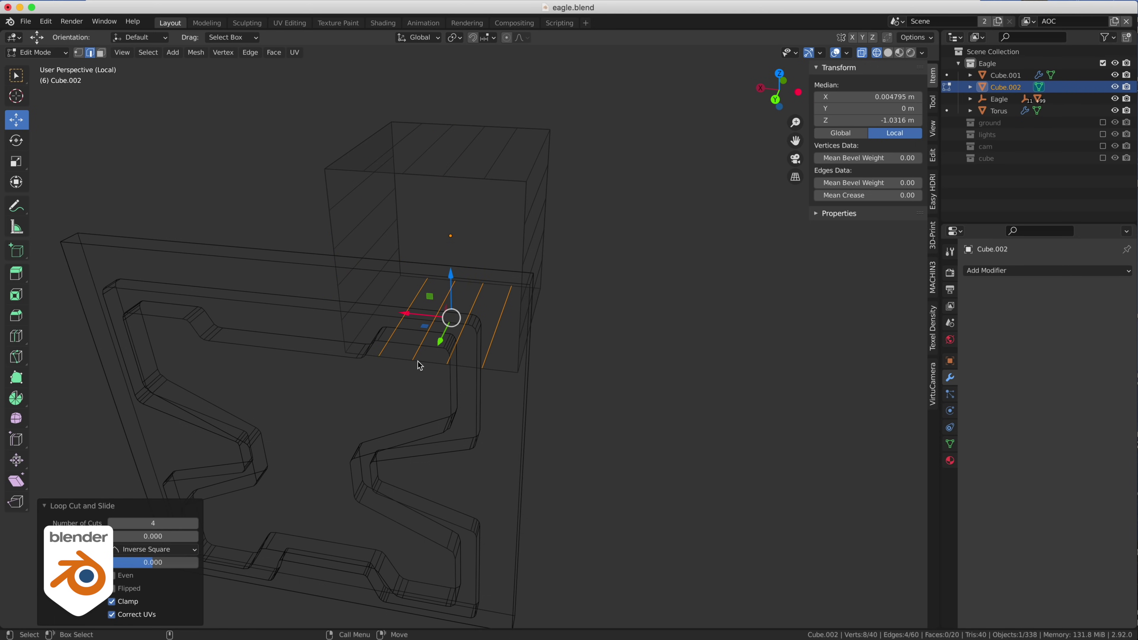
# In back view, select the middle vertices of the upper and lower walls and scale them to 0.874 along Z toward the recess notches
pyautogui.click(453, 221)
pyautogui.moveTo(453, 221); pyautogui.dragTo(418, 218, button='middle')
pyautogui.press('1')
pyautogui.press('ctrl+KP_1')
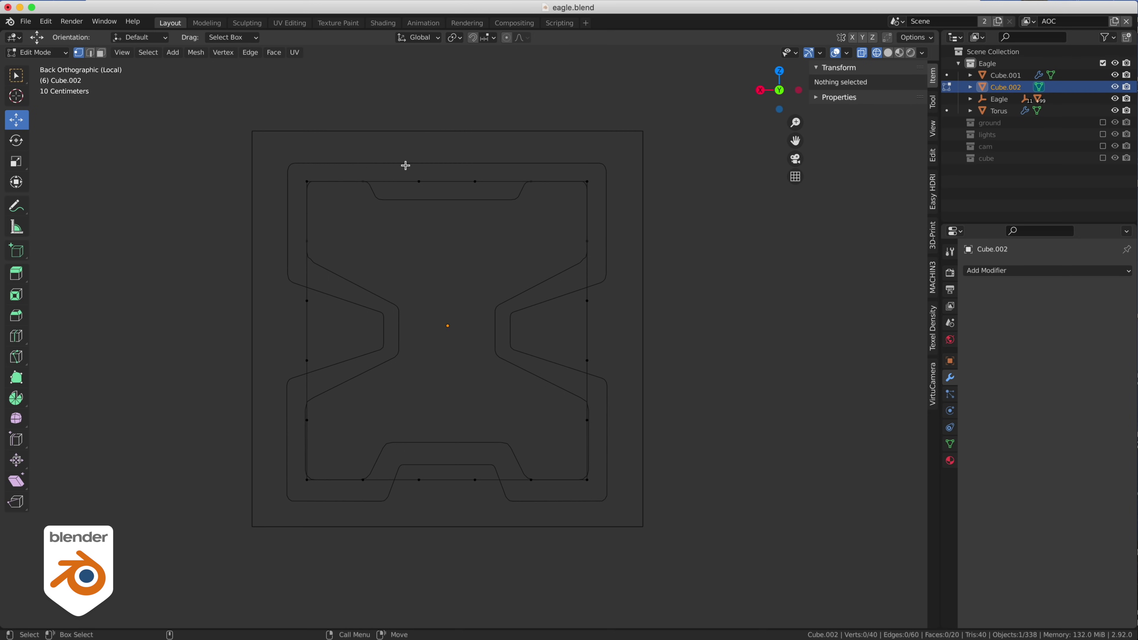
pyautogui.moveTo(406, 165); pyautogui.dragTo(517, 502)
pyautogui.press('s')
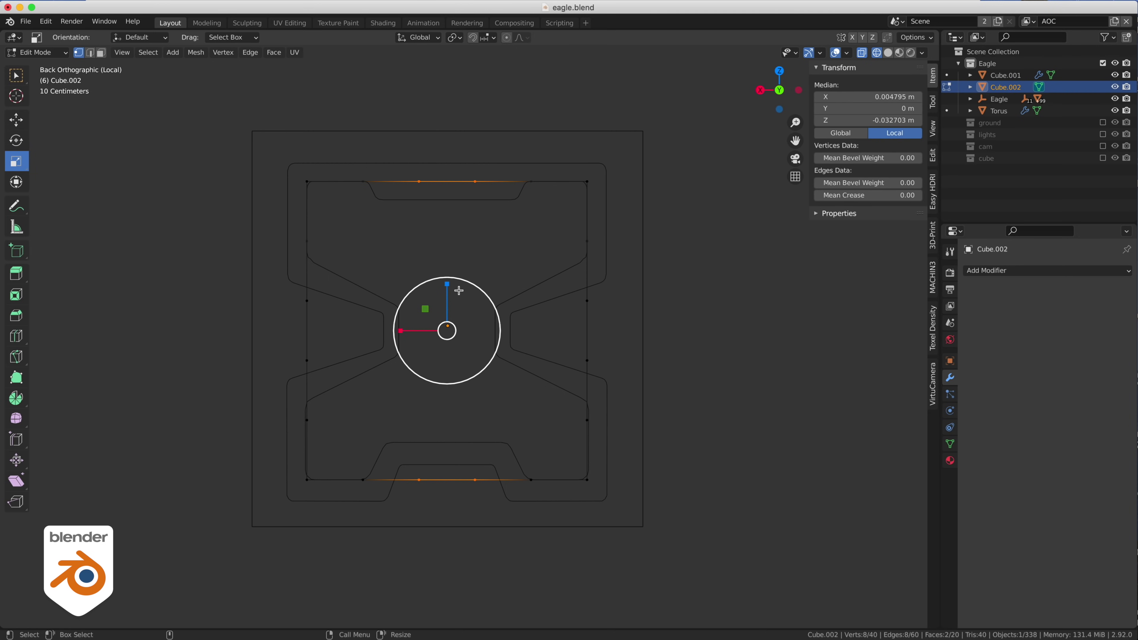
pyautogui.moveTo(446, 285); pyautogui.dragTo(446, 294)
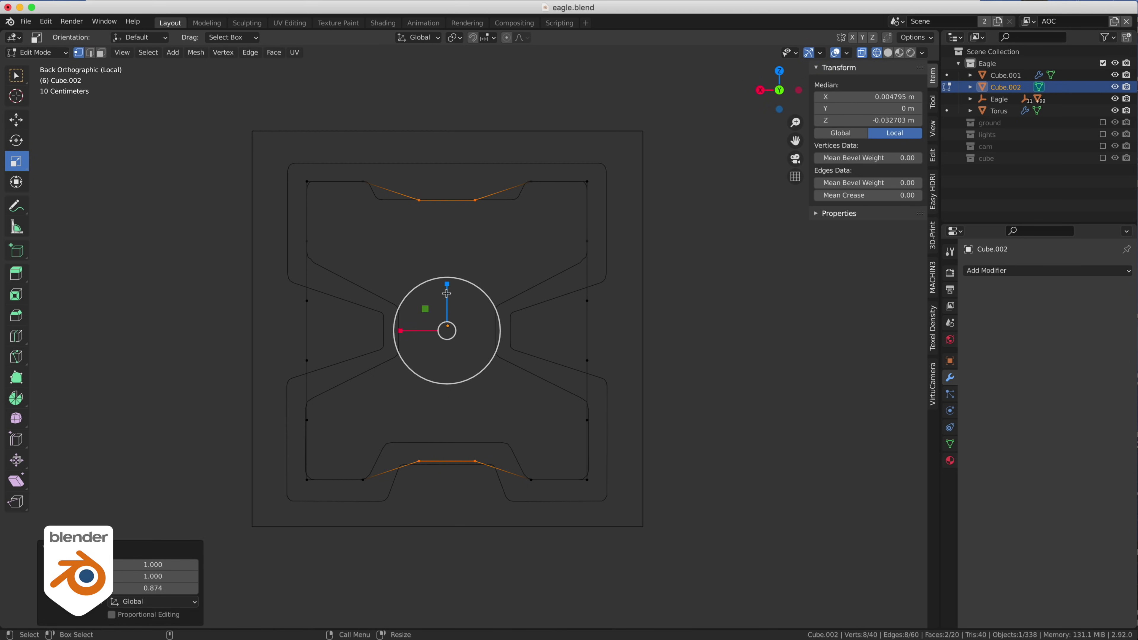
# Raise the lower notch's middle vertices to the reference line and widen the upper and lower notches together along X to the reference corners
pyautogui.moveTo(389, 433); pyautogui.dragTo(520, 496)
pyautogui.press('g')
pyautogui.moveTo(448, 434); pyautogui.dragTo(454, 414)
pyautogui.keyDown('shift'); pyautogui.moveTo(410, 178); pyautogui.dragTo(490, 378); pyautogui.keyUp('shift')
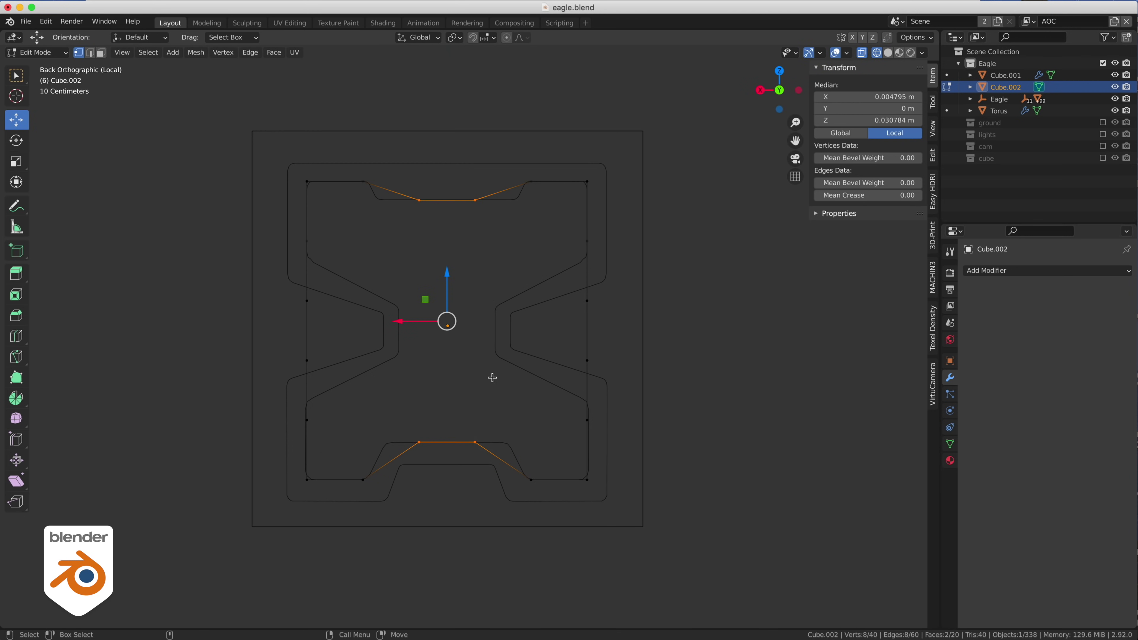
pyautogui.press('s')
pyautogui.moveTo(400, 320); pyautogui.dragTo(329, 320)
# Select the outer vertices of the upper and lower notches and scale them to 0.947 along X
pyautogui.moveTo(537, 166); pyautogui.dragTo(513, 507)
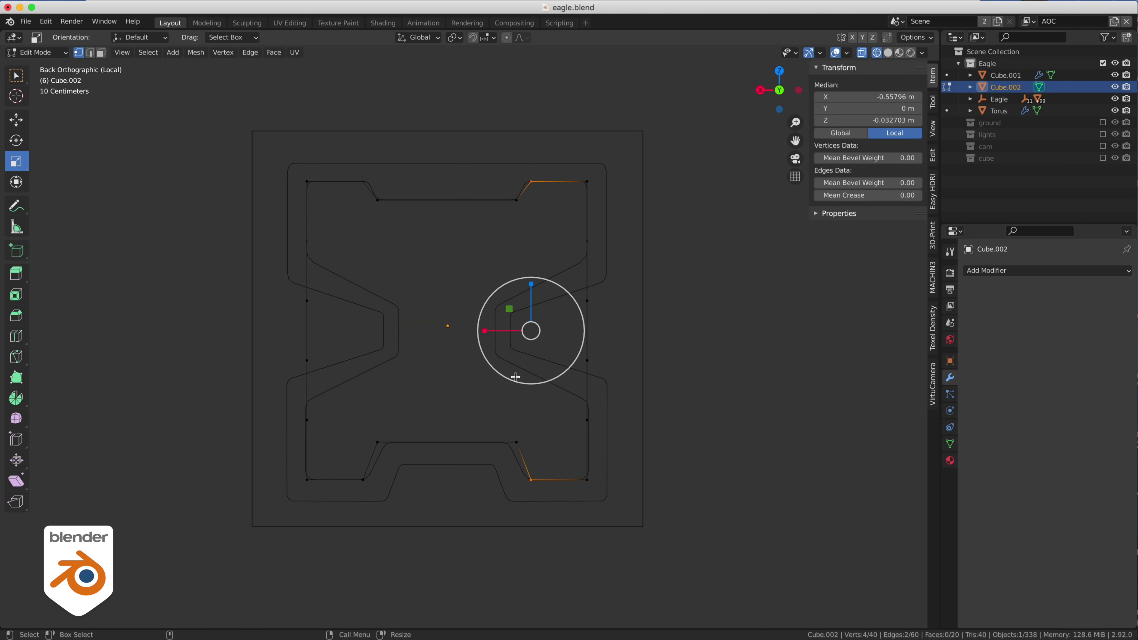
pyautogui.keyDown('shift'); pyautogui.moveTo(341, 158); pyautogui.dragTo(381, 519); pyautogui.keyUp('shift')
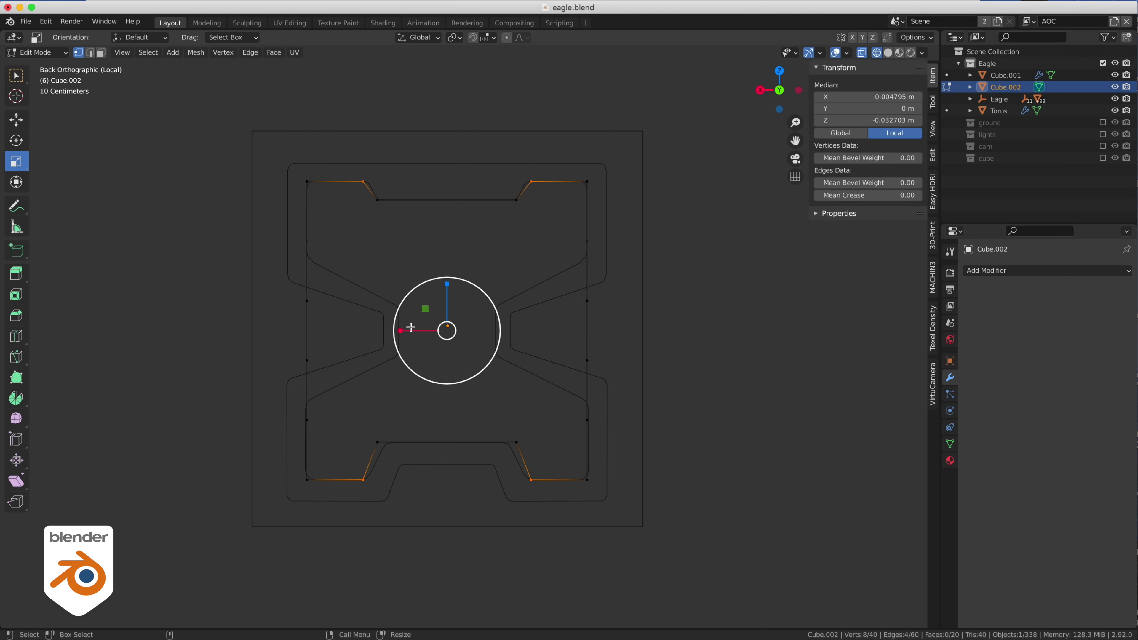
pyautogui.moveTo(400, 330); pyautogui.dragTo(406, 331)
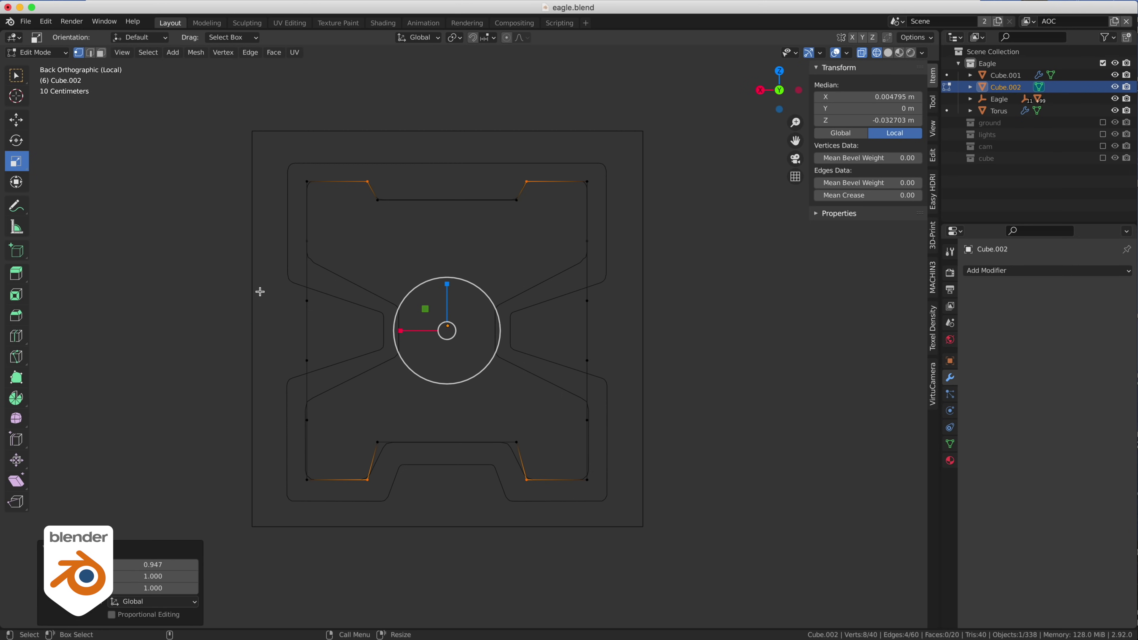
# Scale the side walls' middle vertices inward along X to the waist and bring the diagonals' outer corners closer together along Z
pyautogui.moveTo(259, 289); pyautogui.dragTo(607, 374)
pyautogui.moveTo(399, 332); pyautogui.dragTo(439, 332)
pyautogui.moveTo(254, 224); pyautogui.dragTo(635, 269)
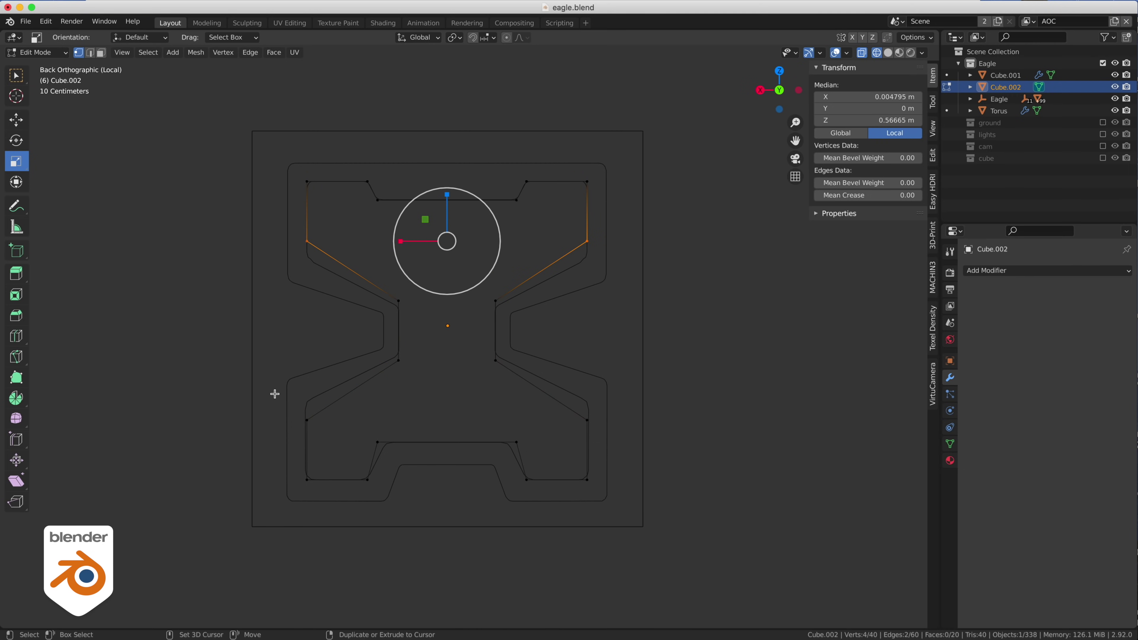
pyautogui.moveTo(275, 397); pyautogui.dragTo(692, 429)
pyautogui.moveTo(447, 284); pyautogui.dragTo(446, 298)
# Scale the waist vertices to 0.791 along Z and the lower notch's inner vertices to 0.856 along X
pyautogui.moveTo(343, 248); pyautogui.dragTo(519, 371)
pyautogui.moveTo(447, 285); pyautogui.dragTo(445, 305)
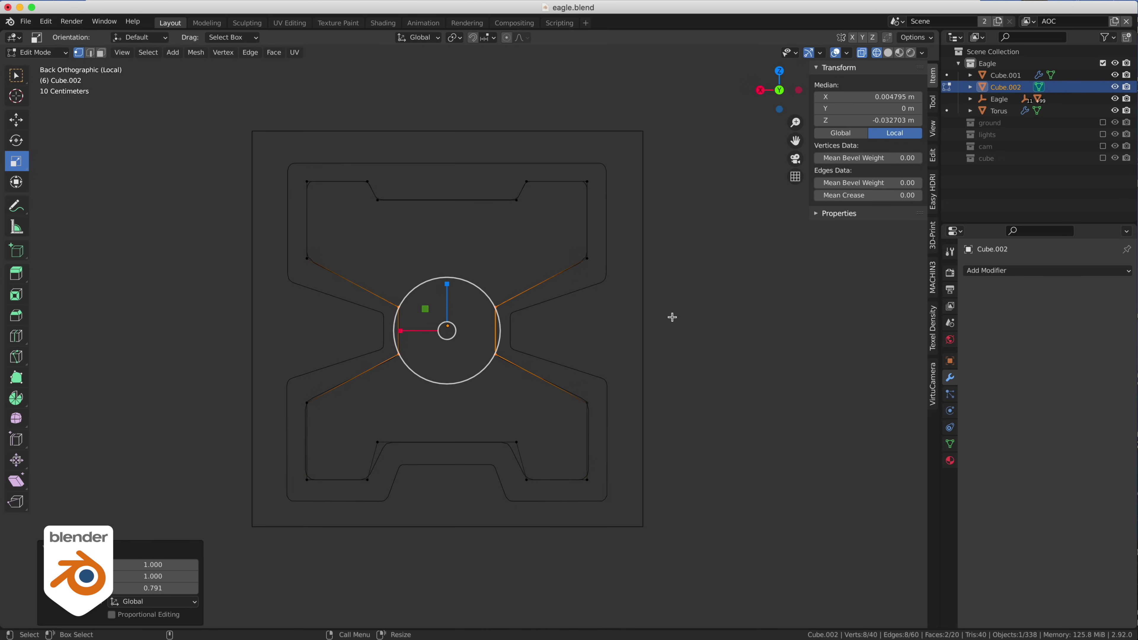
pyautogui.moveTo(370, 425); pyautogui.dragTo(583, 484)
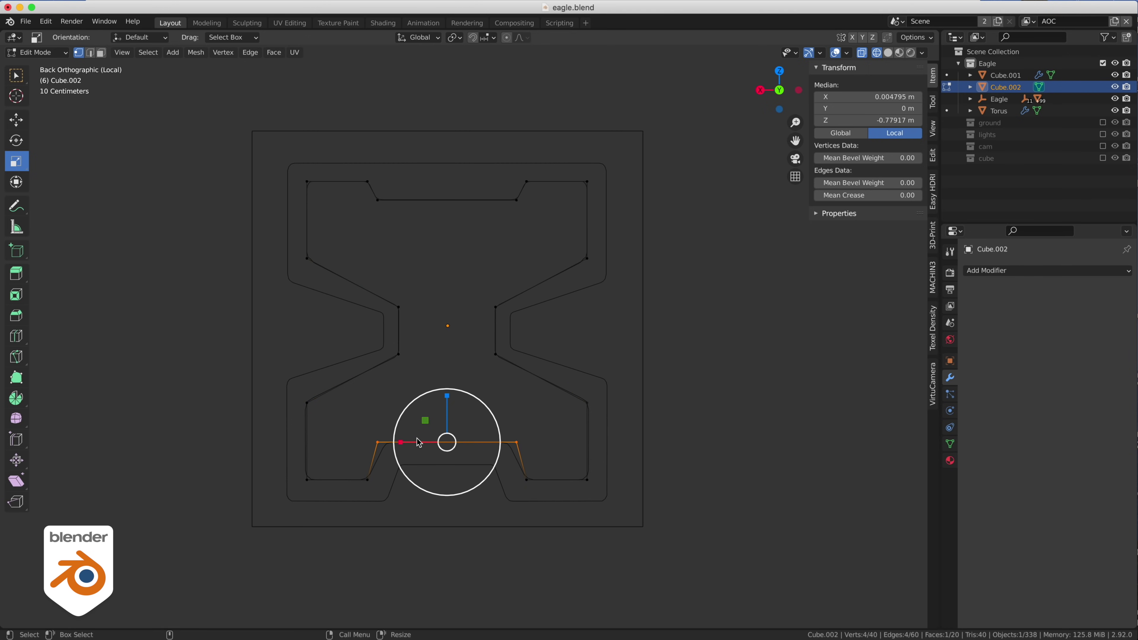
pyautogui.moveTo(401, 443); pyautogui.dragTo(414, 441)
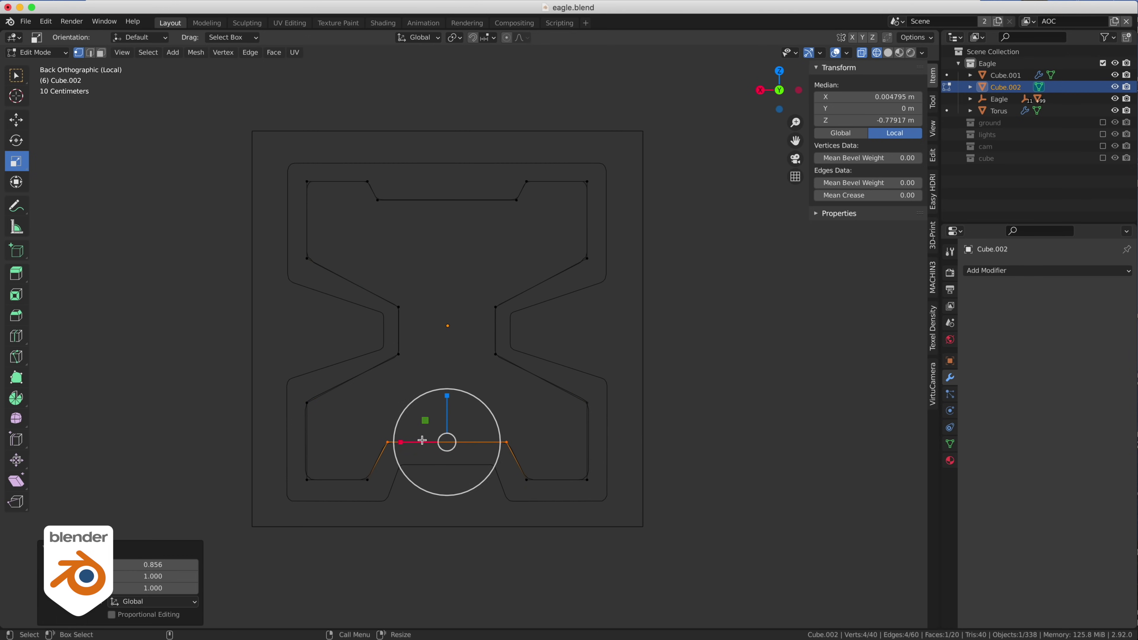
# Thin the outline mesh to about 0.05 m along Y and bring it up against the door panel
pyautogui.moveTo(618, 348)
pyautogui.mouseDown(button='middle')
pyautogui.moveTo(553, 373)
pyautogui.moveTo(615, 358)
pyautogui.mouseUp(button='middle')
pyautogui.moveTo(615, 358); pyautogui.dragTo(640, 387)
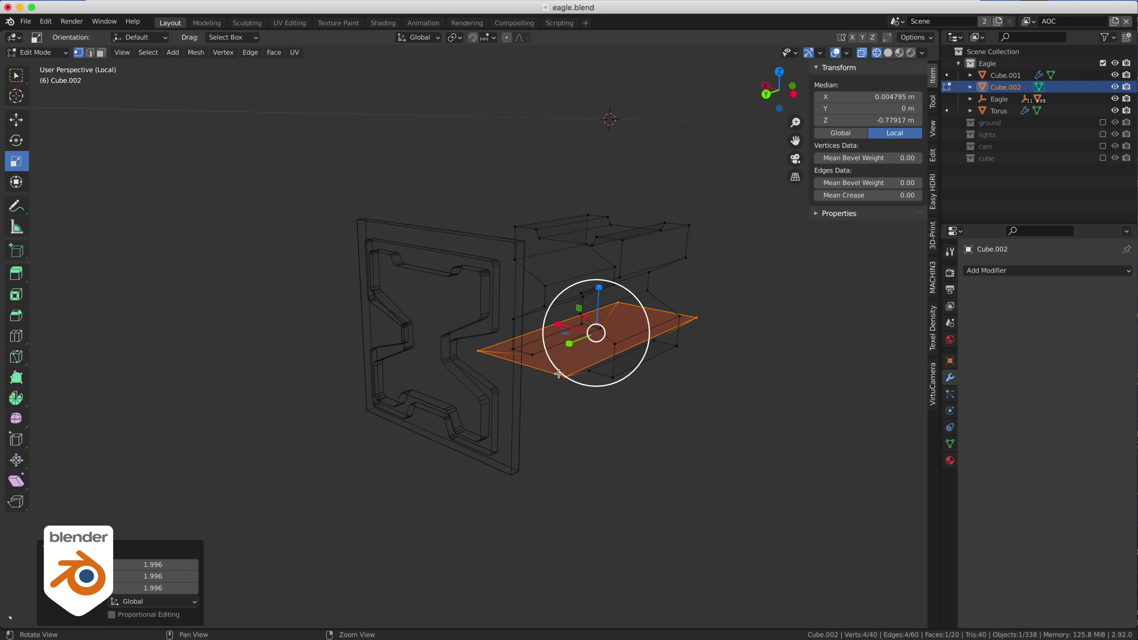
pyautogui.press('super+z')
pyautogui.moveTo(678, 432); pyautogui.dragTo(474, 444, button='middle')
pyautogui.moveTo(486, 417); pyautogui.dragTo(573, 271)
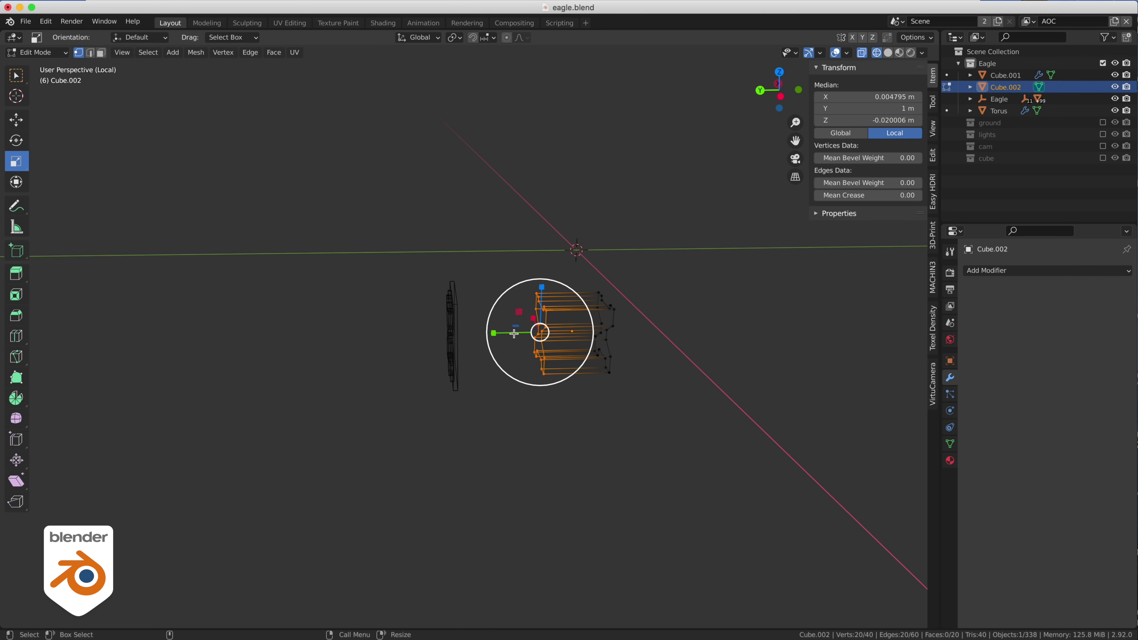
pyautogui.press('KP_3')
pyautogui.press('w')
pyautogui.moveTo(350, 332); pyautogui.dragTo(554, 332)
# Scale a duplicate of the outline uniformly to about 1.126 to reach the door's outer recess line
pyautogui.scroll(3, 492, 405)
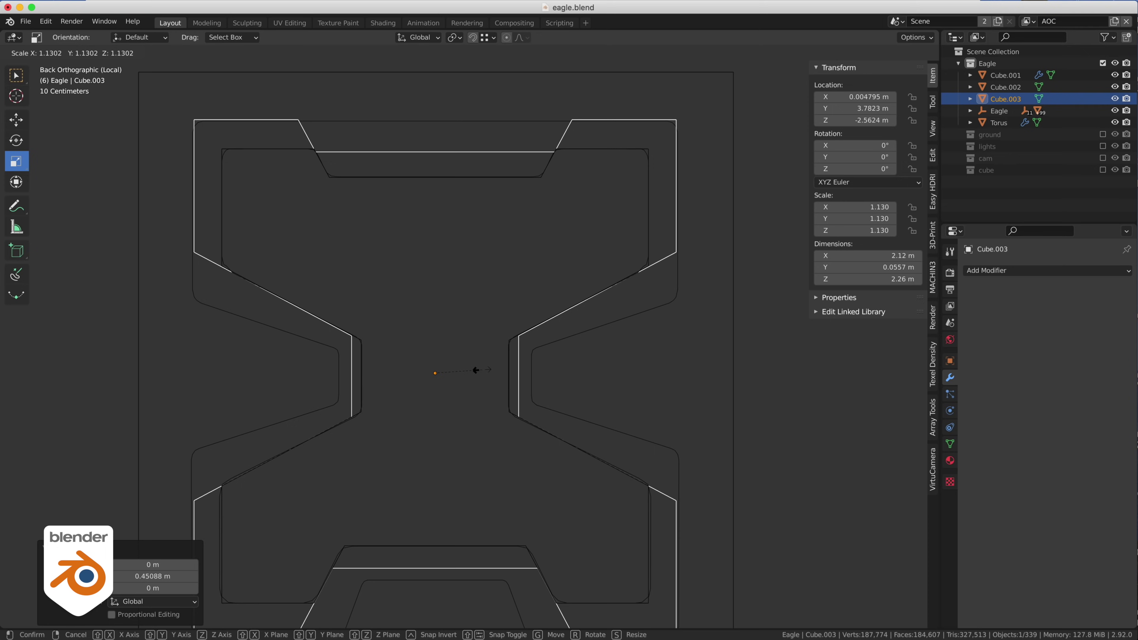
pyautogui.click(476, 370)
pyautogui.scroll(-2, 538, 350)
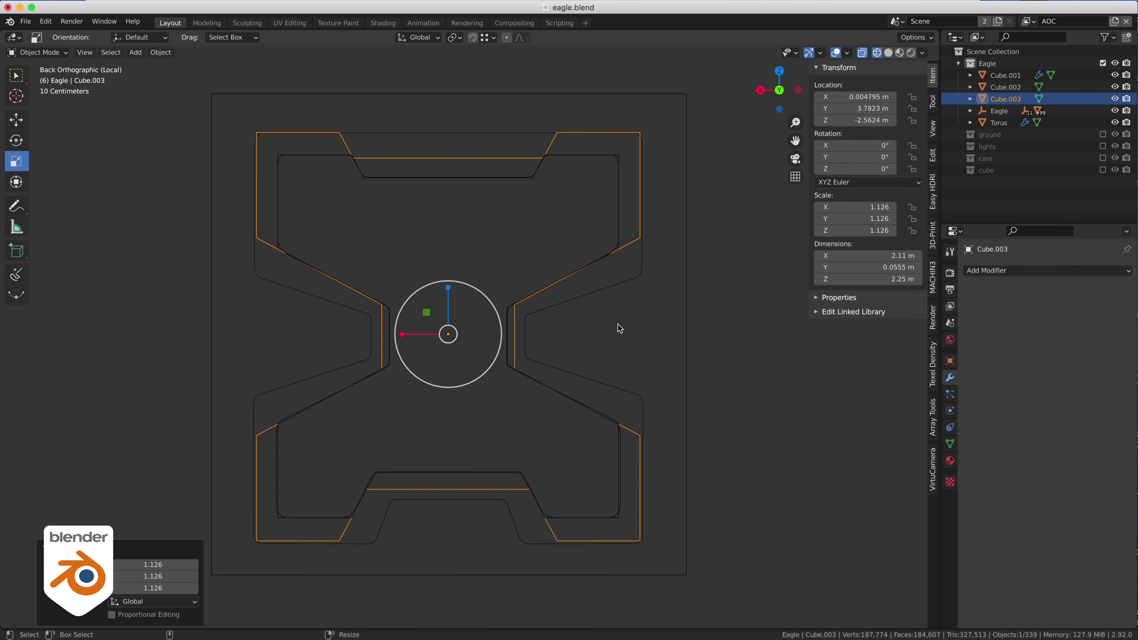
# In the enlarged copy, scale the side walls' vertices closer together along Z until the diagonals' outer corners meet the outer reference
pyautogui.press('Tab')
pyautogui.moveTo(173, 211); pyautogui.dragTo(678, 467)
pyautogui.press('r')
pyautogui.moveTo(448, 301); pyautogui.dragTo(449, 314)
# Scale the copy's waist vertices closer together along Z and slightly farther apart along X to match the outer reference
pyautogui.moveTo(347, 389); pyautogui.dragTo(547, 282)
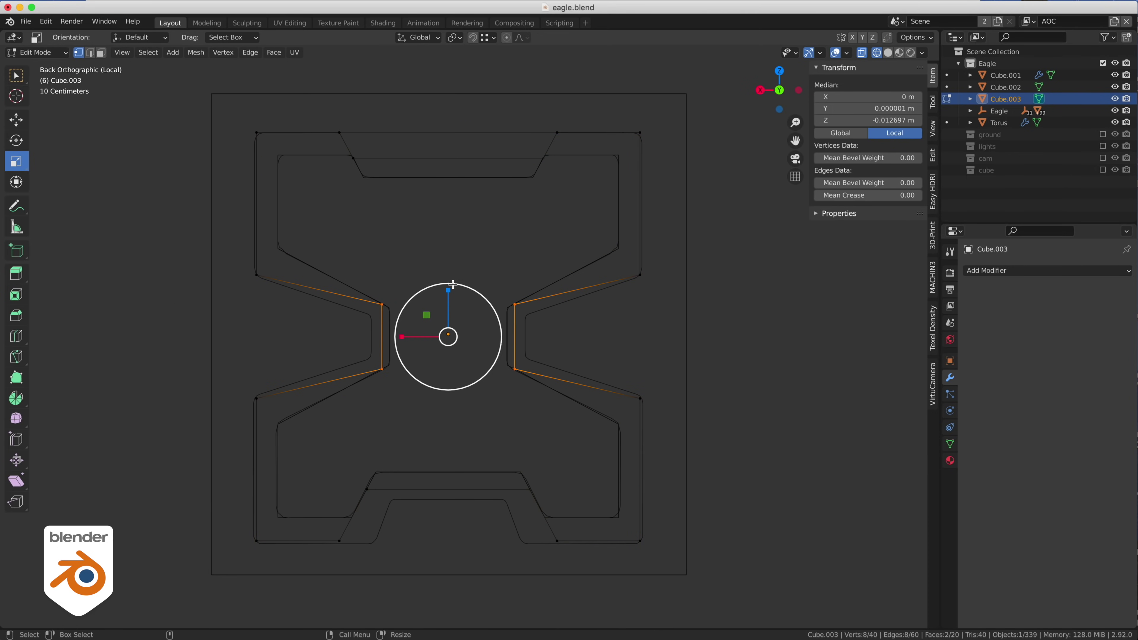
pyautogui.moveTo(449, 290); pyautogui.dragTo(449, 306)
pyautogui.moveTo(402, 336); pyautogui.dragTo(395, 337)
# Lower the copy's bottom notch vertices and narrow the notch's inner and outer vertex pairs along X to the reference
pyautogui.moveTo(233, 468); pyautogui.dragTo(658, 494)
pyautogui.press('w')
pyautogui.moveTo(448, 466); pyautogui.dragTo(416, 501)
pyautogui.press('r')
pyautogui.moveTo(322, 522); pyautogui.dragTo(582, 558)
pyautogui.moveTo(402, 543); pyautogui.dragTo(420, 542)
# Select all the outer side corner vertices of the copy and scale them slightly outward along X
pyautogui.moveTo(234, 372); pyautogui.dragTo(287, 556)
pyautogui.keyDown('shift'); pyautogui.moveTo(620, 371); pyautogui.dragTo(664, 558); pyautogui.keyUp('shift')
pyautogui.keyDown('shift'); pyautogui.moveTo(623, 110); pyautogui.dragTo(664, 301); pyautogui.keyUp('shift')
pyautogui.keyDown('shift'); pyautogui.moveTo(236, 109); pyautogui.dragTo(281, 301); pyautogui.keyUp('shift')
pyautogui.moveTo(402, 336); pyautogui.dragTo(400, 336)
# Try lowering the copy's upper notch vertices by 0.1077 m and narrowing them along X
pyautogui.moveTo(332, 146); pyautogui.dragTo(565, 171)
pyautogui.press('w')
pyautogui.moveTo(449, 126); pyautogui.dragTo(449, 147)
pyautogui.press('Tab')
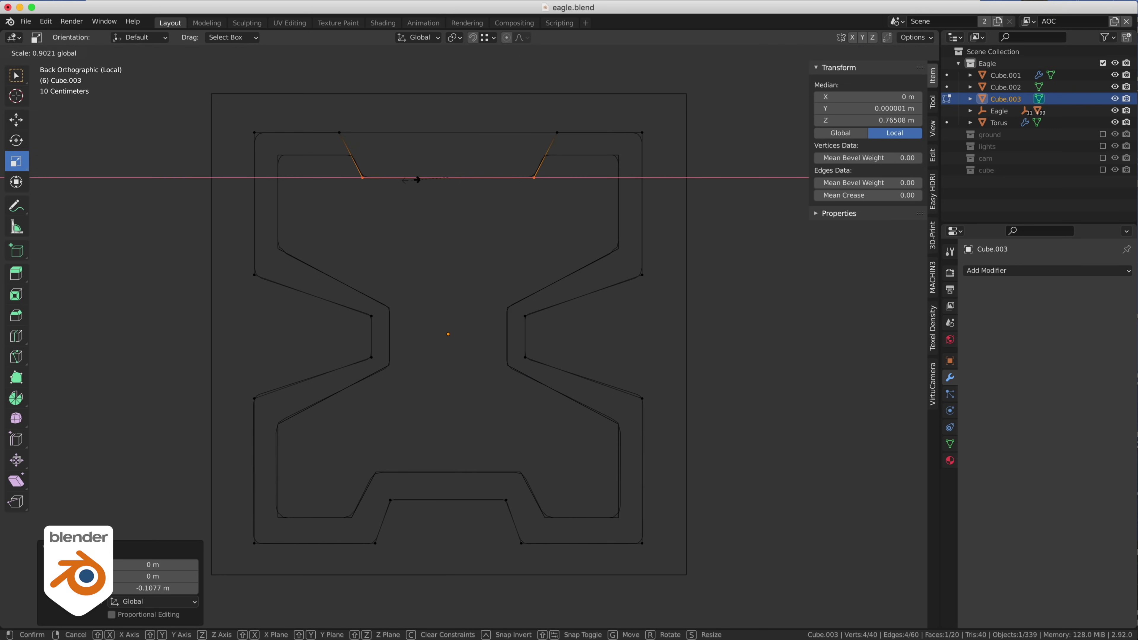
# Select both the inner and outer outline objects and isolate them from the door panel
pyautogui.moveTo(449, 147); pyautogui.dragTo(605, 216, button='middle')
pyautogui.click(583, 230)
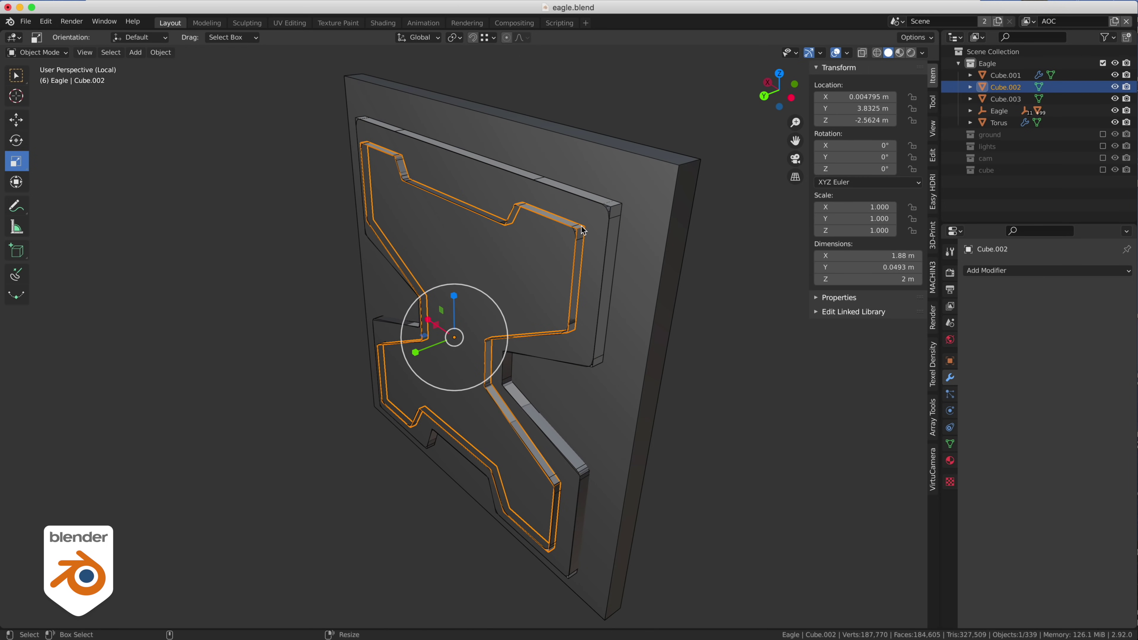
pyautogui.keyDown('shift'); pyautogui.click(616, 213); pyautogui.keyUp('shift')
pyautogui.press('f')
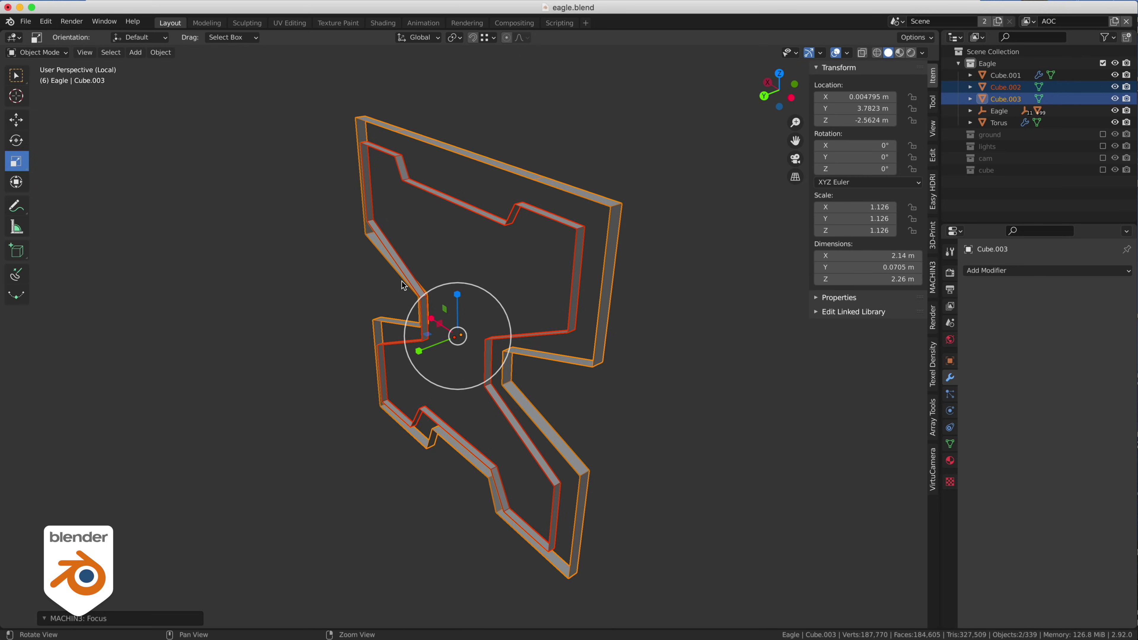
pyautogui.moveTo(404, 285); pyautogui.dragTo(392, 304, button='middle')
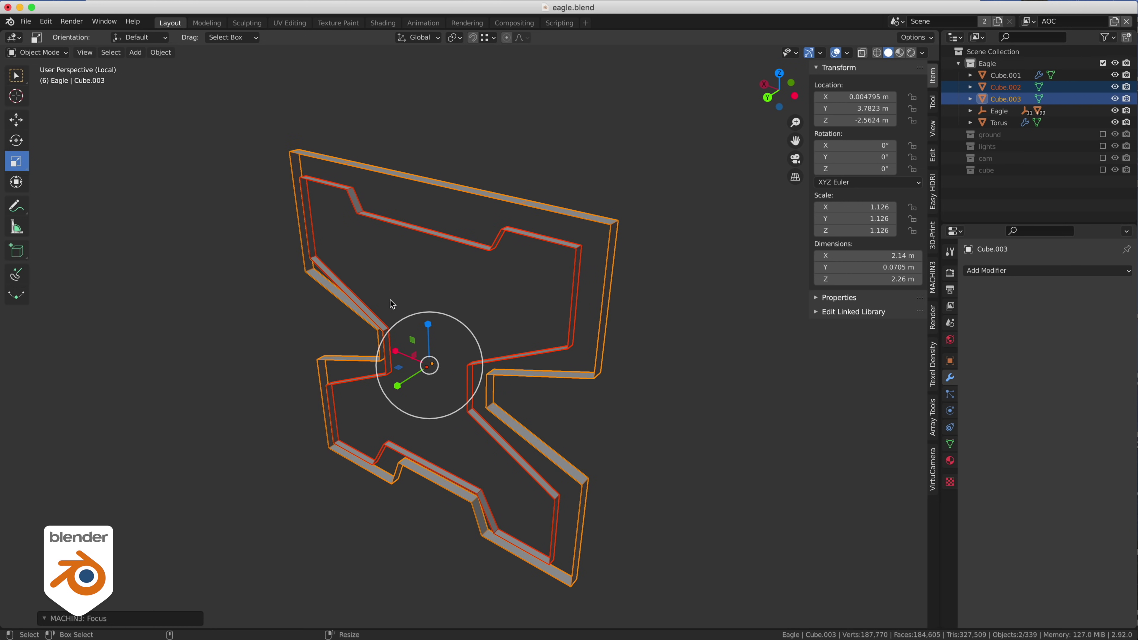
# In the inner outline's edit mode, fill both open sides with faces and clear the selection
pyautogui.click(443, 289)
pyautogui.click(462, 242)
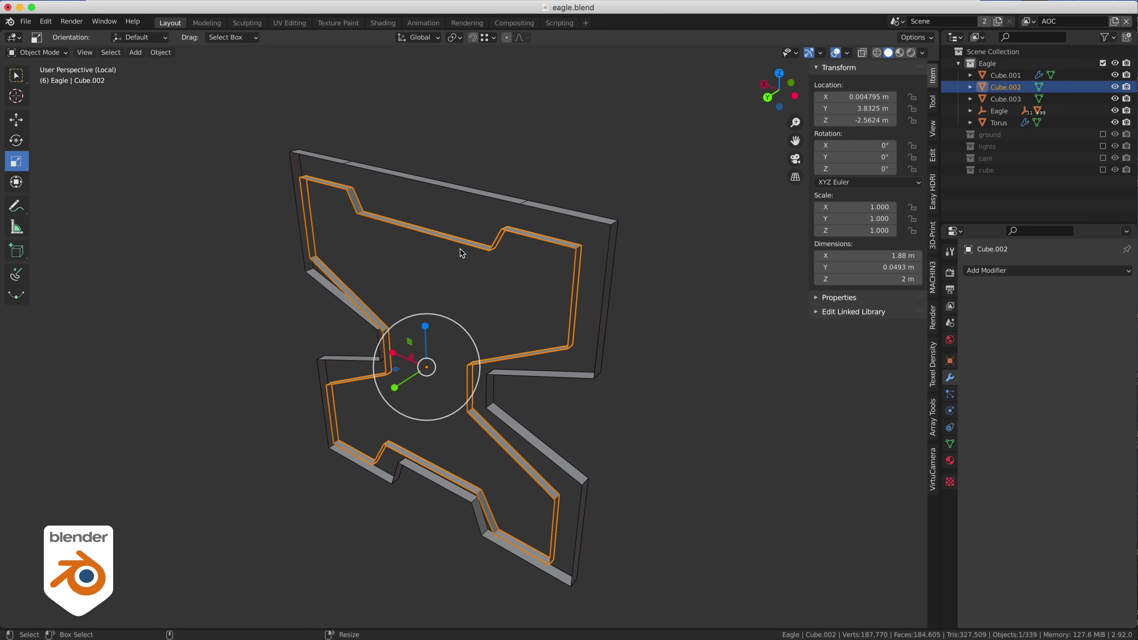
pyautogui.hotkey('shift', 's')
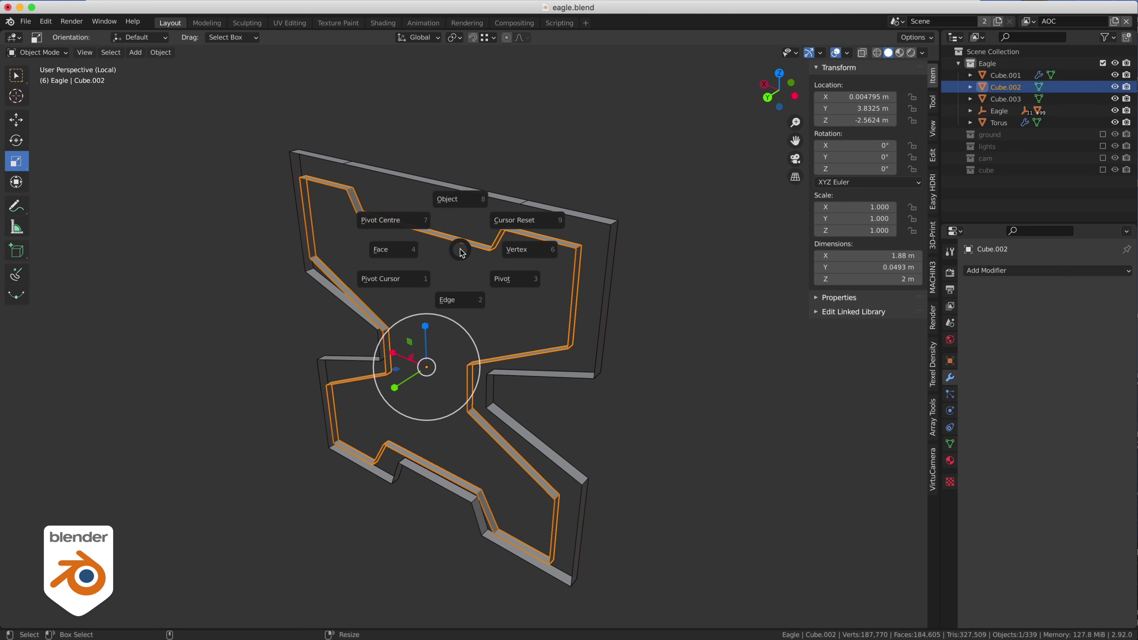
pyautogui.press('Escape')
pyautogui.press('Tab')
pyautogui.click(390, 250)
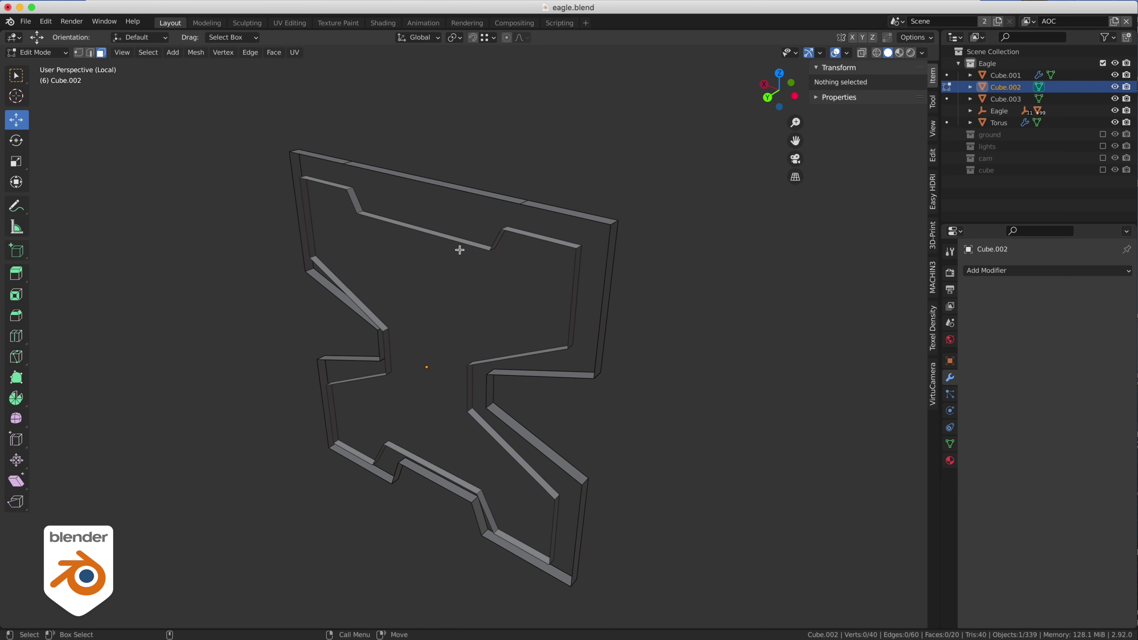
pyautogui.keyDown('alt'); pyautogui.click(488, 246); pyautogui.keyUp('alt')
pyautogui.press('a')
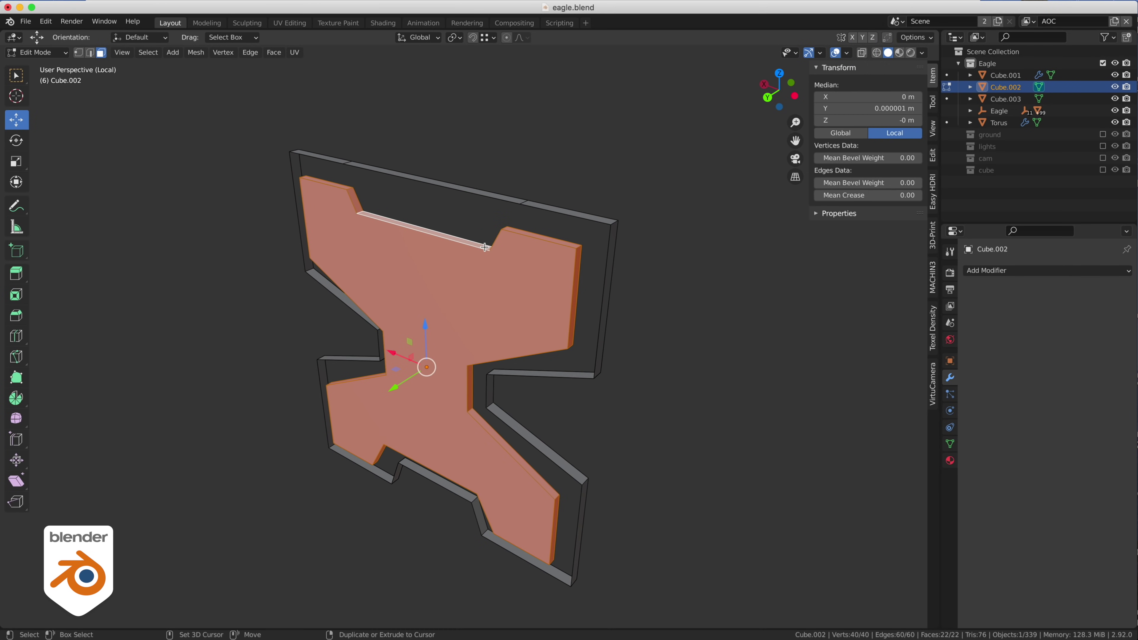
pyautogui.hotkey('alt', 'a')
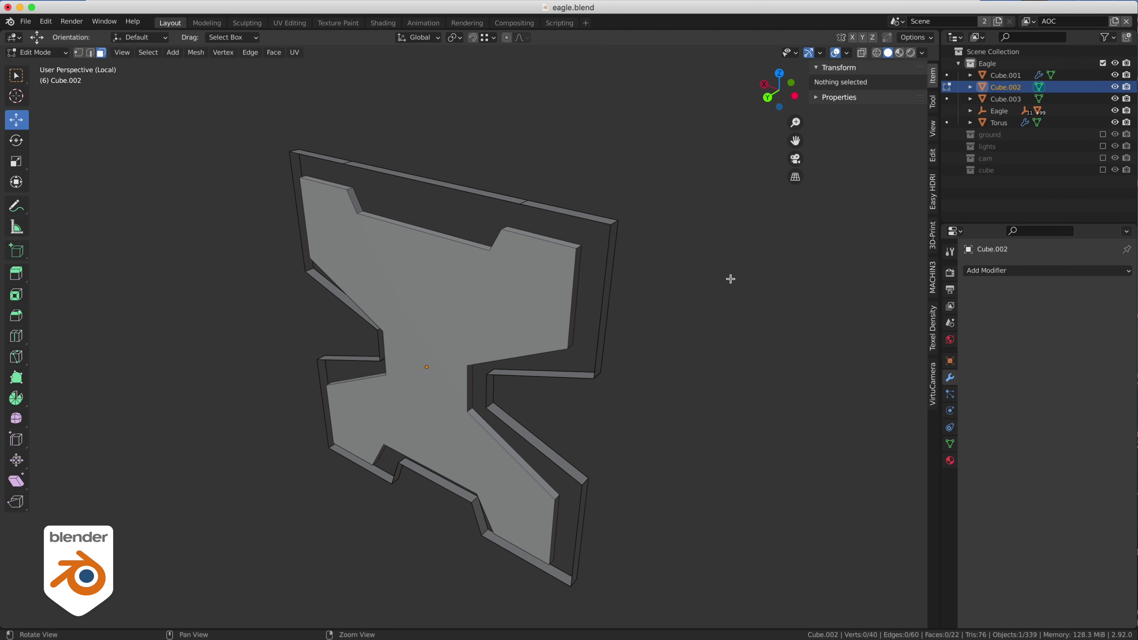
# Delete the inner outline's back face on the -Y side and return to object mode
pyautogui.moveTo(731, 274); pyautogui.dragTo(502, 297, button='middle')
pyautogui.click(450, 286)
pyautogui.hotkey('ctrl', 'x')
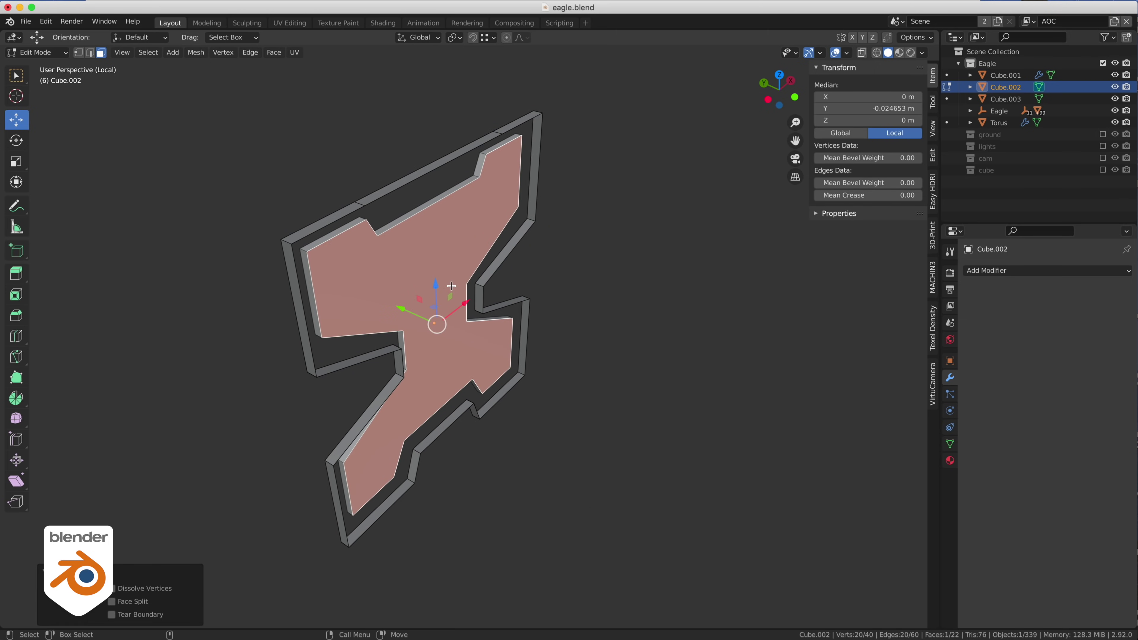
pyautogui.press('x')
pyautogui.press('f')
pyautogui.moveTo(396, 256); pyautogui.dragTo(534, 252, button='middle')
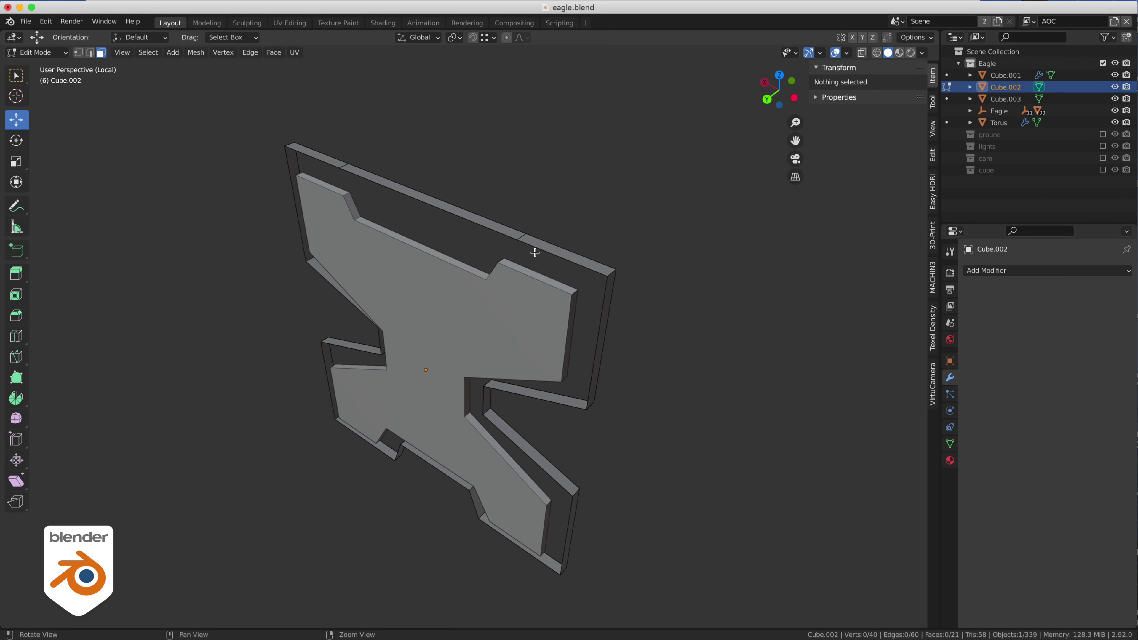
pyautogui.keyDown('alt'); pyautogui.click(495, 231); pyautogui.keyUp('alt')
pyautogui.press('Tab')
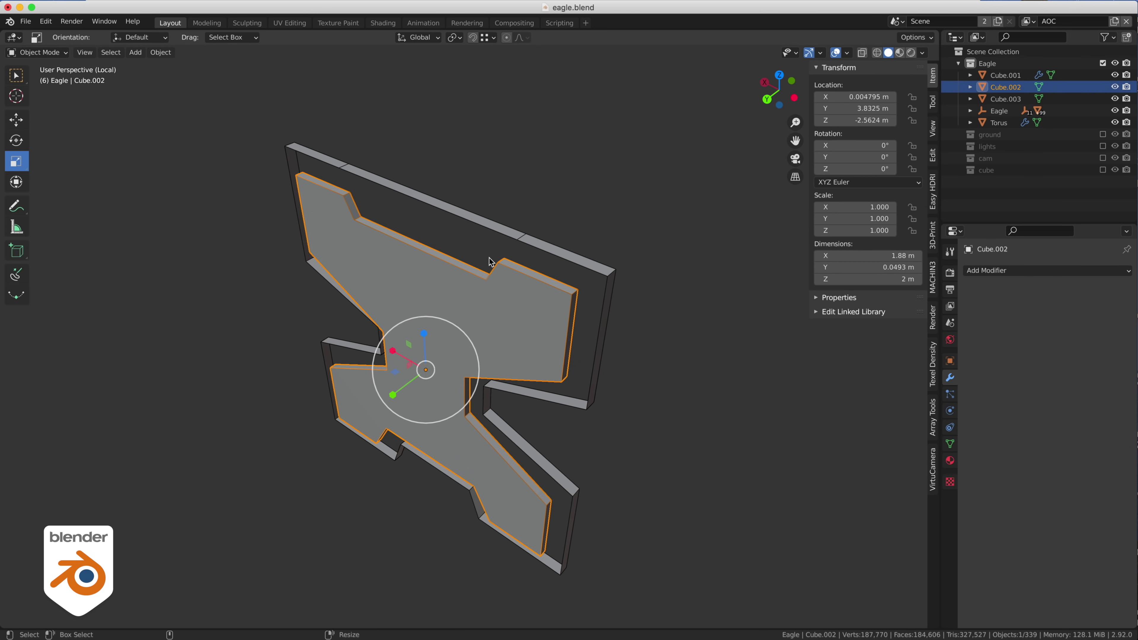
# In the outer outline, select the front border edge loop and fill it with a face
pyautogui.click(520, 237)
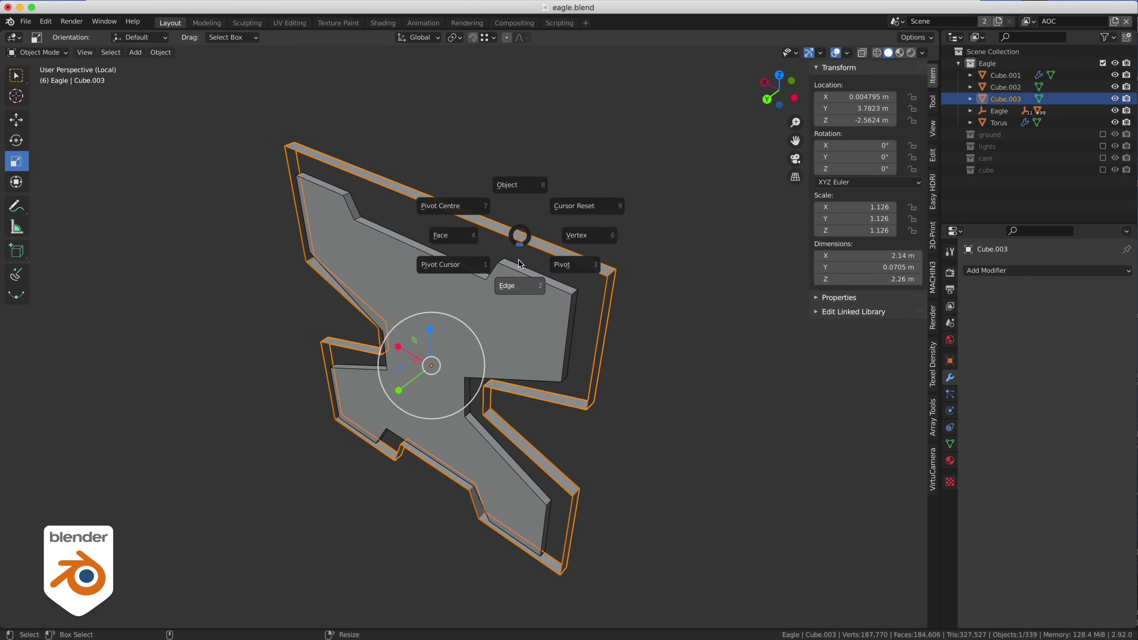
pyautogui.press('Tab')
pyautogui.click(494, 232)
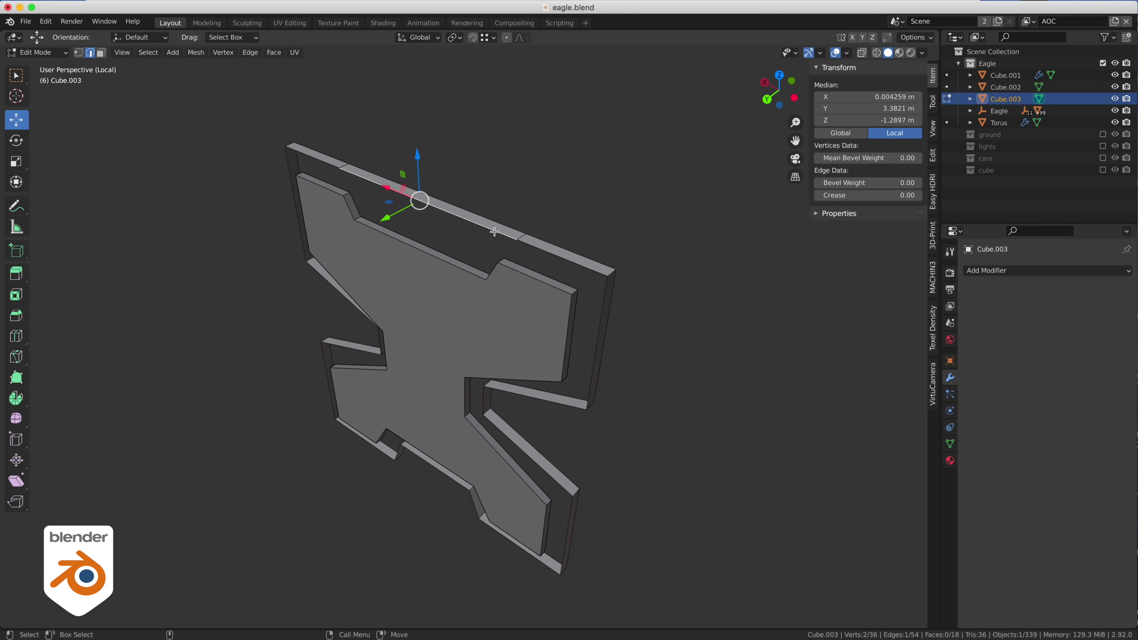
pyautogui.hotkey('alt', 'a')
pyautogui.keyDown('alt'); pyautogui.click(494, 232); pyautogui.keyUp('alt')
pyautogui.press('f')
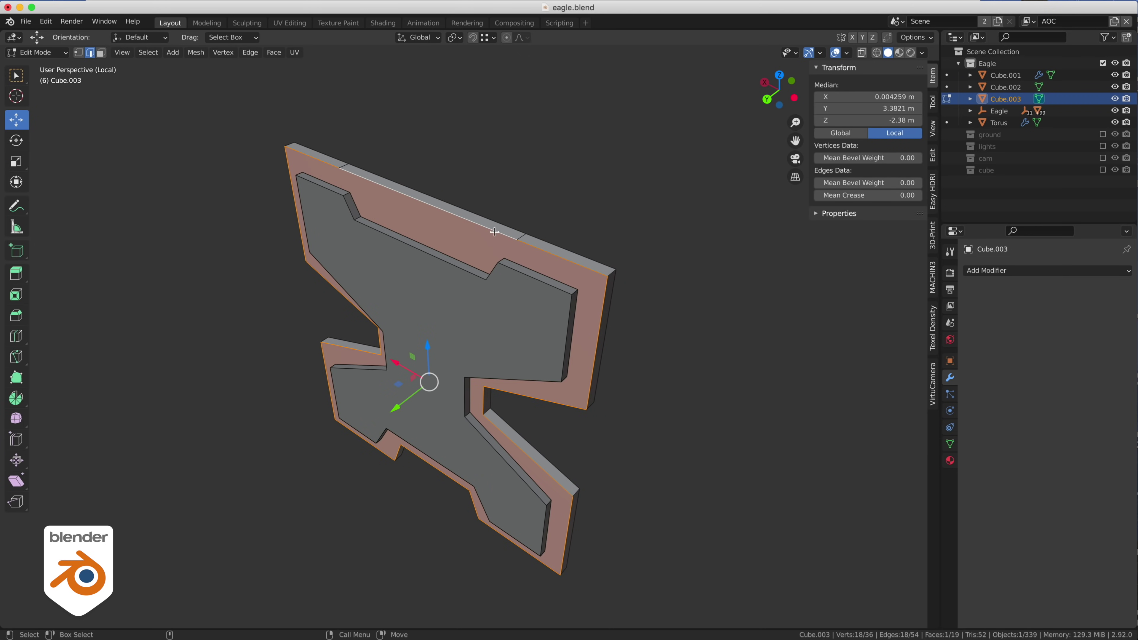
pyautogui.hotkey('alt', 'a')
# Dissolve the two leftover edges crossing the outer outline's straight upper wall
pyautogui.moveTo(699, 242); pyautogui.dragTo(672, 249, button='middle')
pyautogui.click(495, 204)
pyautogui.keyDown('shift'); pyautogui.click(351, 130); pyautogui.keyUp('shift')
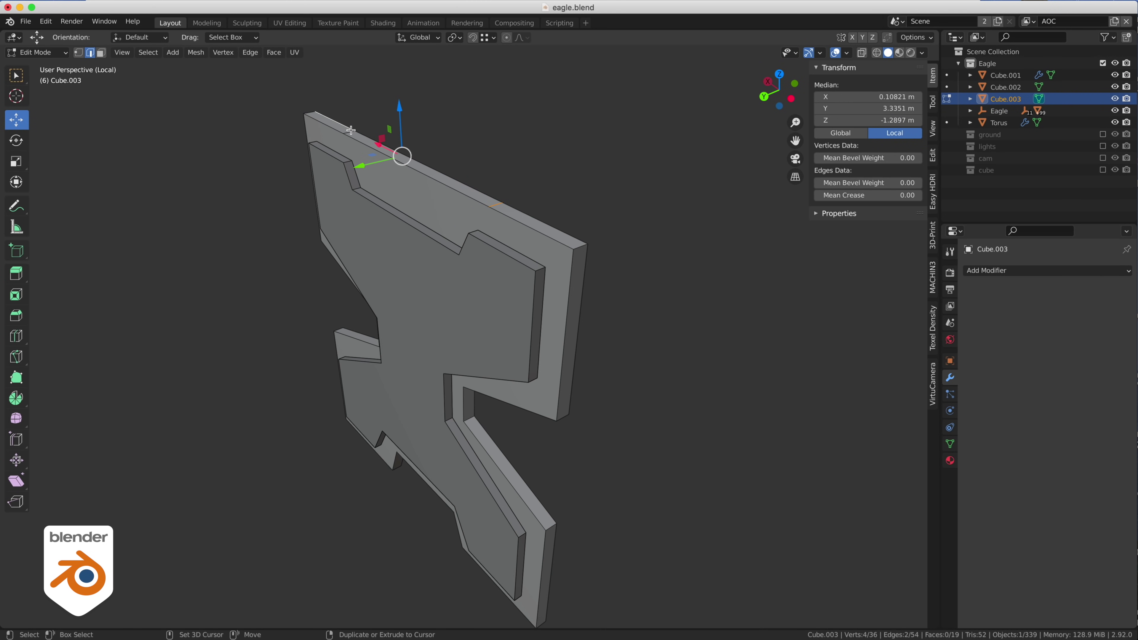
pyautogui.click(351, 131)
pyautogui.keyDown('shift'); pyautogui.click(497, 204); pyautogui.keyUp('shift')
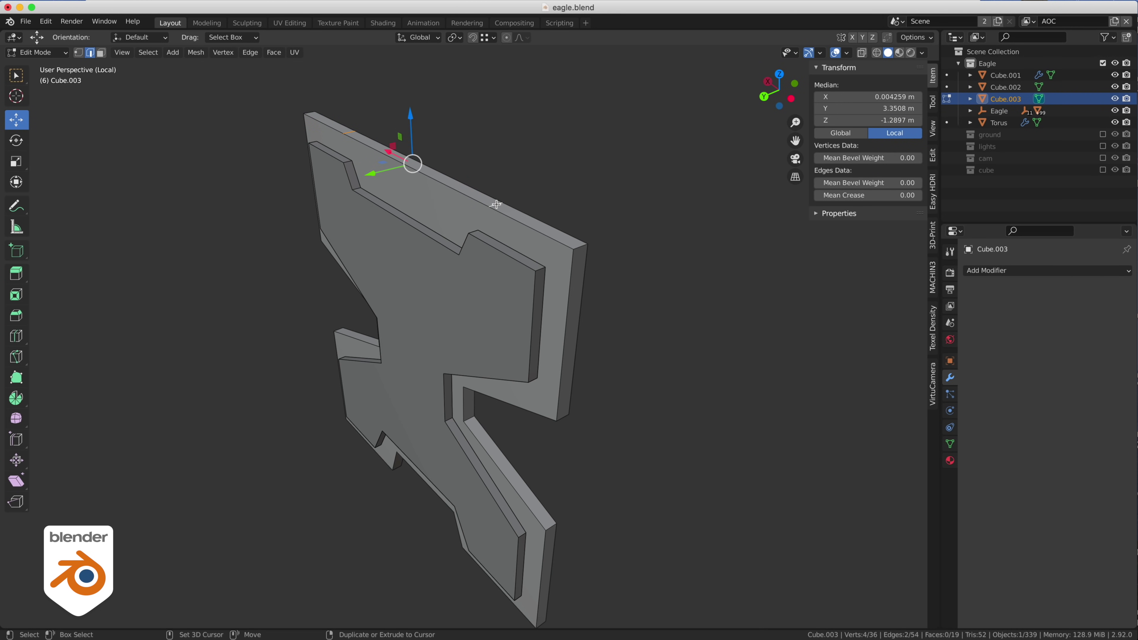
pyautogui.hotkey('ctrl', 'x')
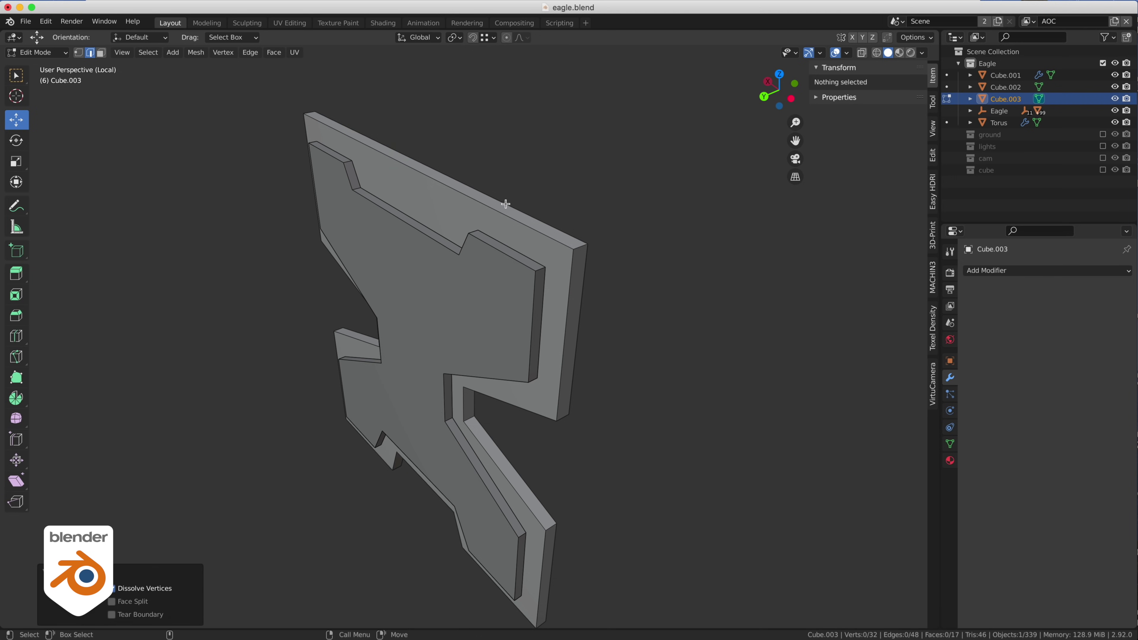
# Bevel the ring of corner edges around the outer outline about 0.0491 m wide with 4 segments and return to object mode
pyautogui.click(572, 245)
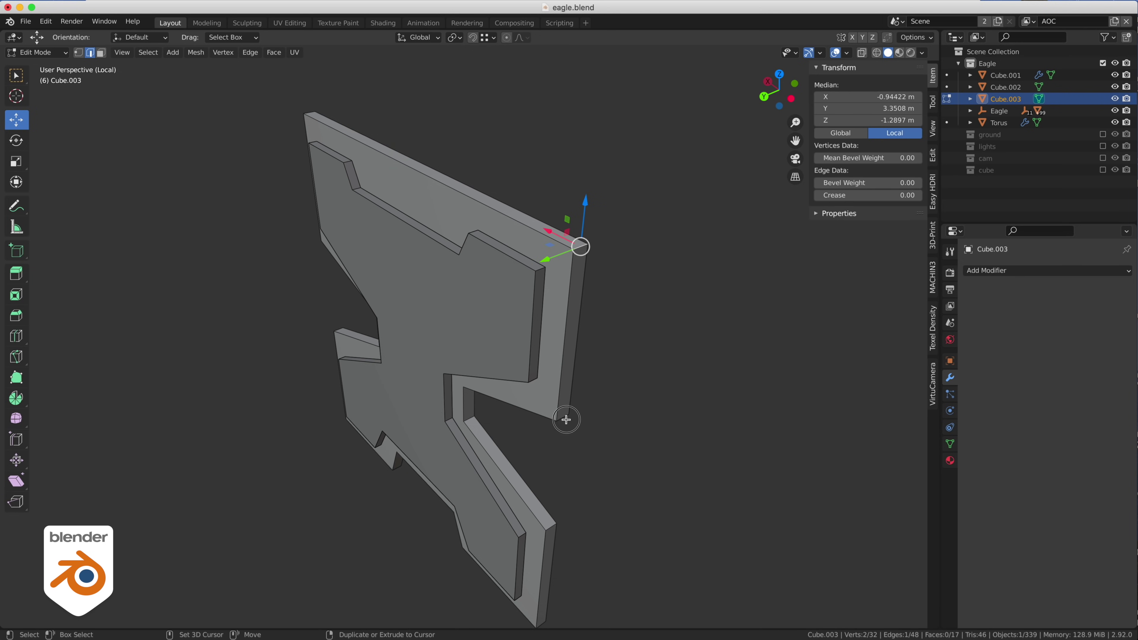
pyautogui.keyDown('shift'); pyautogui.click(566, 420); pyautogui.keyUp('shift')
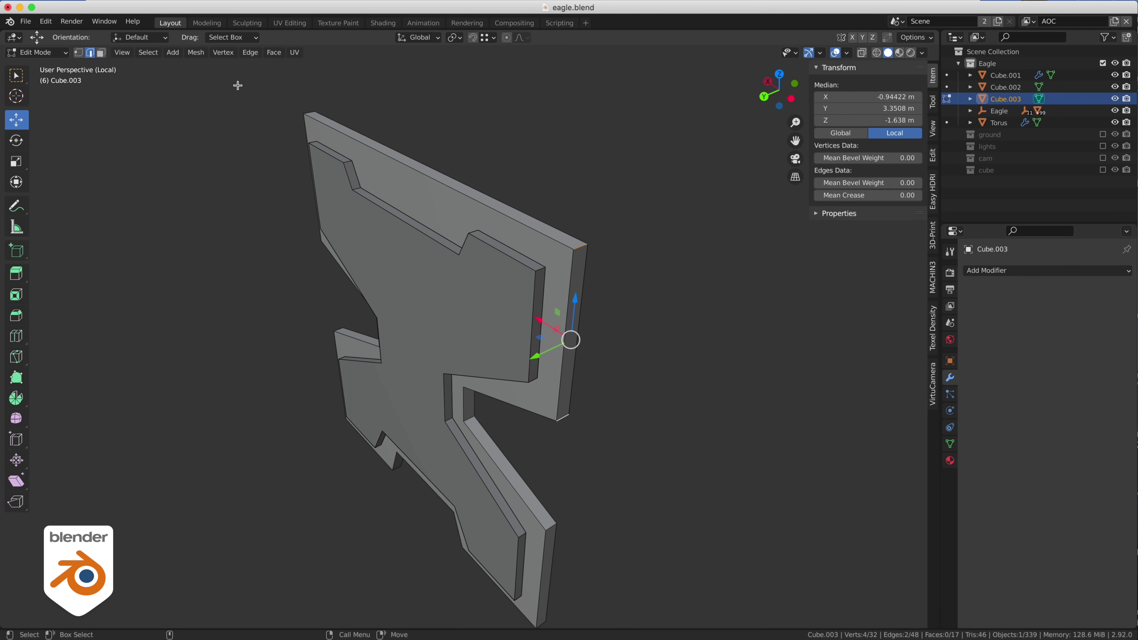
pyautogui.click(580, 248)
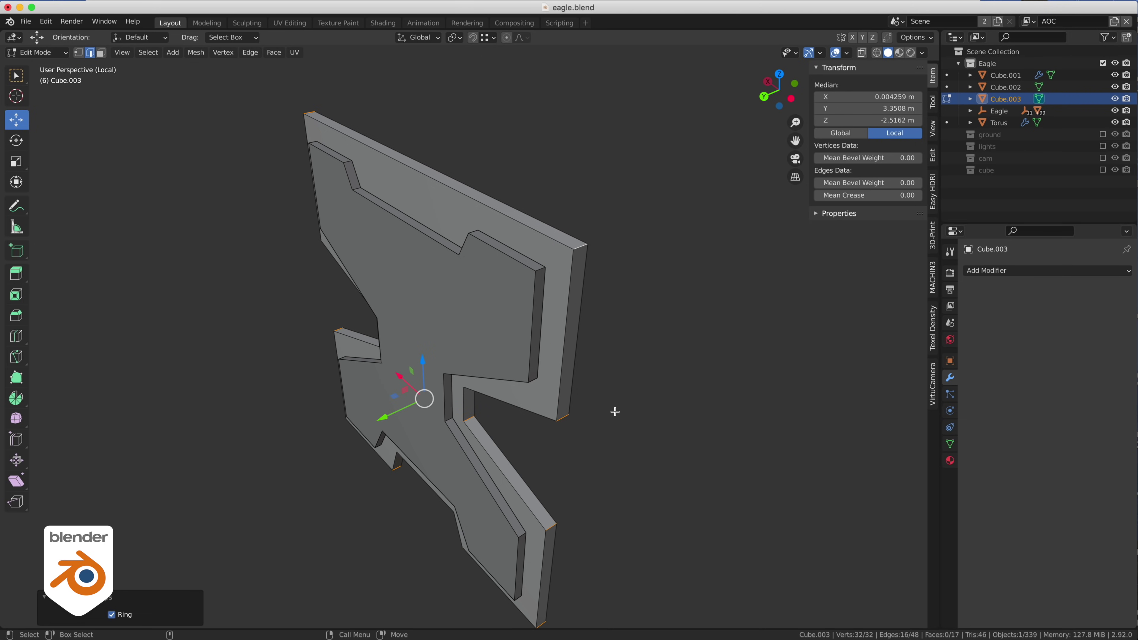
pyautogui.hotkey('shift', 'space')
pyautogui.press('b')
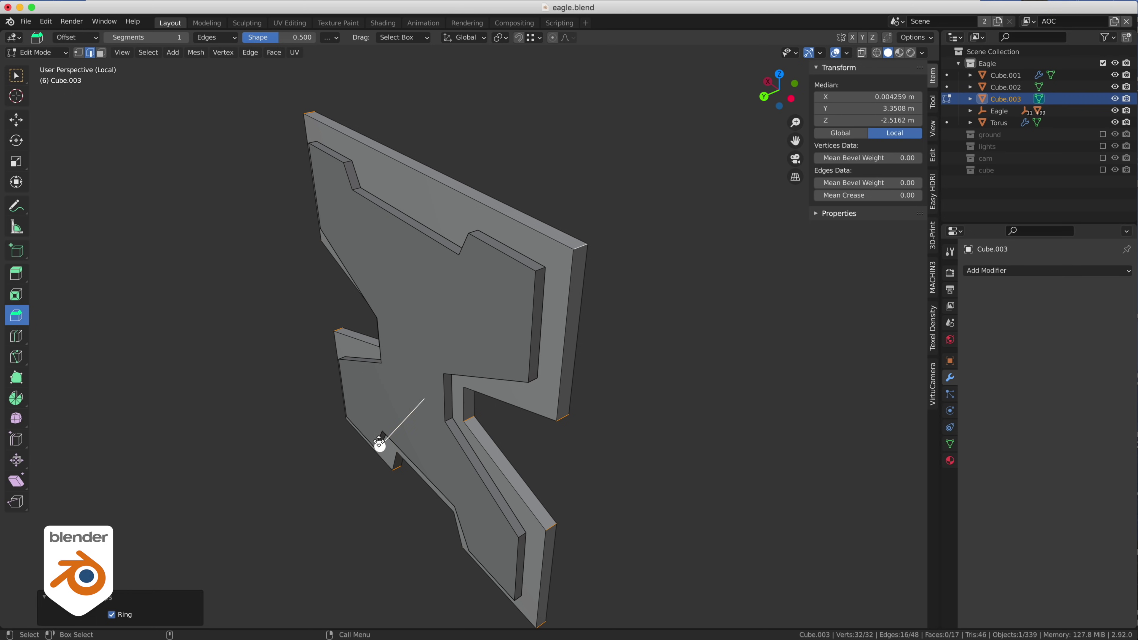
pyautogui.moveTo(379, 444); pyautogui.dragTo(374, 445)
pyautogui.click(196, 448)
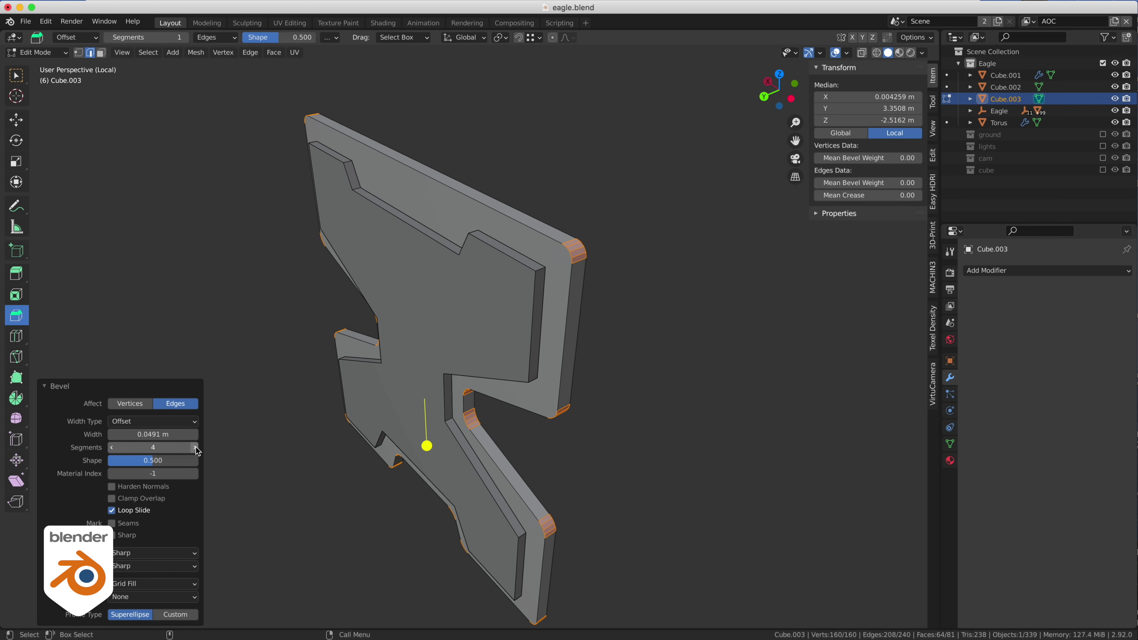
pyautogui.click(244, 441)
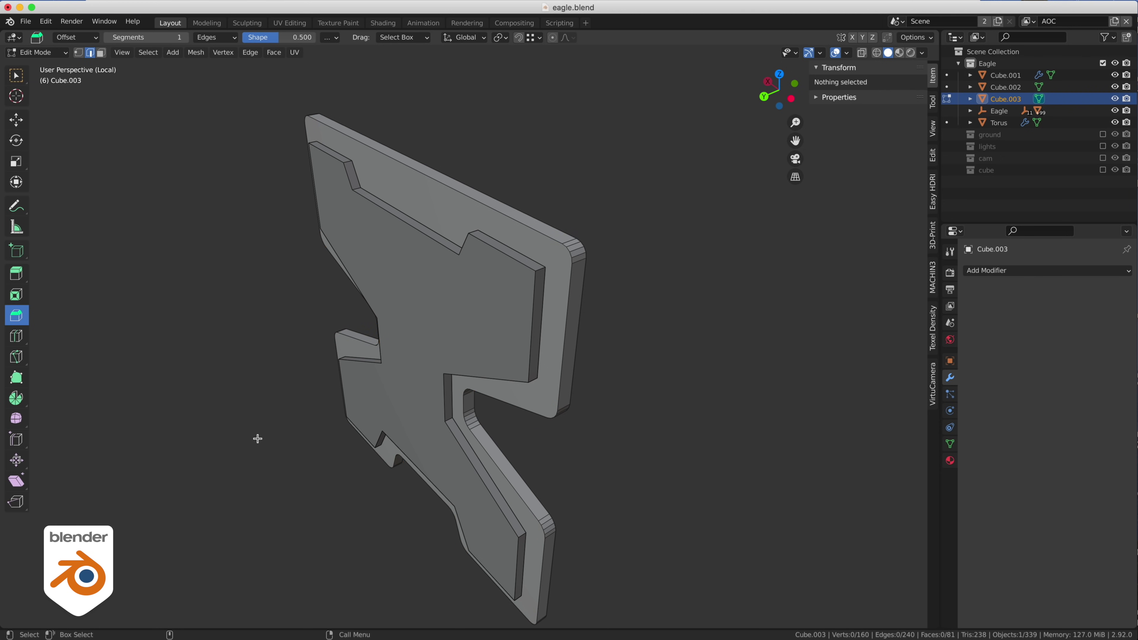
pyautogui.press('Tab')
# Bevel the inner outline's ring of corner edges about 0.0512 m wide with 4 segments, return to object mode and clear the selection
pyautogui.click(541, 239)
pyautogui.click(541, 300)
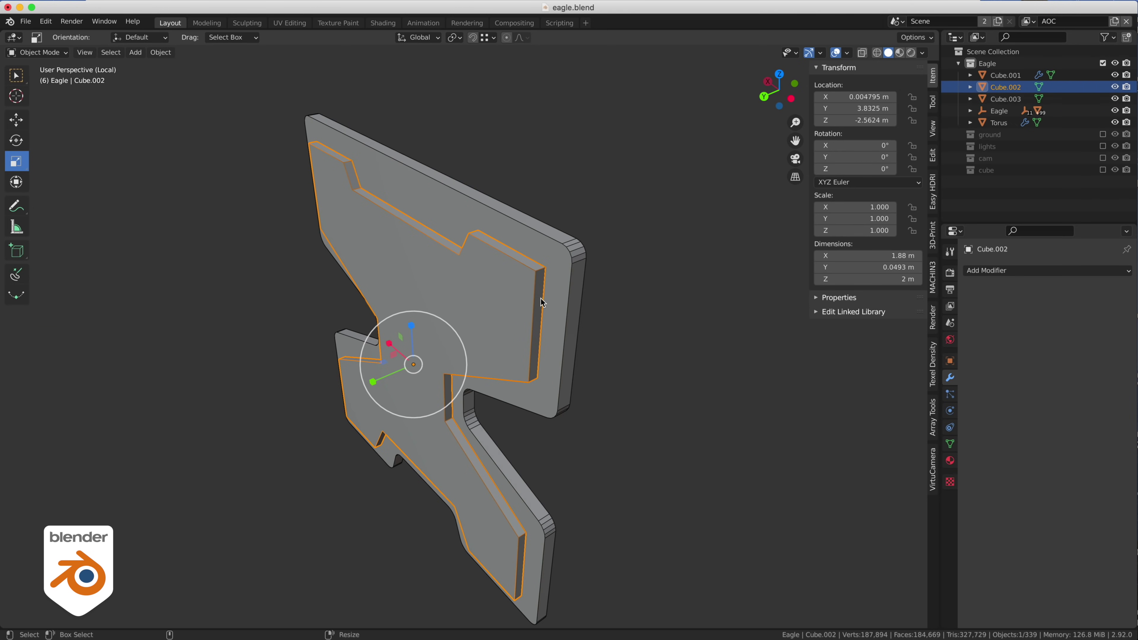
pyautogui.press('Tab')
pyautogui.click(540, 295)
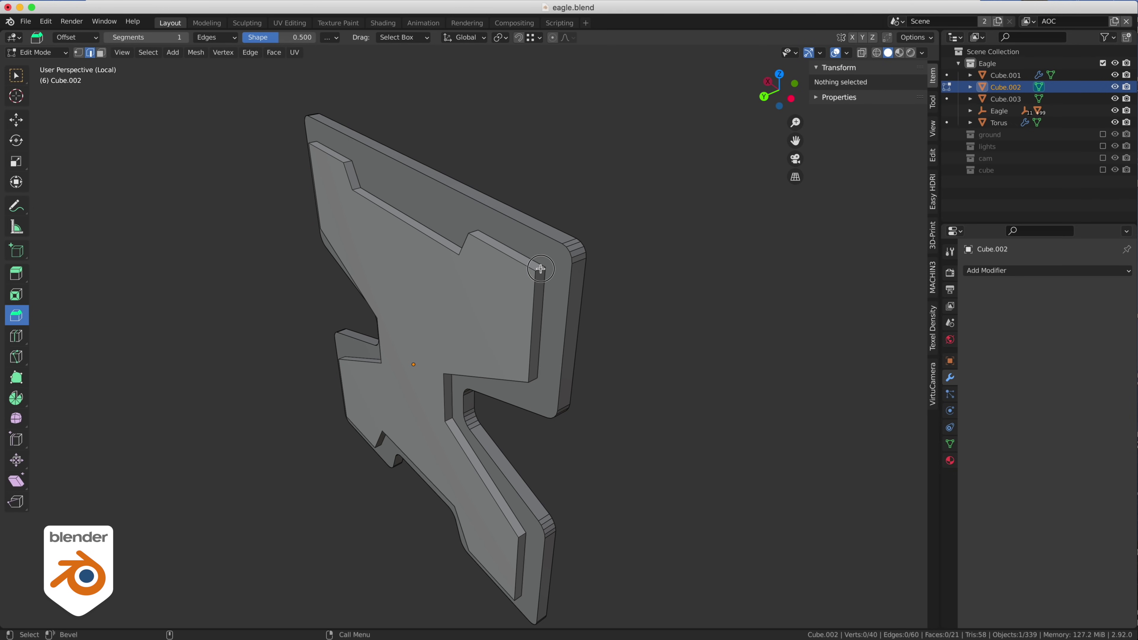
pyautogui.keyDown('ctrl'); pyautogui.keyDown('alt'); pyautogui.click(540, 269); pyautogui.keyUp('alt'); pyautogui.keyUp('ctrl')
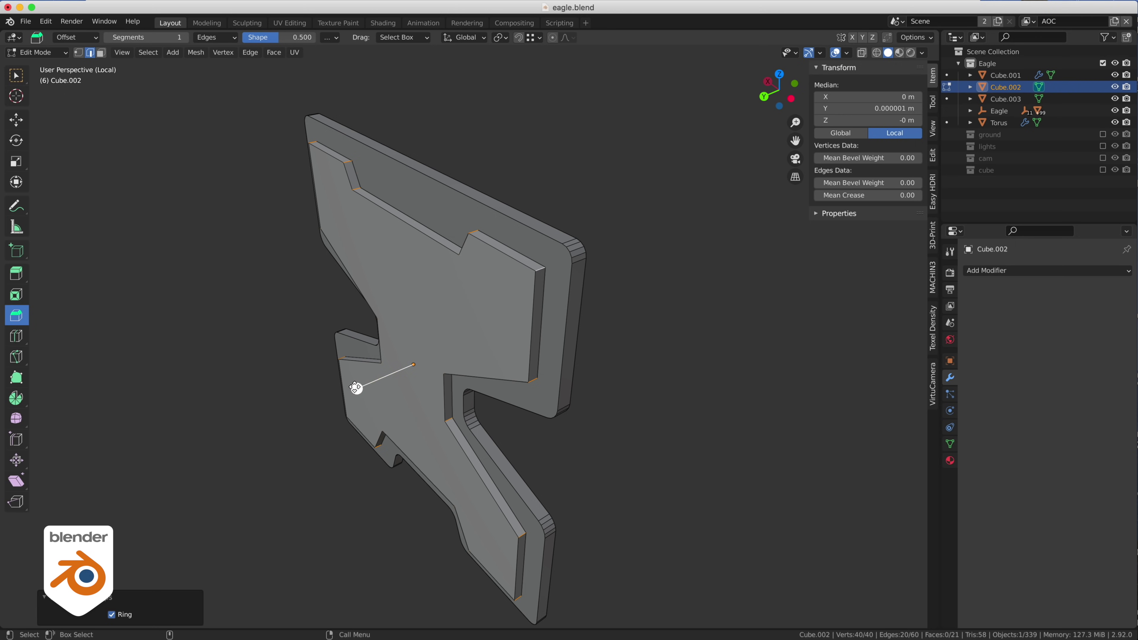
pyautogui.moveTo(355, 388); pyautogui.dragTo(348, 390)
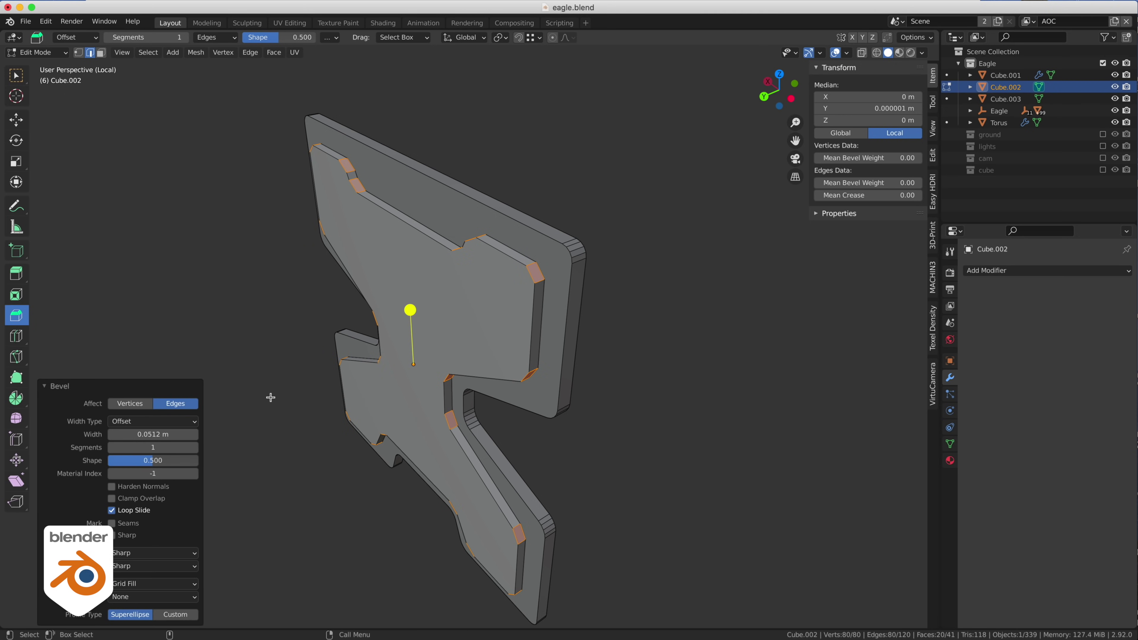
pyautogui.click(194, 447)
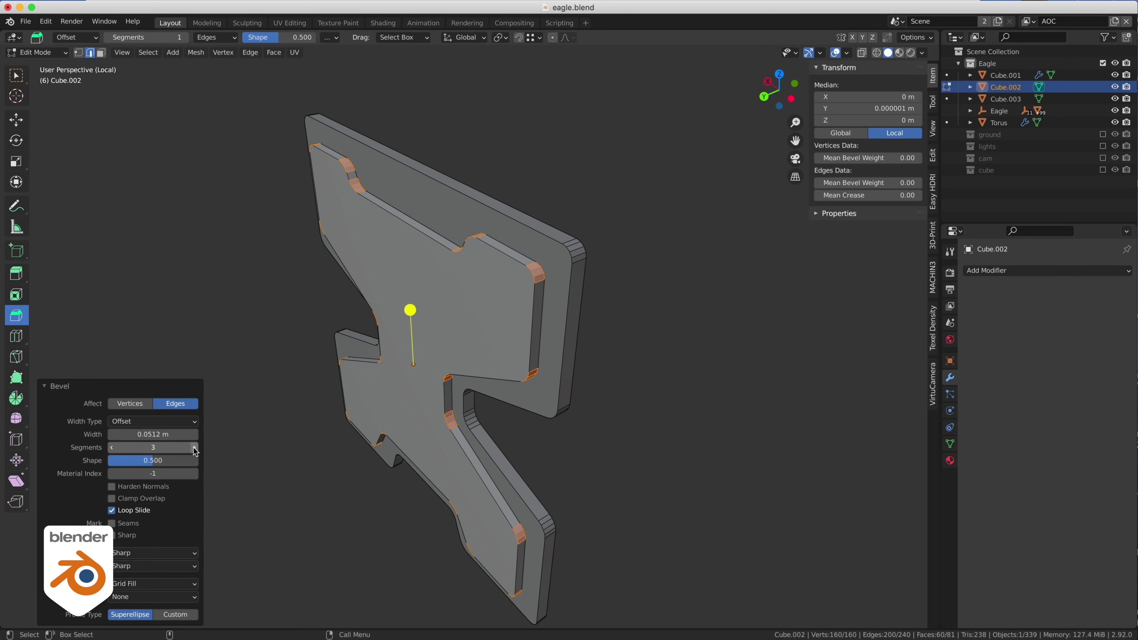
pyautogui.click(195, 448)
pyautogui.press('Tab')
pyautogui.click(262, 310)
pyautogui.click(606, 429)
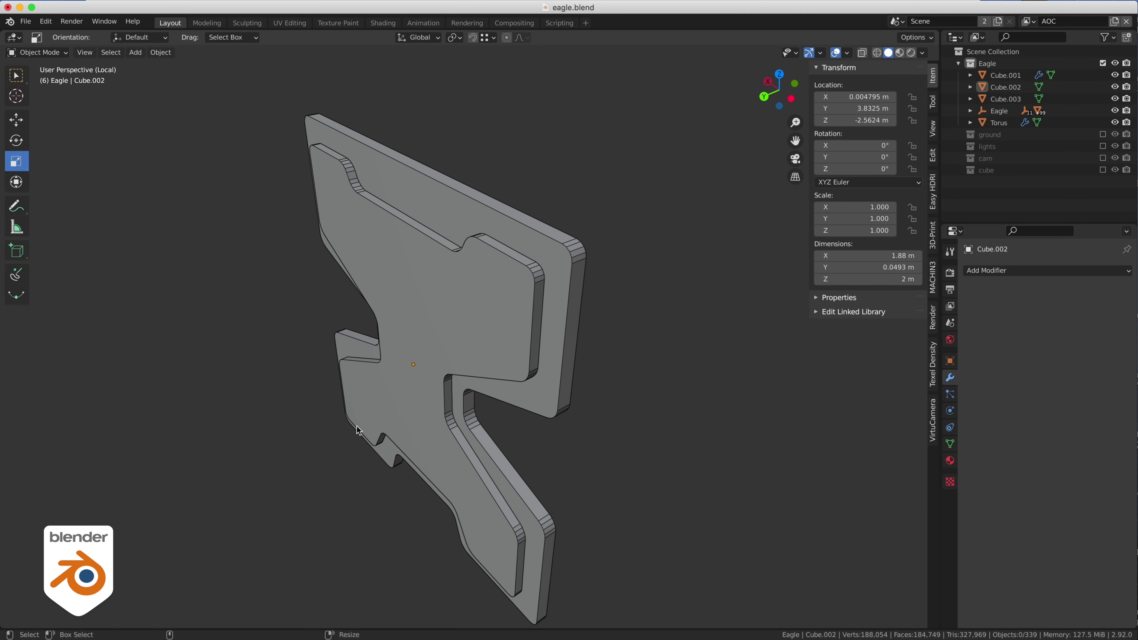
# Isolate the U-shaped frame clip without its hexagonal bolts in the local view and deselect it
pyautogui.moveTo(606, 429)
pyautogui.mouseDown(button='middle')
pyautogui.moveTo(659, 429)
pyautogui.moveTo(584, 428)
pyautogui.mouseUp(button='middle')
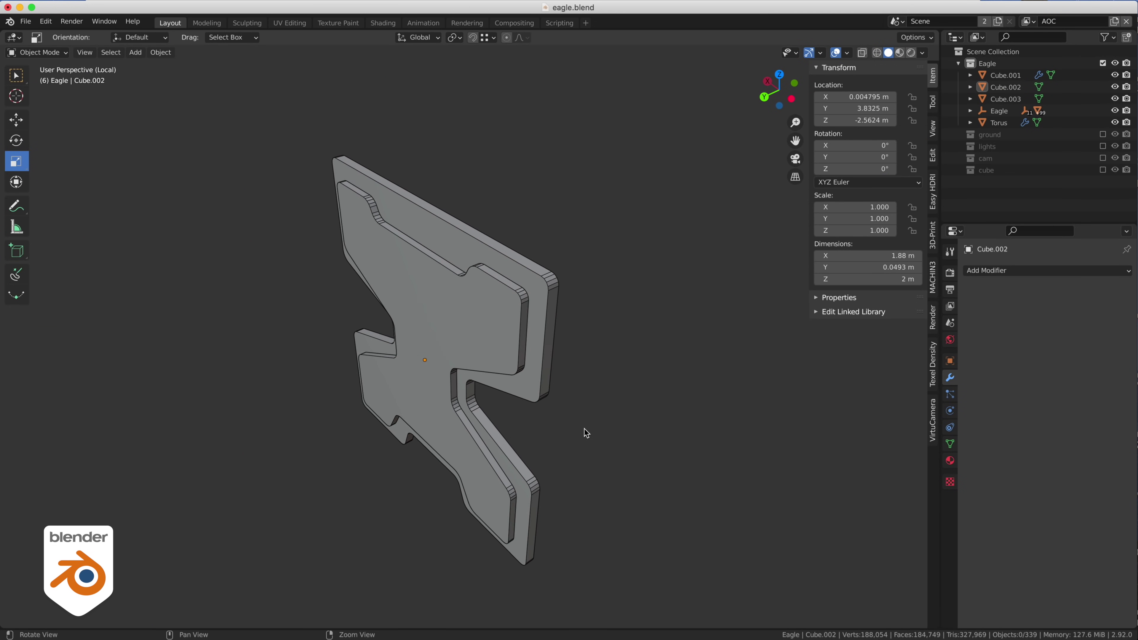
pyautogui.press('Tab')
pyautogui.click(623, 293)
pyautogui.hotkey('ctrl', 'f')
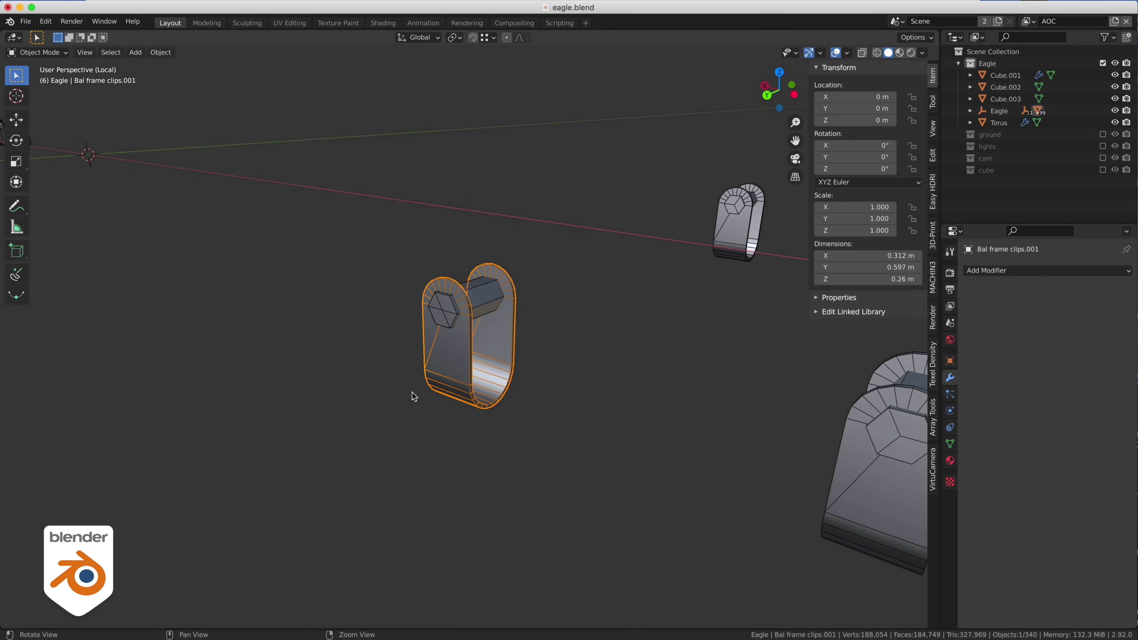
pyautogui.hotkey('ctrl', 'f')
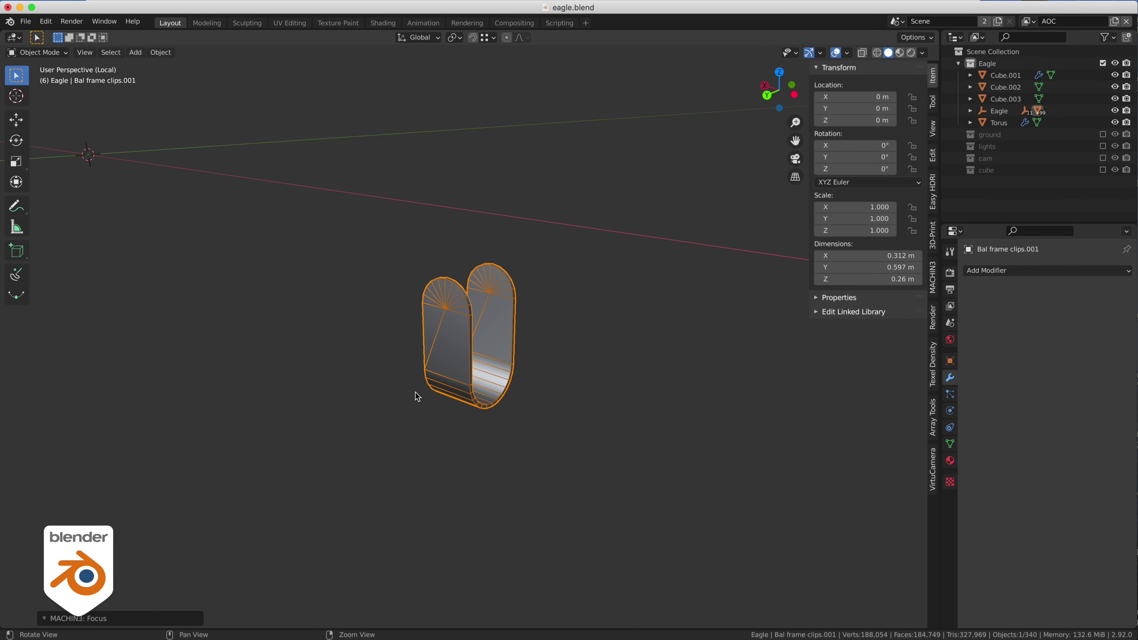
pyautogui.click(557, 403)
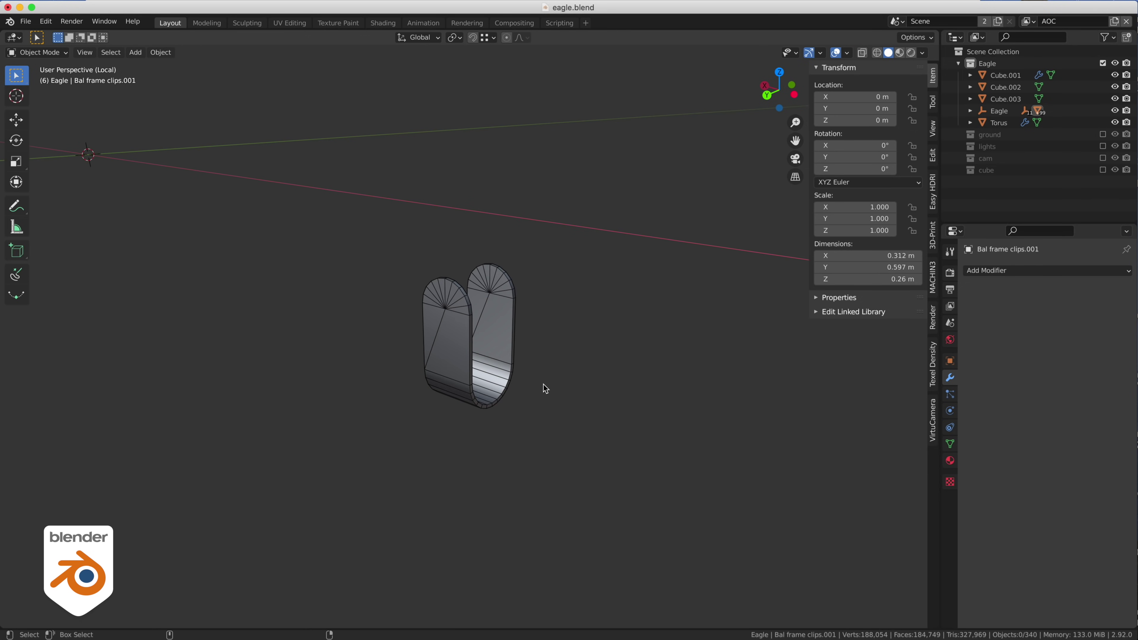
pyautogui.moveTo(545, 388)
pyautogui.mouseDown(button='middle')
pyautogui.moveTo(572, 388)
pyautogui.moveTo(538, 398)
pyautogui.mouseUp(button='middle')
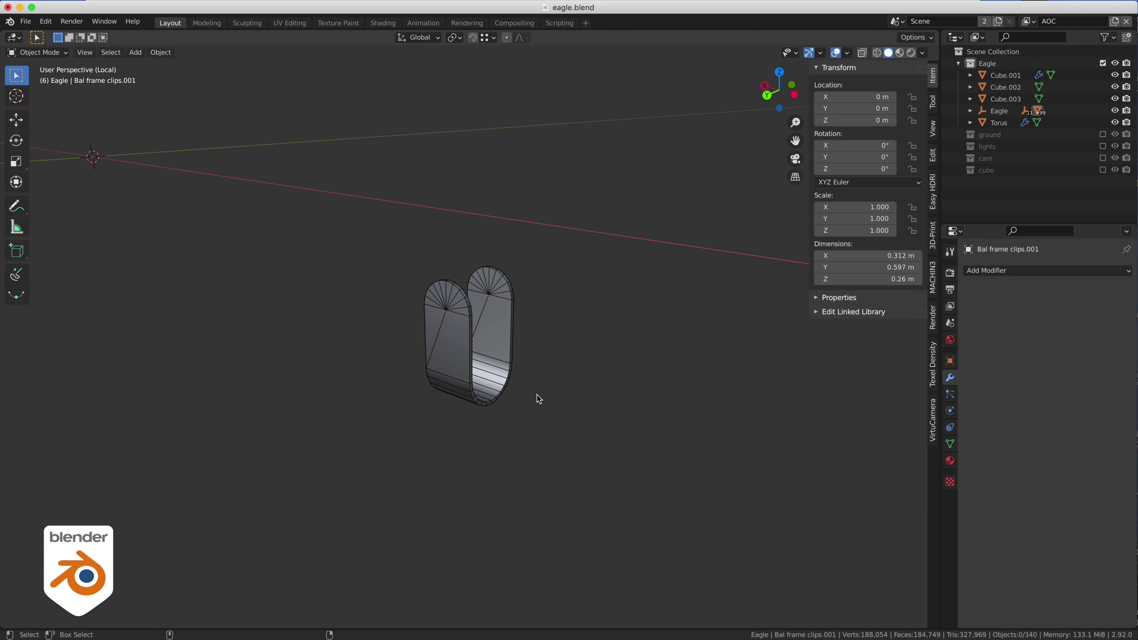
# Add a mesh circle and rotate it -90° about the X axis
pyautogui.click(137, 52)
pyautogui.click(144, 91)
pyautogui.moveTo(148, 65)
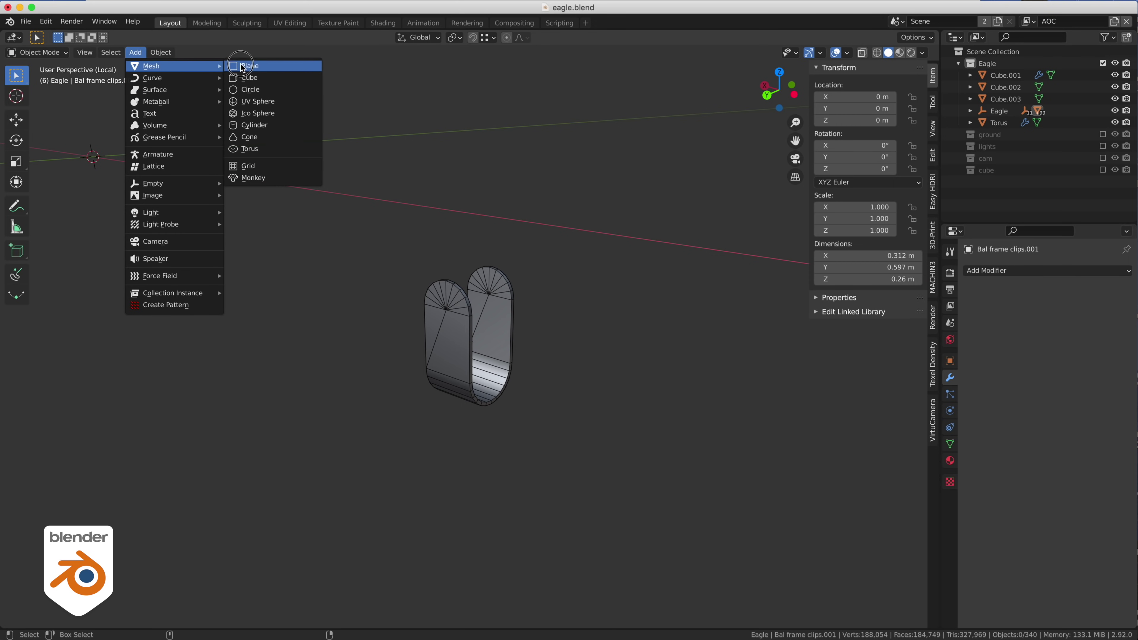
pyautogui.click(258, 89)
pyautogui.moveTo(441, 314); pyautogui.dragTo(292, 270, button='middle')
pyautogui.hotkey('shift', 'space')
pyautogui.press('r')
pyautogui.moveTo(145, 159); pyautogui.dragTo(348, 290)
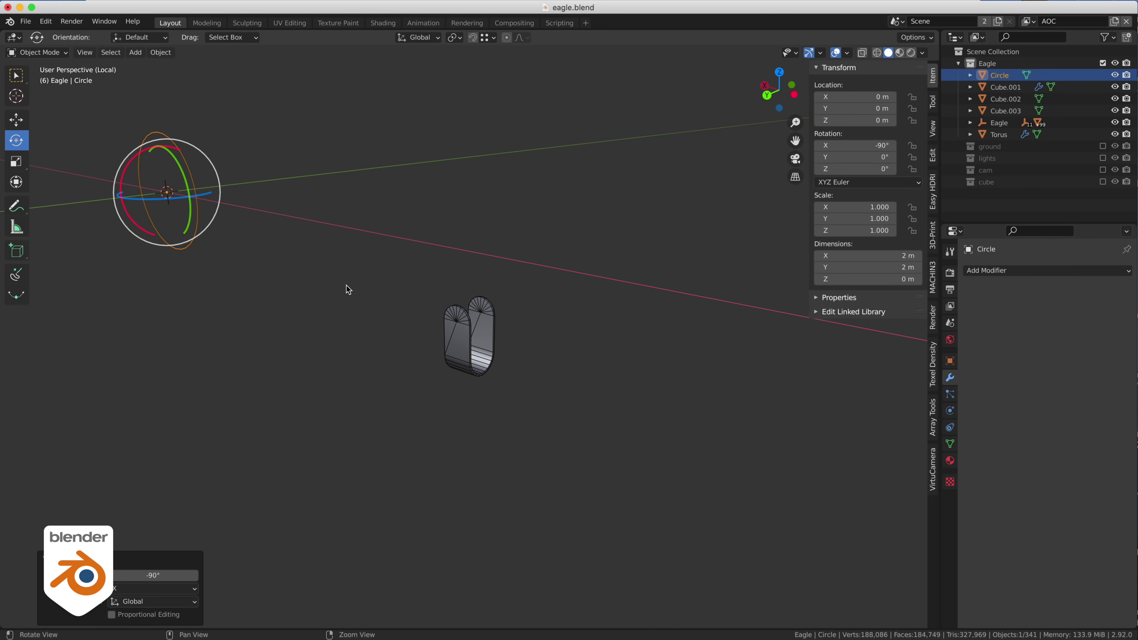
# Snap the circle's centre onto the fan's centre vertex on the clip's near plate, leaving snapping off
pyautogui.hotkey('shift', 'space')
pyautogui.press('g')
pyautogui.press('g')
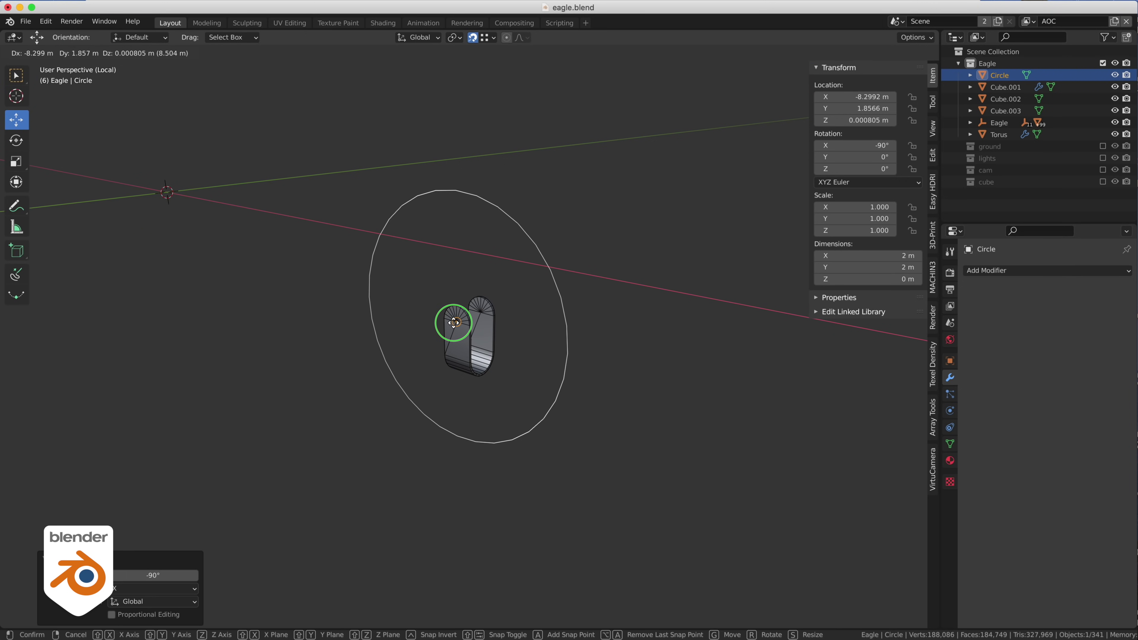
pyautogui.click(450, 323)
pyautogui.hotkey('shift', 'Tab')
# Scale the circle to about 0.258 m in diameter so it matches the clip's rounded upper end in the back view
pyautogui.hotkey('shift', 'space')
pyautogui.press('s')
pyautogui.press('s')
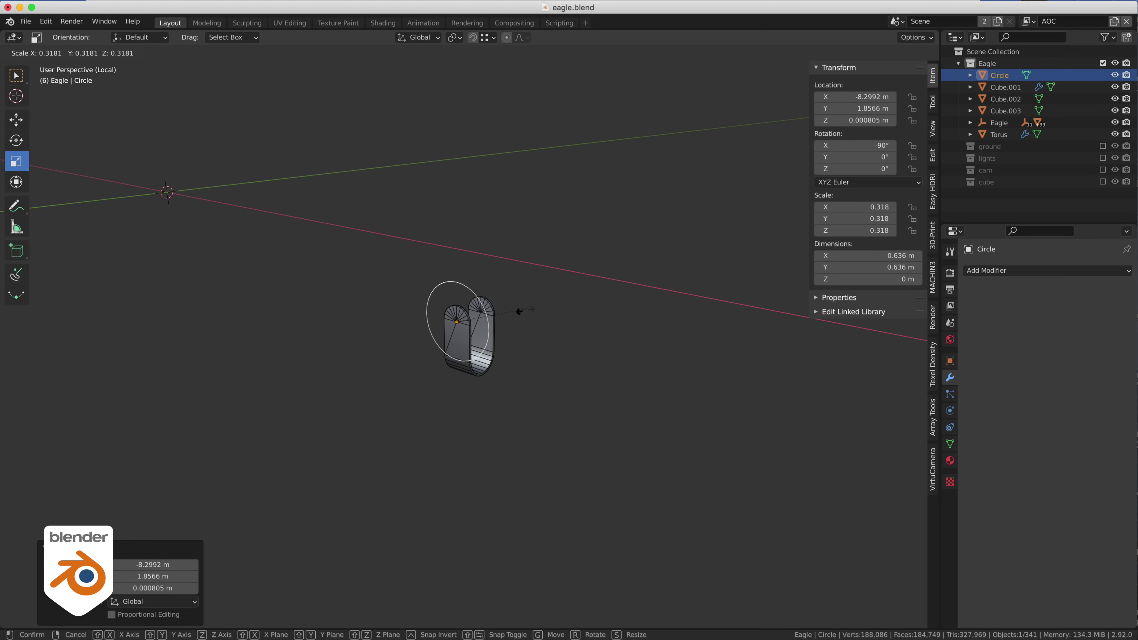
pyautogui.click(497, 332)
pyautogui.press('KP_3')
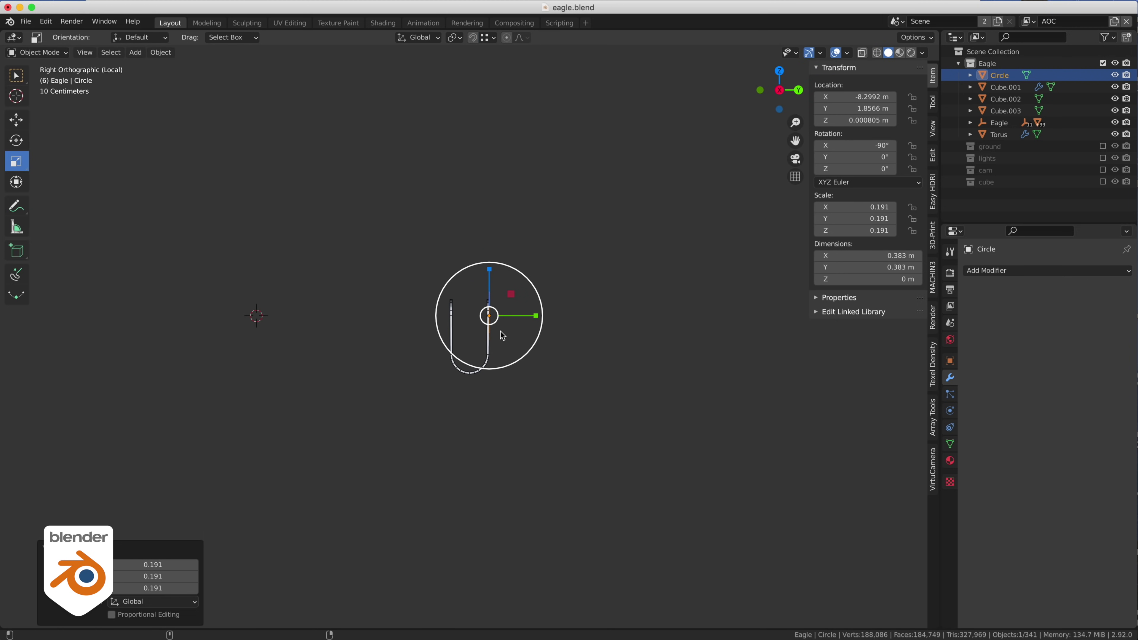
pyautogui.press('ctrl+KP_1')
pyautogui.press('KP_Decimal')
pyautogui.press('s')
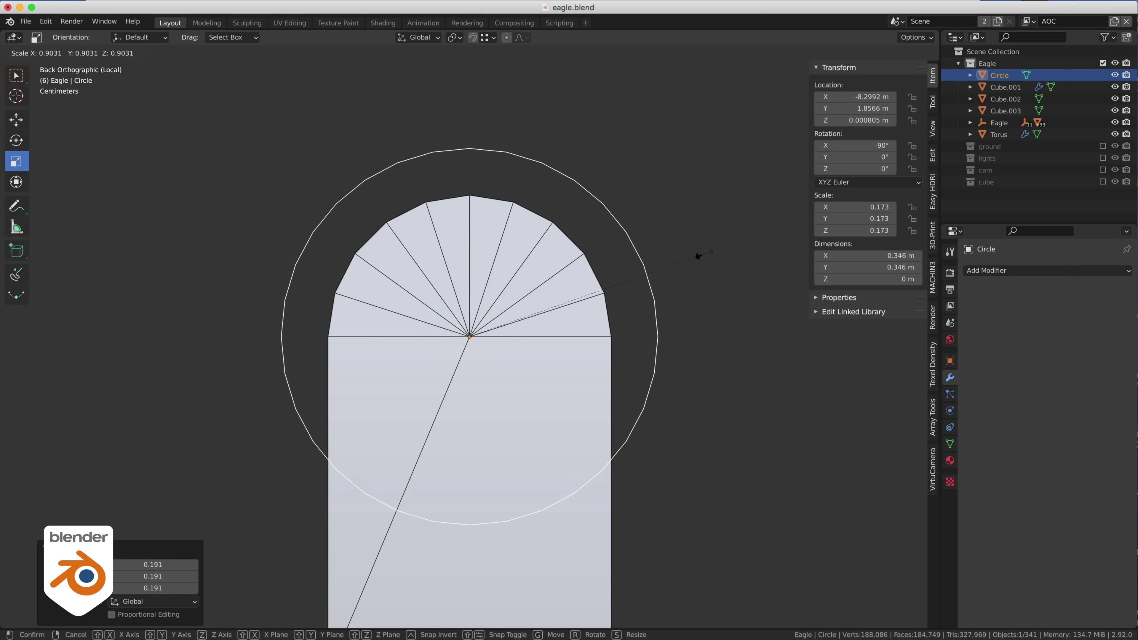
pyautogui.click(647, 299)
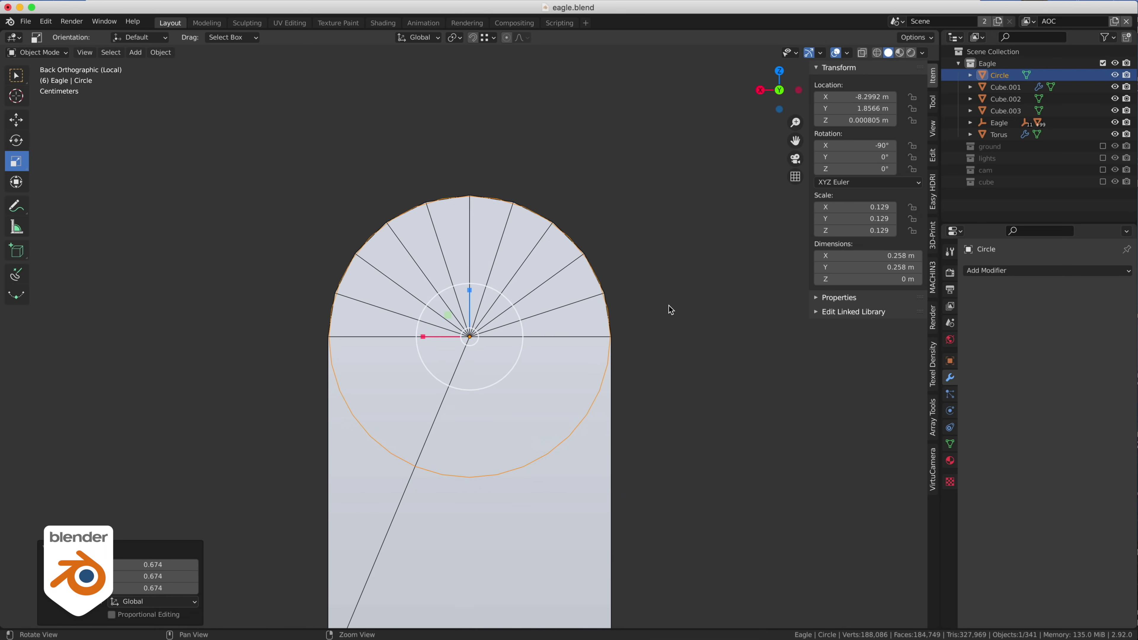
# Select the lower half of the circle's edges, separate them into their own object and return to object mode
pyautogui.moveTo(668, 310); pyautogui.dragTo(345, 282, button='middle')
pyautogui.press('Tab')
pyautogui.moveTo(299, 285); pyautogui.dragTo(602, 420)
pyautogui.moveTo(591, 297); pyautogui.dragTo(566, 291, button='middle')
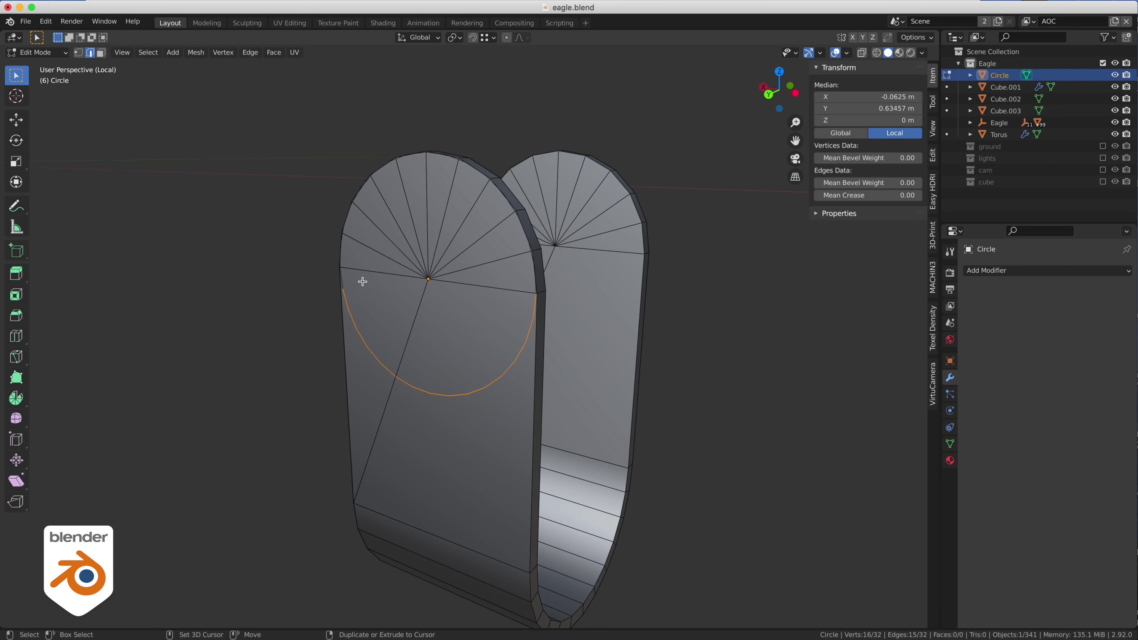
pyautogui.moveTo(353, 279); pyautogui.dragTo(404, 286, button='middle')
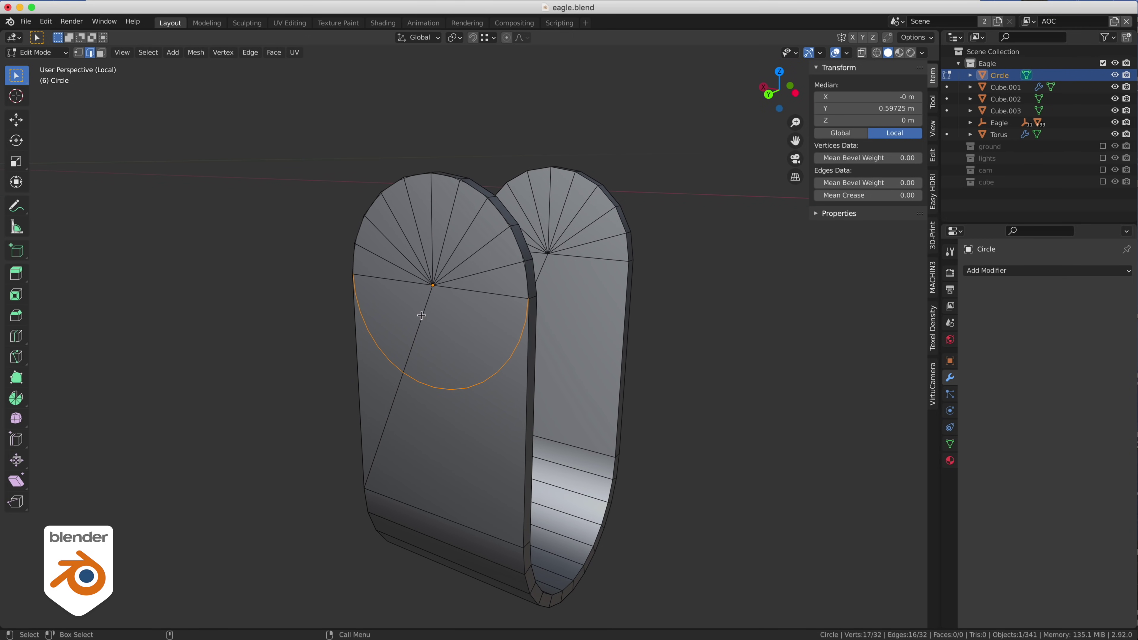
pyautogui.press('e')
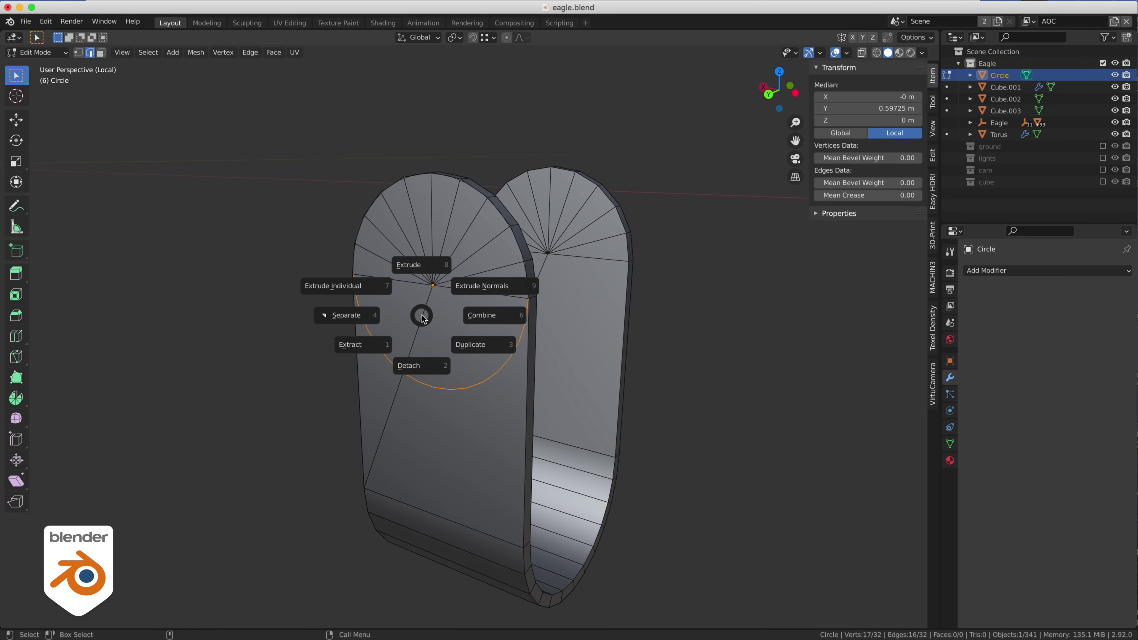
pyautogui.click(344, 316)
pyautogui.press('e')
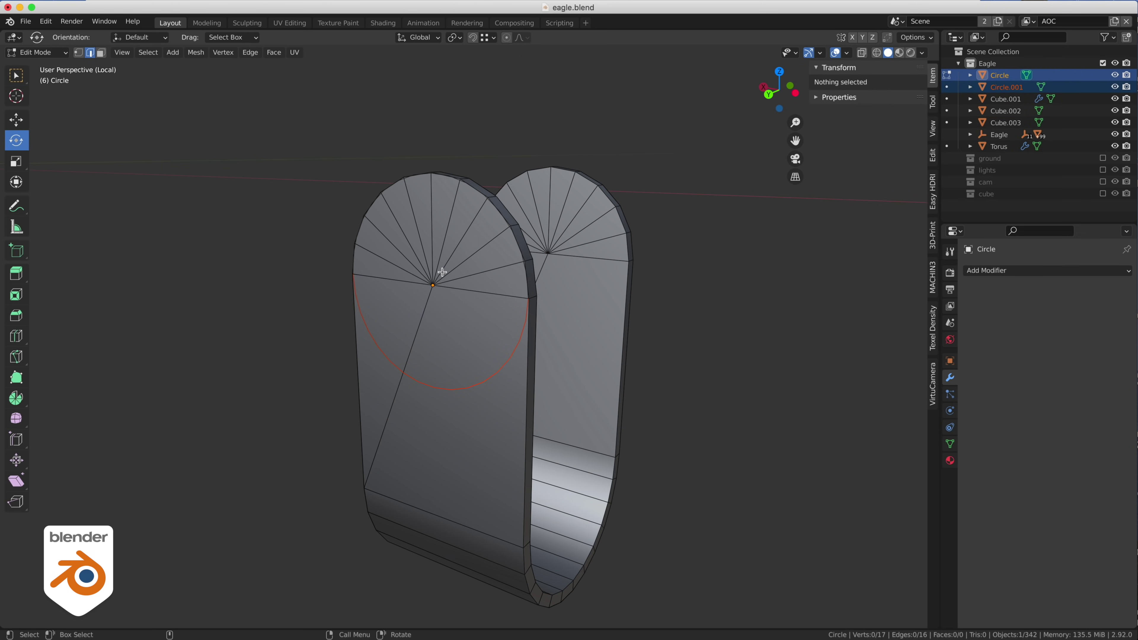
pyautogui.rightClick(438, 315)
pyautogui.click(441, 276)
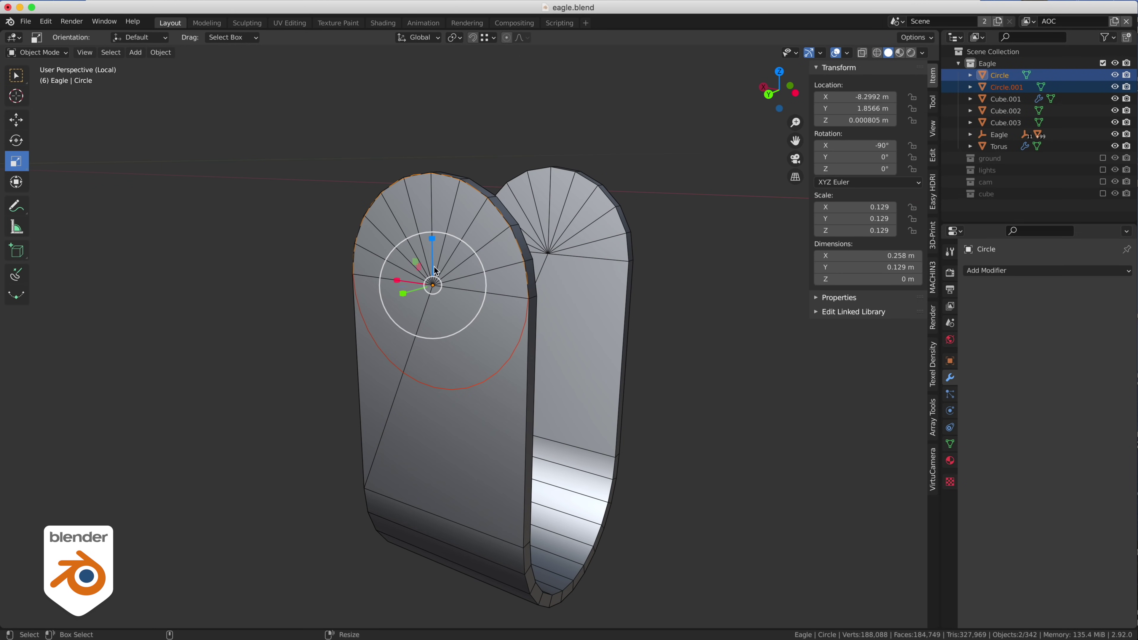
# Move the clip aside and lower the separated half-circle along Z, well below the upper half
pyautogui.click(413, 377)
pyautogui.press('w')
pyautogui.moveTo(434, 229); pyautogui.dragTo(436, 449)
# In vertex editing, place the 3D cursor on the lower arc's end vertex and rotate the whole arc -90° about Z
pyautogui.rightClick(437, 449)
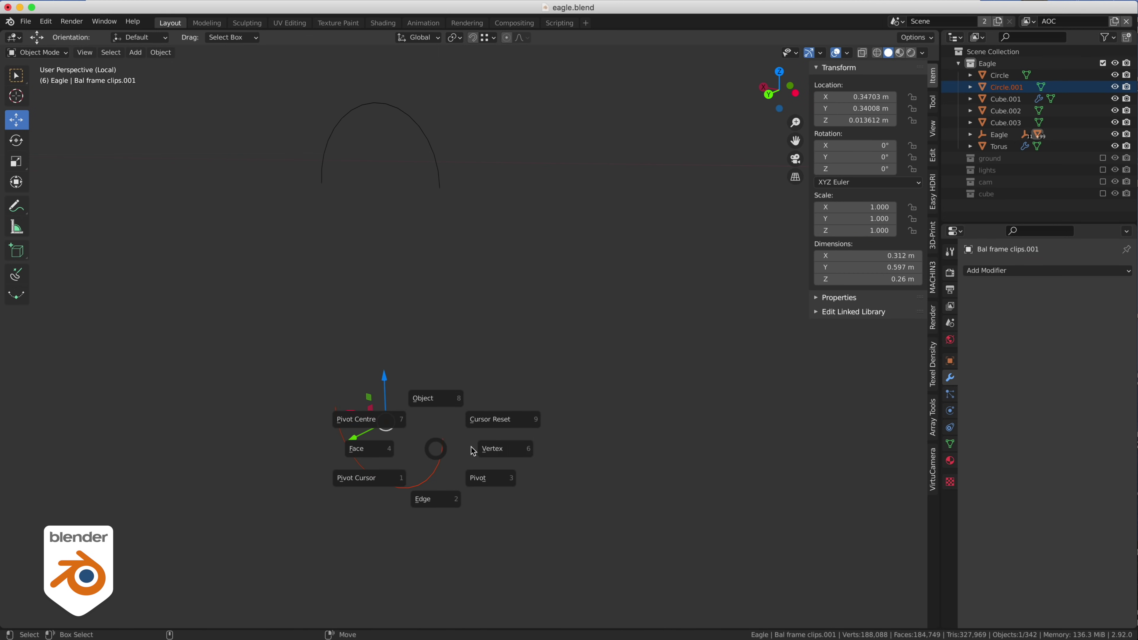
pyautogui.click(519, 448)
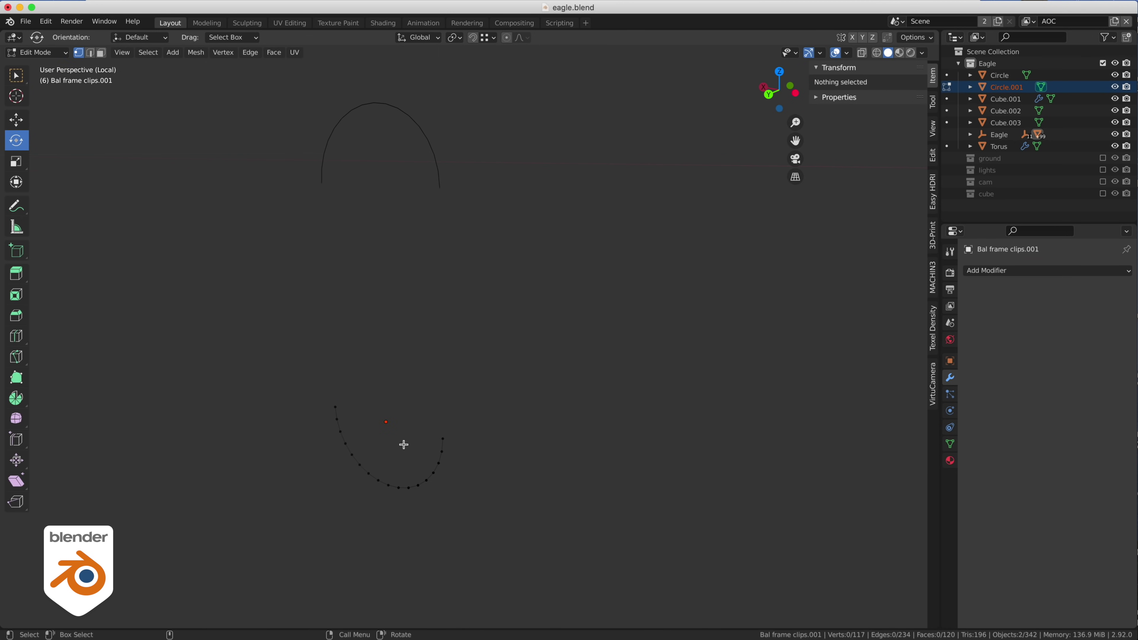
pyautogui.click(442, 438)
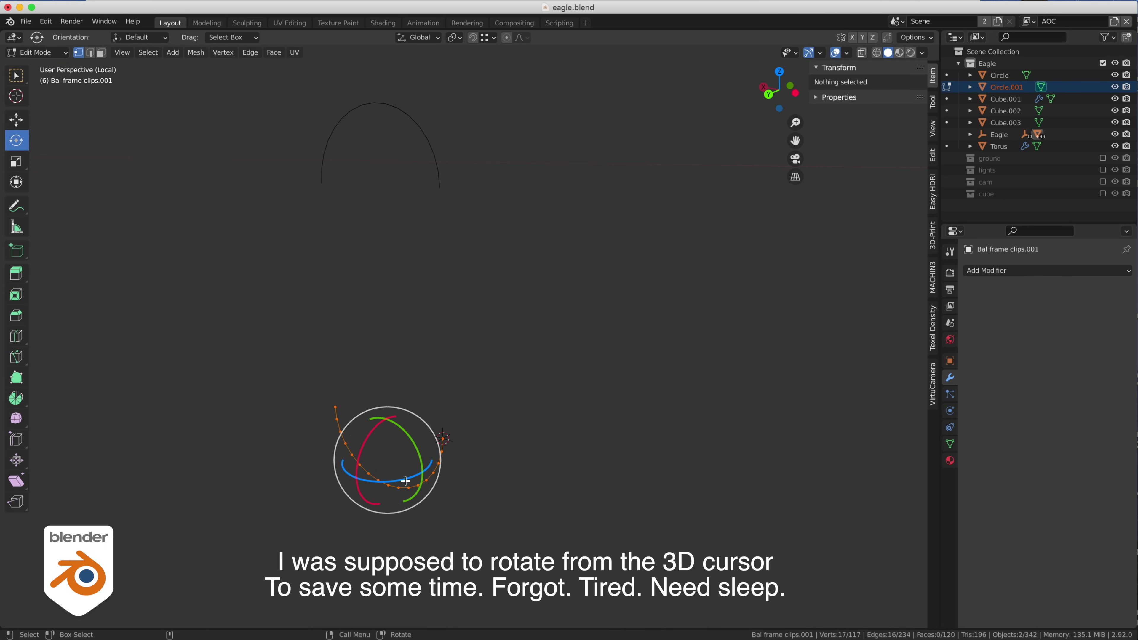
pyautogui.moveTo(405, 477); pyautogui.dragTo(364, 474)
pyautogui.moveTo(579, 449); pyautogui.dragTo(615, 443, button='middle')
pyautogui.press('F1')
# With snapping on, move the rotated lower arc 0.12909 m along X to line up with one end of the upper arc
pyautogui.press('w')
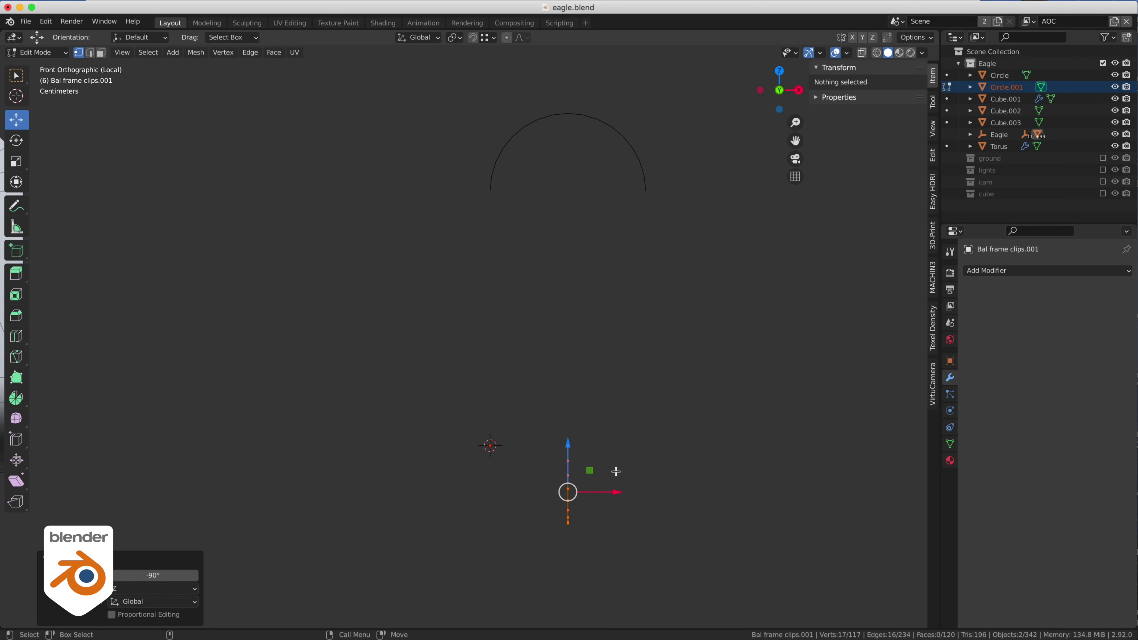
pyautogui.hotkey('shift', 'Tab')
pyautogui.moveTo(614, 492); pyautogui.dragTo(654, 250)
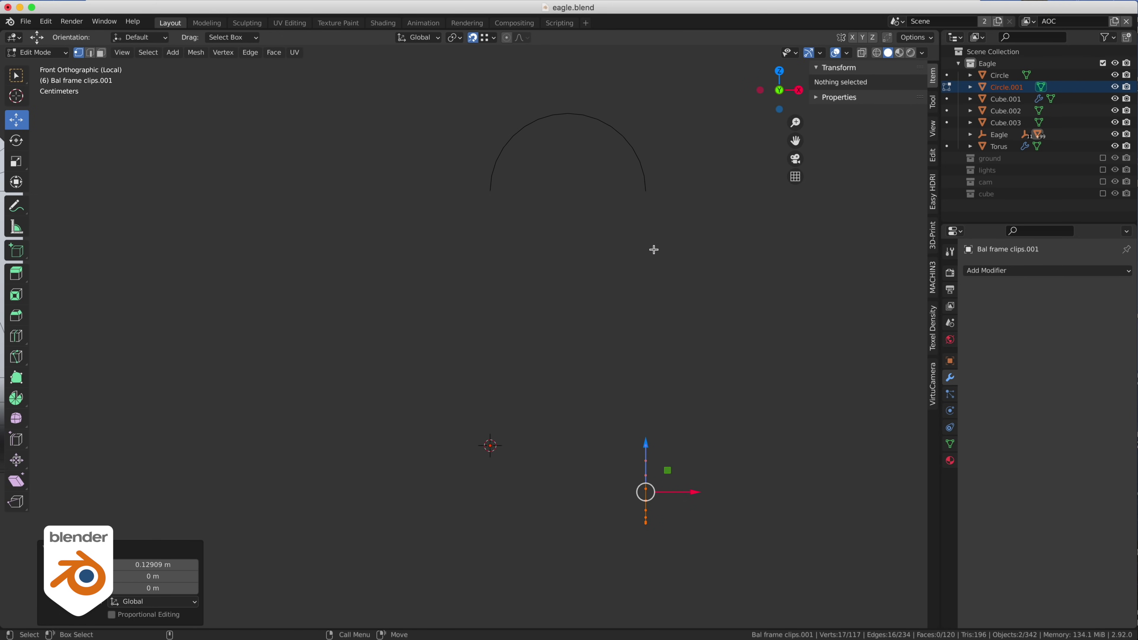
# Duplicate the rotated lower arc and snap the copy along X to the opposite end of the upper arc
pyautogui.hotkey('shift', 'd')
pyautogui.rightClick(696, 527)
pyautogui.moveTo(695, 492); pyautogui.dragTo(488, 191)
pyautogui.moveTo(630, 259); pyautogui.dragTo(501, 287, button='middle')
pyautogui.moveTo(502, 288); pyautogui.dragTo(503, 288, button='middle')
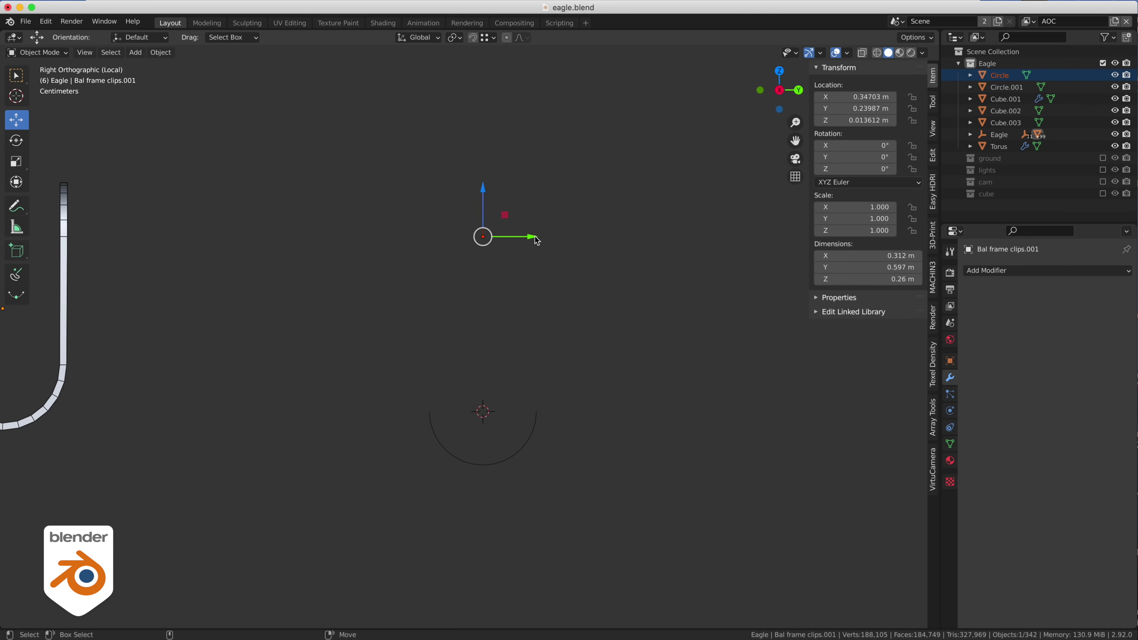
# With snapping, move the upper arc -0.12909 m along Y to one end of the lower arcs, and place a duplicate 0.25817 m along Y at the other
pyautogui.hotkey('shift', 'Tab')
pyautogui.moveTo(534, 236); pyautogui.dragTo(431, 412)
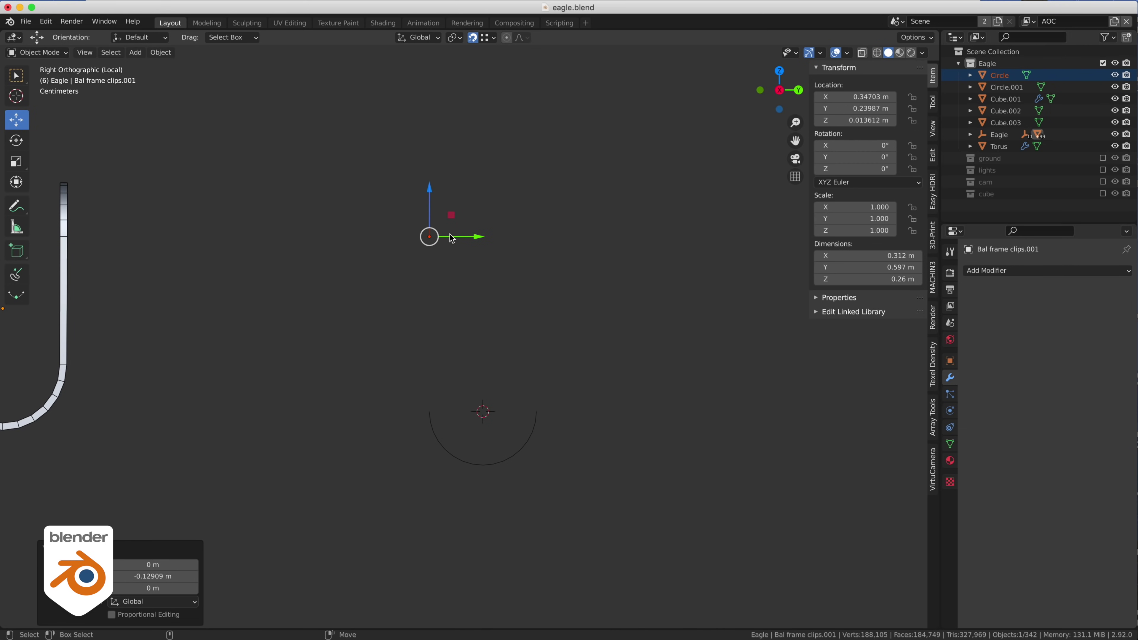
pyautogui.hotkey('shift', 'd')
pyautogui.rightClick(450, 235)
pyautogui.hotkey('shift', 'Tab')
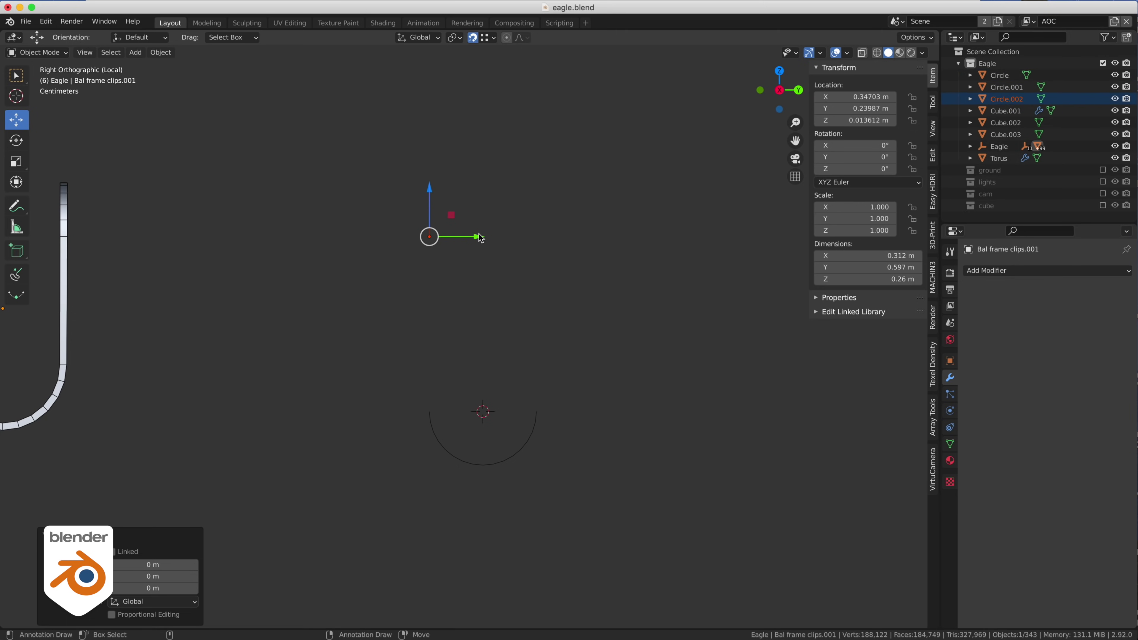
pyautogui.press('g')
pyautogui.press('y')
pyautogui.click(540, 410)
# Fill each of the two upper half-circle arcs with a face in edit mode
pyautogui.moveTo(539, 409); pyautogui.dragTo(411, 274, button='middle')
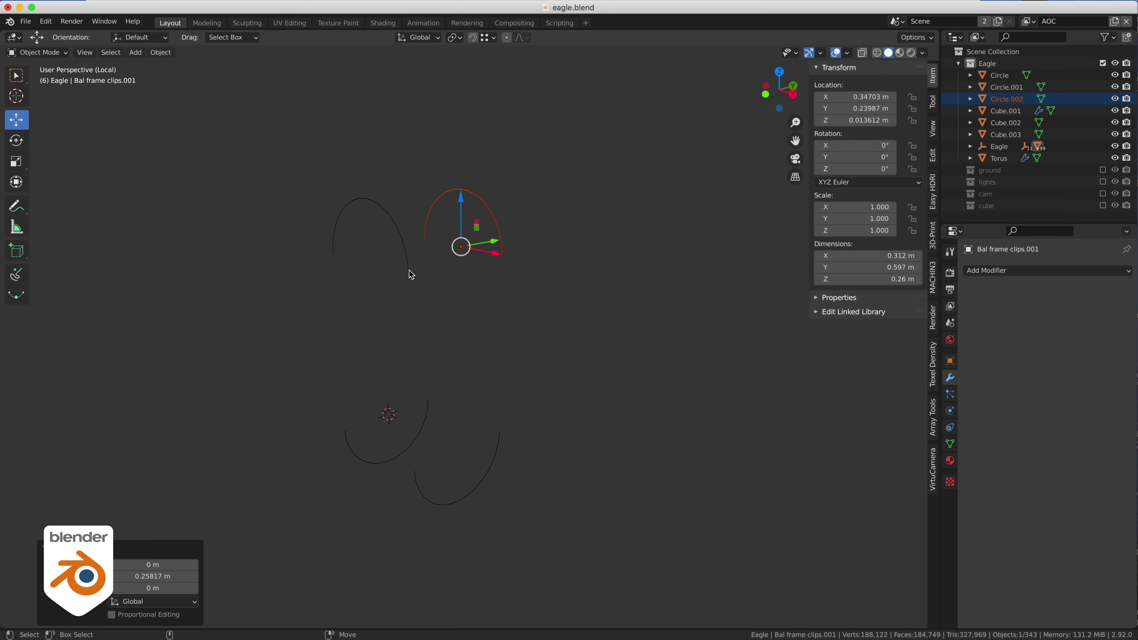
pyautogui.click(405, 251)
pyautogui.press('Tab')
pyautogui.press('f')
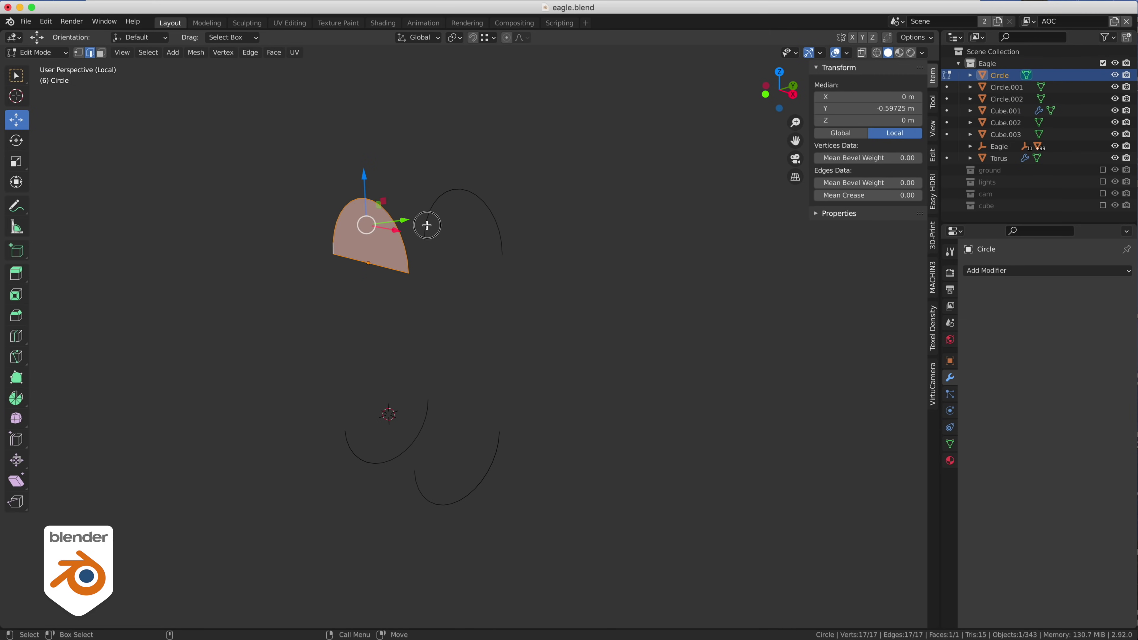
pyautogui.press('Tab')
pyautogui.click(424, 241)
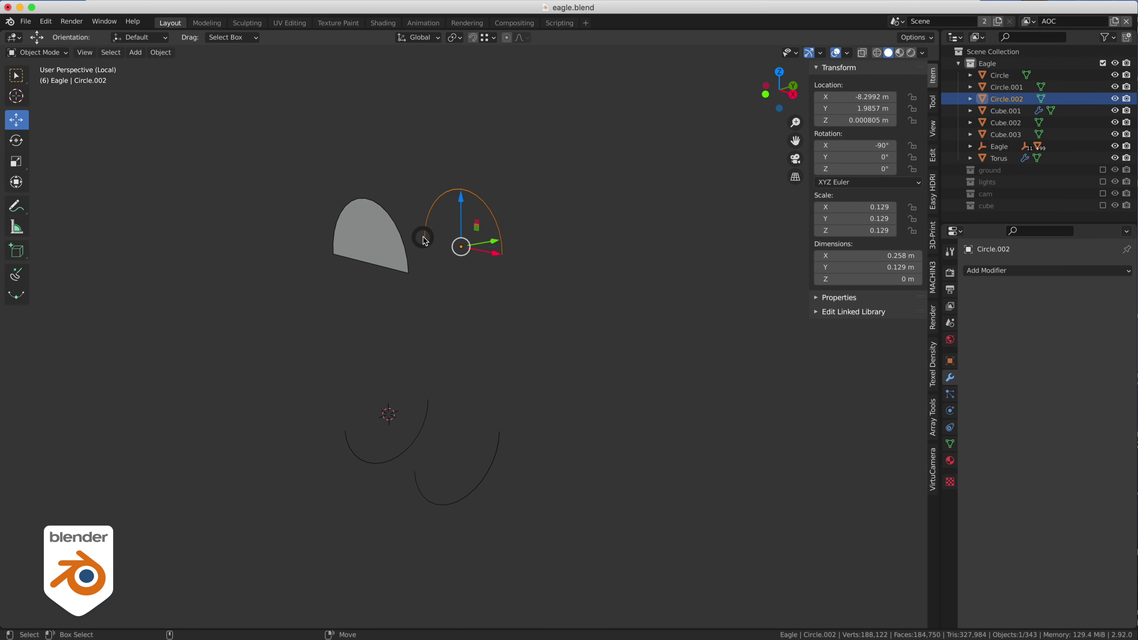
pyautogui.press('Tab')
pyautogui.press('f')
pyautogui.press('Tab')
# Select both lower arcs in edit mode and bridge their edge loops into a curved strip, and return to object mode
pyautogui.click(377, 465)
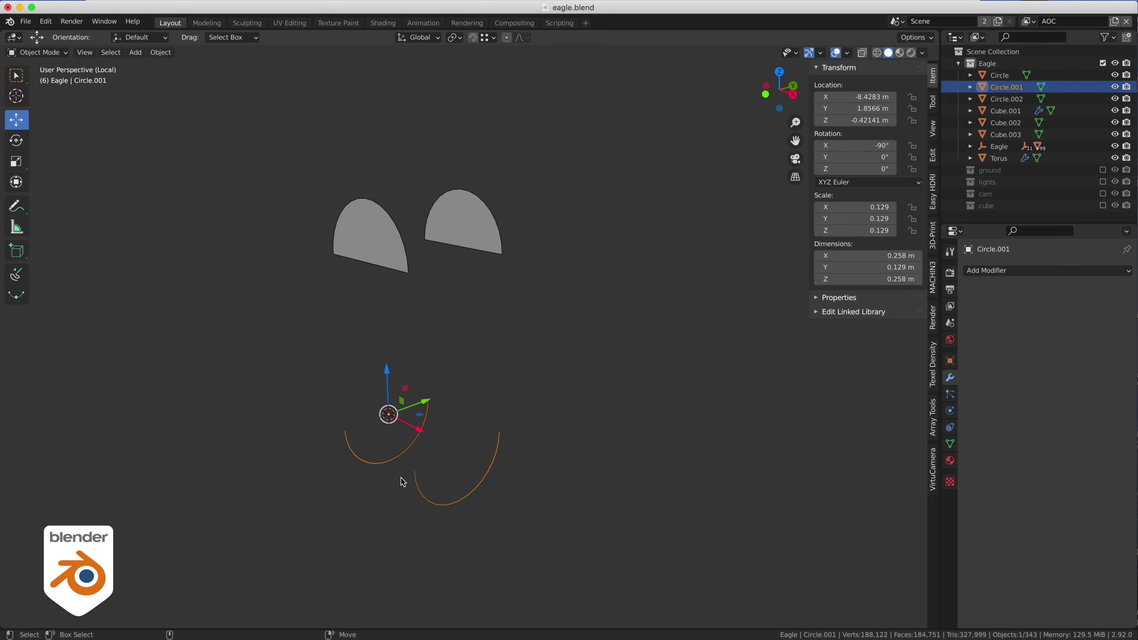
pyautogui.hotkey('shift', 's')
pyautogui.press('Escape')
pyautogui.hotkey('shift', 's')
pyautogui.click(444, 506)
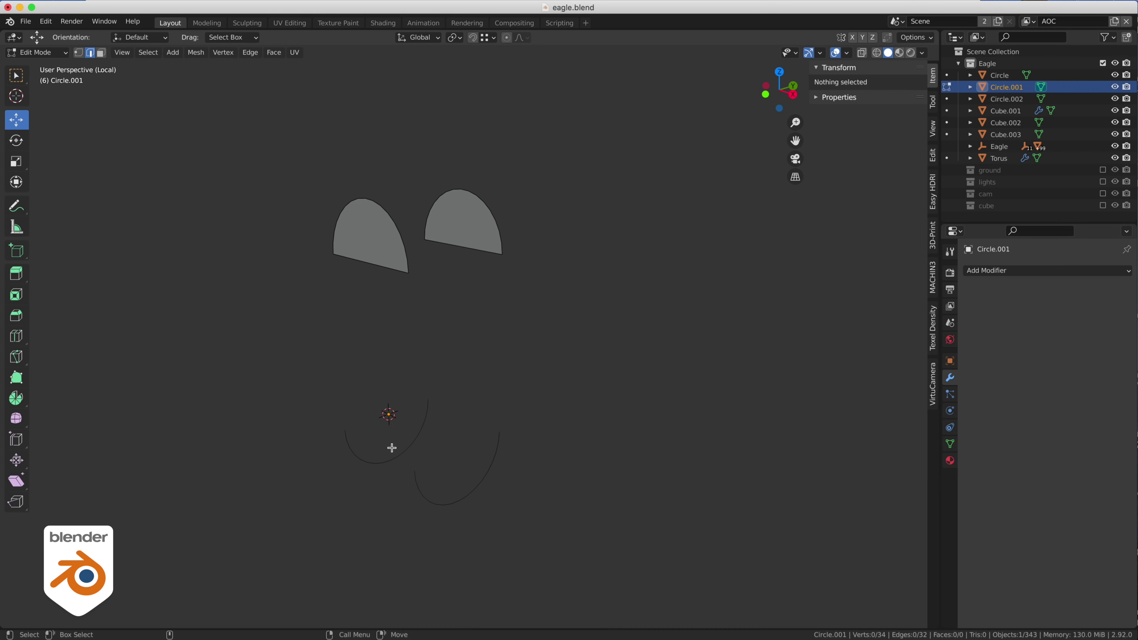
pyautogui.press('l')
pyautogui.press('l')
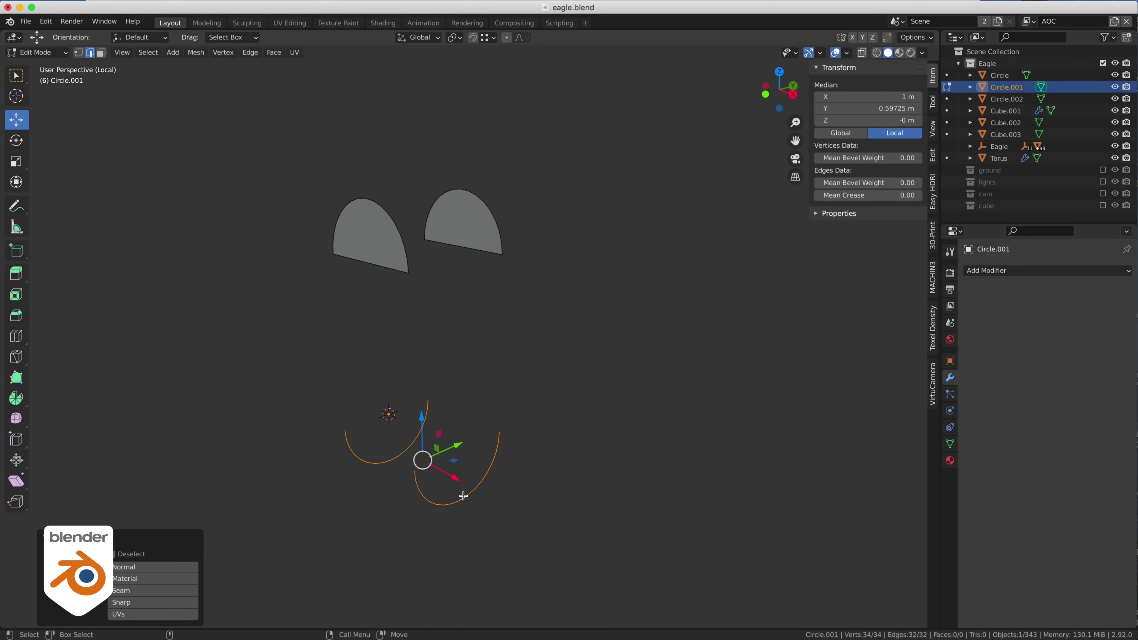
pyautogui.hotkey('ctrl', 'e')
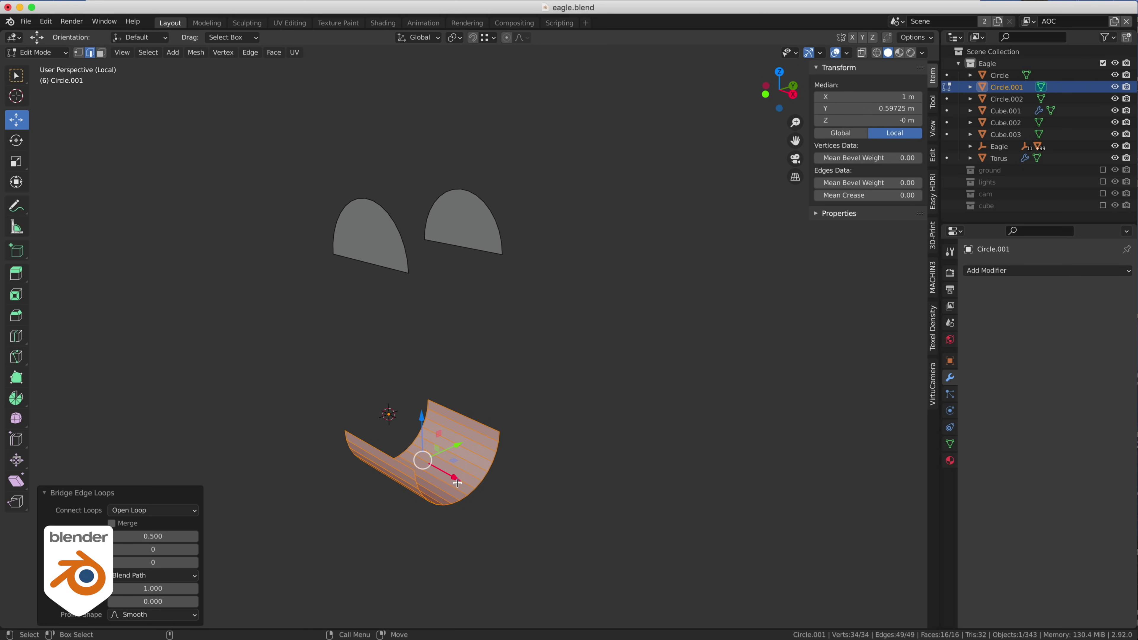
pyautogui.hotkey('ctrl', 'Tab')
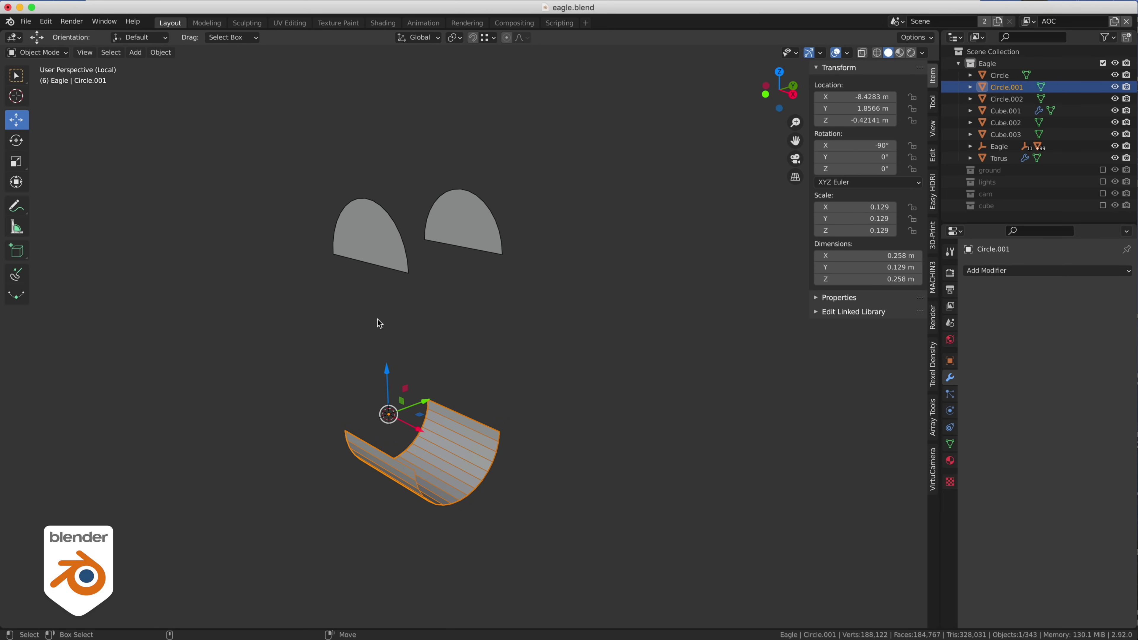
# Join the two filled half circles and the curved bottom strip into one object
pyautogui.click(379, 263)
pyautogui.keyDown('shift'); pyautogui.click(470, 214); pyautogui.keyUp('shift')
pyautogui.keyDown('shift'); pyautogui.click(452, 418); pyautogui.keyUp('shift')
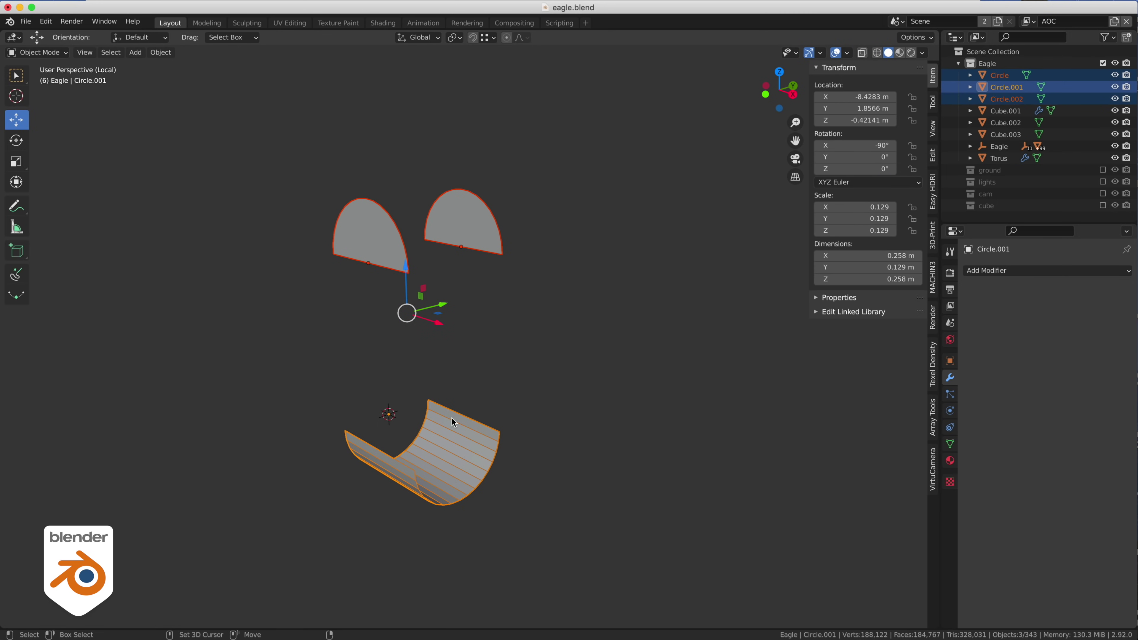
pyautogui.hotkey('ctrl', 'j')
# Bridge the straight edge of each half circle to the matching edge of the curved bottom strip, completing both legs
pyautogui.press('Tab')
pyautogui.click(371, 264)
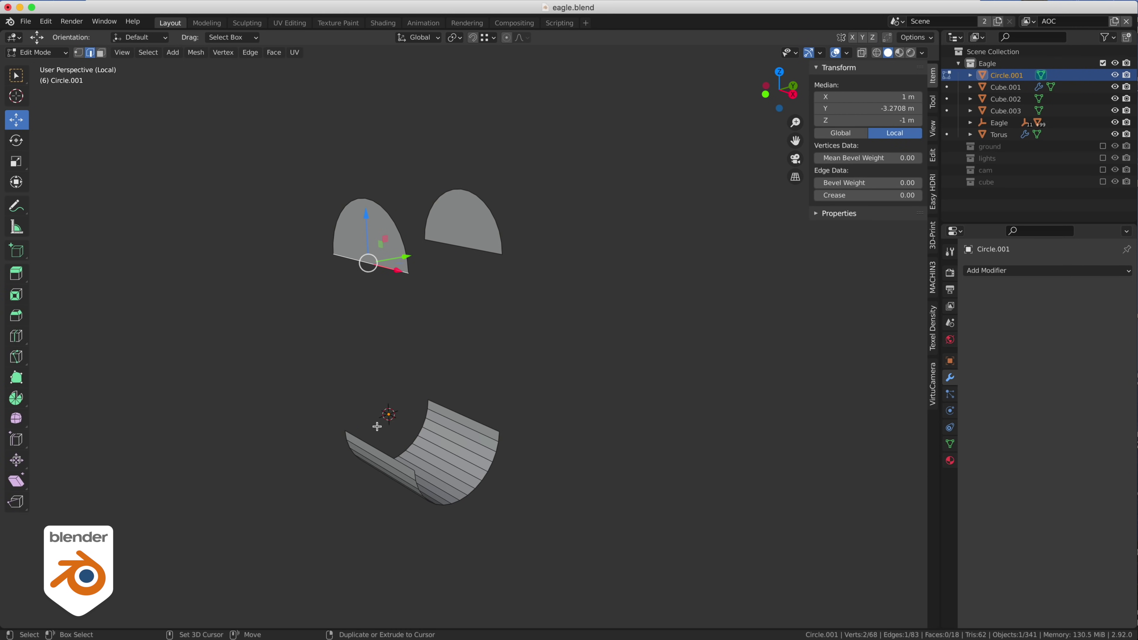
pyautogui.hotkey('ctrl', 'e')
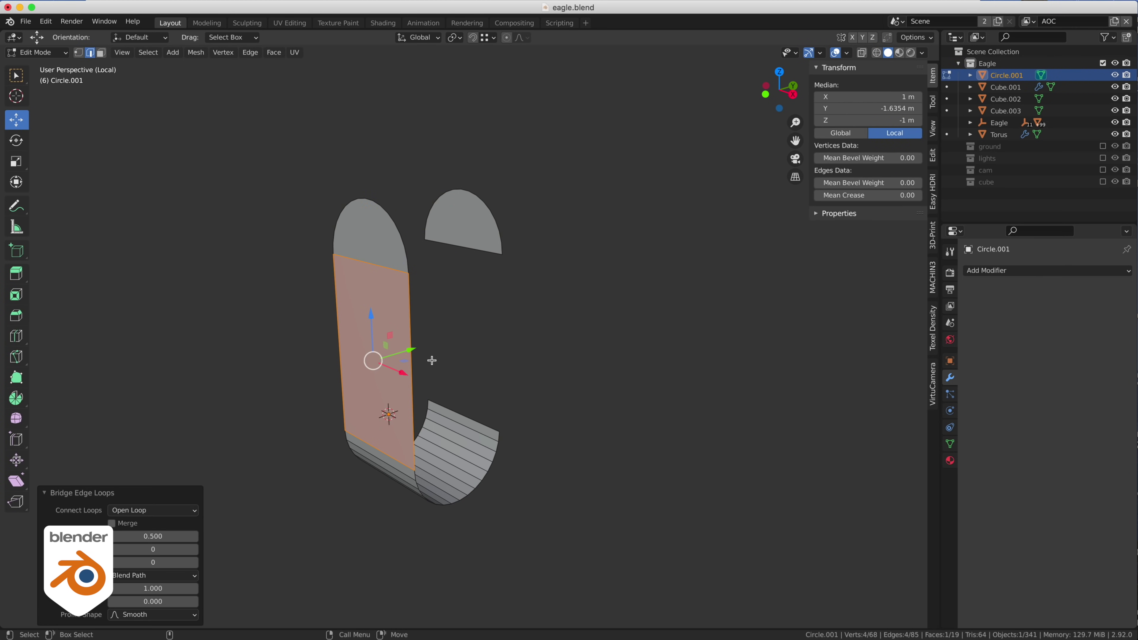
pyautogui.click(477, 254)
pyautogui.keyDown('shift'); pyautogui.click(476, 414); pyautogui.keyUp('shift')
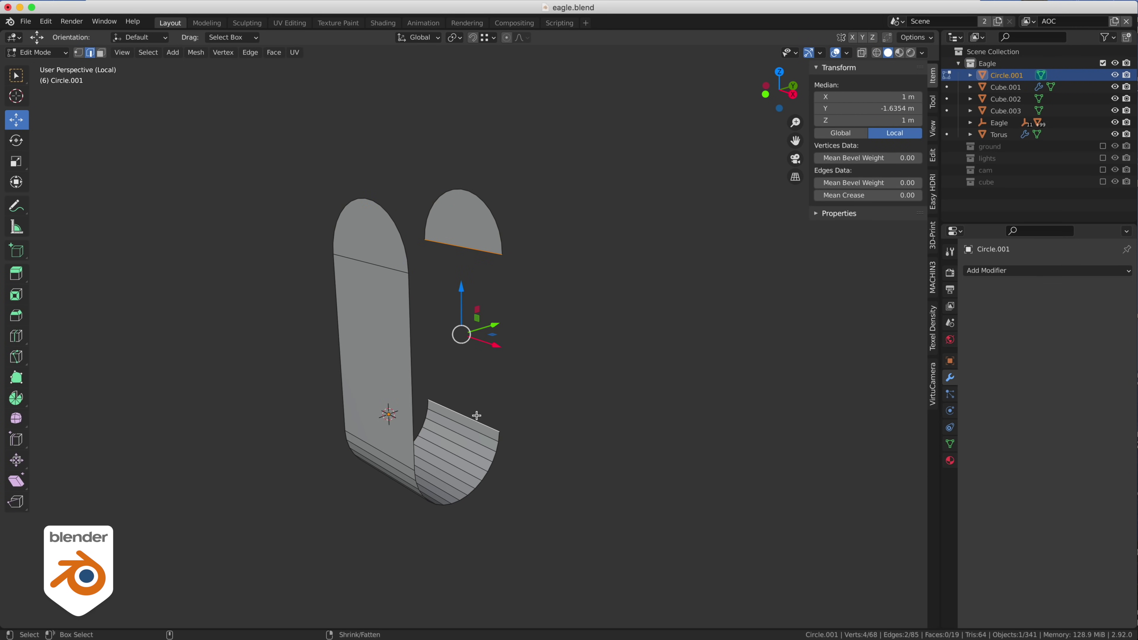
pyautogui.hotkey('ctrl', 'e')
pyautogui.hotkey('alt', 'a')
# Try to extrude the whole linked U-shaped strip along its normals by 0.303 m
pyautogui.moveTo(564, 396); pyautogui.dragTo(590, 400, button='middle')
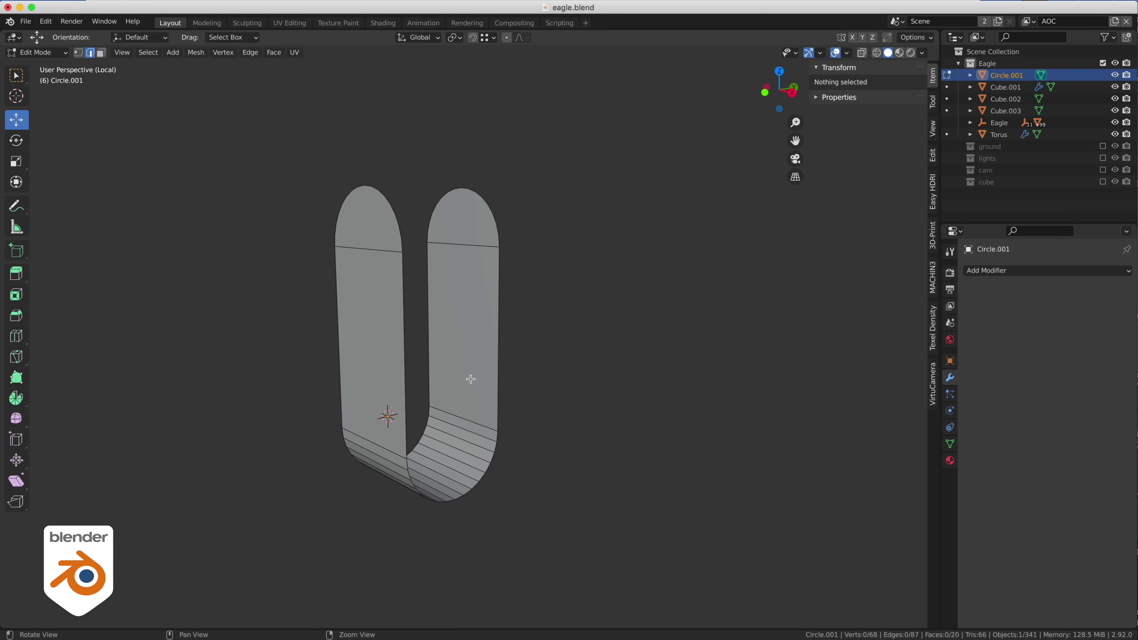
pyautogui.hotkey('ctrl', 'Tab')
pyautogui.click(390, 345)
pyautogui.click(390, 345)
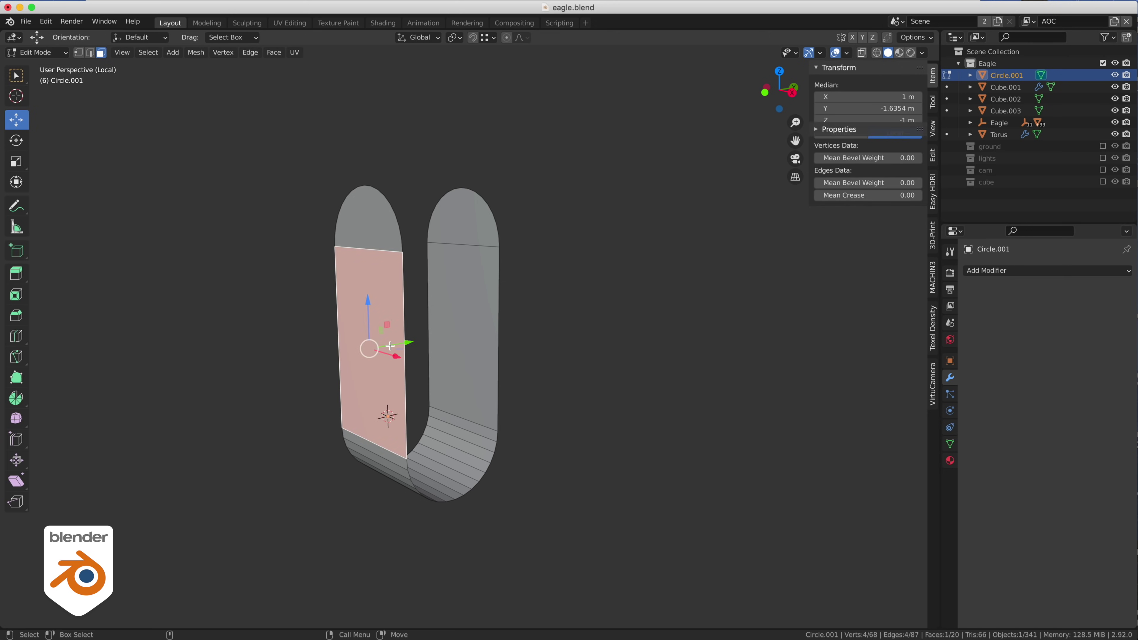
pyautogui.hotkey('ctrl', 'l')
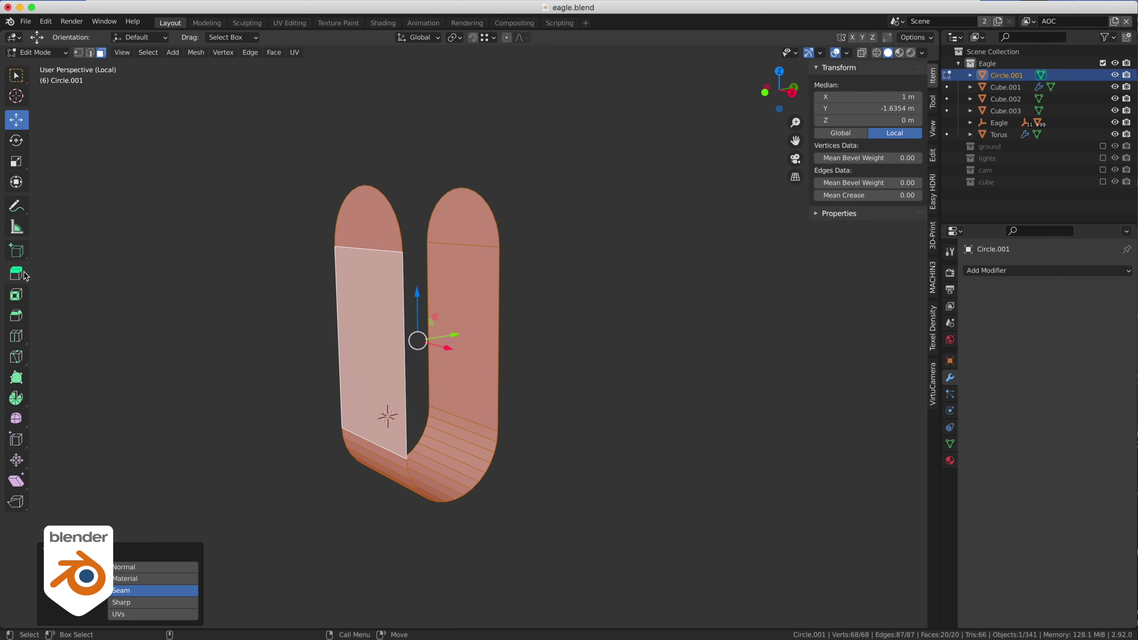
pyautogui.moveTo(14, 275); pyautogui.dragTo(71, 331)
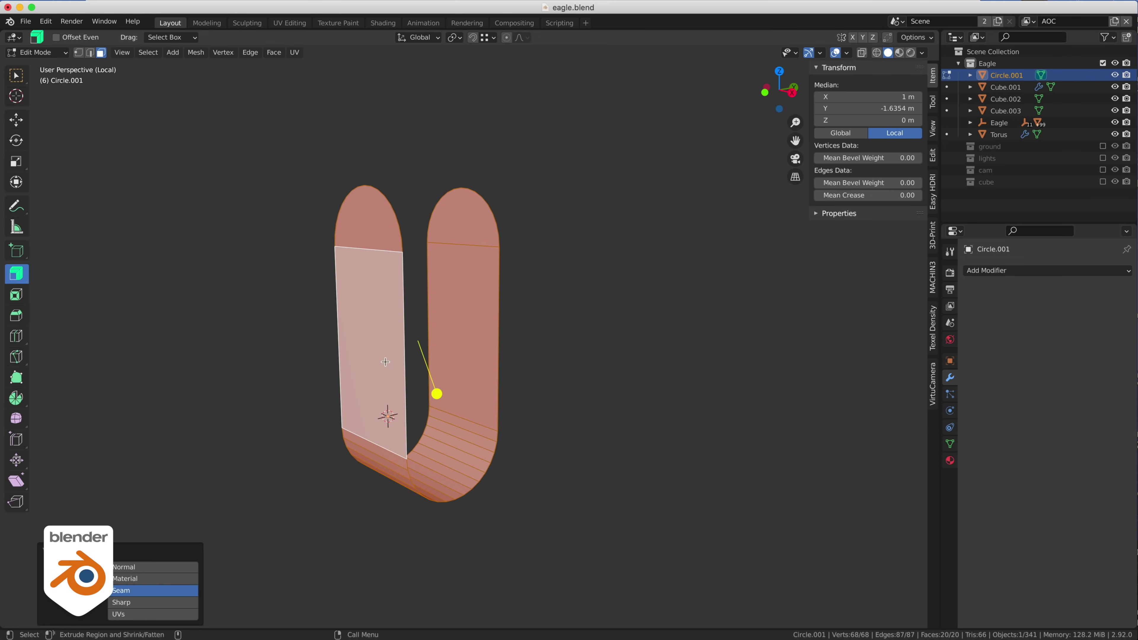
pyautogui.moveTo(439, 392); pyautogui.dragTo(381, 459)
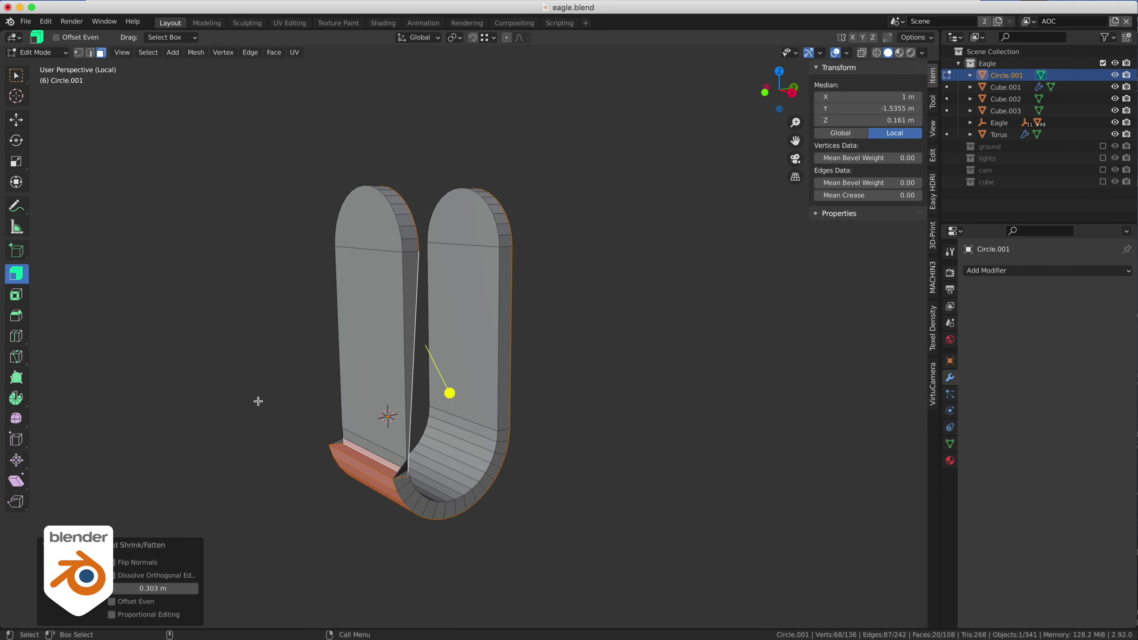
pyautogui.hotkey('ctrl', 'z')
# Return to object mode and turn on the face orientation overlay to check the clip's normals
pyautogui.hotkey('ctrl', 'Tab')
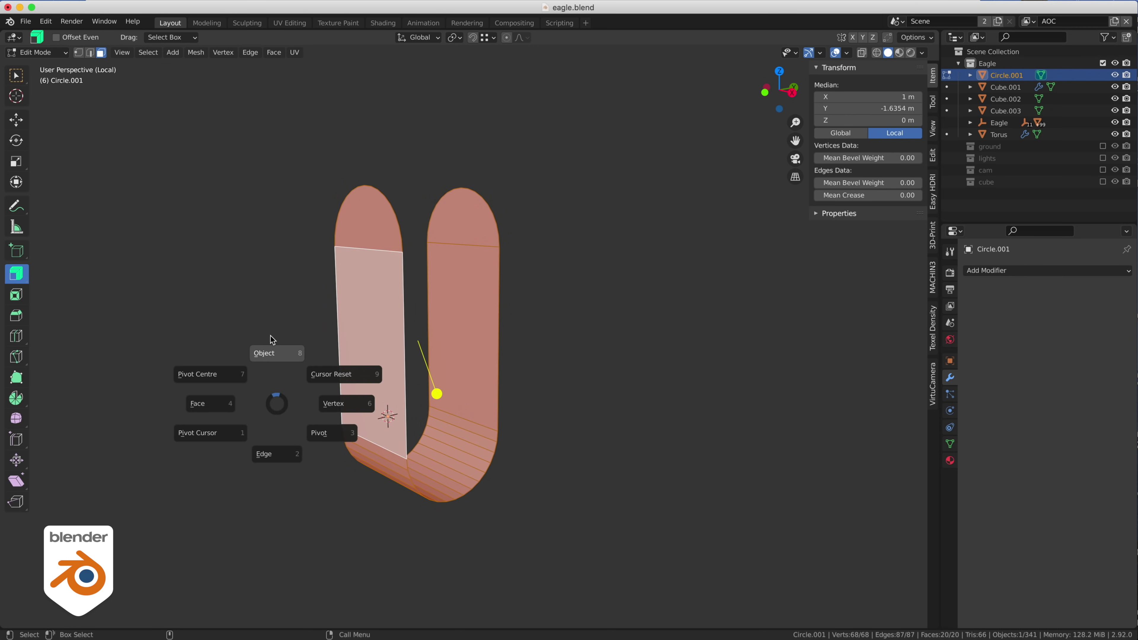
pyautogui.press('z')
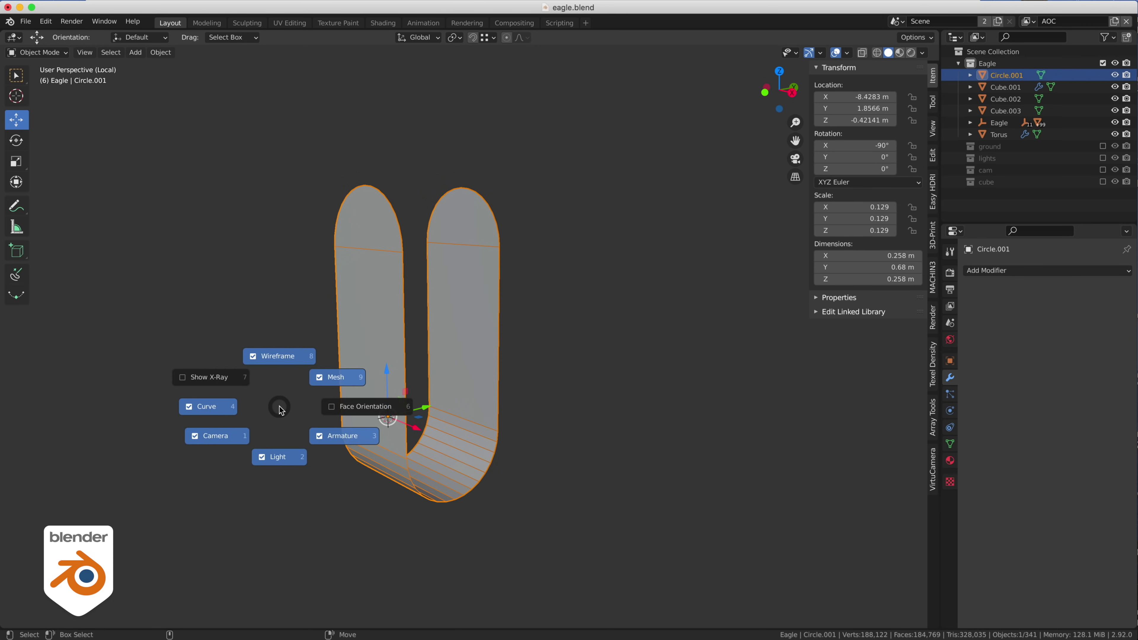
pyautogui.click(380, 408)
pyautogui.moveTo(202, 390)
pyautogui.mouseDown(button='middle')
pyautogui.moveTo(225, 367)
pyautogui.moveTo(186, 333)
pyautogui.moveTo(91, 356)
pyautogui.moveTo(194, 372)
pyautogui.mouseUp(button='middle')
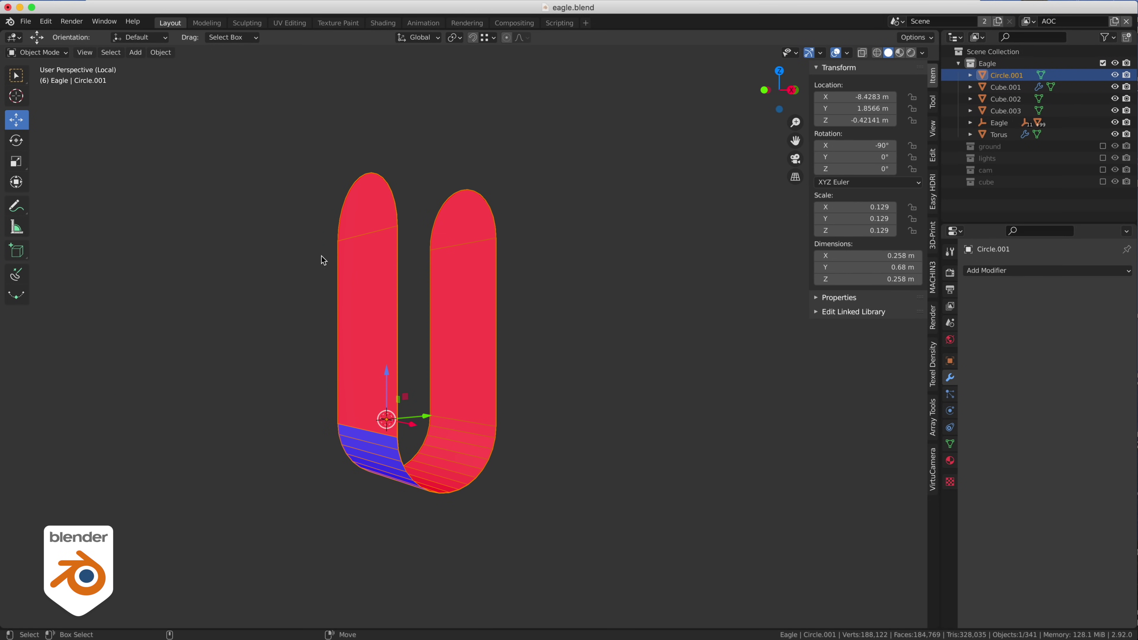
# Flip the normals of the rounded end face and the long face on the clip's reversed leg
pyautogui.hotkey('ctrl', 'Tab')
pyautogui.click(387, 215)
pyautogui.click(387, 214)
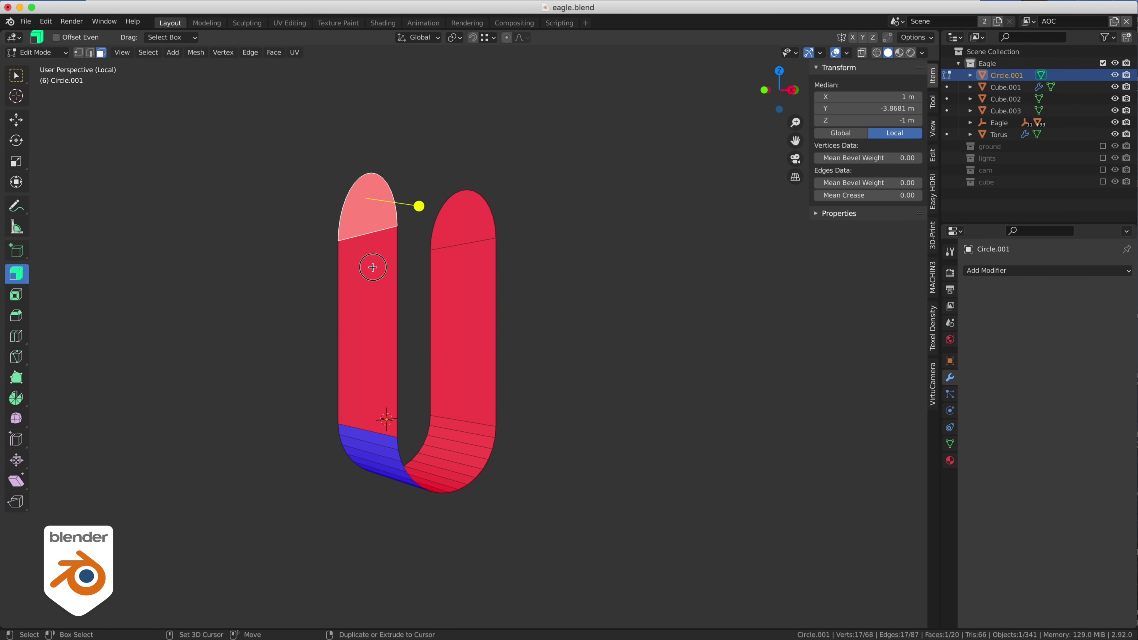
pyautogui.keyDown('shift'); pyautogui.click(369, 294); pyautogui.keyUp('shift')
pyautogui.hotkey('alt', 'n')
pyautogui.press('f')
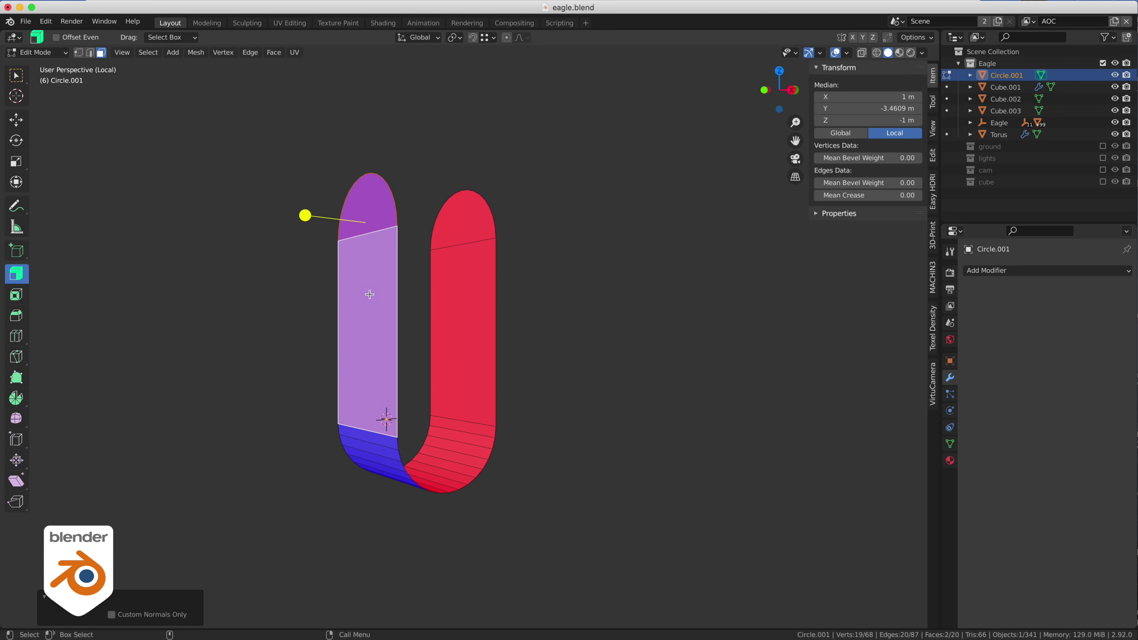
# Extrude all linked faces of the clip along their normals to give it thickness, and flip the normals of the whole mesh
pyautogui.hotkey('ctrl', 'l')
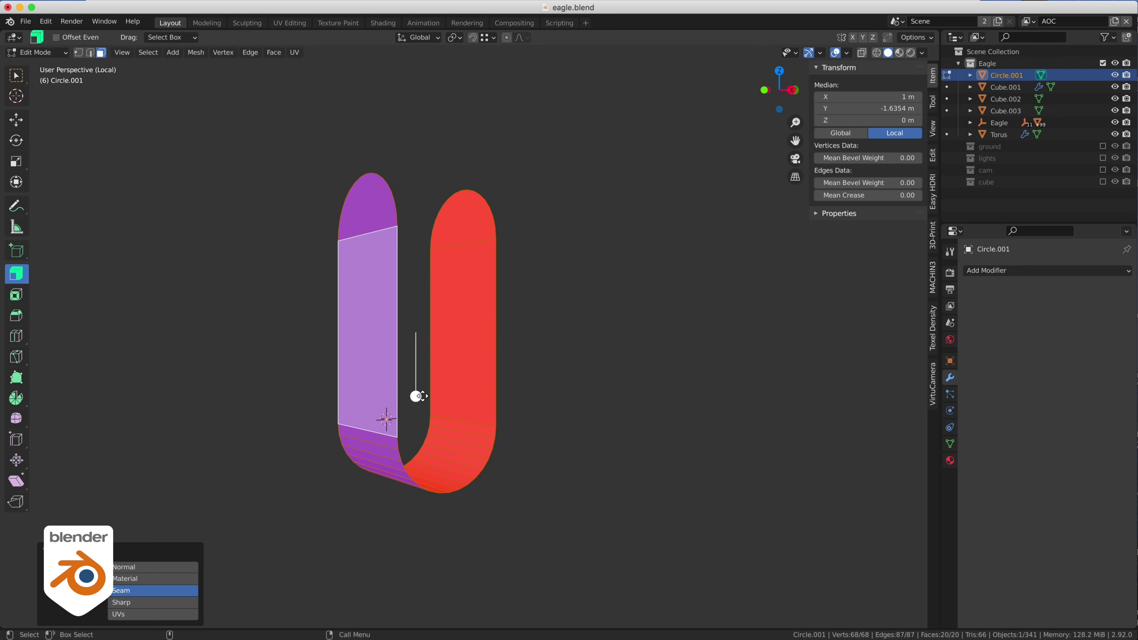
pyautogui.moveTo(416, 396); pyautogui.dragTo(426, 444)
pyautogui.hotkey('ctrl', 'l')
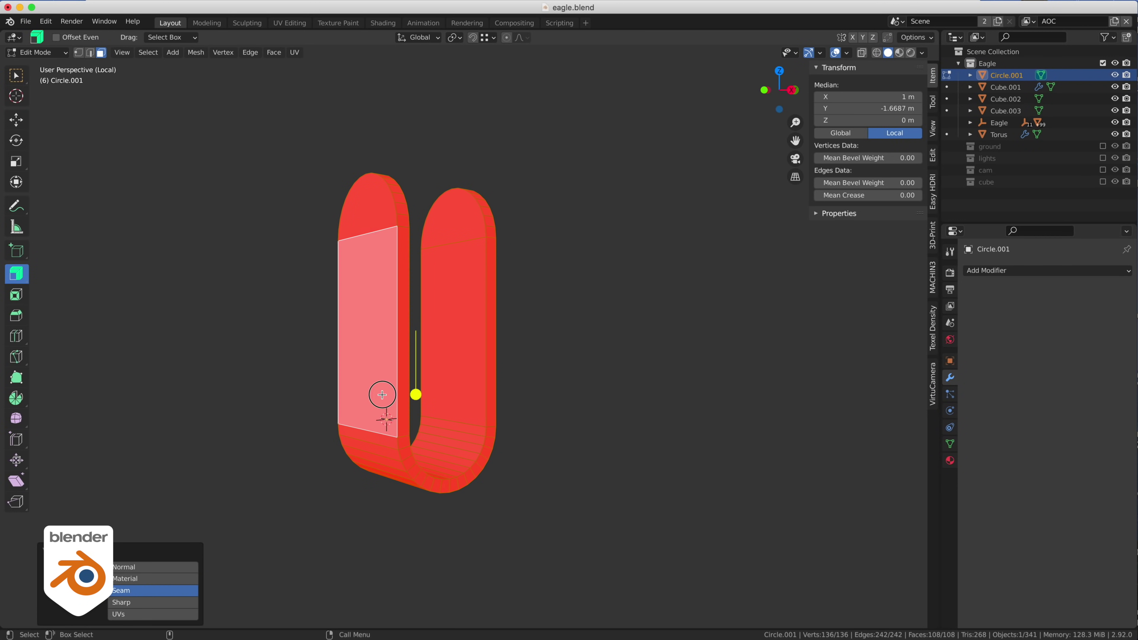
pyautogui.hotkey('alt', 'n')
pyautogui.press('f')
pyautogui.press('Tab')
pyautogui.click(380, 345)
pyautogui.click(604, 425)
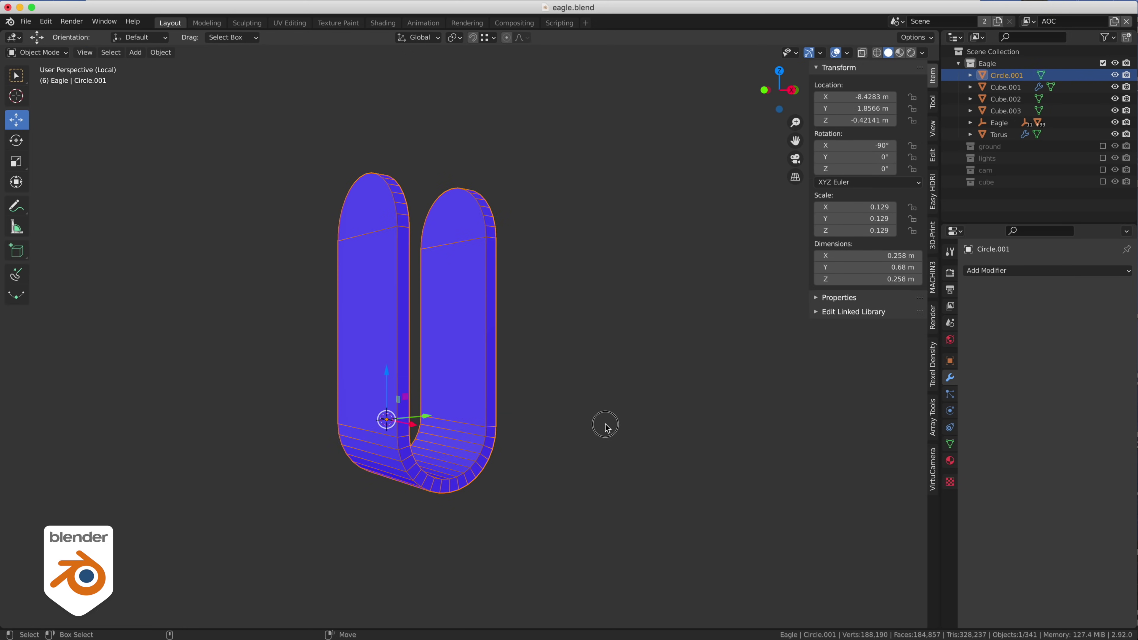
# Compare the new clip with the original one and turn off the face orientation overlay
pyautogui.moveTo(605, 425); pyautogui.dragTo(533, 457, button='middle')
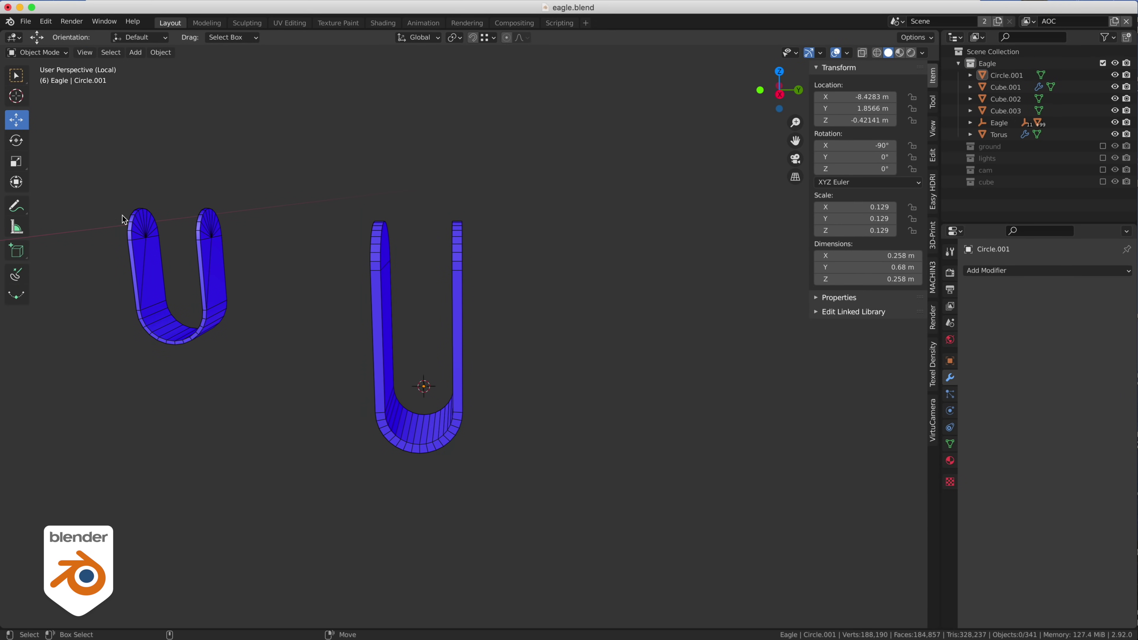
pyautogui.moveTo(211, 270); pyautogui.dragTo(318, 376, button='middle')
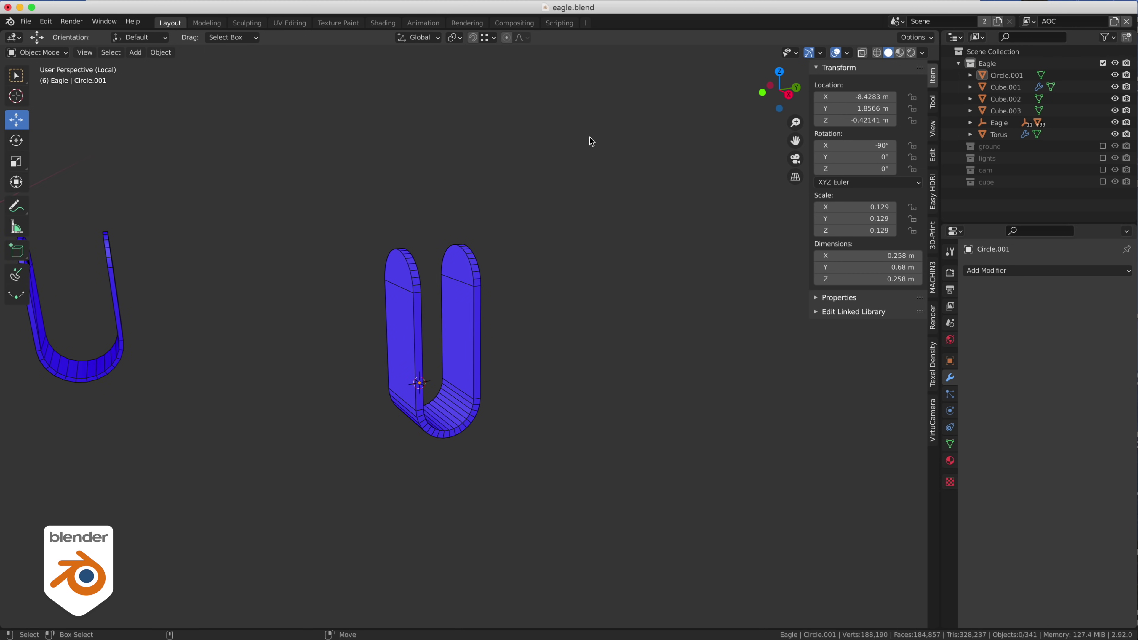
pyautogui.click(847, 53)
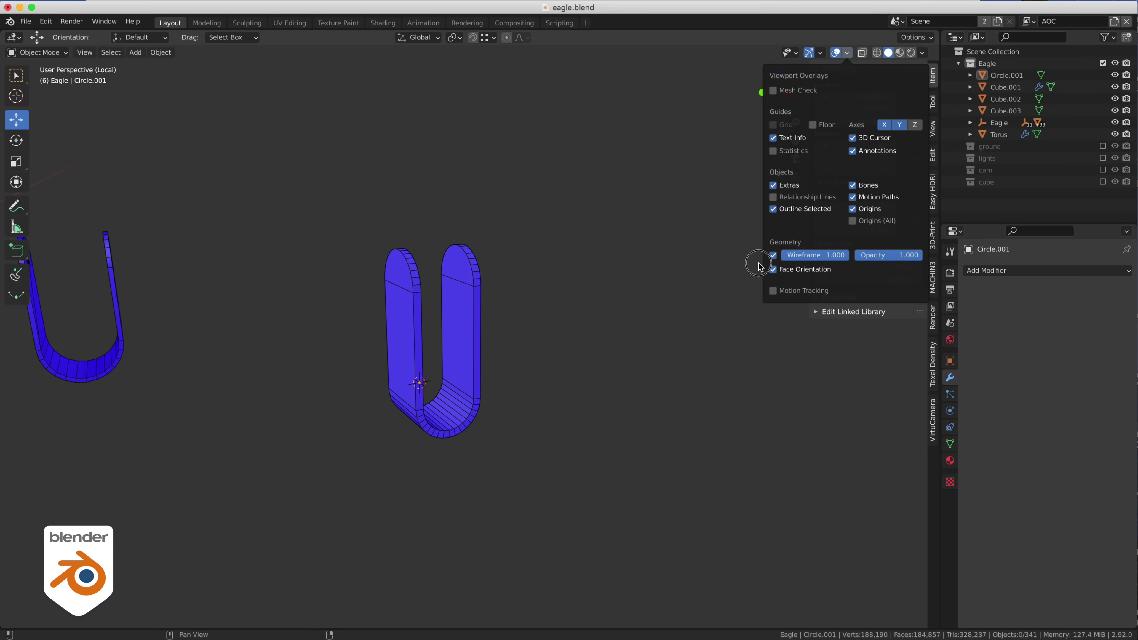
pyautogui.click(773, 269)
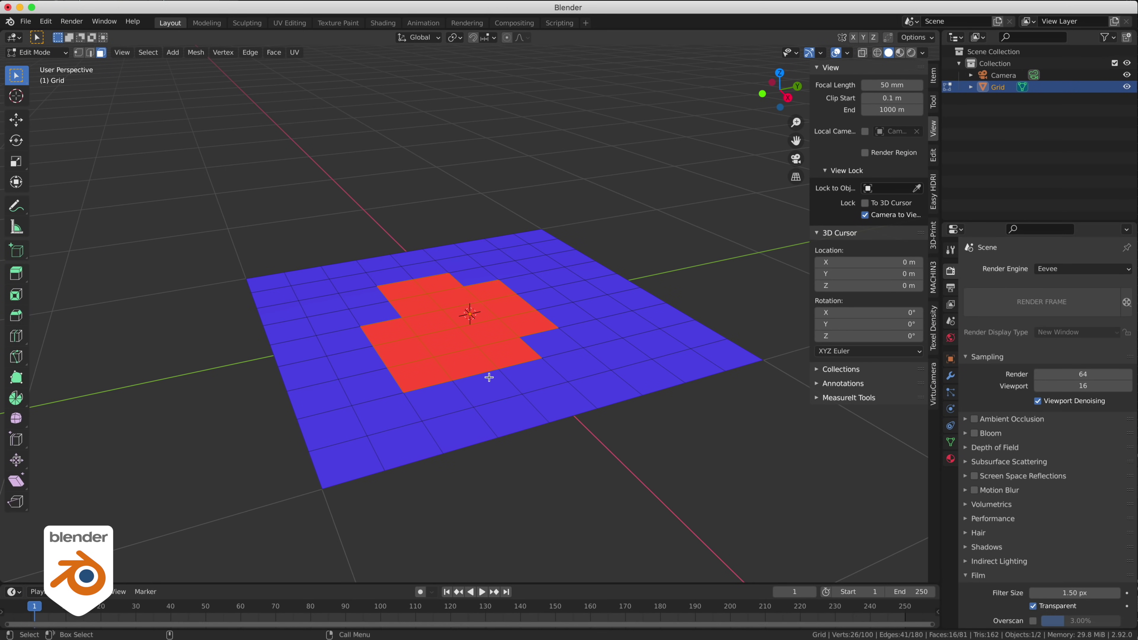
# Flip the normals of the selected faces in the middle of the grid mesh and leave edit mode
pyautogui.click(193, 52)
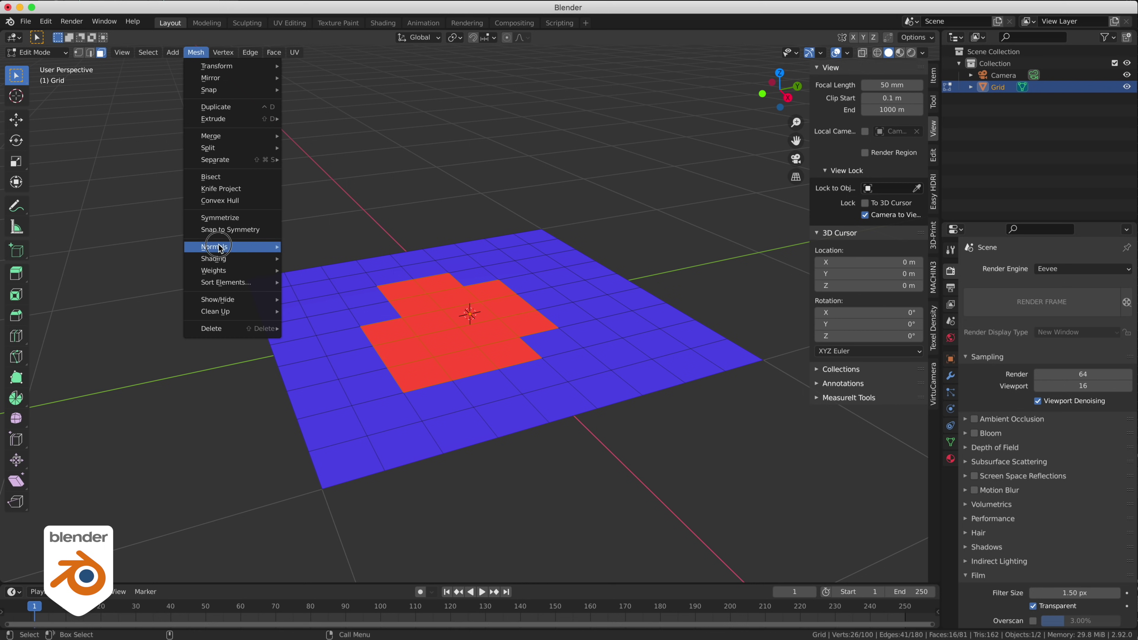
pyautogui.moveTo(242, 247)
pyautogui.click(352, 249)
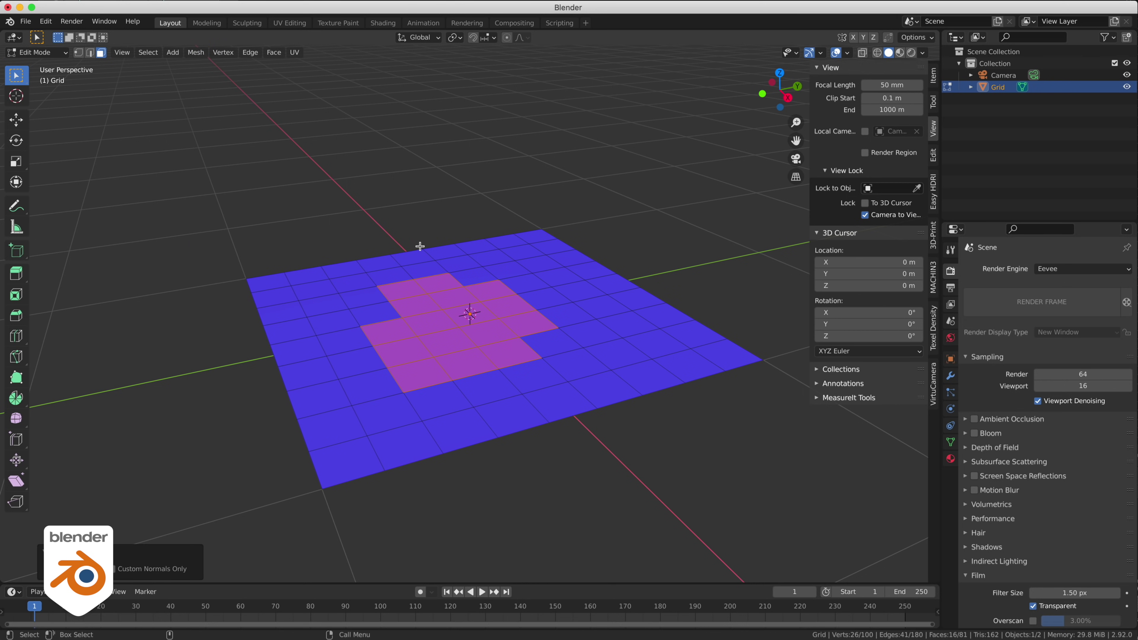
pyautogui.press('Tab')
pyautogui.click(457, 234)
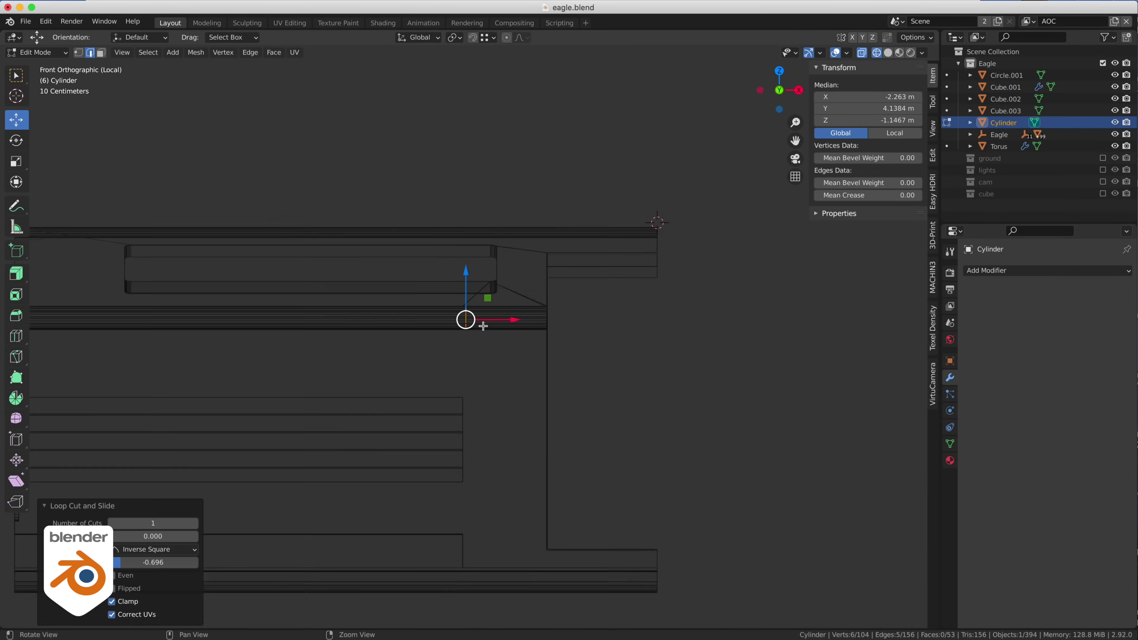
pyautogui.press('g')
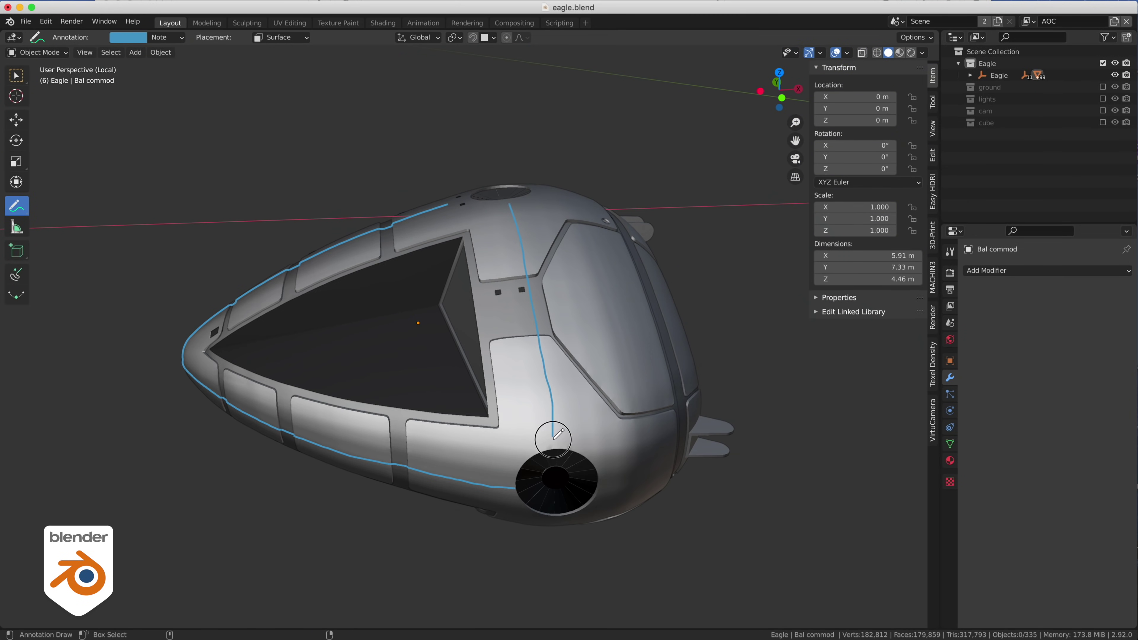
# Annotate the command module's surface with main topology flow lines along the hull, window edges and rear section toward the round side opening
pyautogui.moveTo(553, 439); pyautogui.dragTo(554, 449)
pyautogui.moveTo(554, 449); pyautogui.dragTo(628, 475, button='middle')
pyautogui.moveTo(485, 210); pyautogui.dragTo(491, 260)
pyautogui.moveTo(538, 341); pyautogui.dragTo(493, 251, button='middle')
pyautogui.moveTo(589, 374); pyautogui.dragTo(613, 348)
pyautogui.moveTo(613, 349); pyautogui.dragTo(650, 386, button='middle')
pyautogui.moveTo(591, 346); pyautogui.dragTo(532, 354)
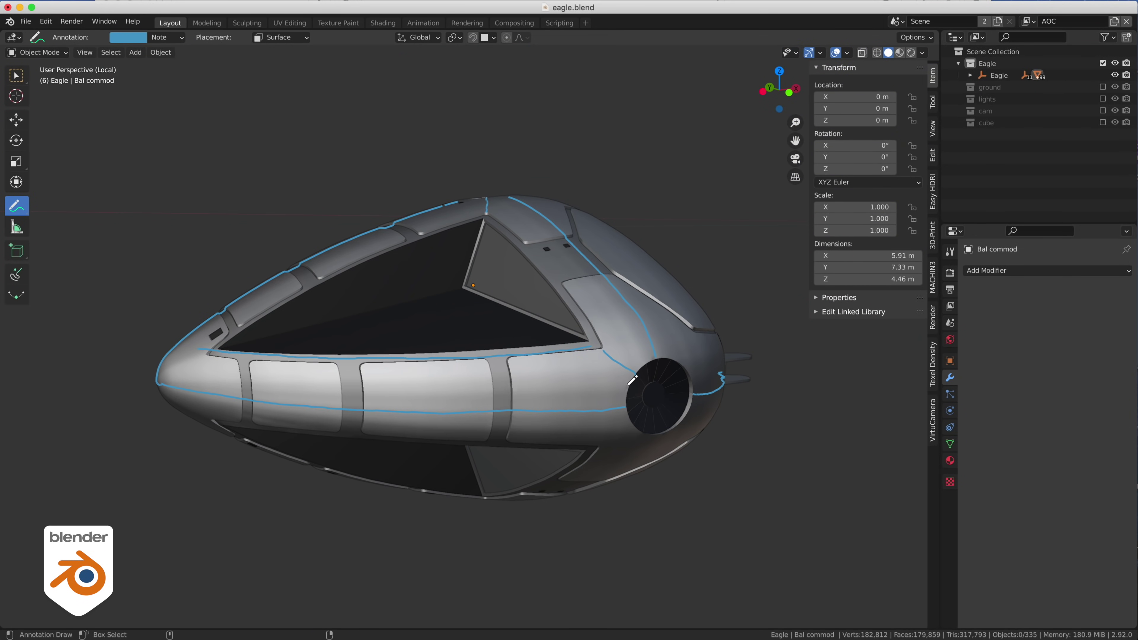
# Fill in the annotated topology with loops around the round openings and a grid of crossing lines over the hull's side and rear panels
pyautogui.moveTo(363, 354)
pyautogui.mouseDown(button='middle')
pyautogui.moveTo(572, 322)
pyautogui.moveTo(491, 365)
pyautogui.mouseUp(button='middle')
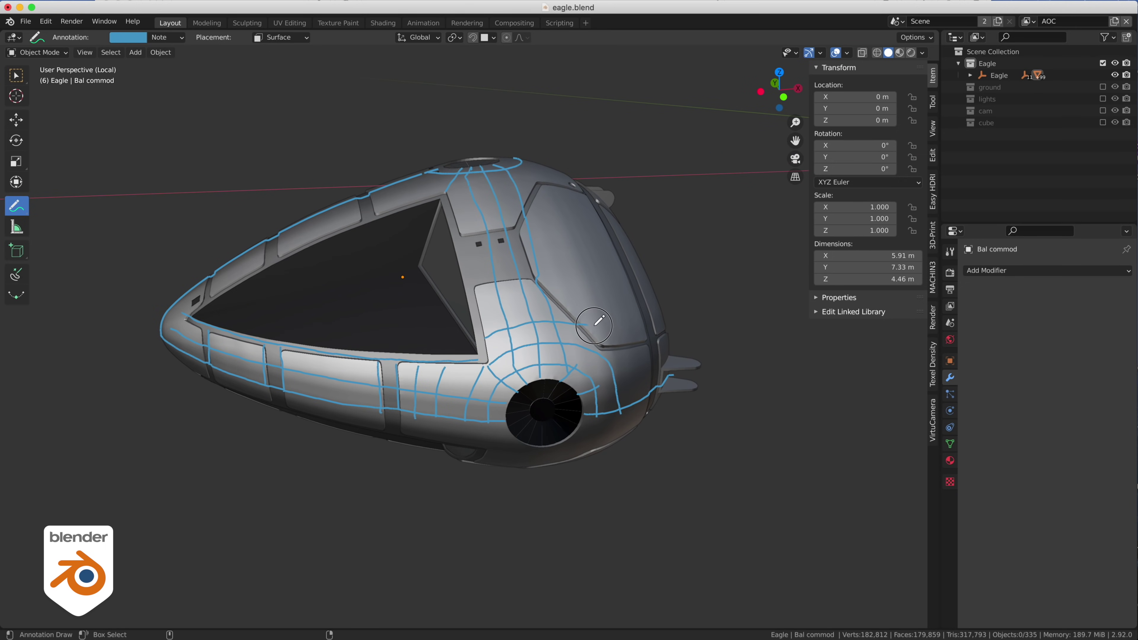
pyautogui.moveTo(596, 323)
pyautogui.mouseDown(button='middle')
pyautogui.moveTo(558, 392)
pyautogui.moveTo(470, 377)
pyautogui.mouseUp(button='middle')
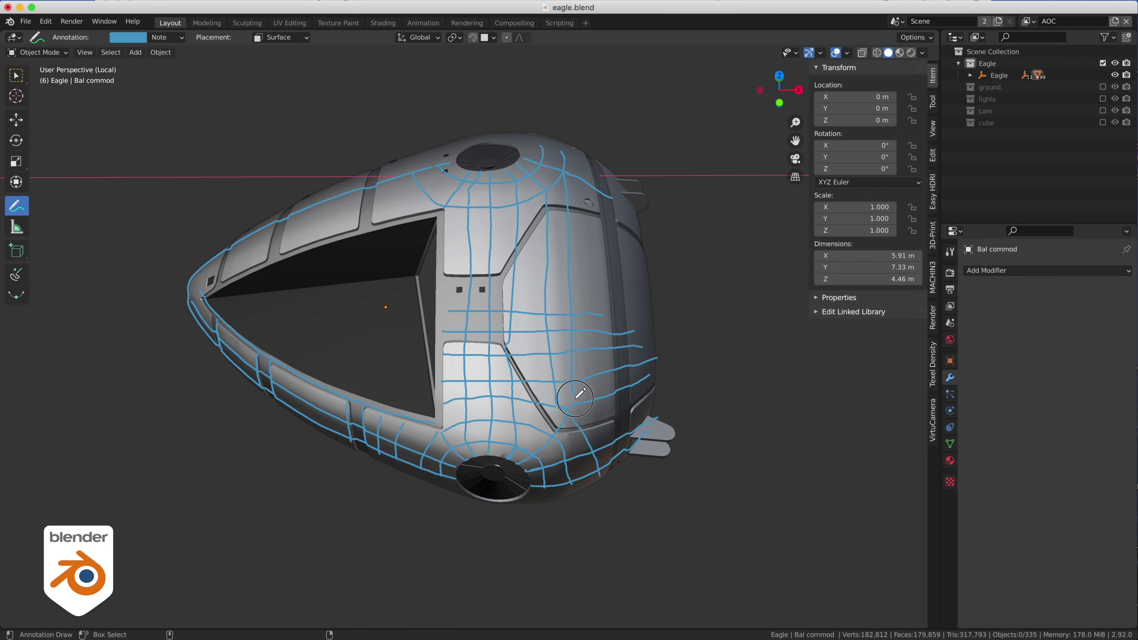
pyautogui.moveTo(575, 398); pyautogui.dragTo(586, 243, button='middle')
pyautogui.moveTo(581, 310); pyautogui.dragTo(432, 245, button='middle')
pyautogui.moveTo(416, 421); pyautogui.dragTo(673, 236, button='middle')
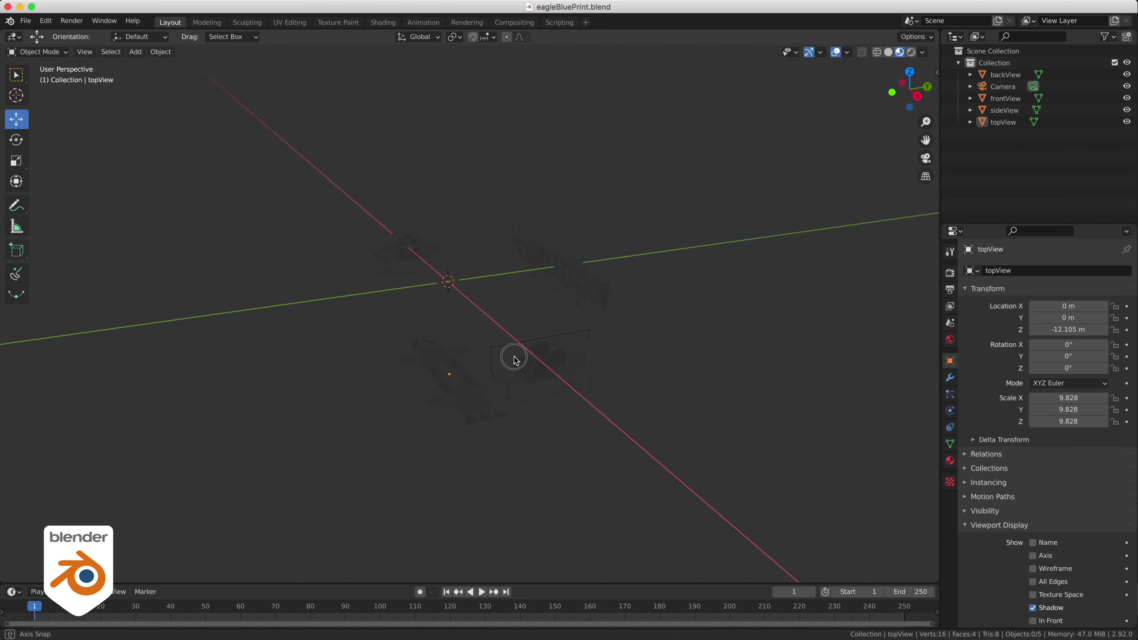
# Examine the Eagle blueprint image planes in perspective, through the camera and in the opposing orthographic views
pyautogui.moveTo(514, 359); pyautogui.dragTo(680, 338, button='middle')
pyautogui.press('KP_0')
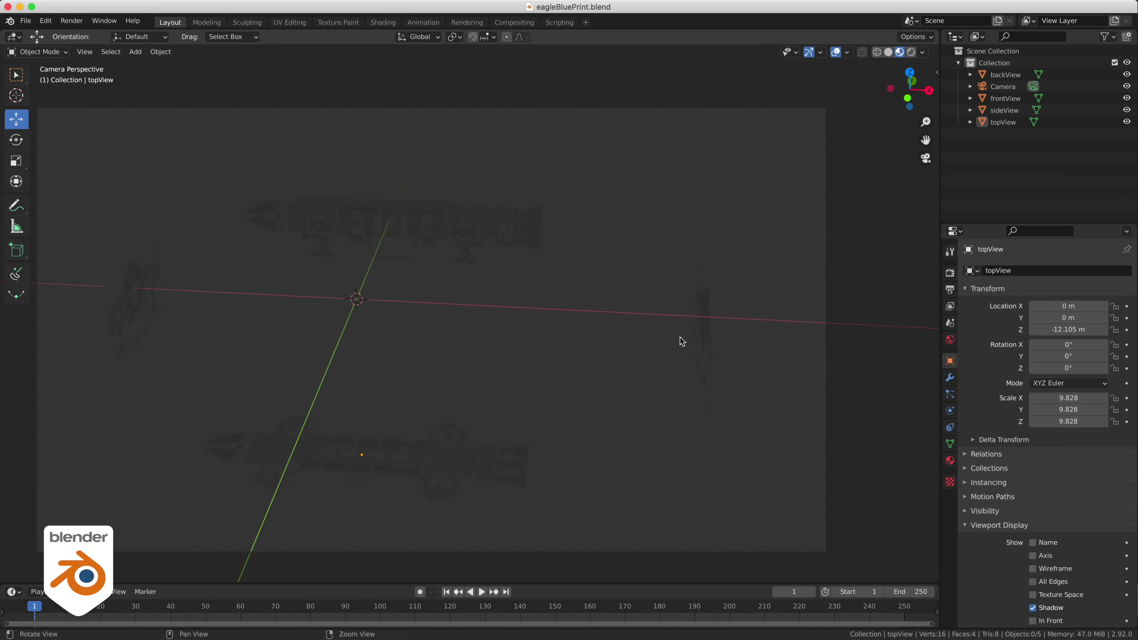
pyautogui.press('KP_7')
pyautogui.scroll(4, 721, 335)
pyautogui.keyDown('shift'); pyautogui.moveTo(721, 336); pyautogui.dragTo(634, 355, button='middle'); pyautogui.keyUp('shift')
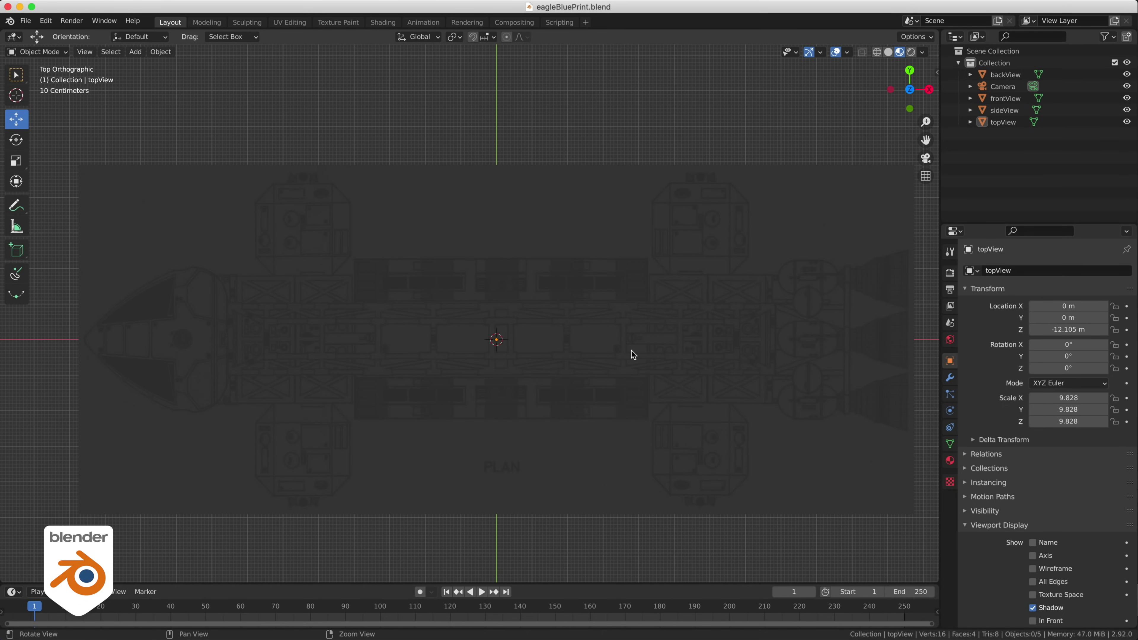
pyautogui.press('KP_1')
pyautogui.press('KP_3')
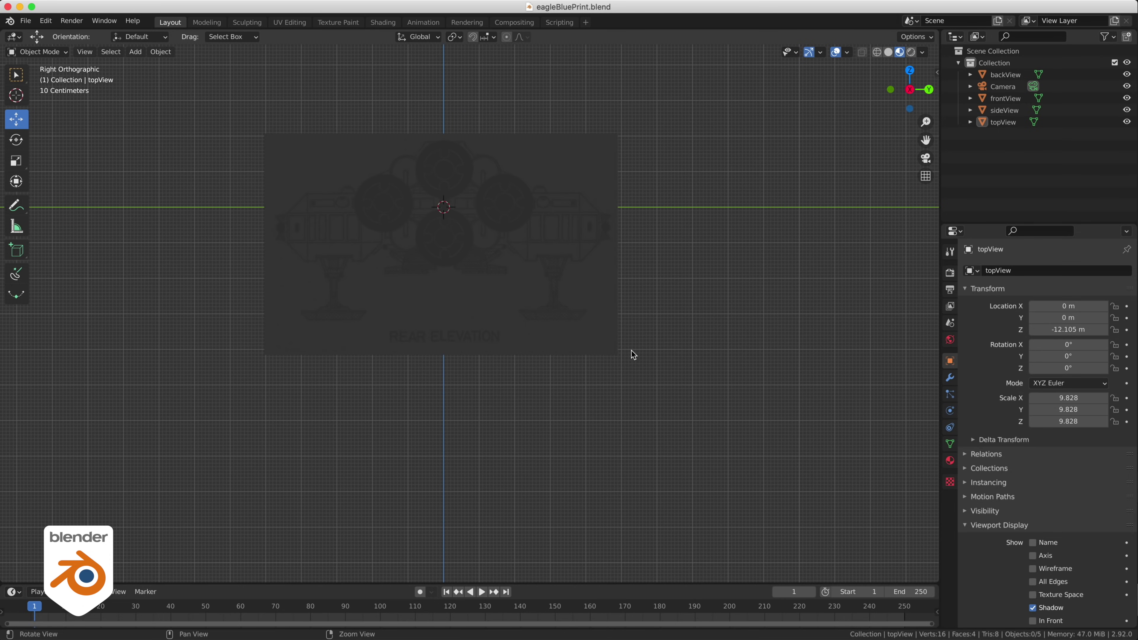
pyautogui.press('ctrl+KP_1')
pyautogui.press('ctrl+KP_3')
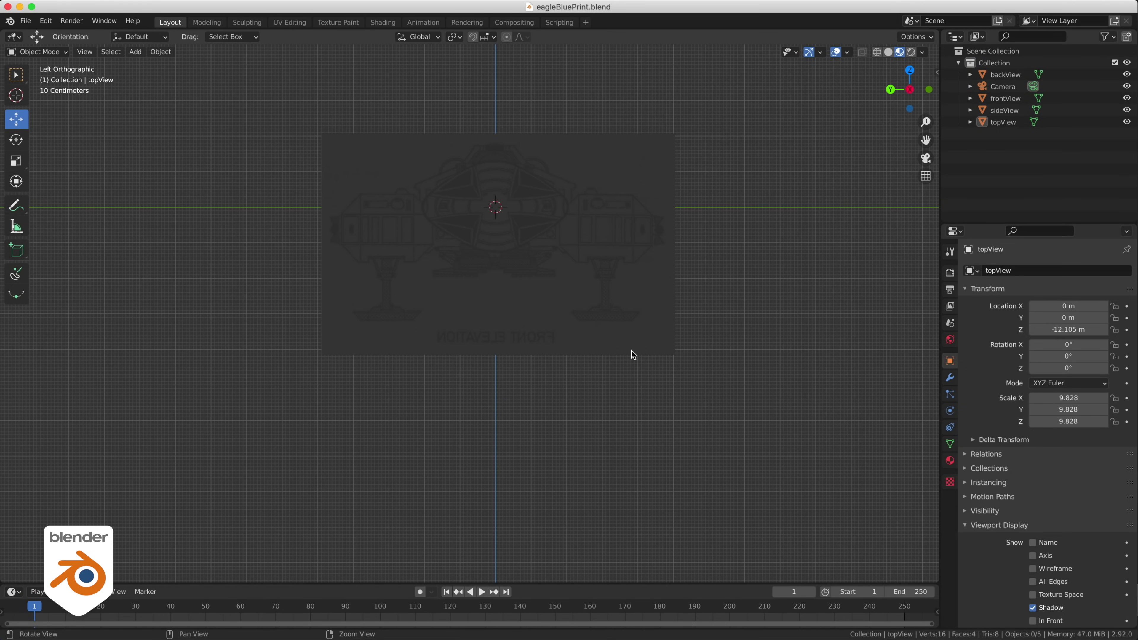
pyautogui.press('ctrl+KP_7')
pyautogui.press('KP_8')
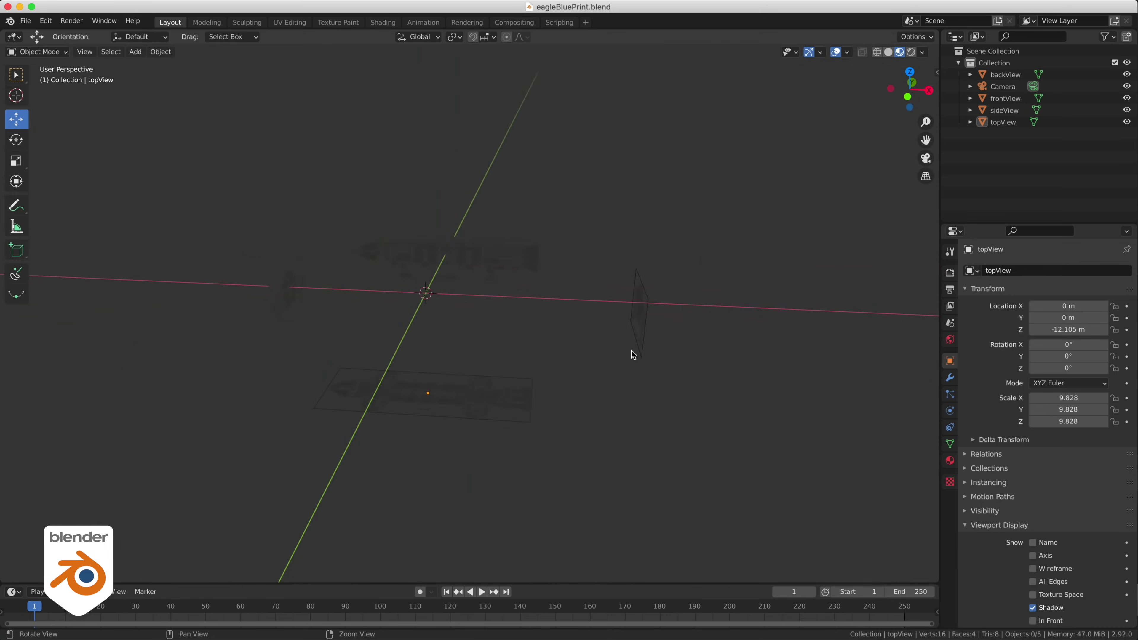